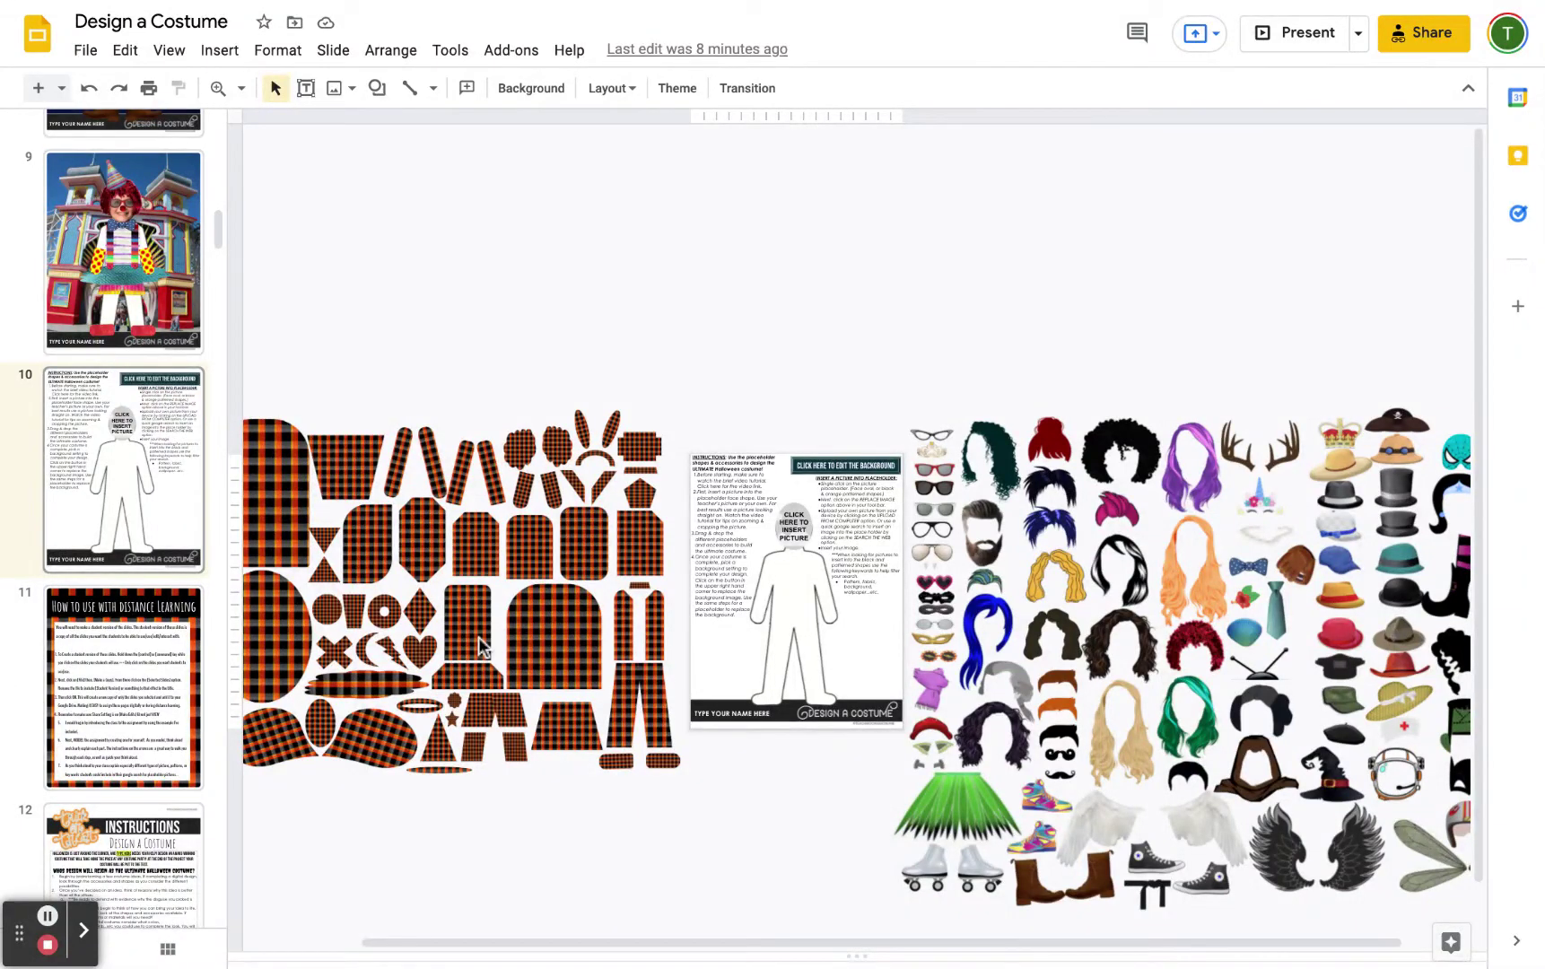
- Inspect the plaid arch, oval, wavy and trapezoid pieces on slide 10, then view the slide 9 clown example
left_click(802, 943)
left_click_drag(802, 942, 803, 940)
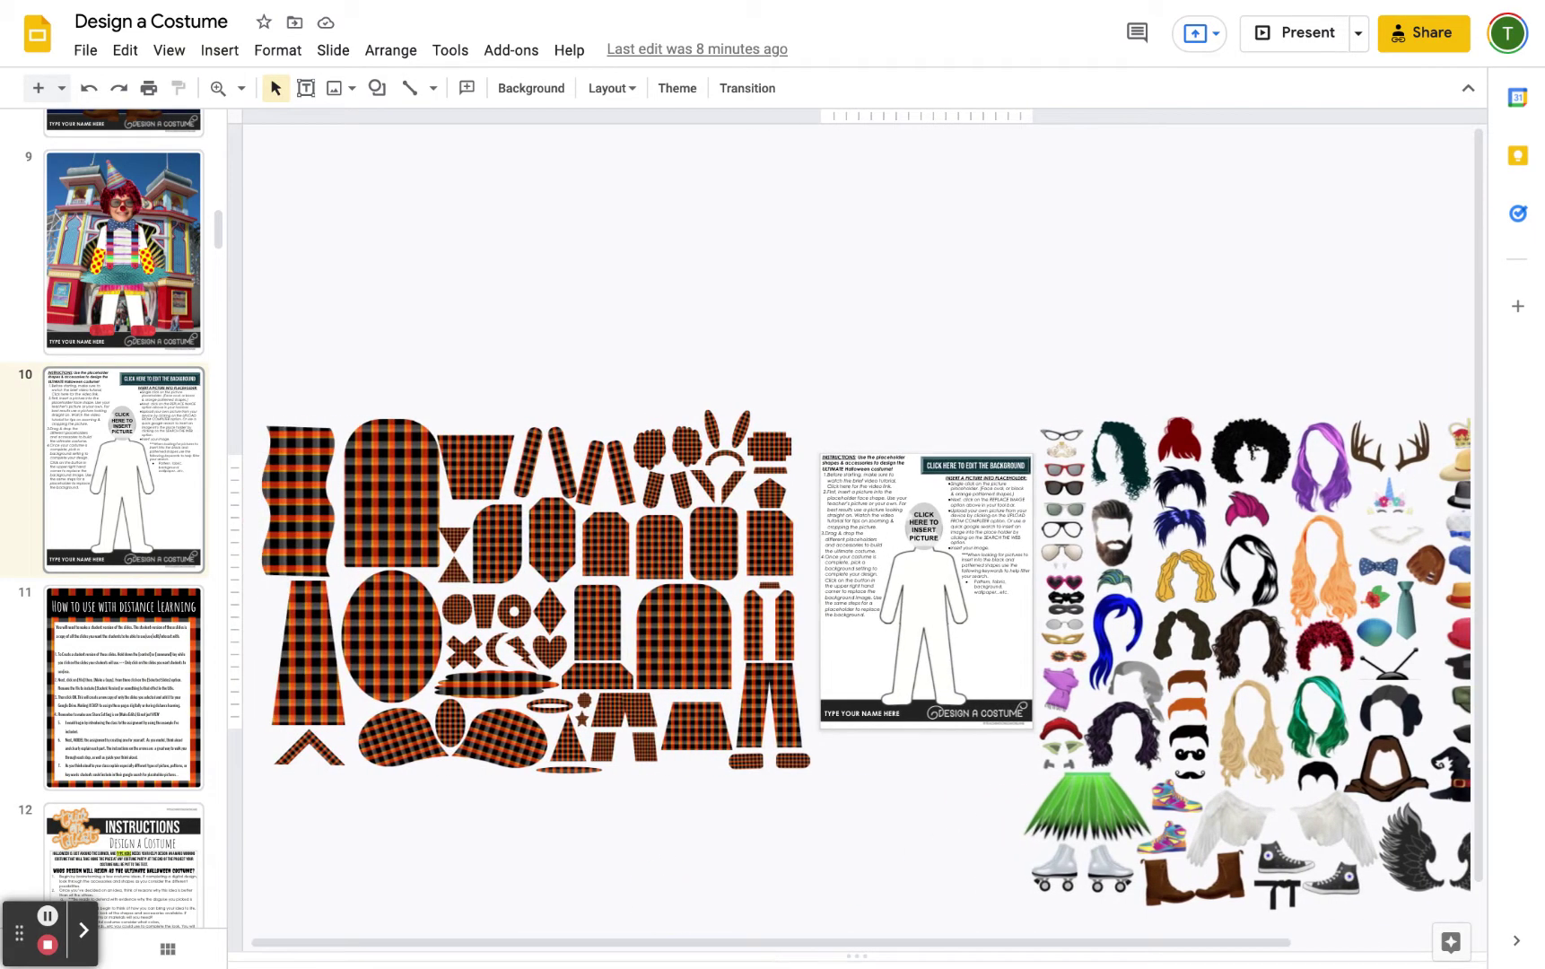
left_click(389, 528)
left_click(382, 637)
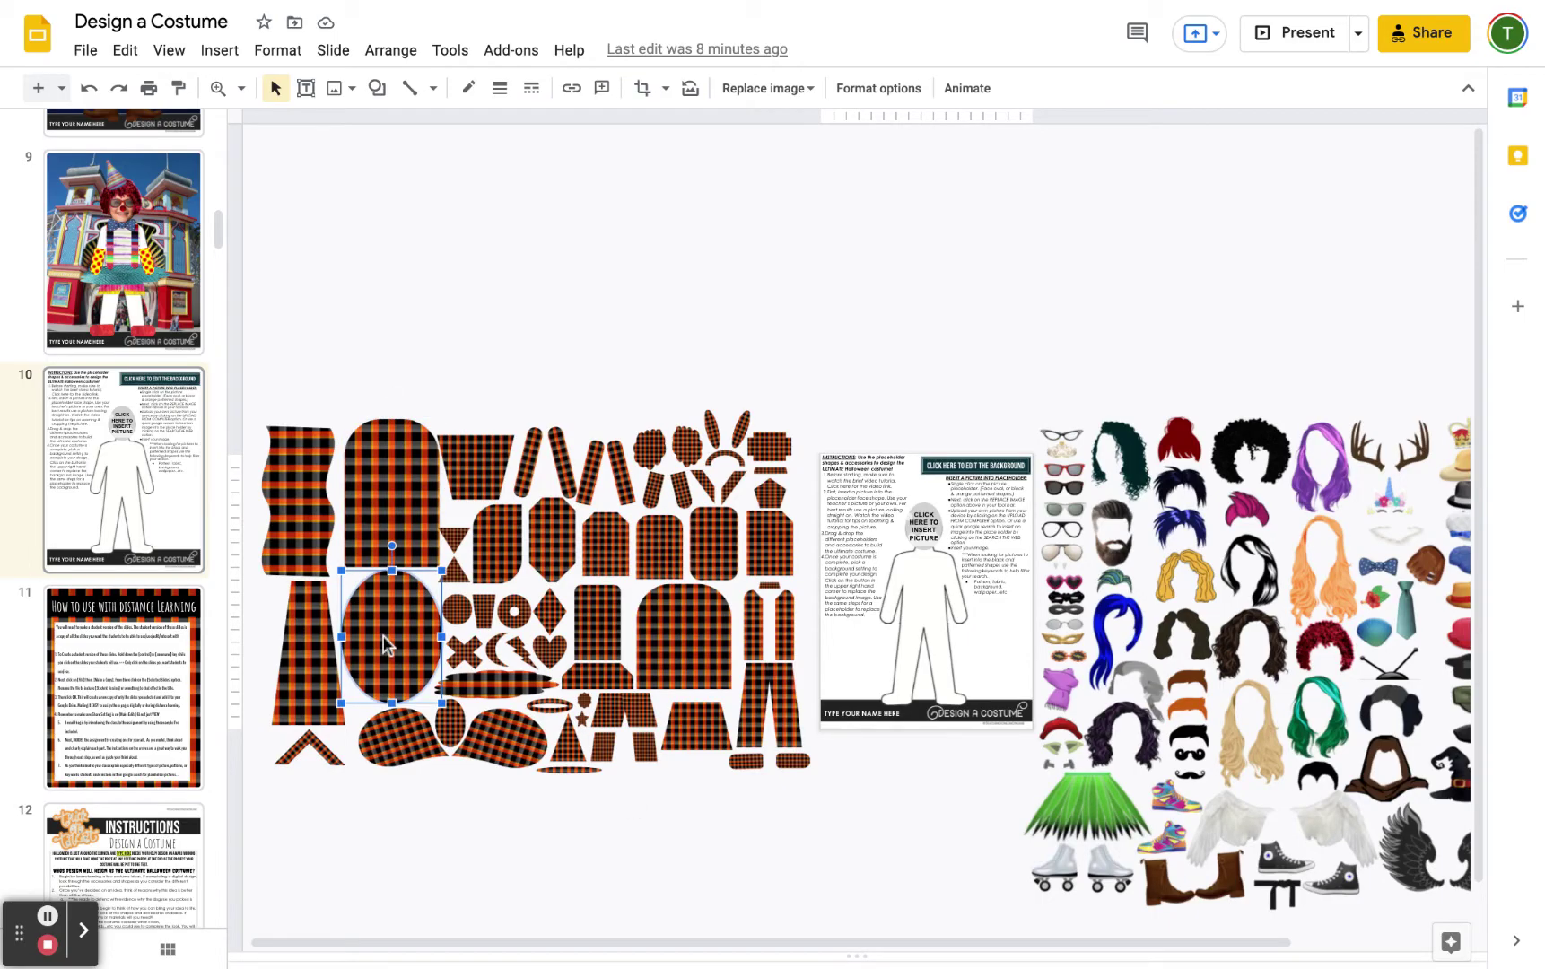
left_click(692, 639)
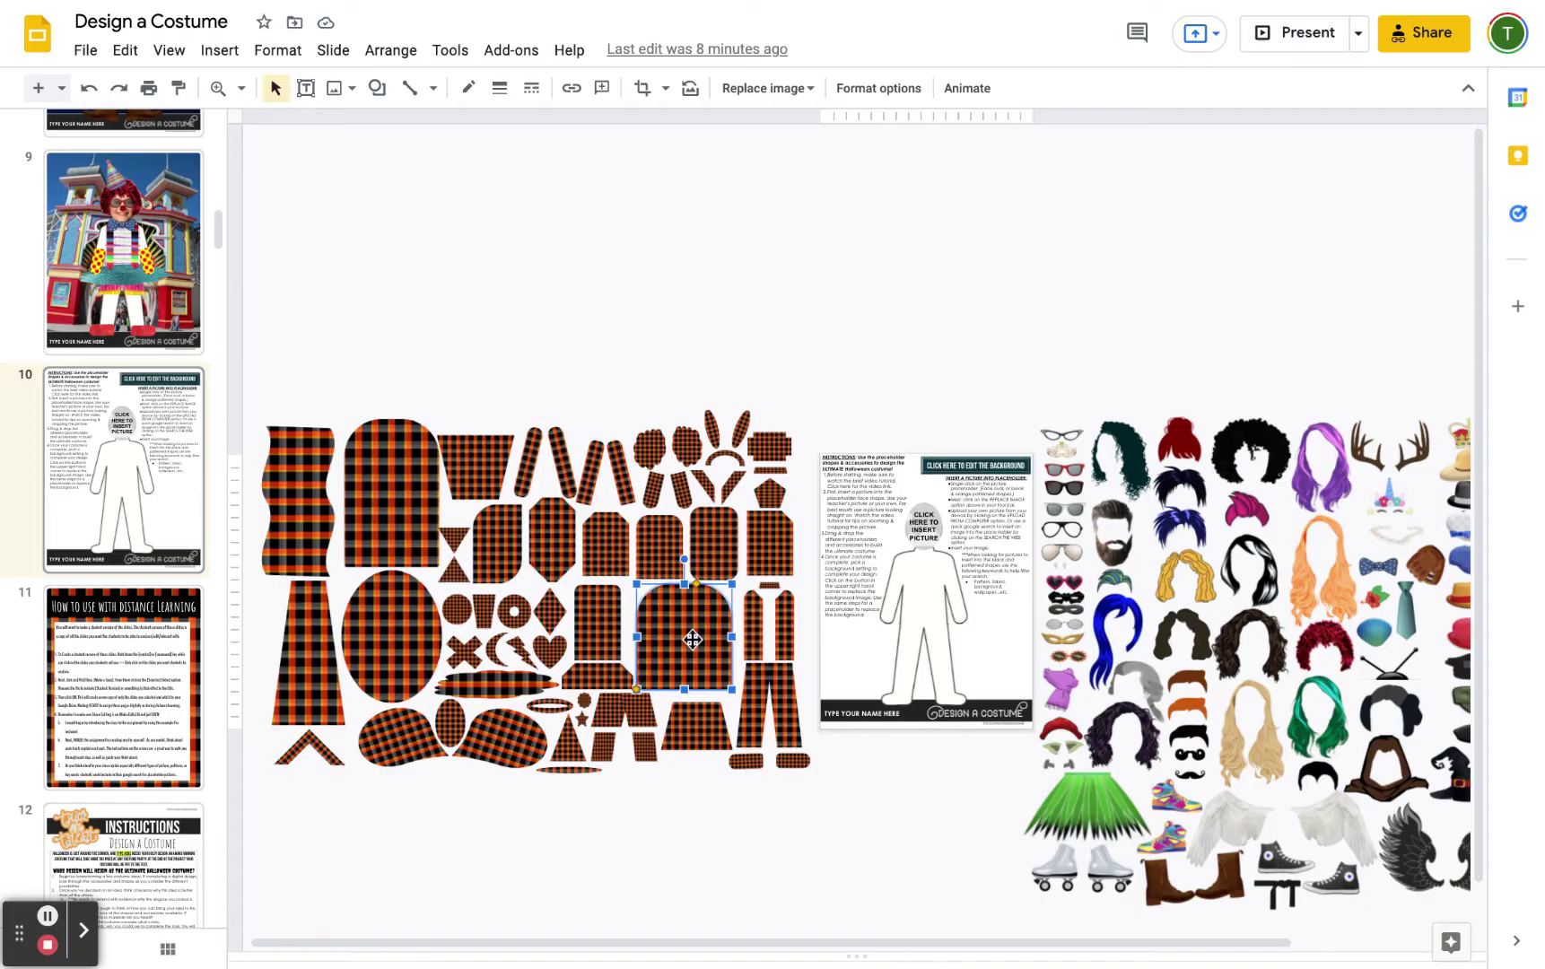
left_click(661, 548)
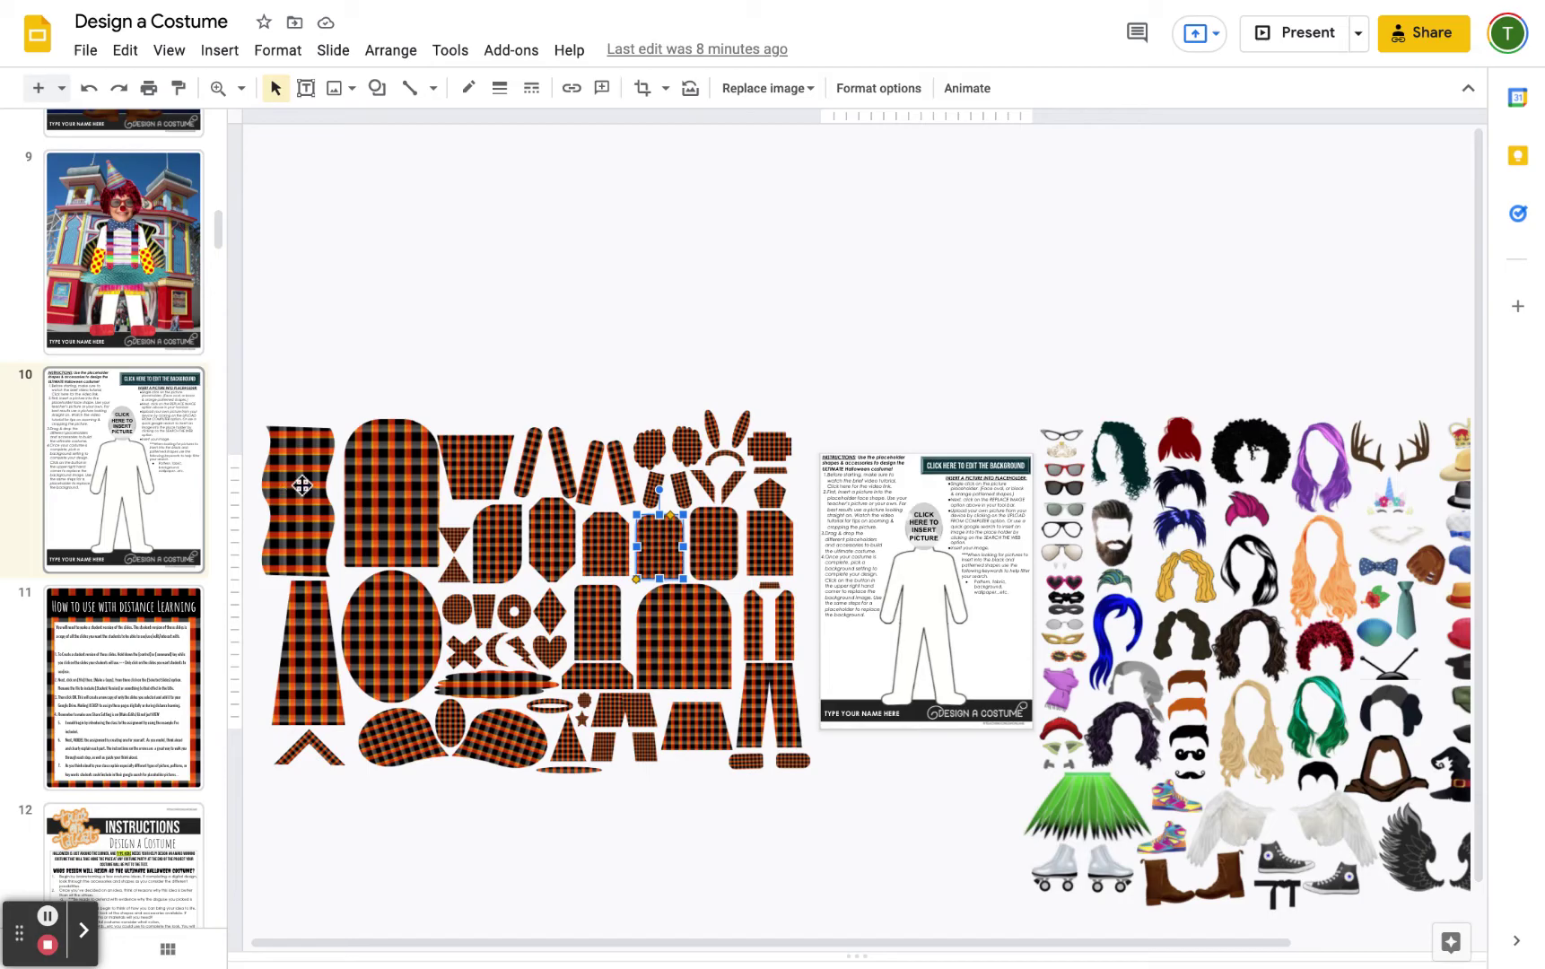
left_click(301, 484)
left_click(385, 484)
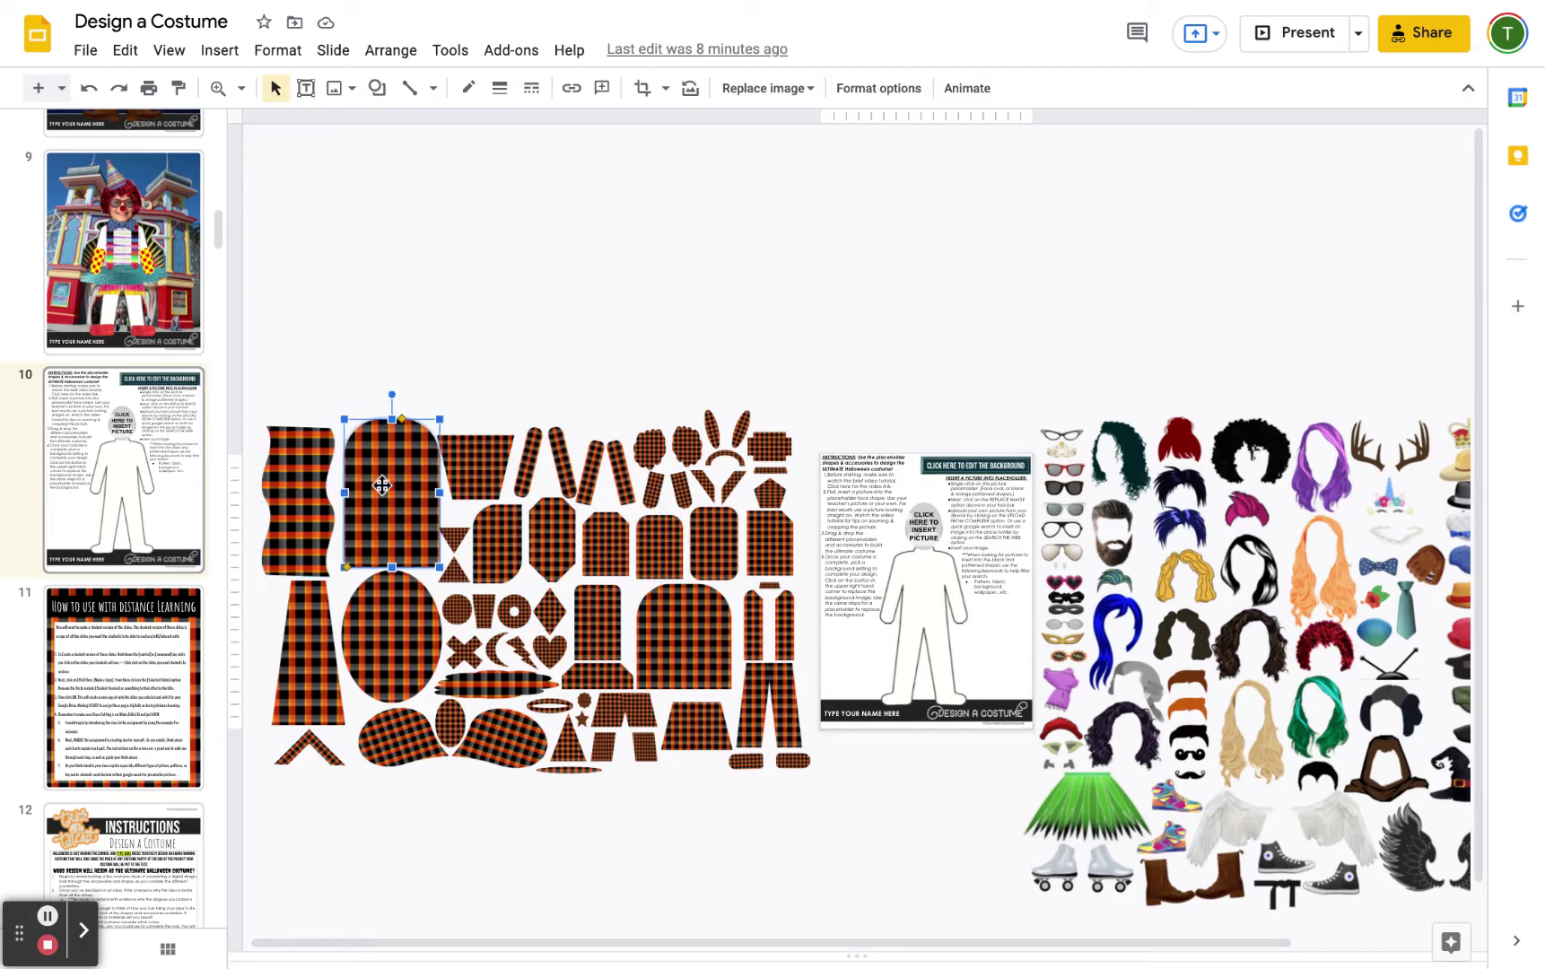
left_click(484, 464)
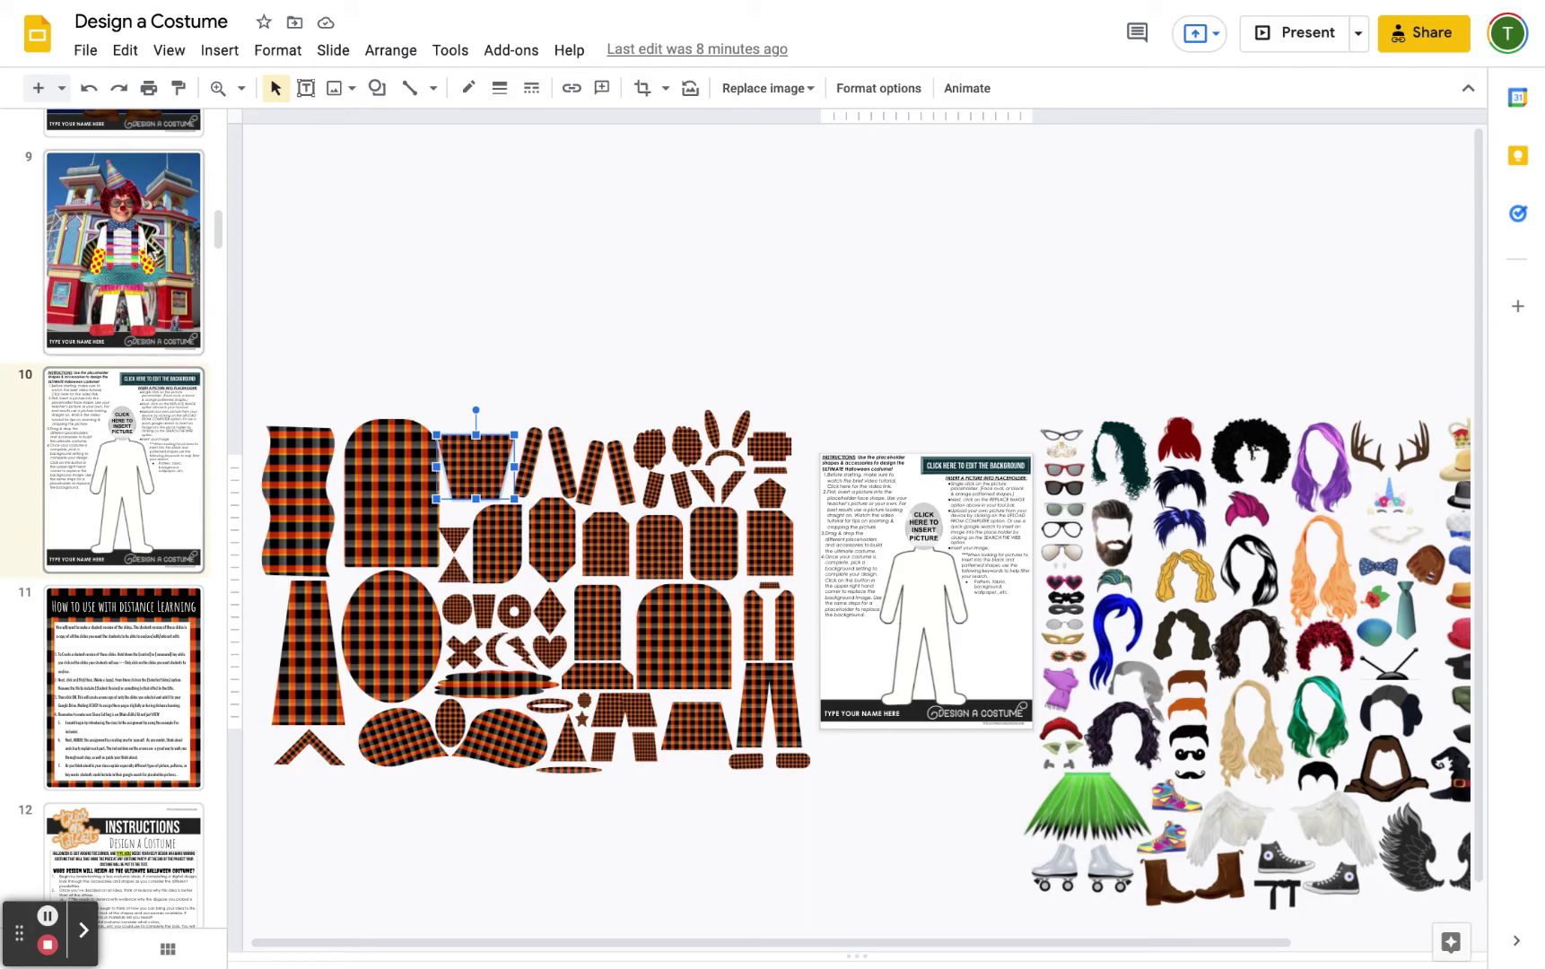
left_click(136, 231)
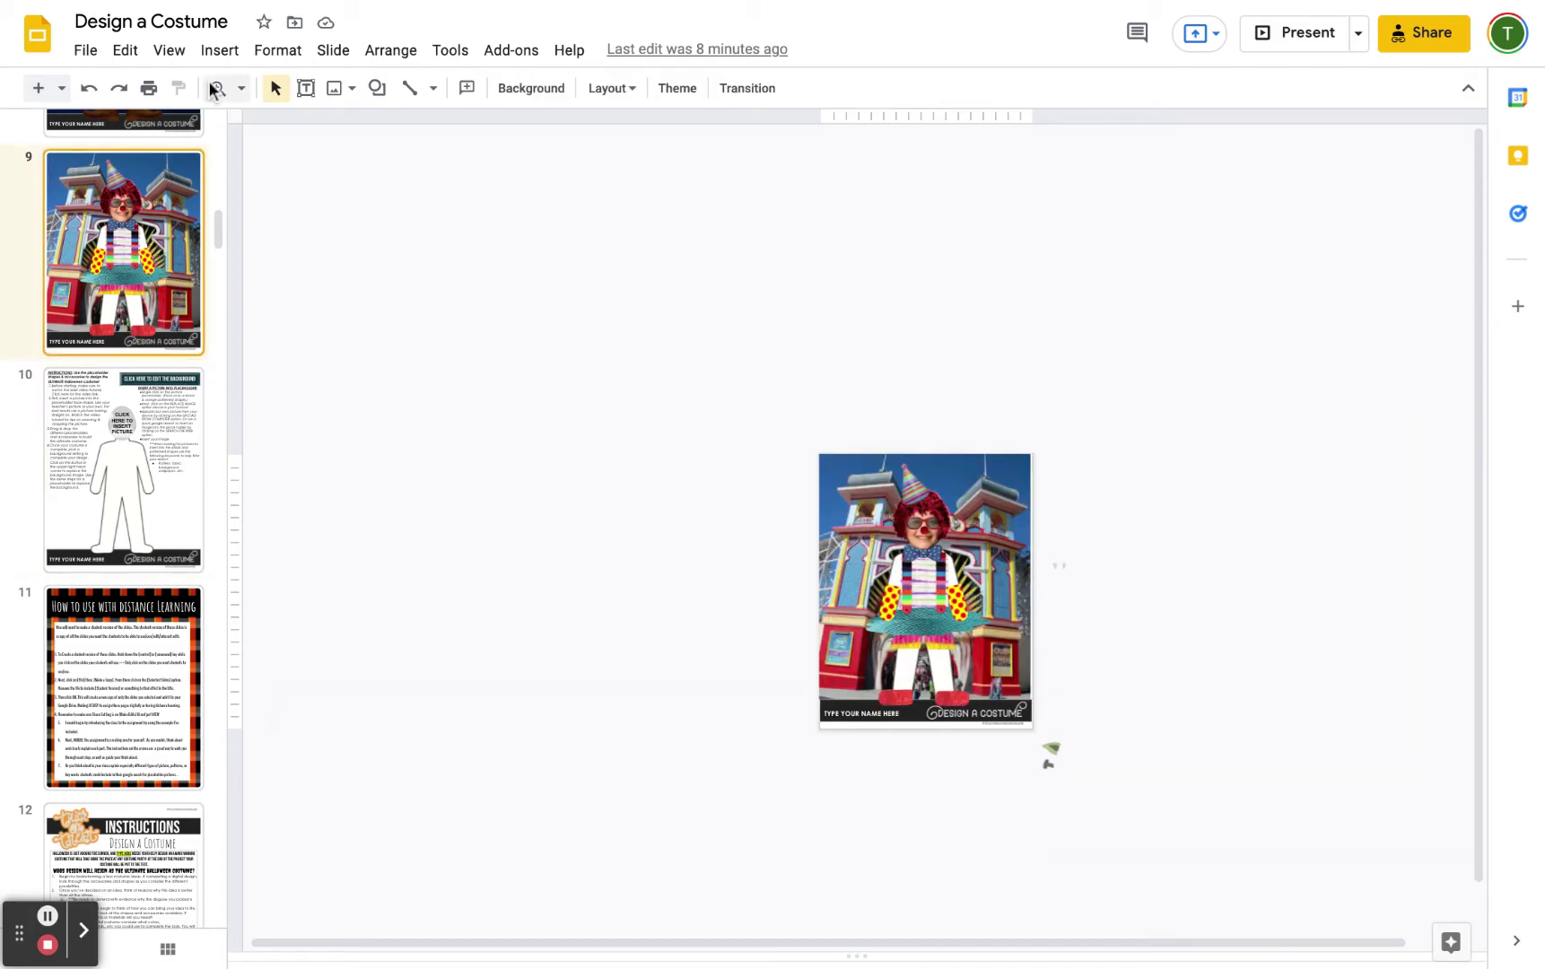
- Zoom to Fit and select the clown's shirt, polka-dot arm and red shoe pieces
left_click(241, 88)
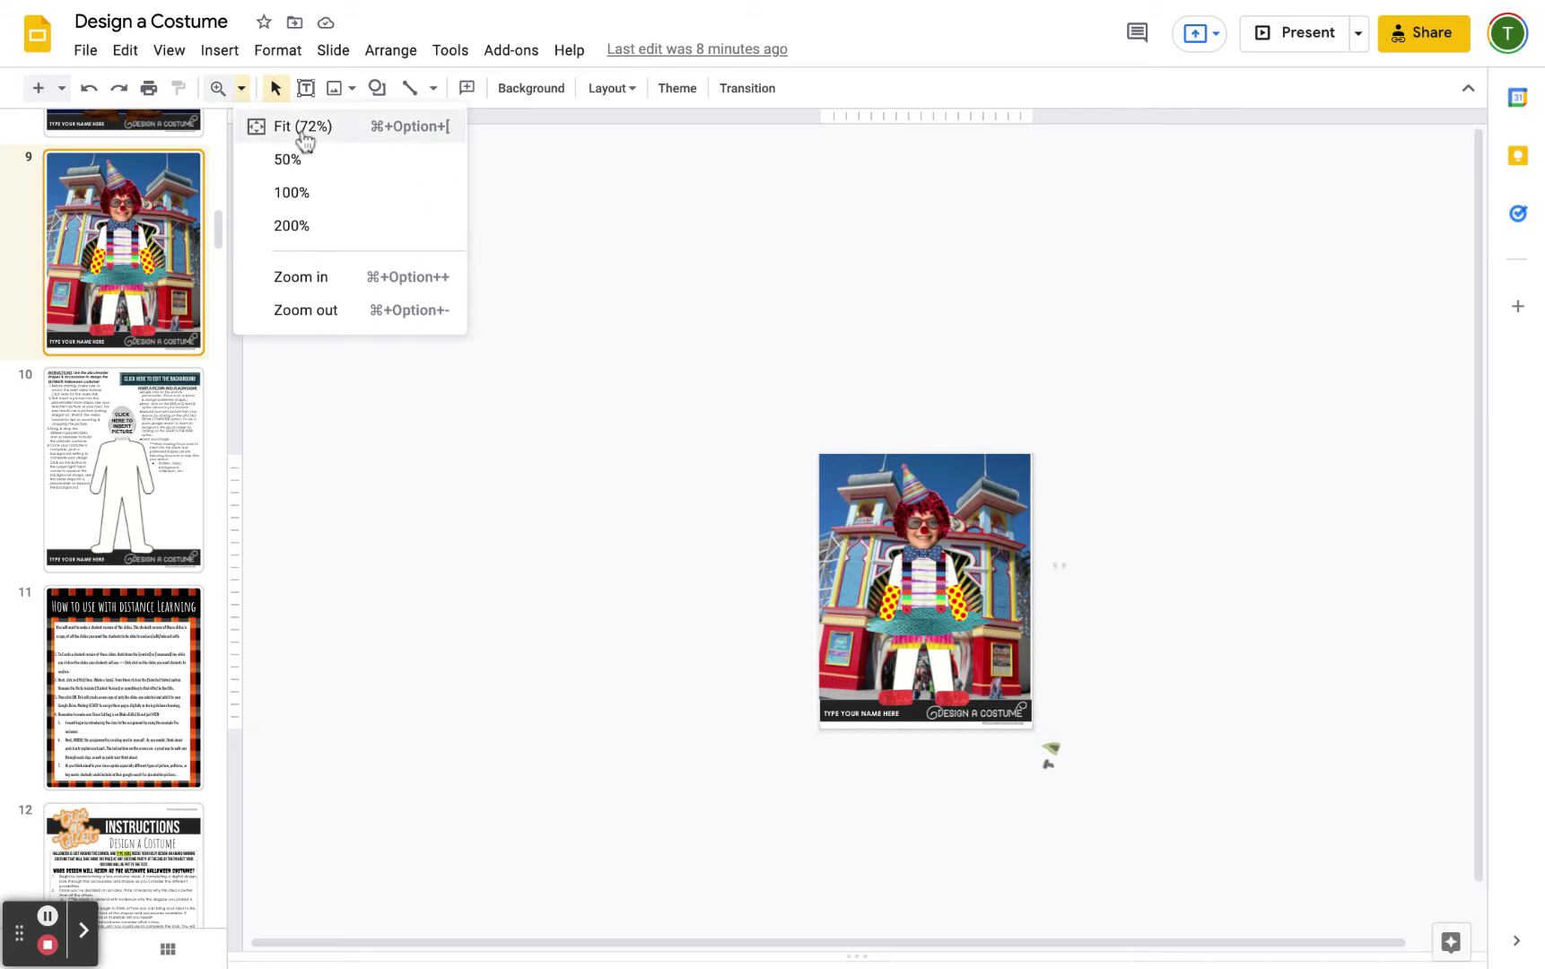
left_click(305, 135)
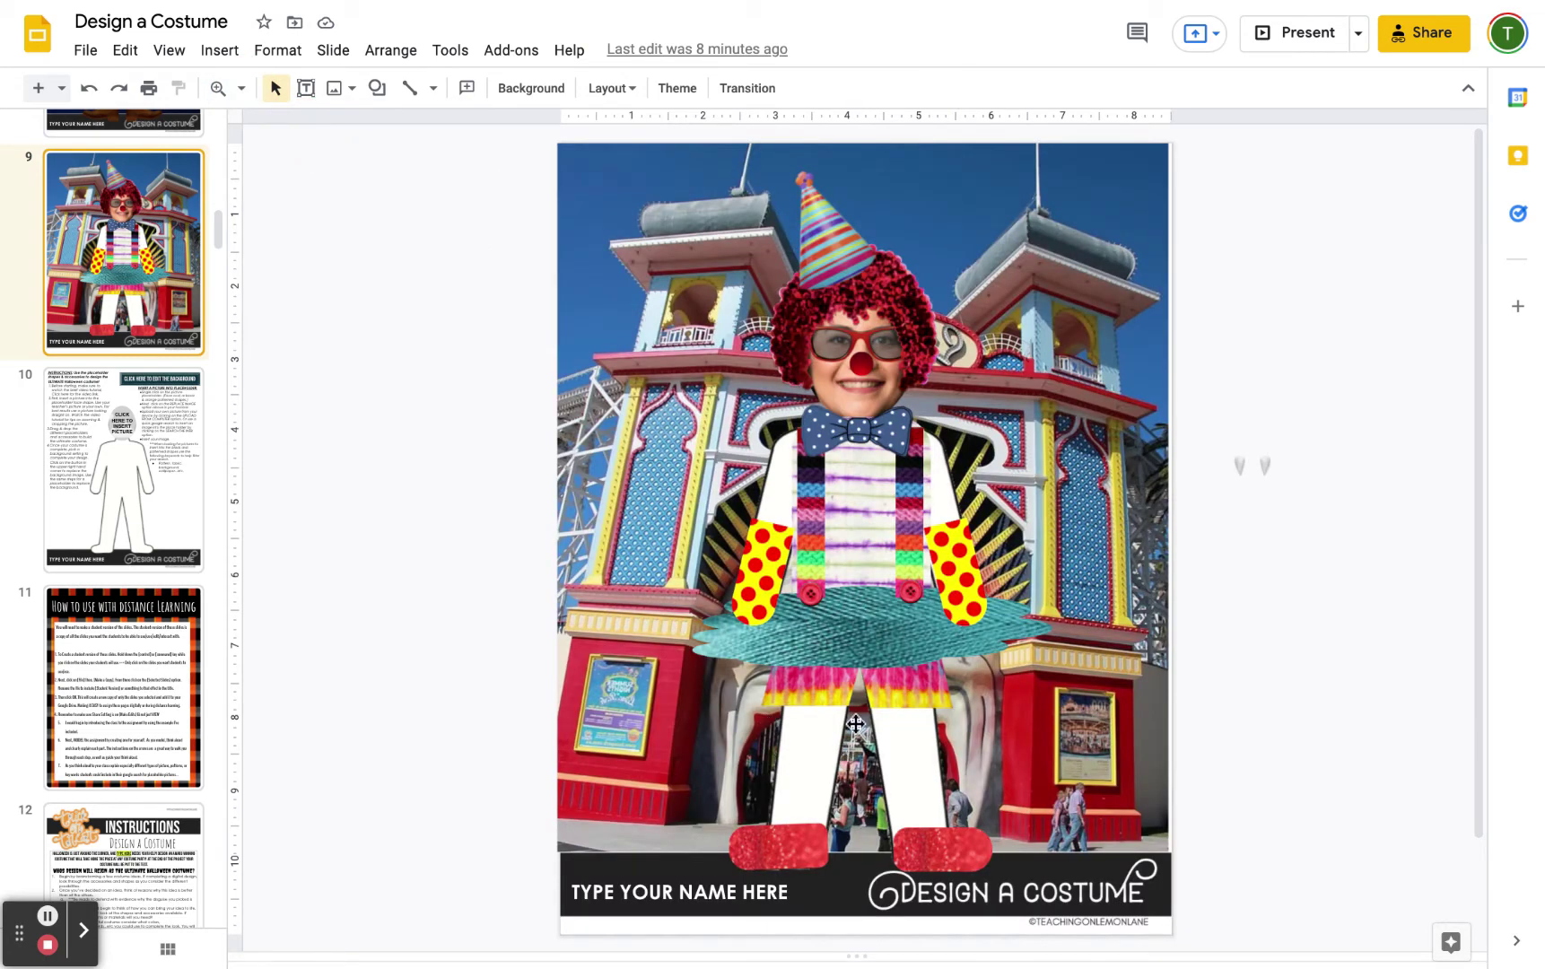
left_click(864, 637)
left_click(769, 559)
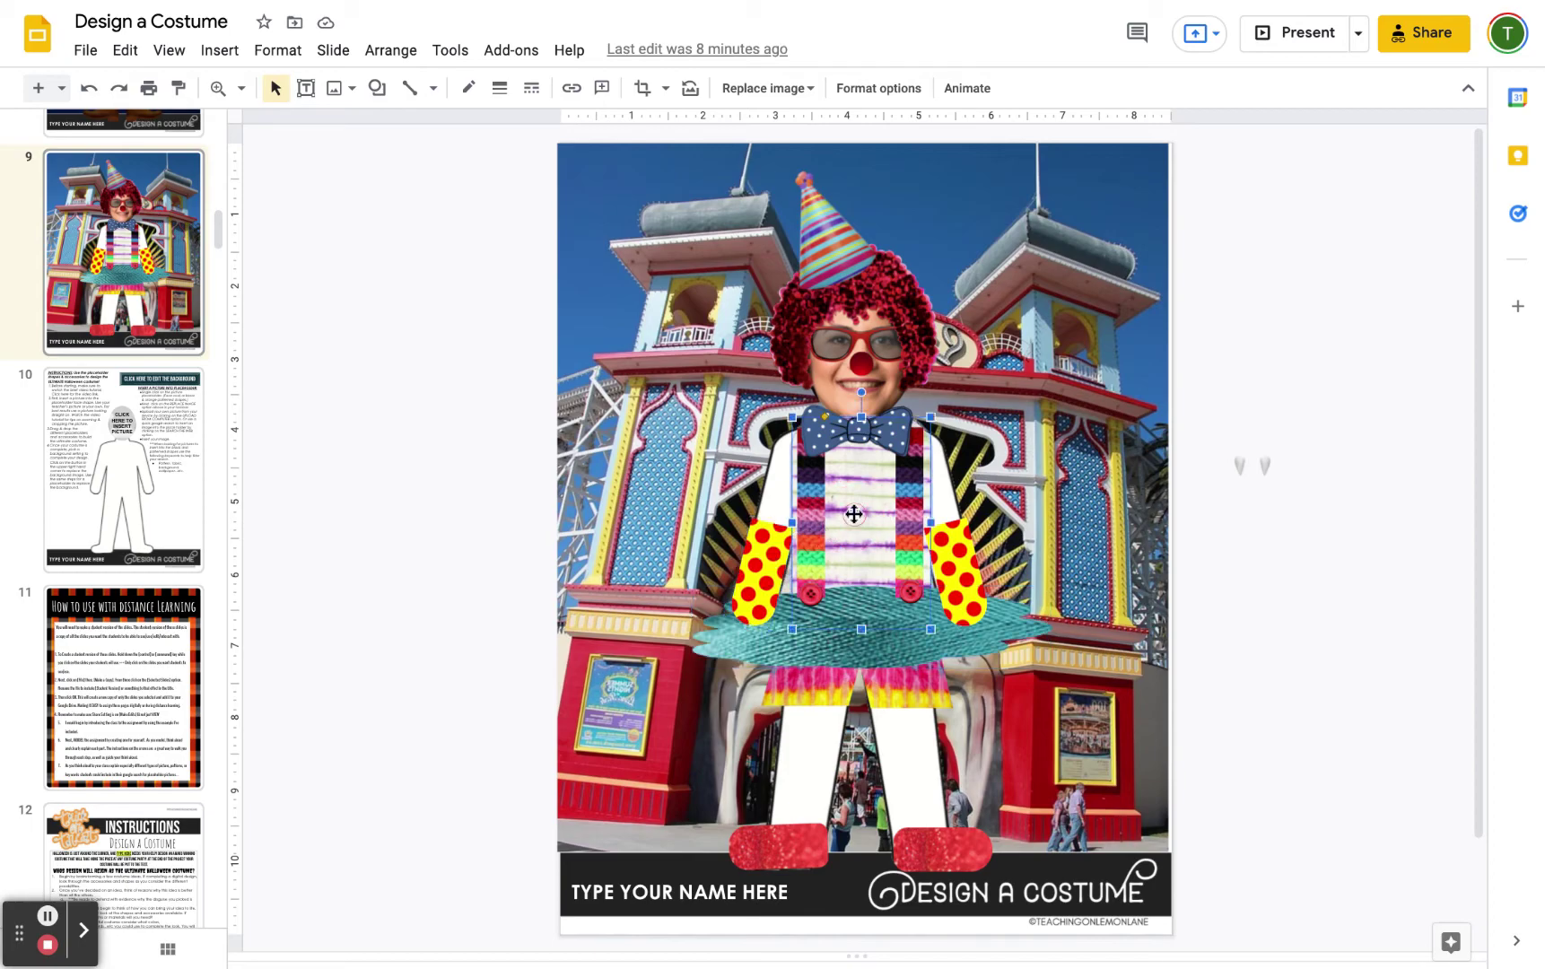
left_click(968, 564)
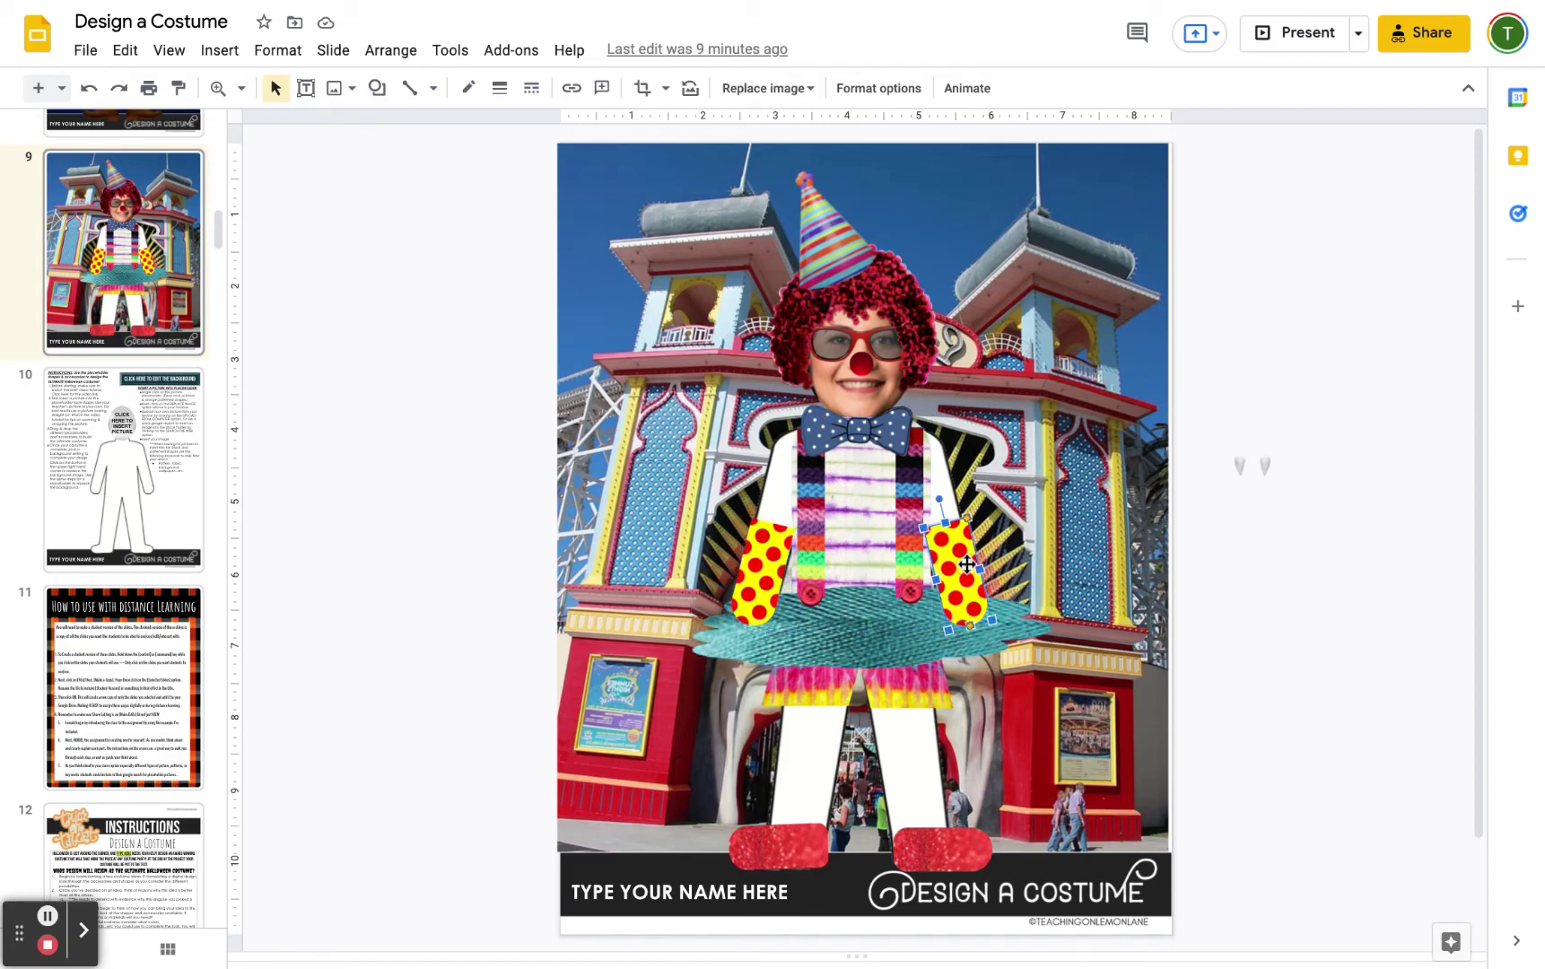
left_click(926, 844)
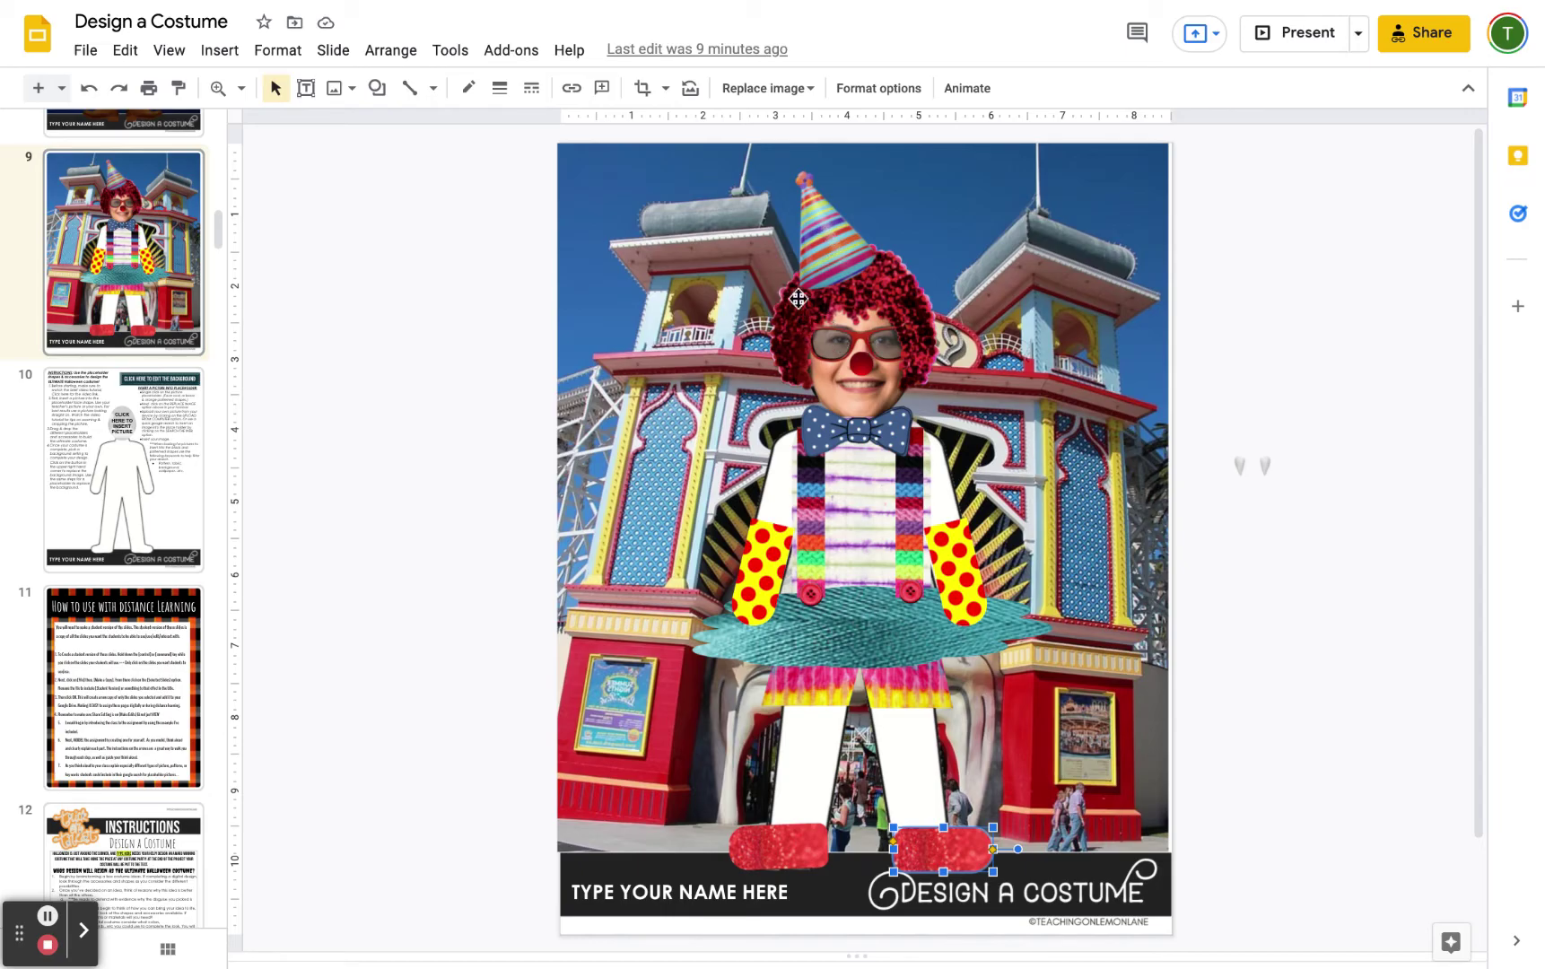
scroll(144, 305, "up", 3)
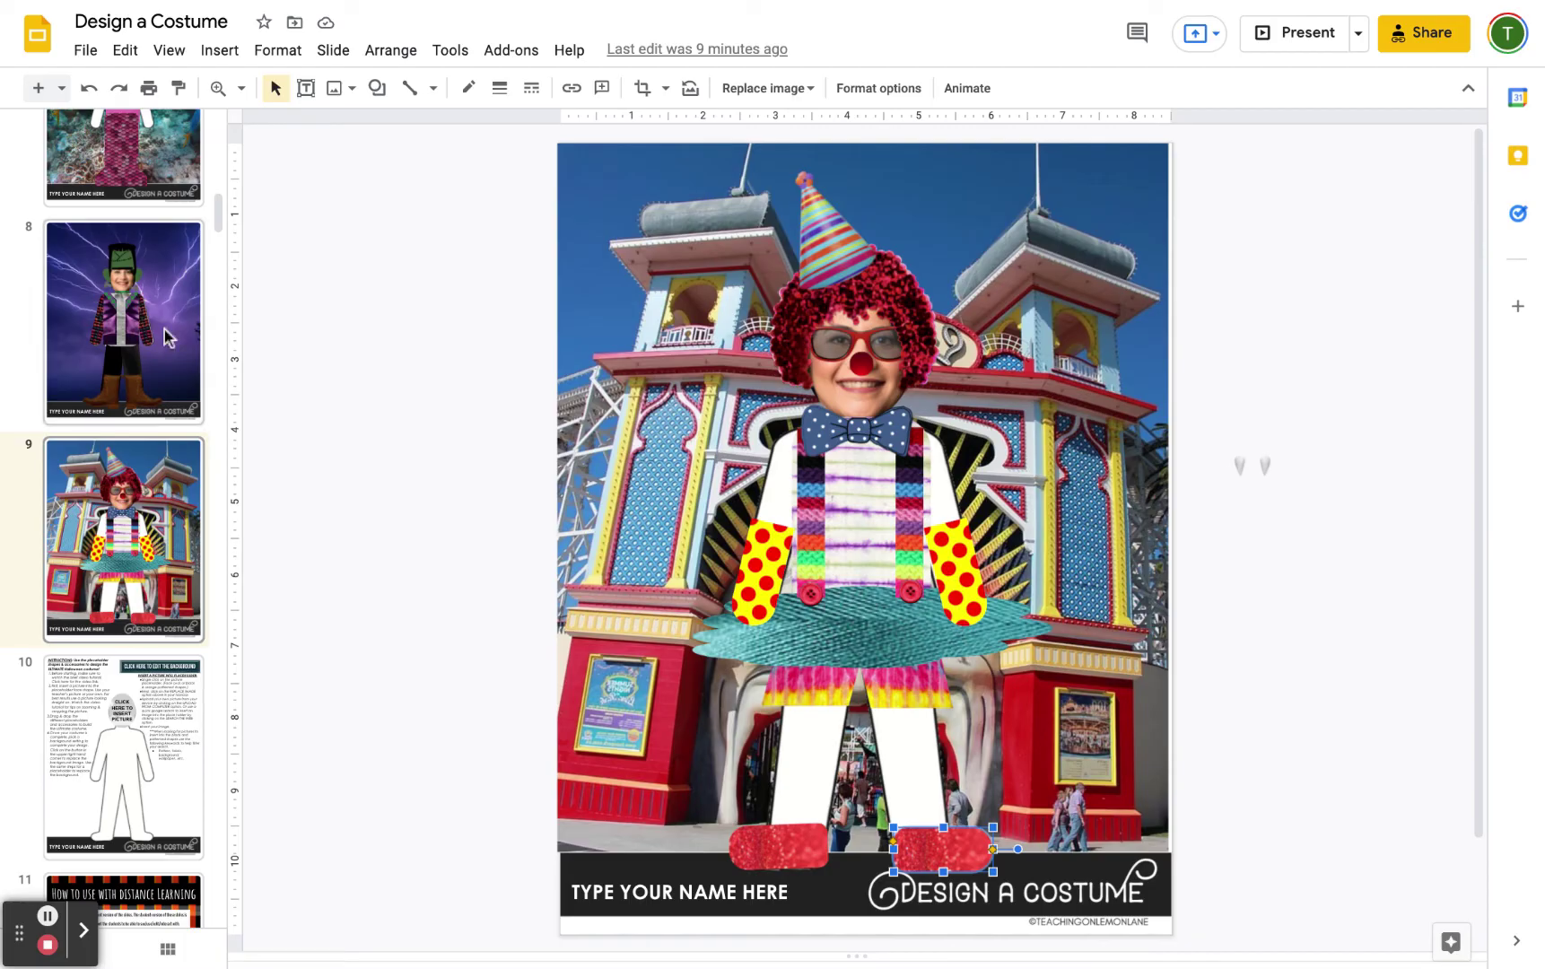
- Browse the Frankenstein (slide 8) and mermaid (slide 7) examples, then return to slide 10
left_click(168, 339)
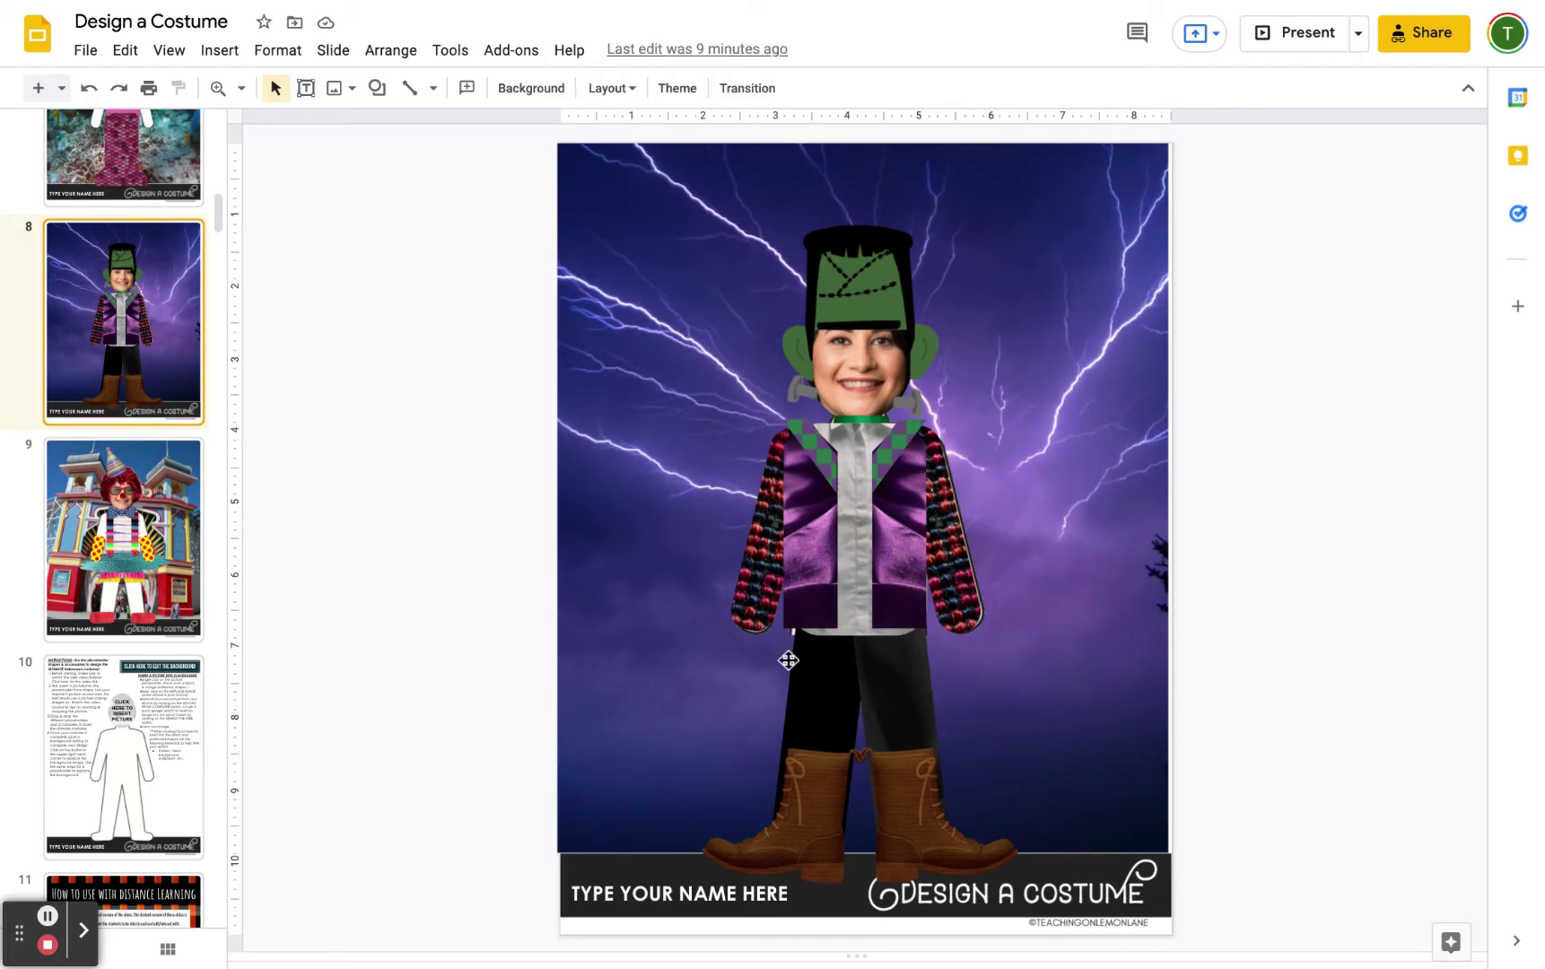
scroll(152, 278, "up", 2)
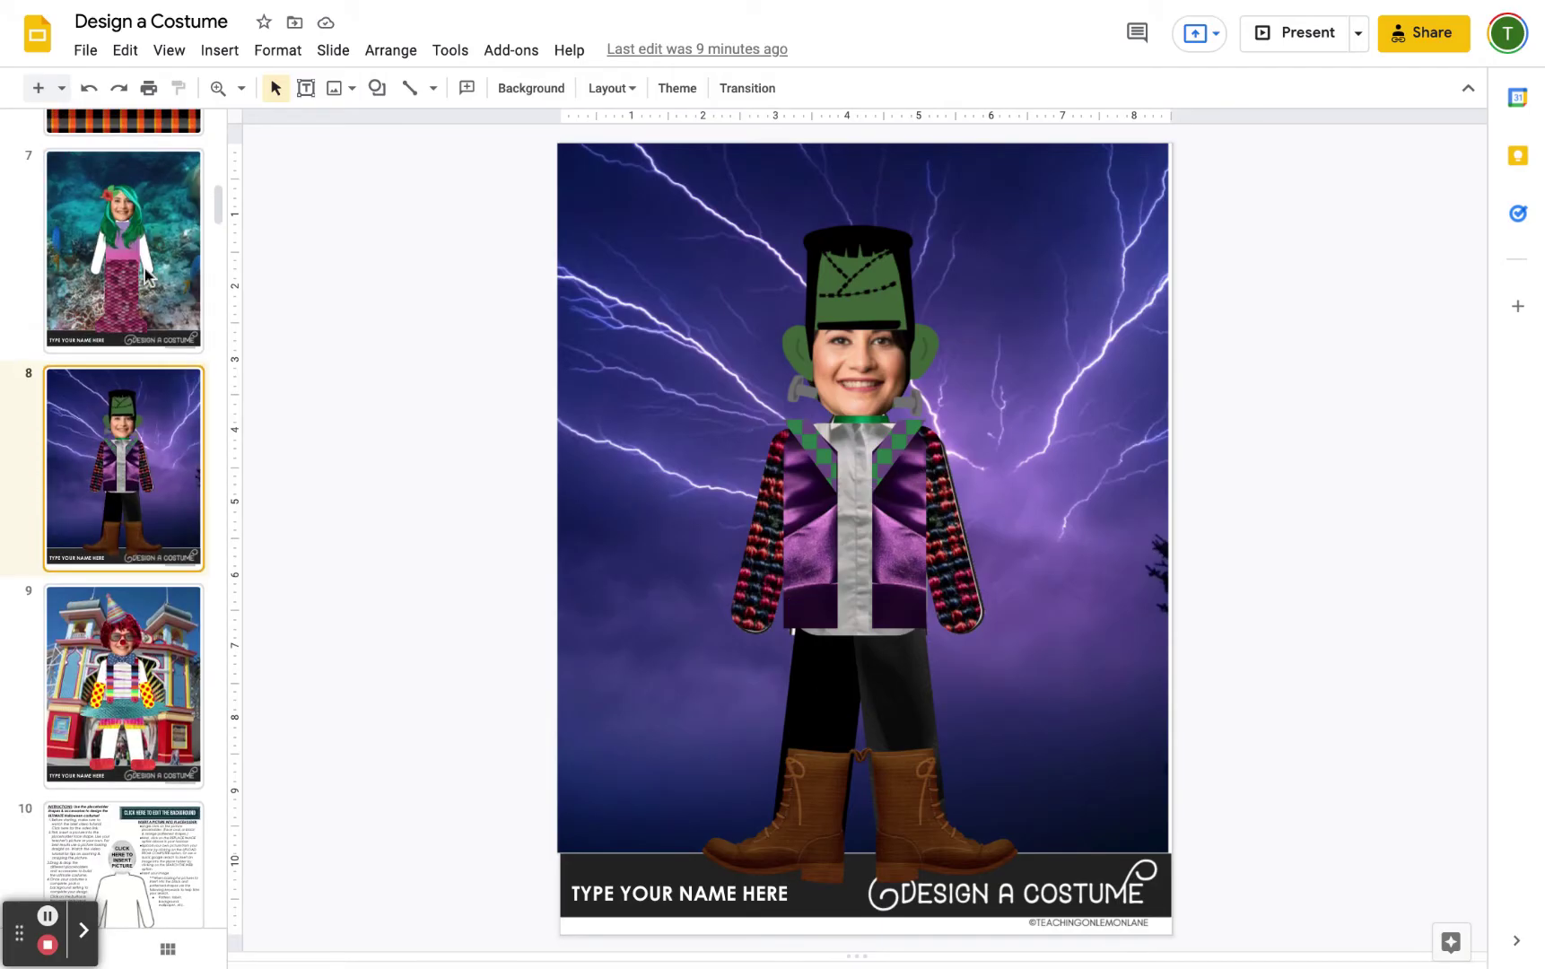
left_click(148, 275)
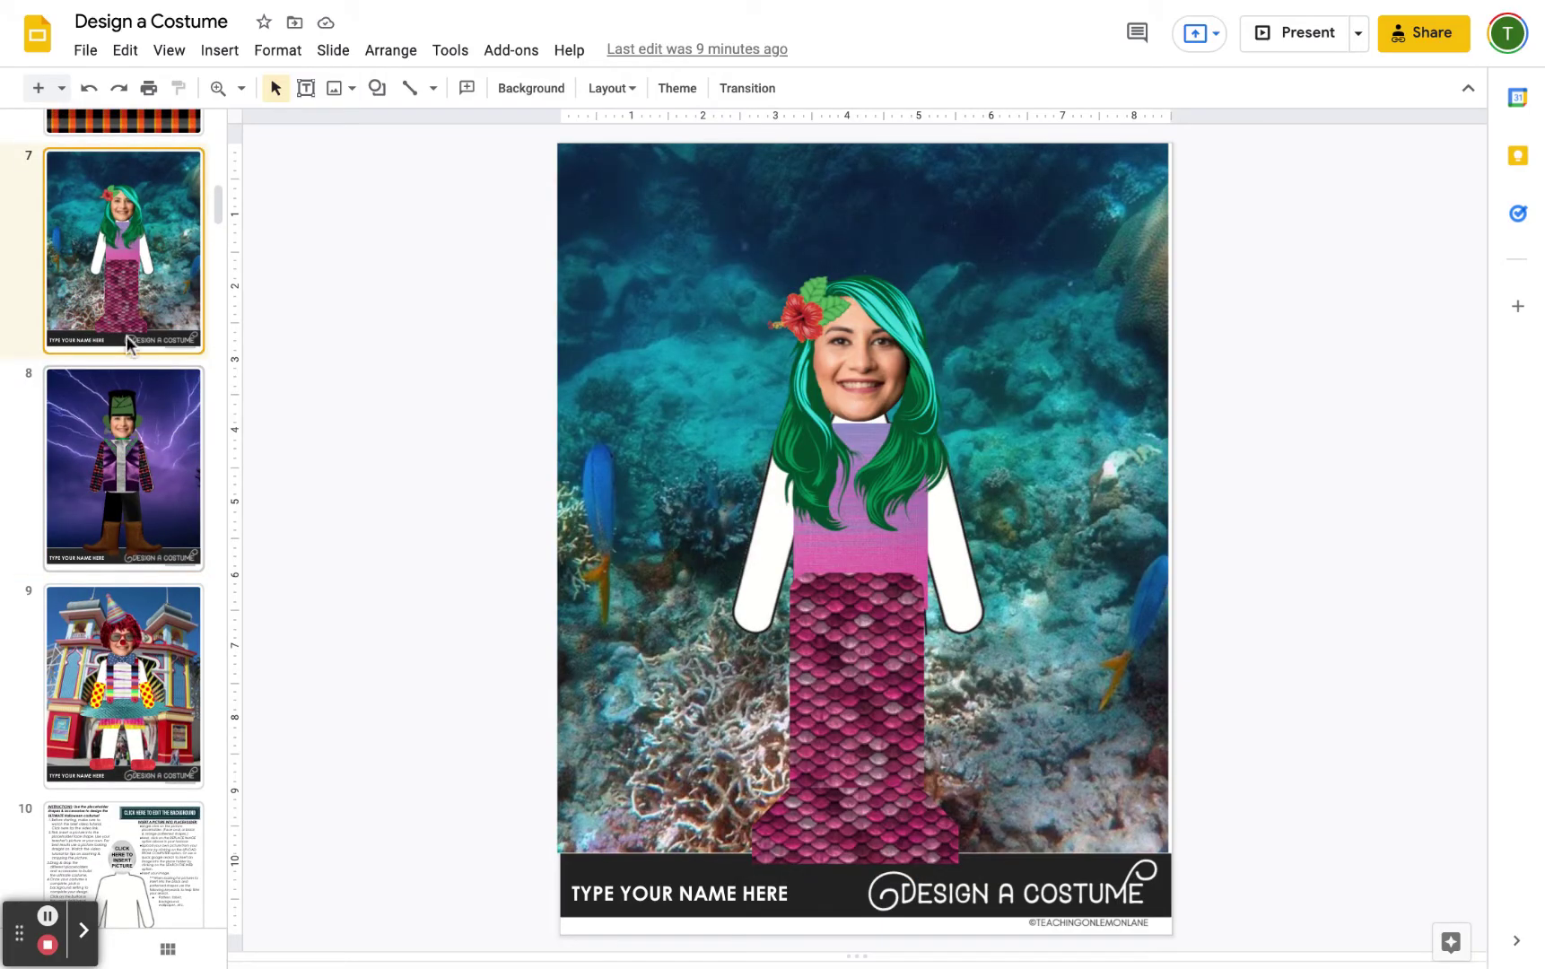
scroll(121, 493, "down", 4)
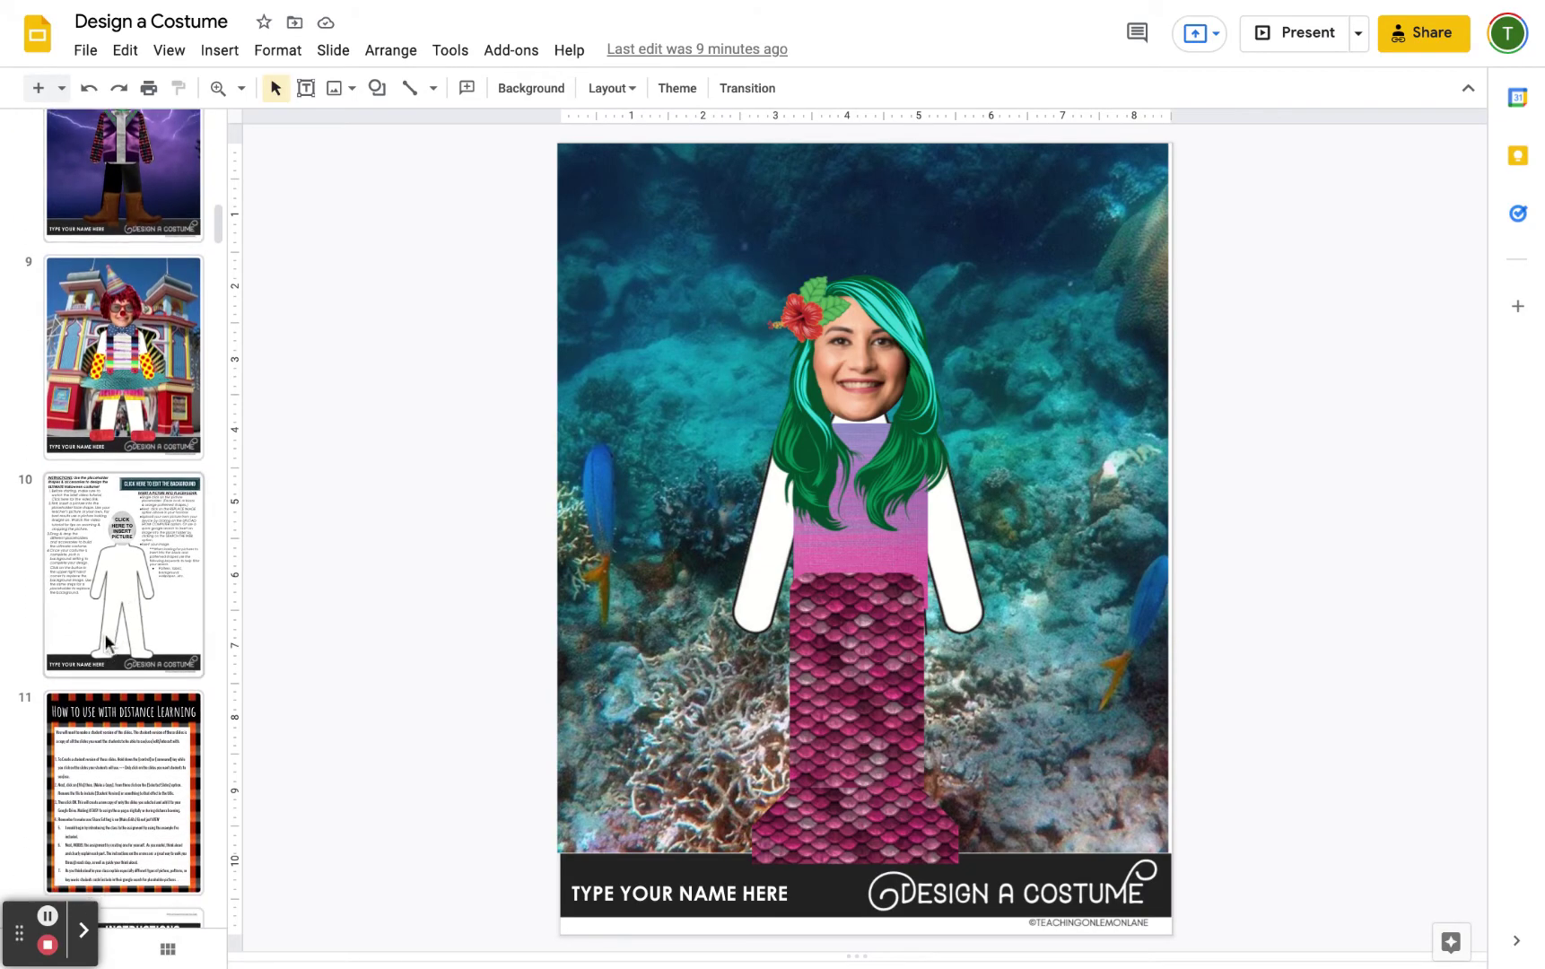
left_click(113, 590)
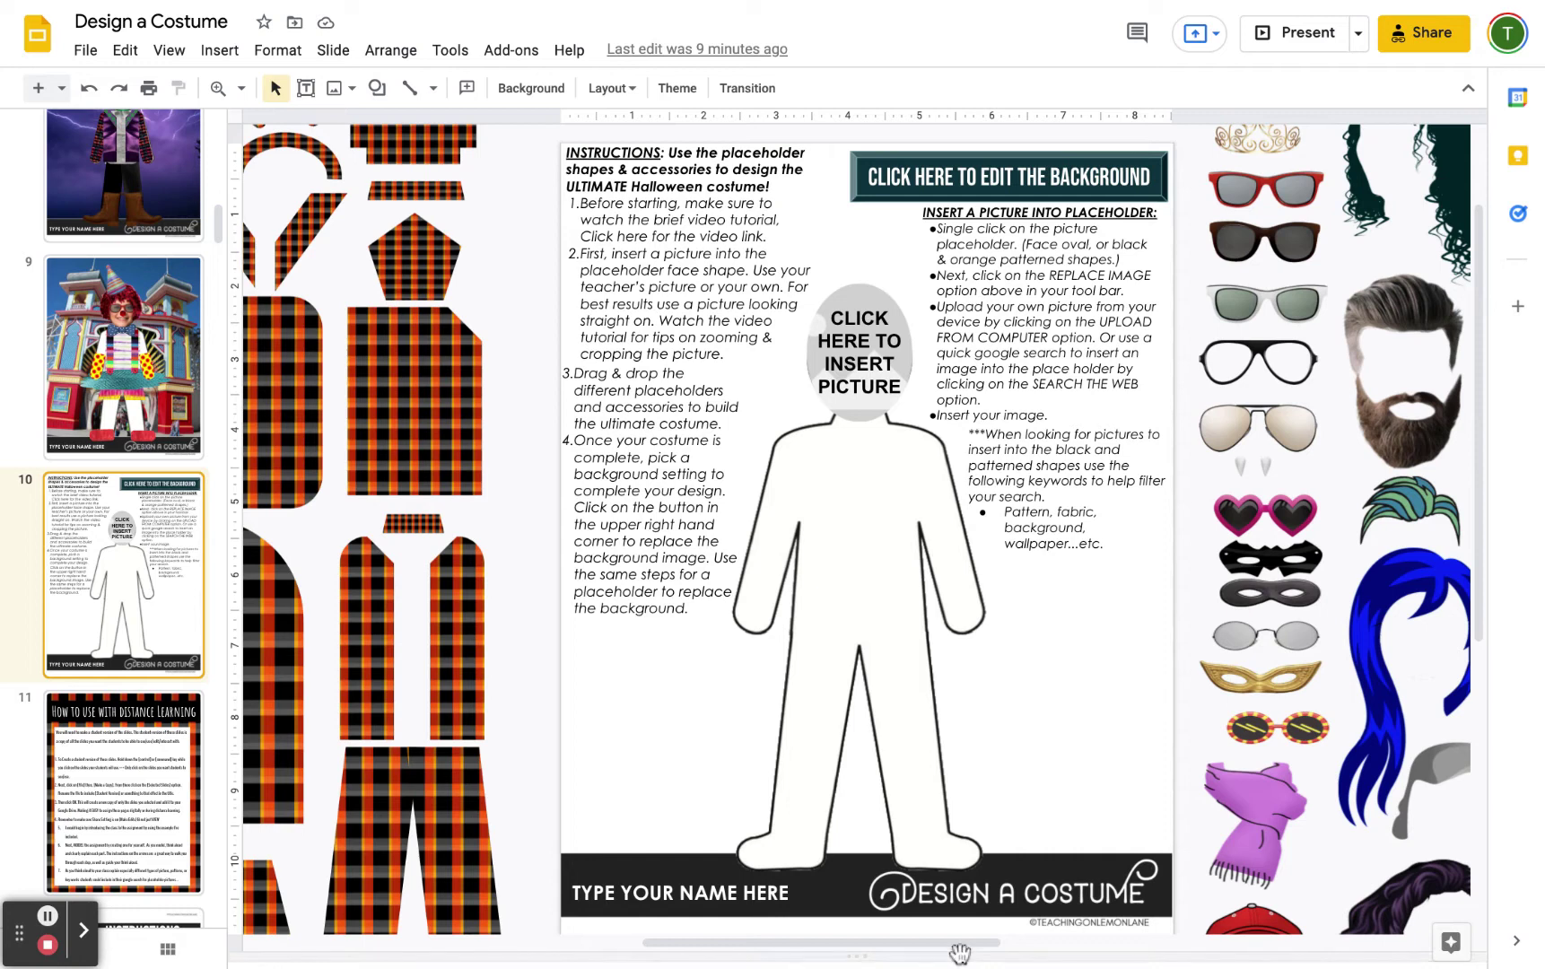
- Zoom out and scroll right to reveal the off-slide wigs, hats, glasses, masks and shoes
scroll(975, 951, "left", 10)
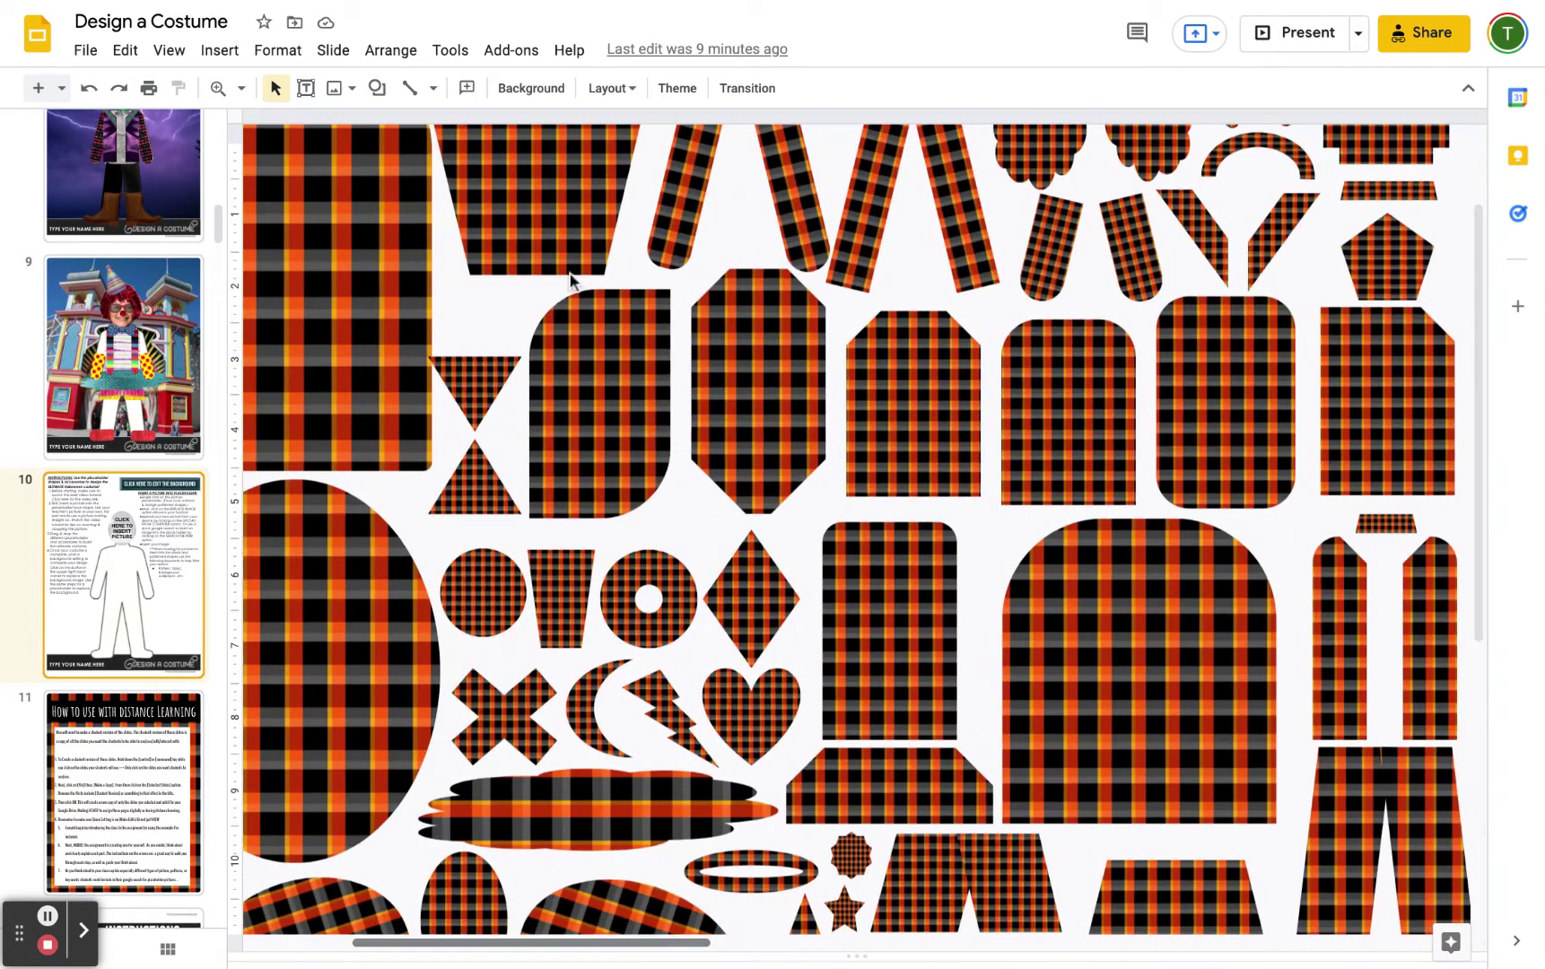
left_click(241, 89)
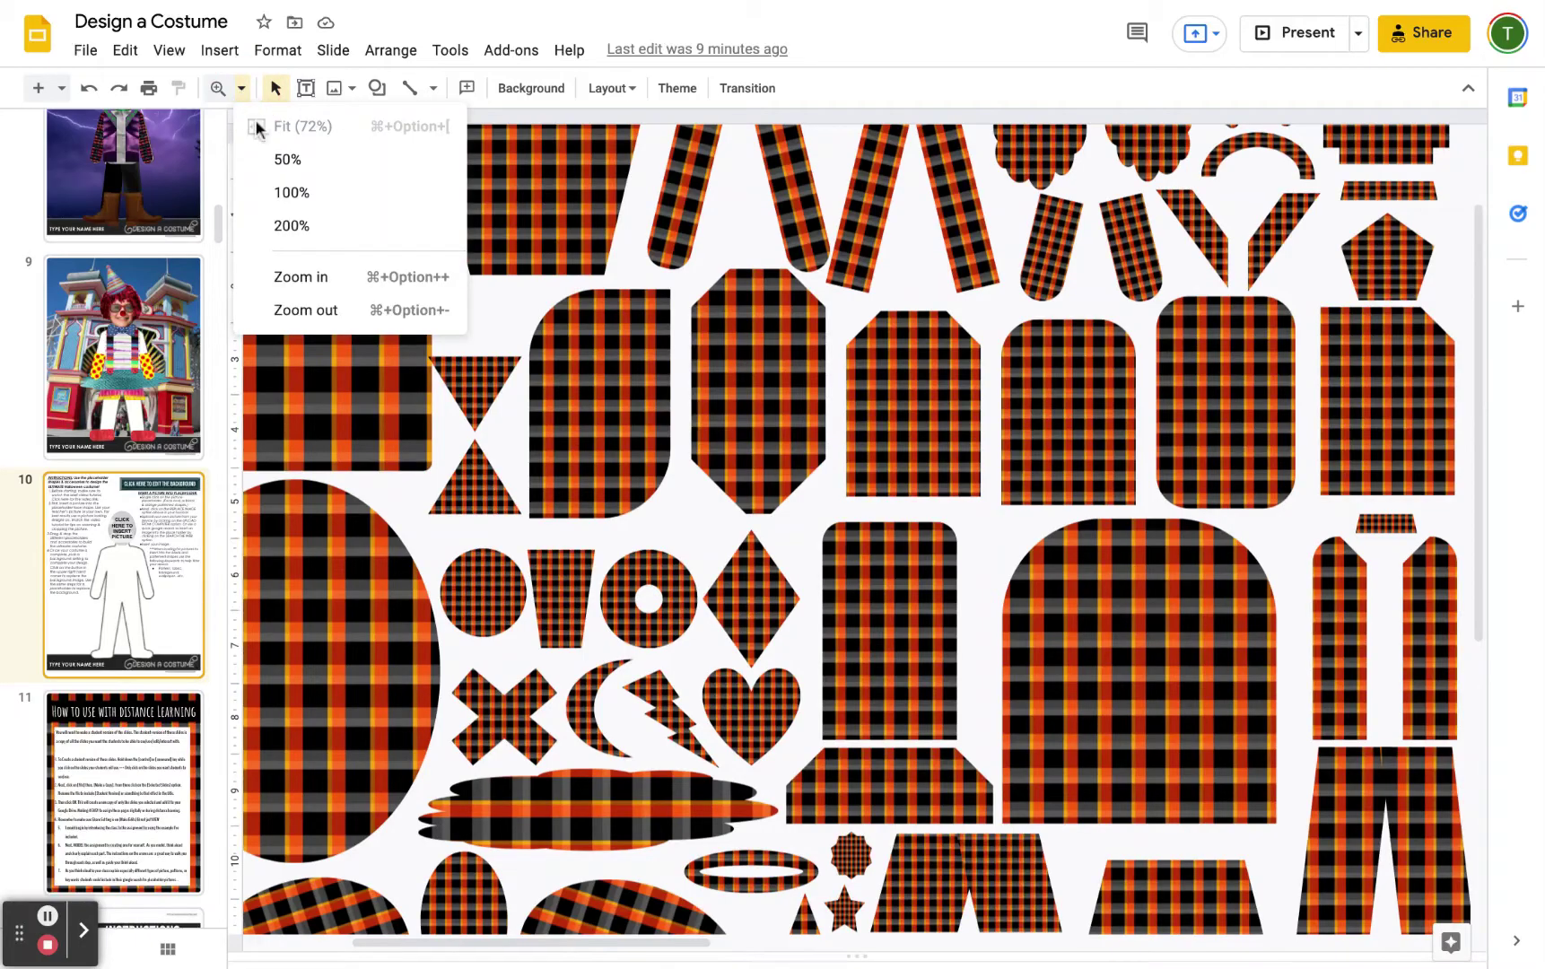
left_click(311, 311)
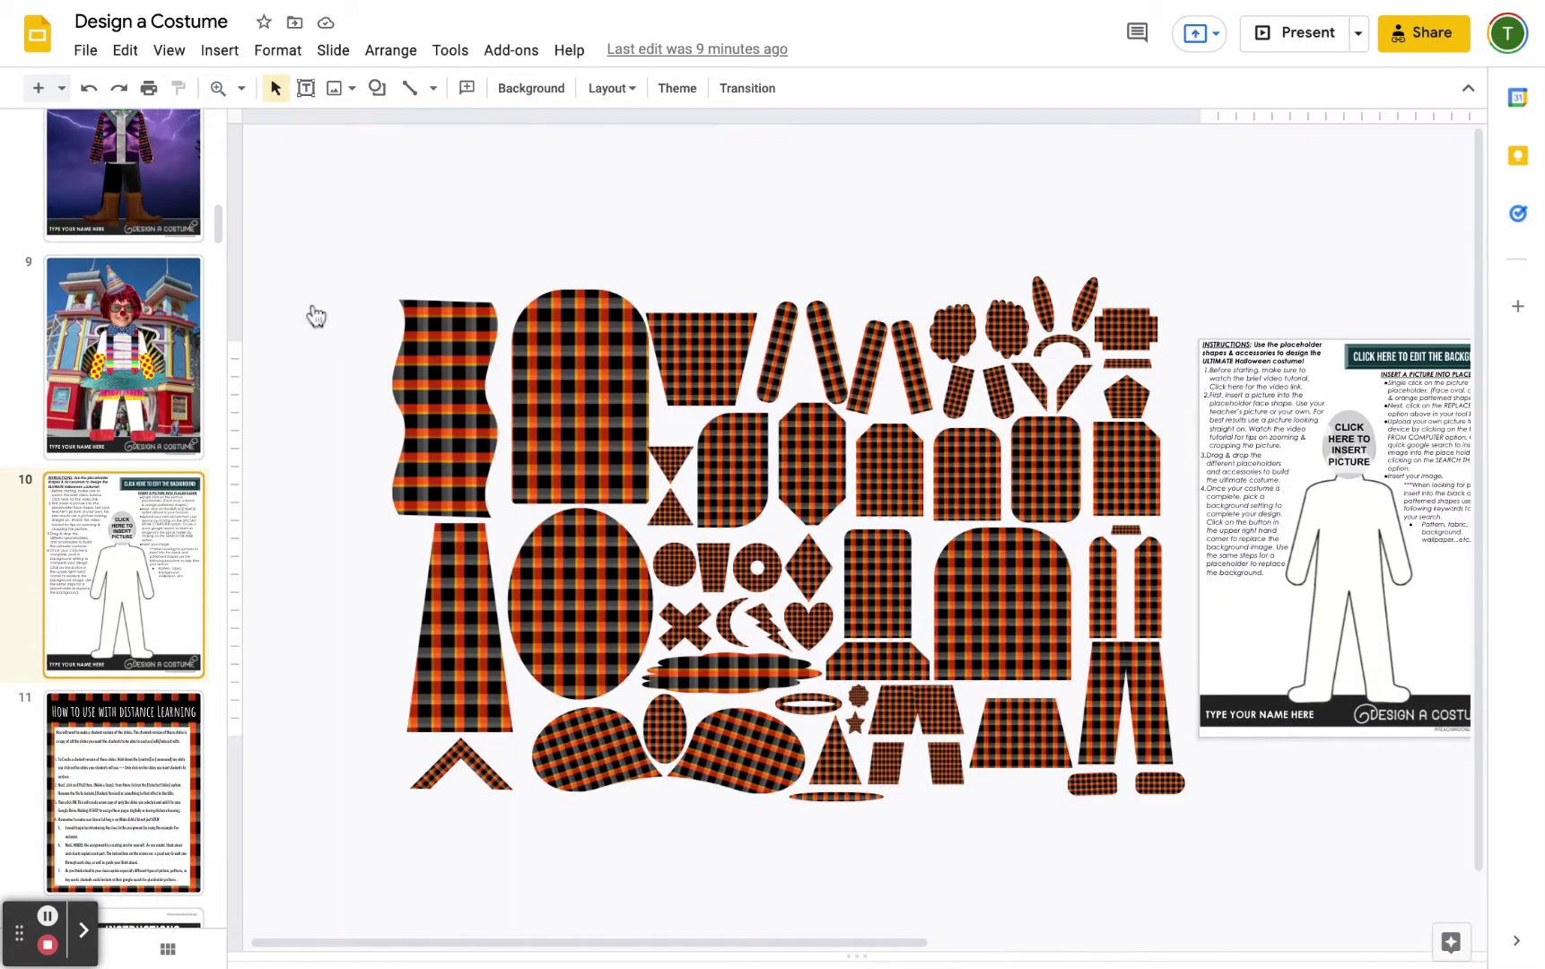
left_click(581, 944)
scroll(582, 944, "right", 10)
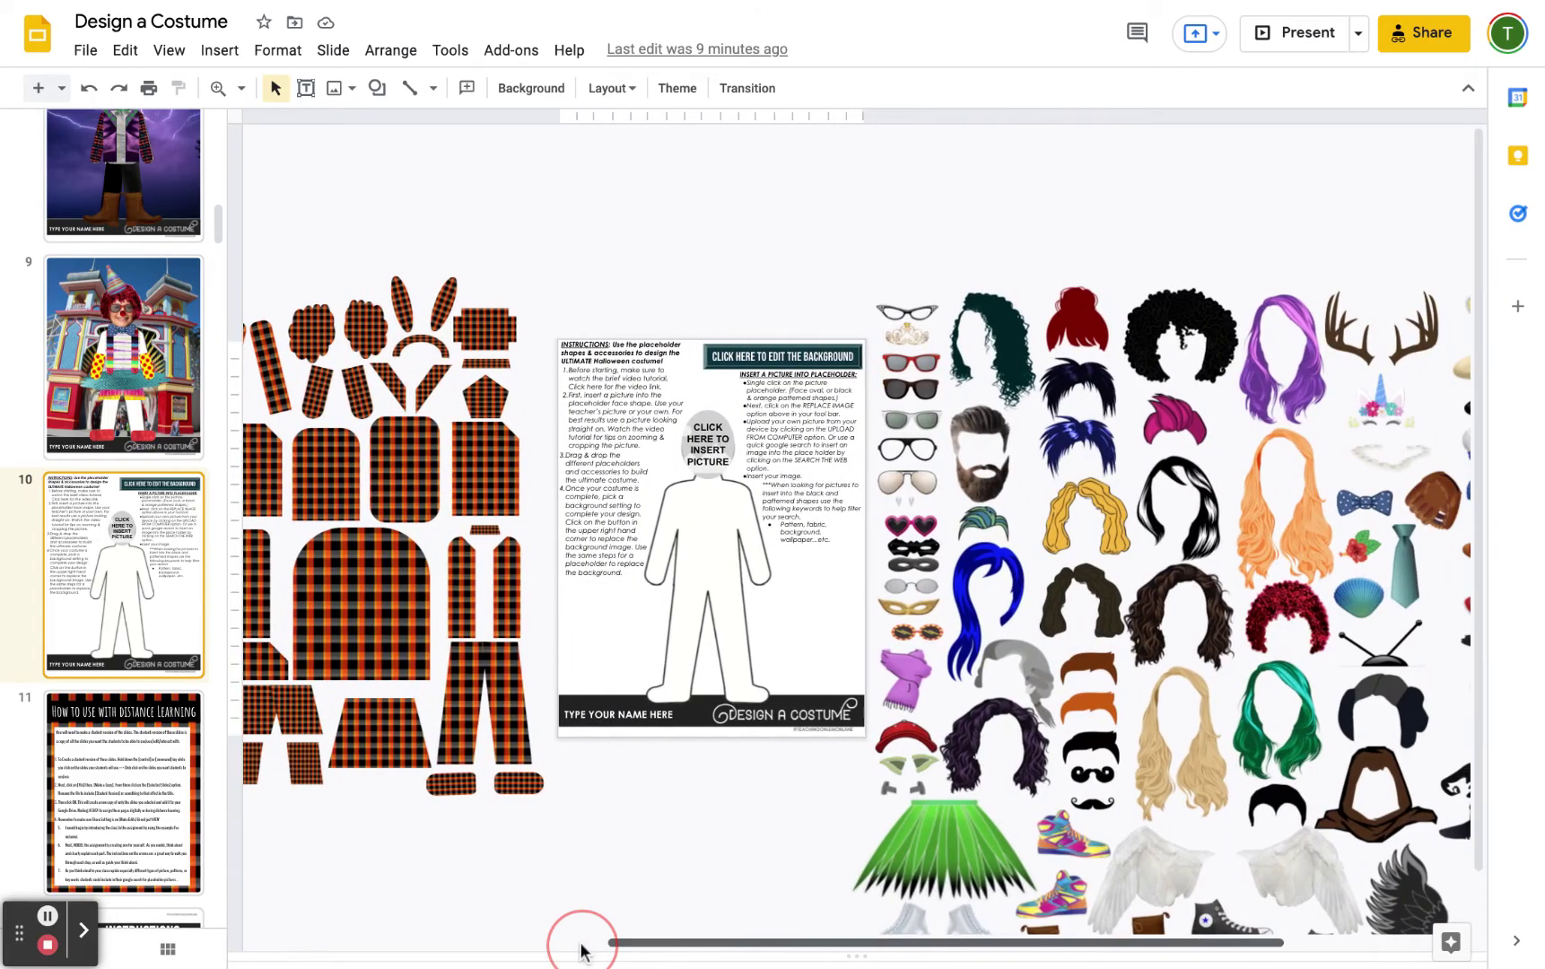
scroll(581, 944, "right", 3)
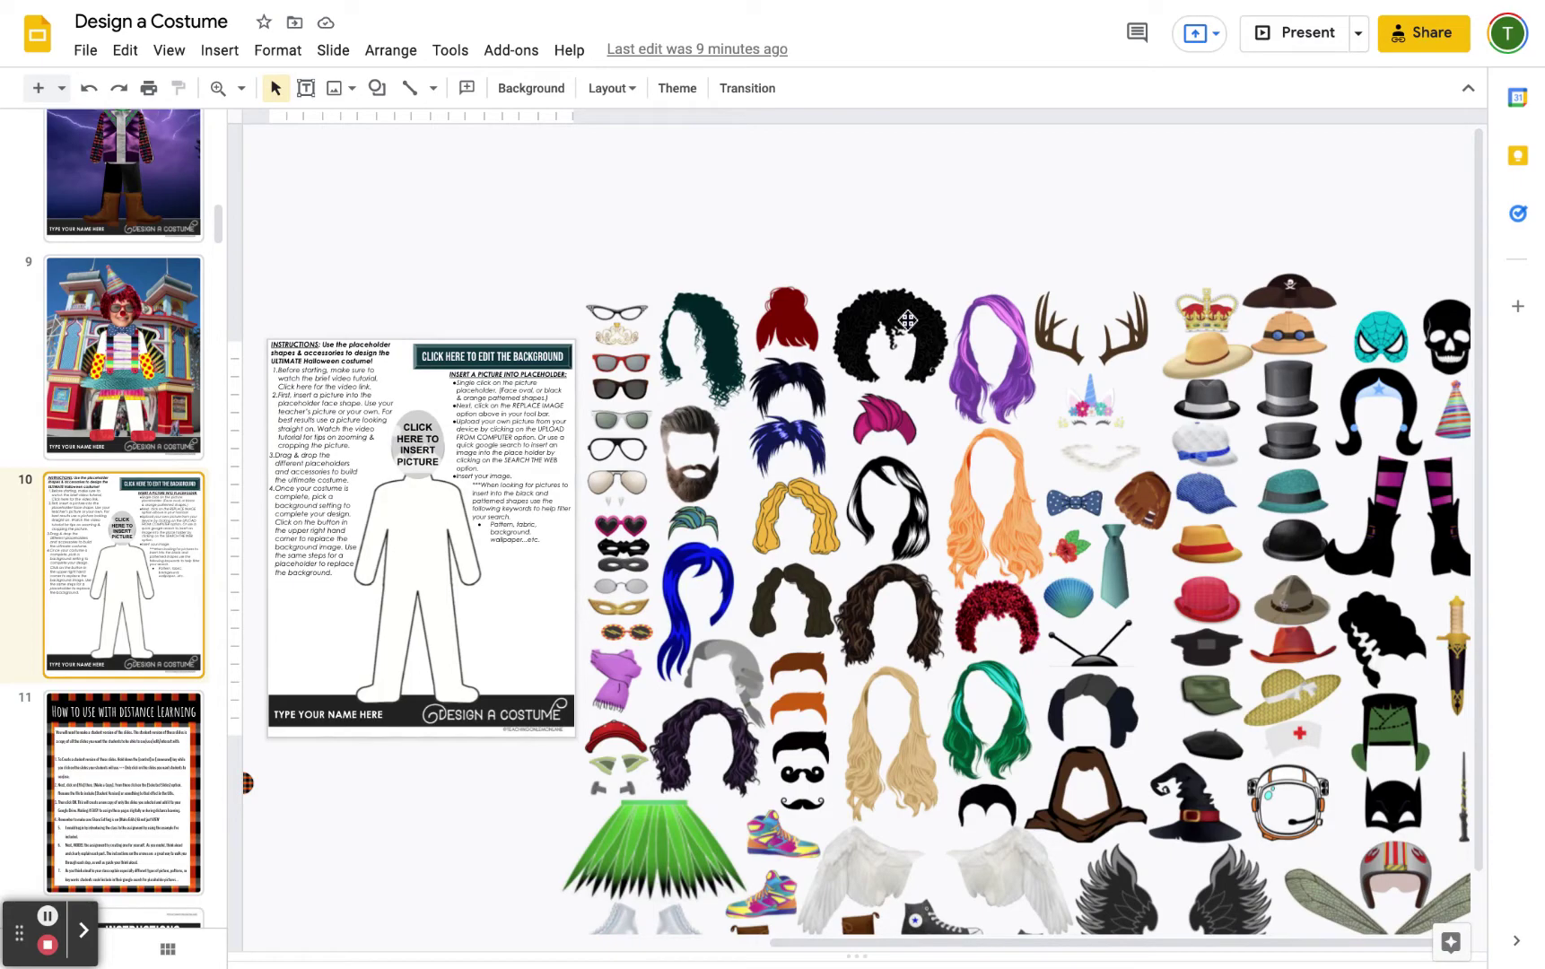
- Move the black afro wig onto the figure's head, then drag it back among the off-slide wigs
left_click(908, 320)
left_click_drag(908, 320, 408, 418)
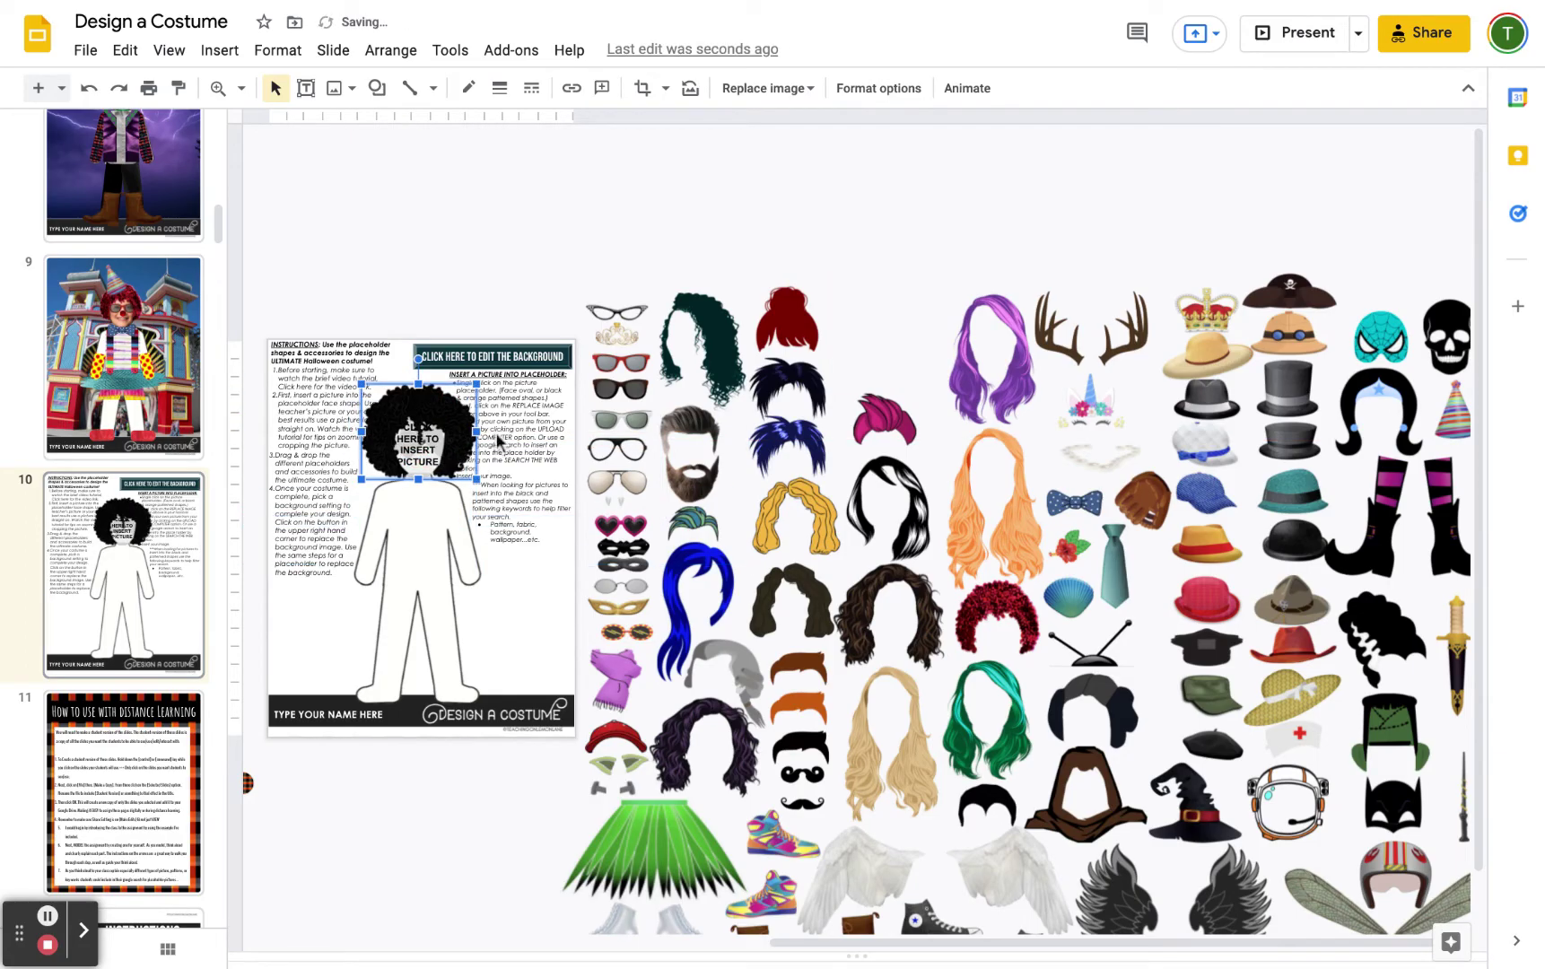
left_click(725, 190)
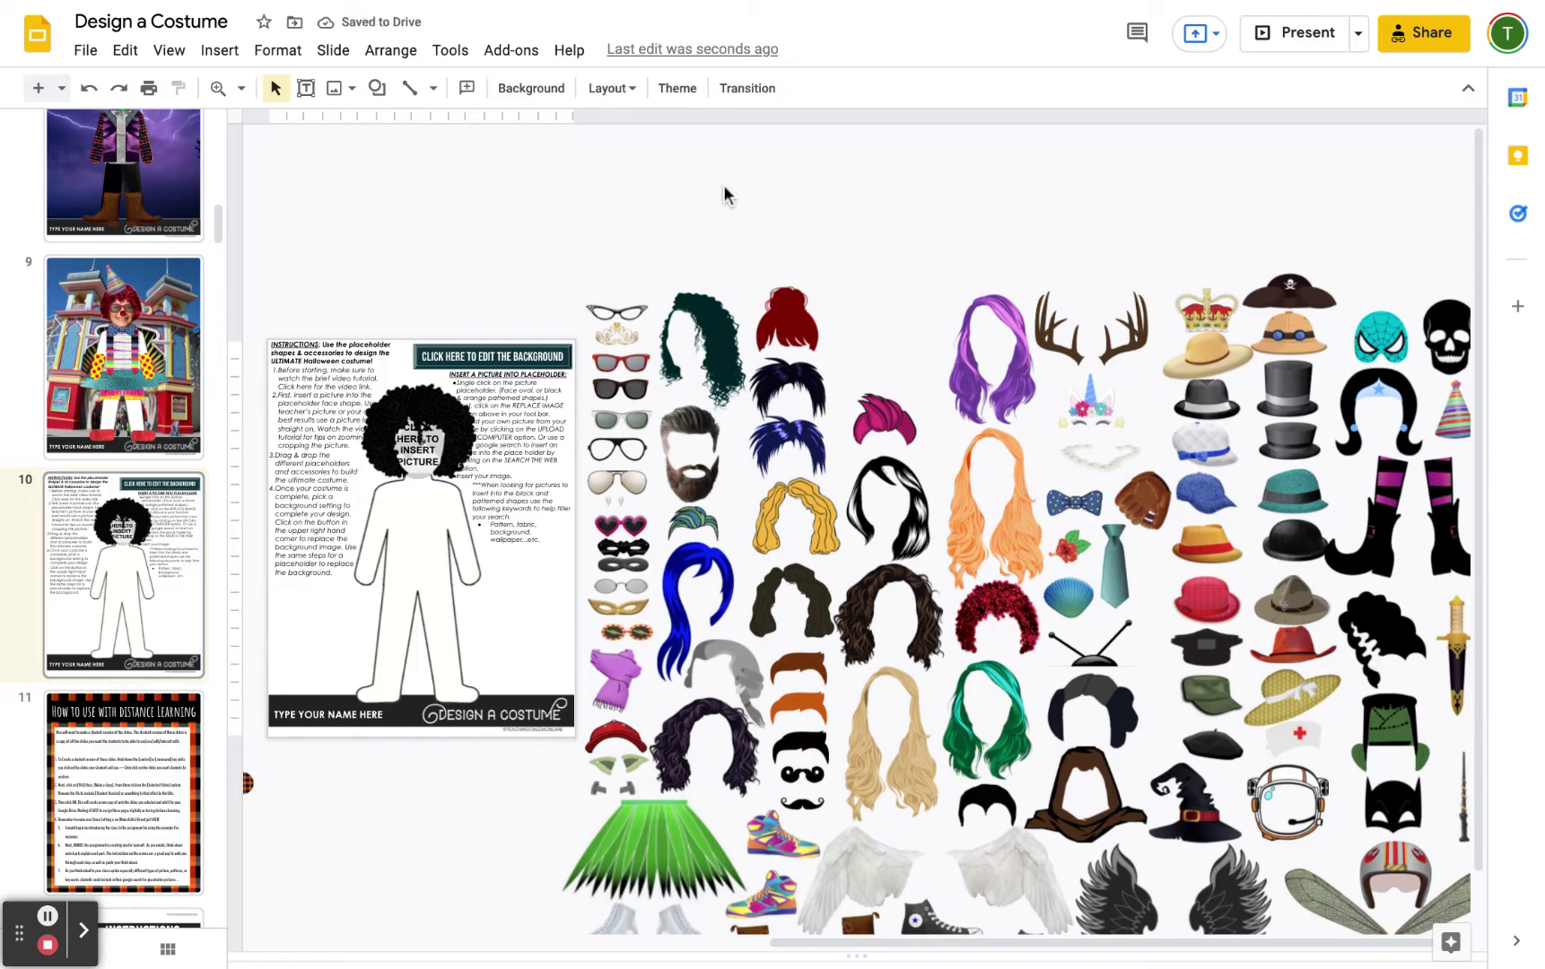
left_click(89, 88)
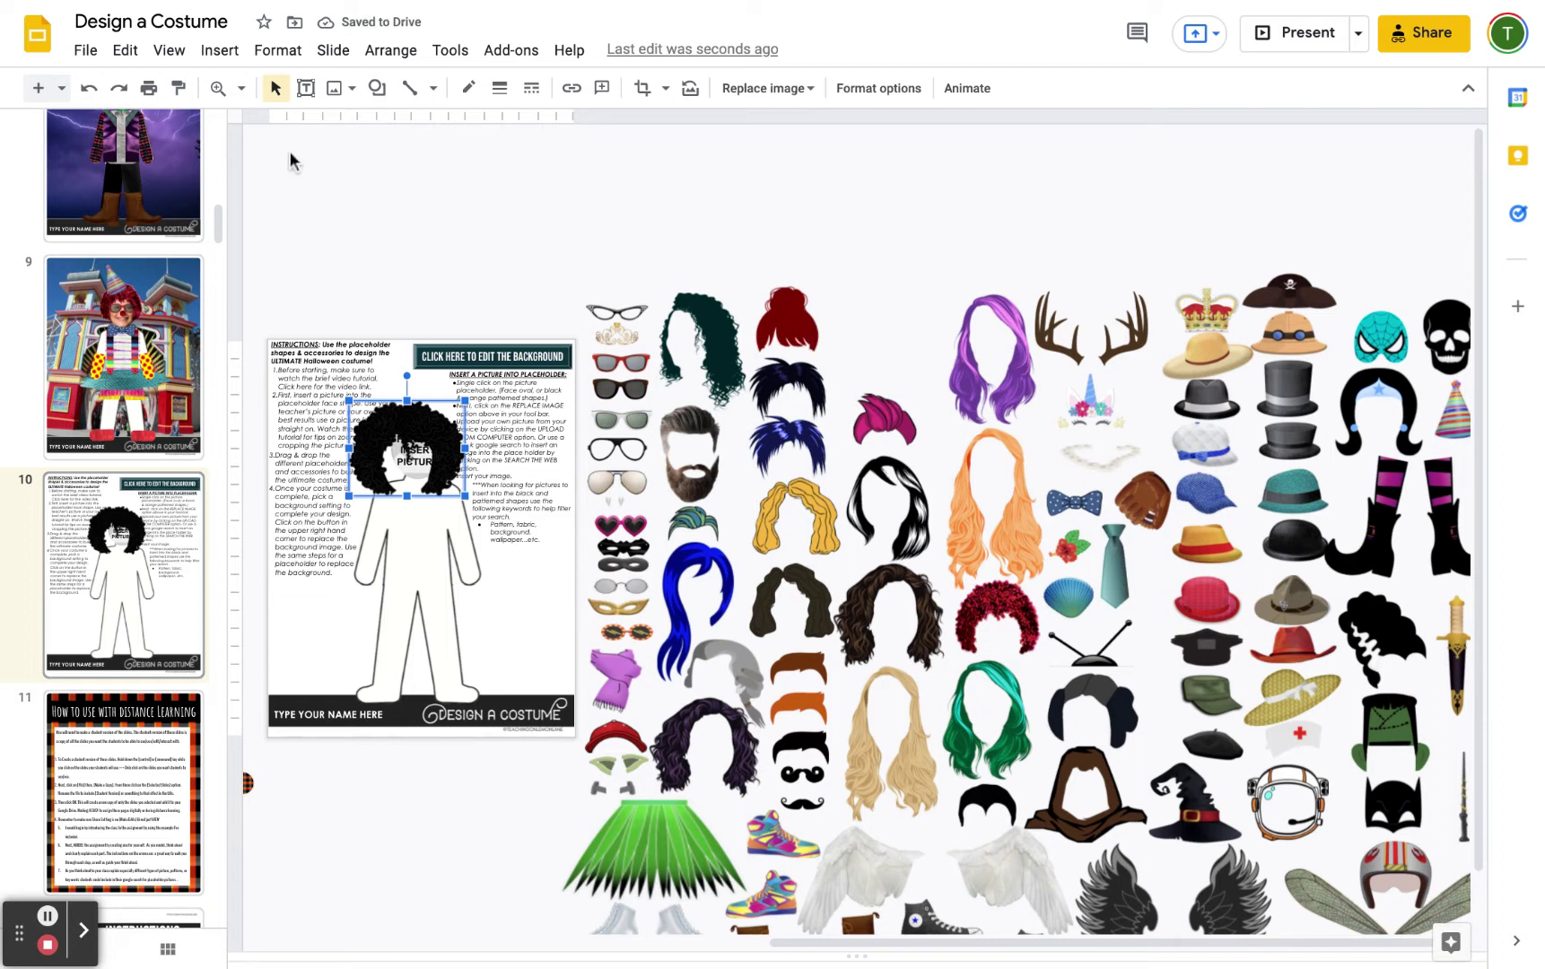
left_click(494, 179)
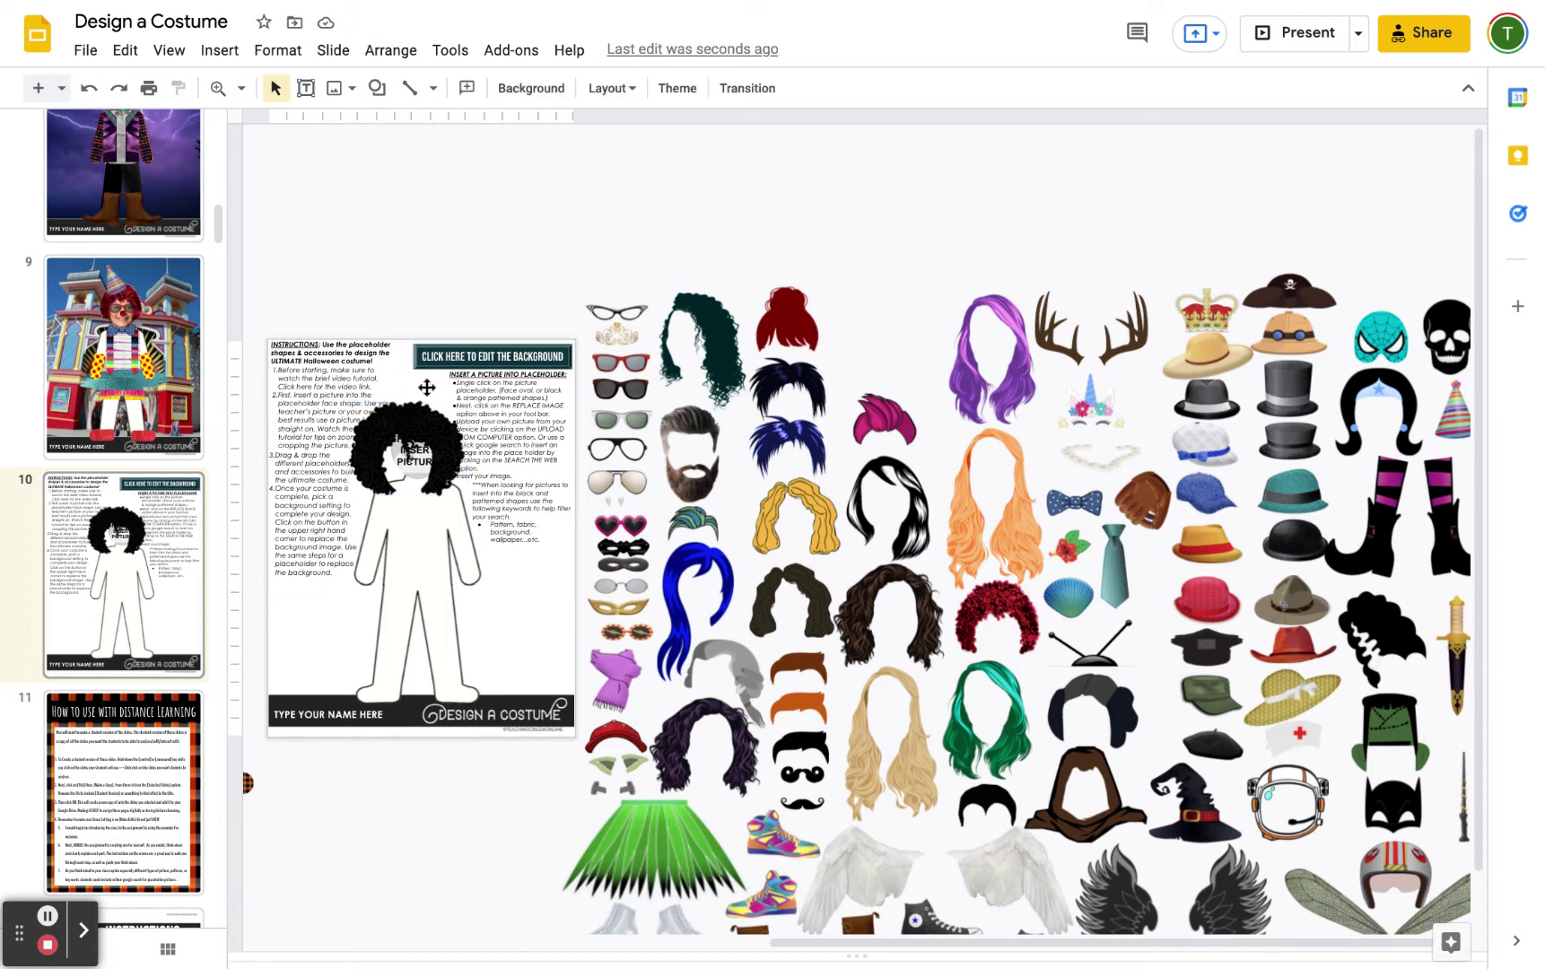
left_click(392, 431)
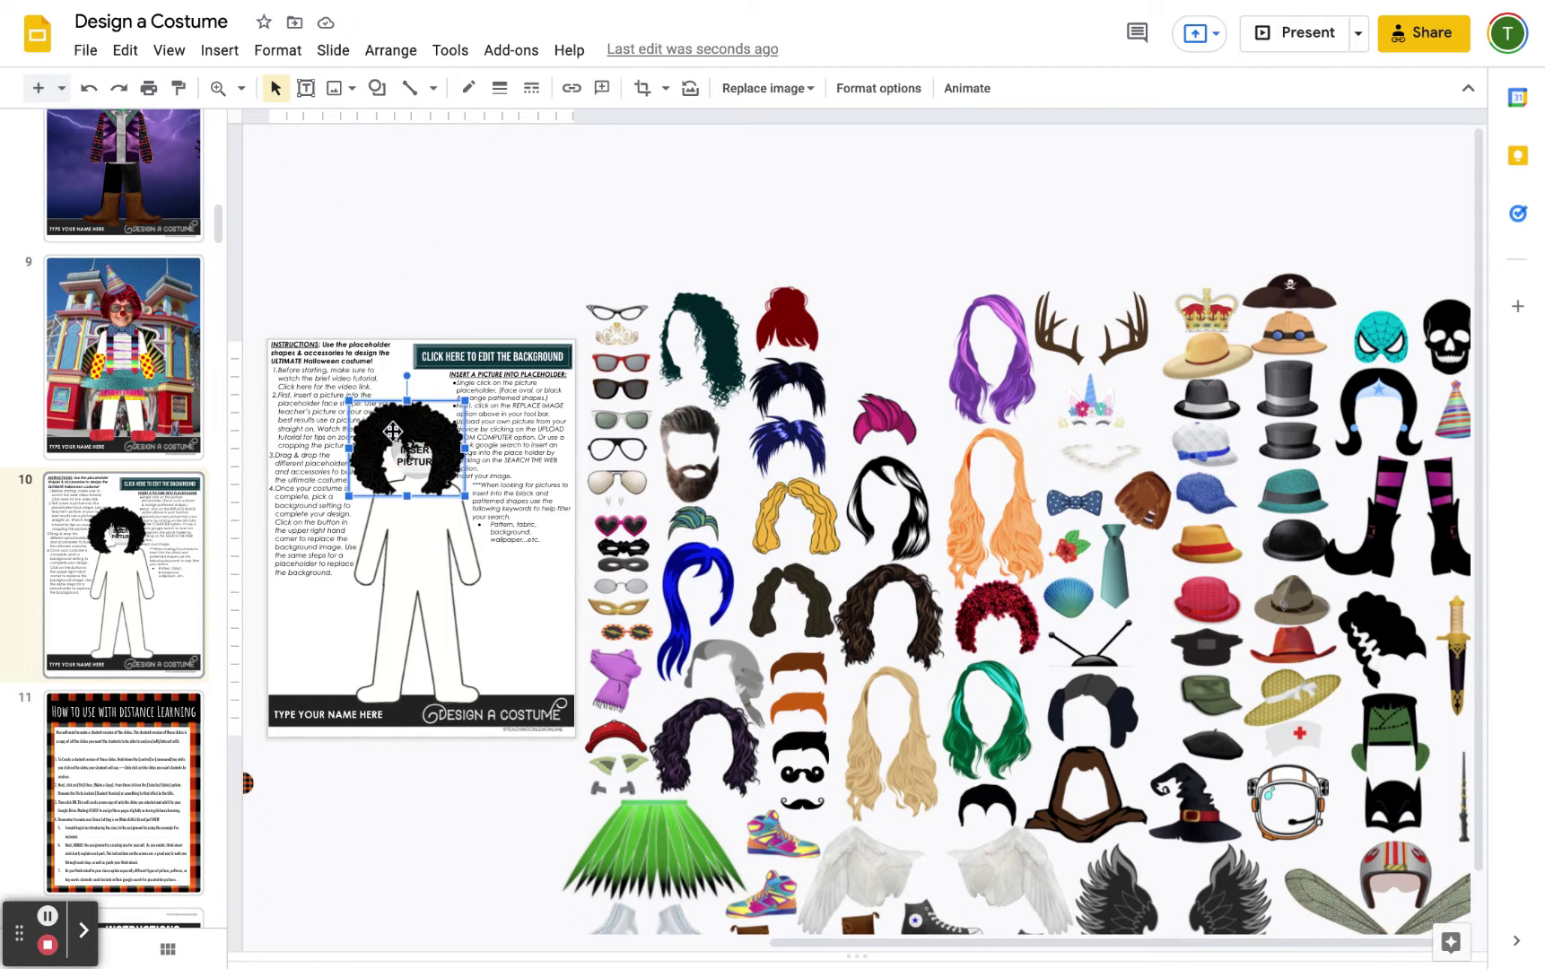
left_click_drag(392, 432, 879, 317)
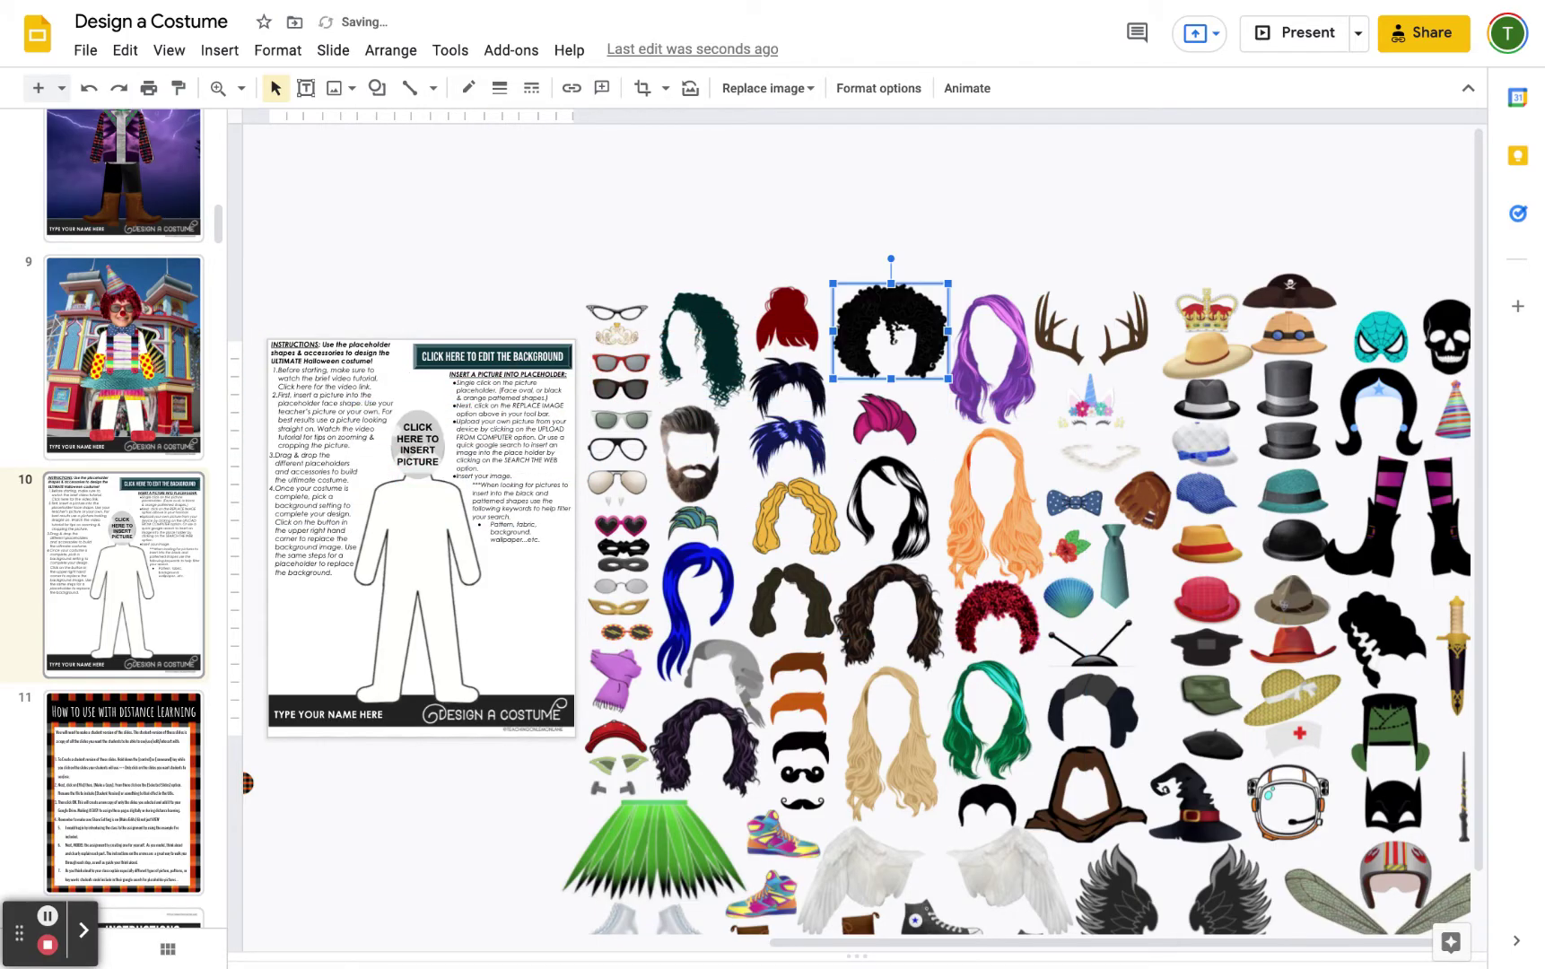
left_click(752, 231)
- Try dragging the red wig toward the slide, then undo that move
left_click(778, 298)
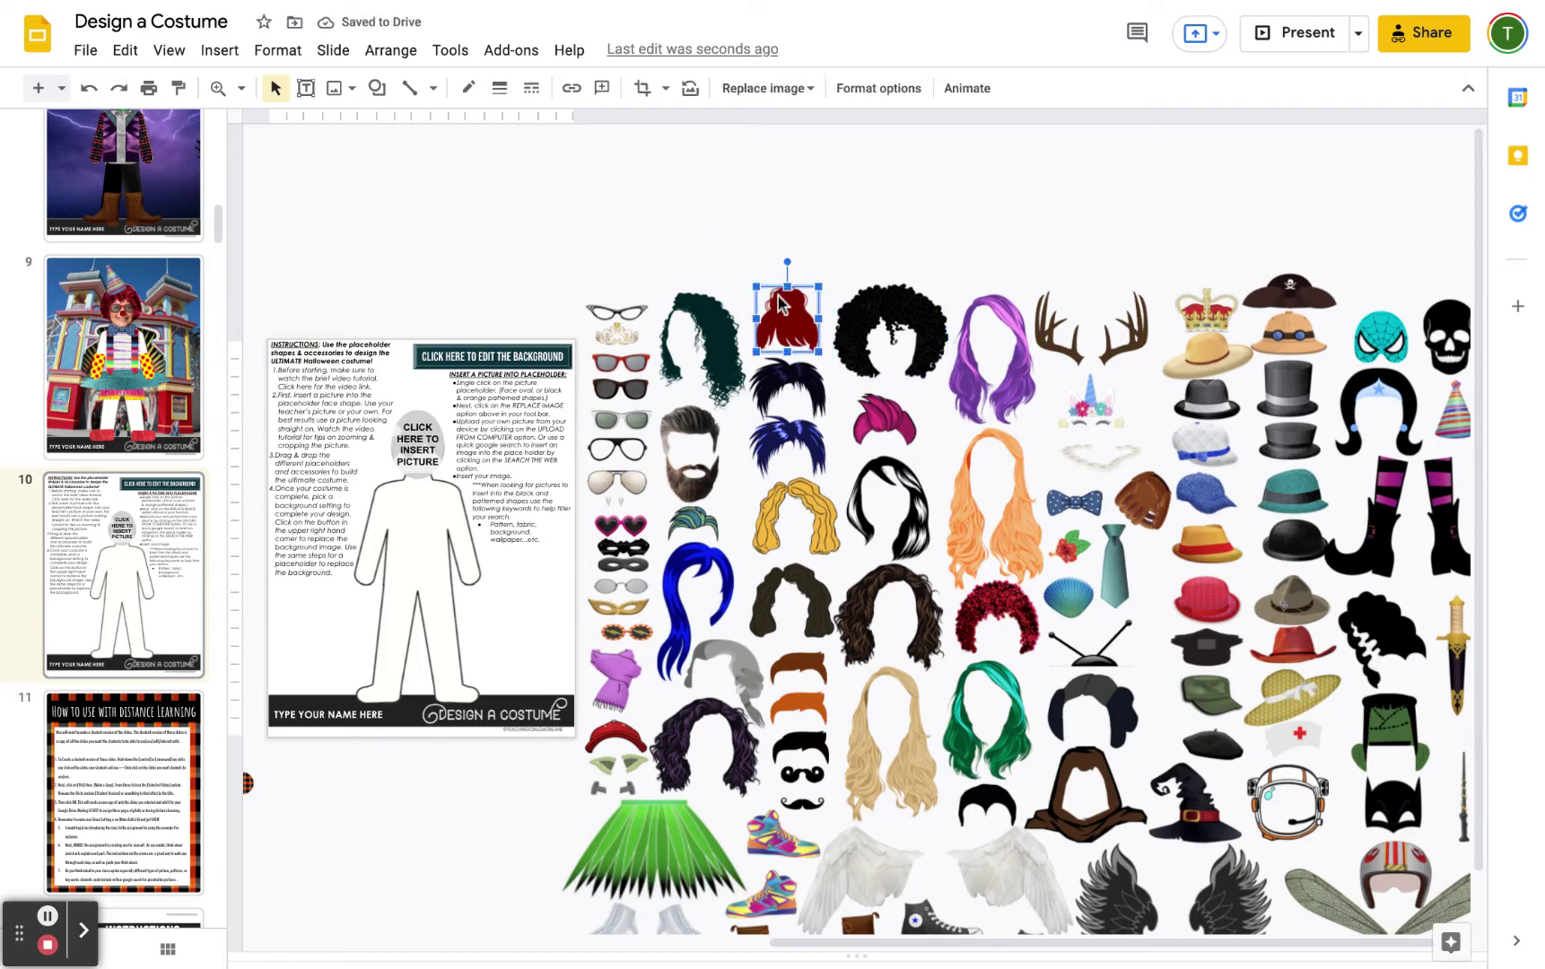
left_click_drag(787, 319, 459, 300)
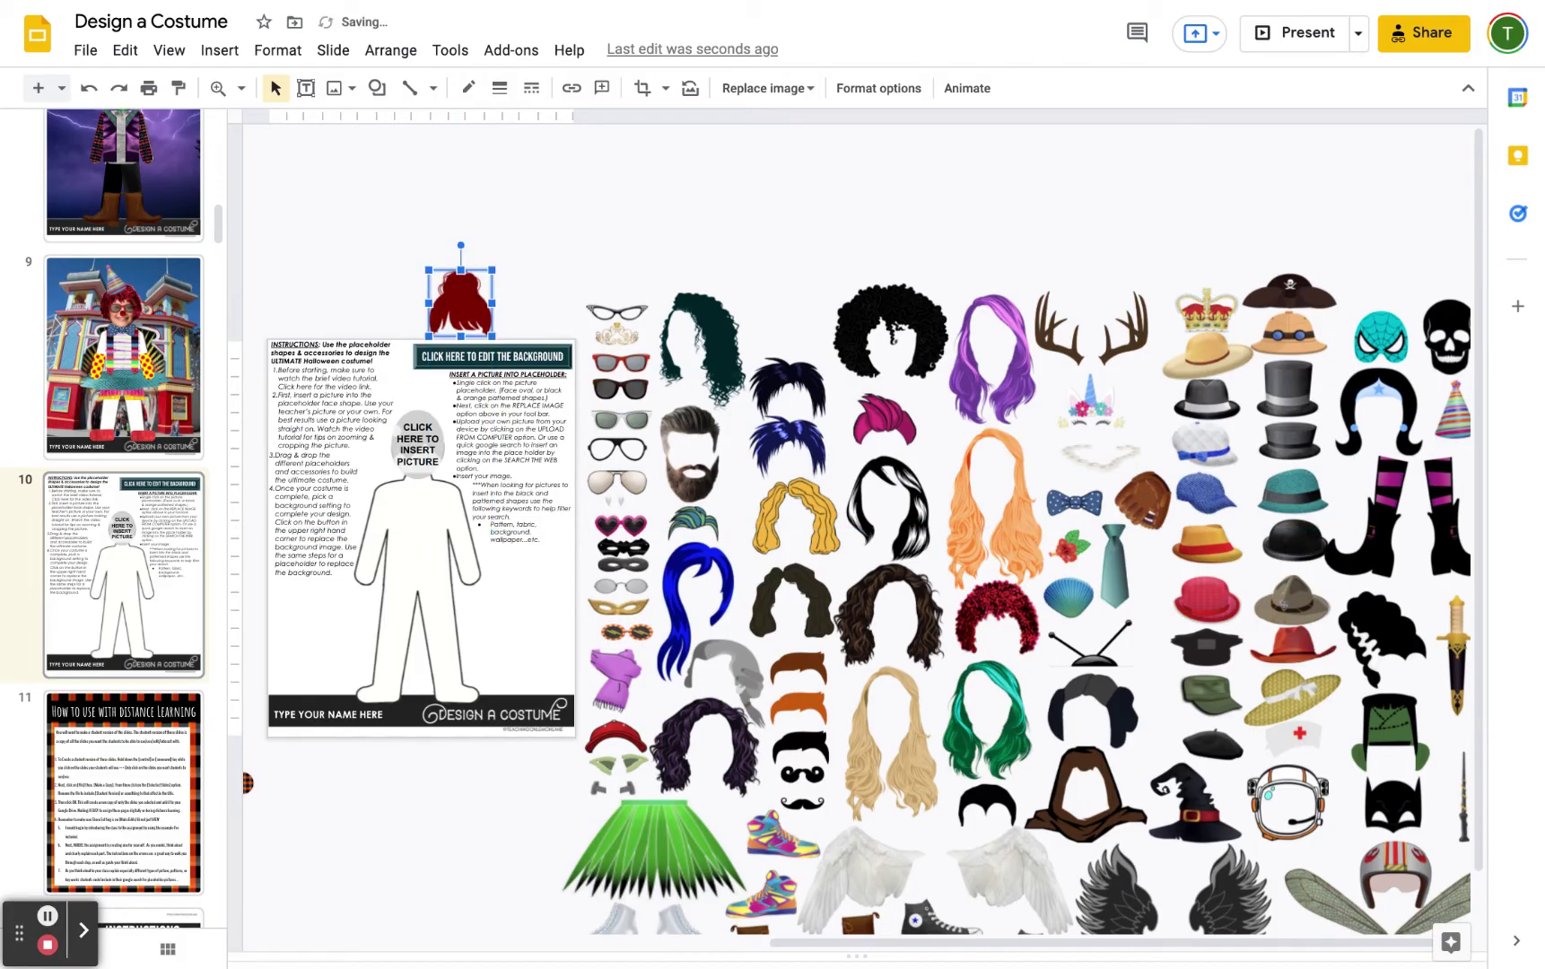
left_click(90, 88)
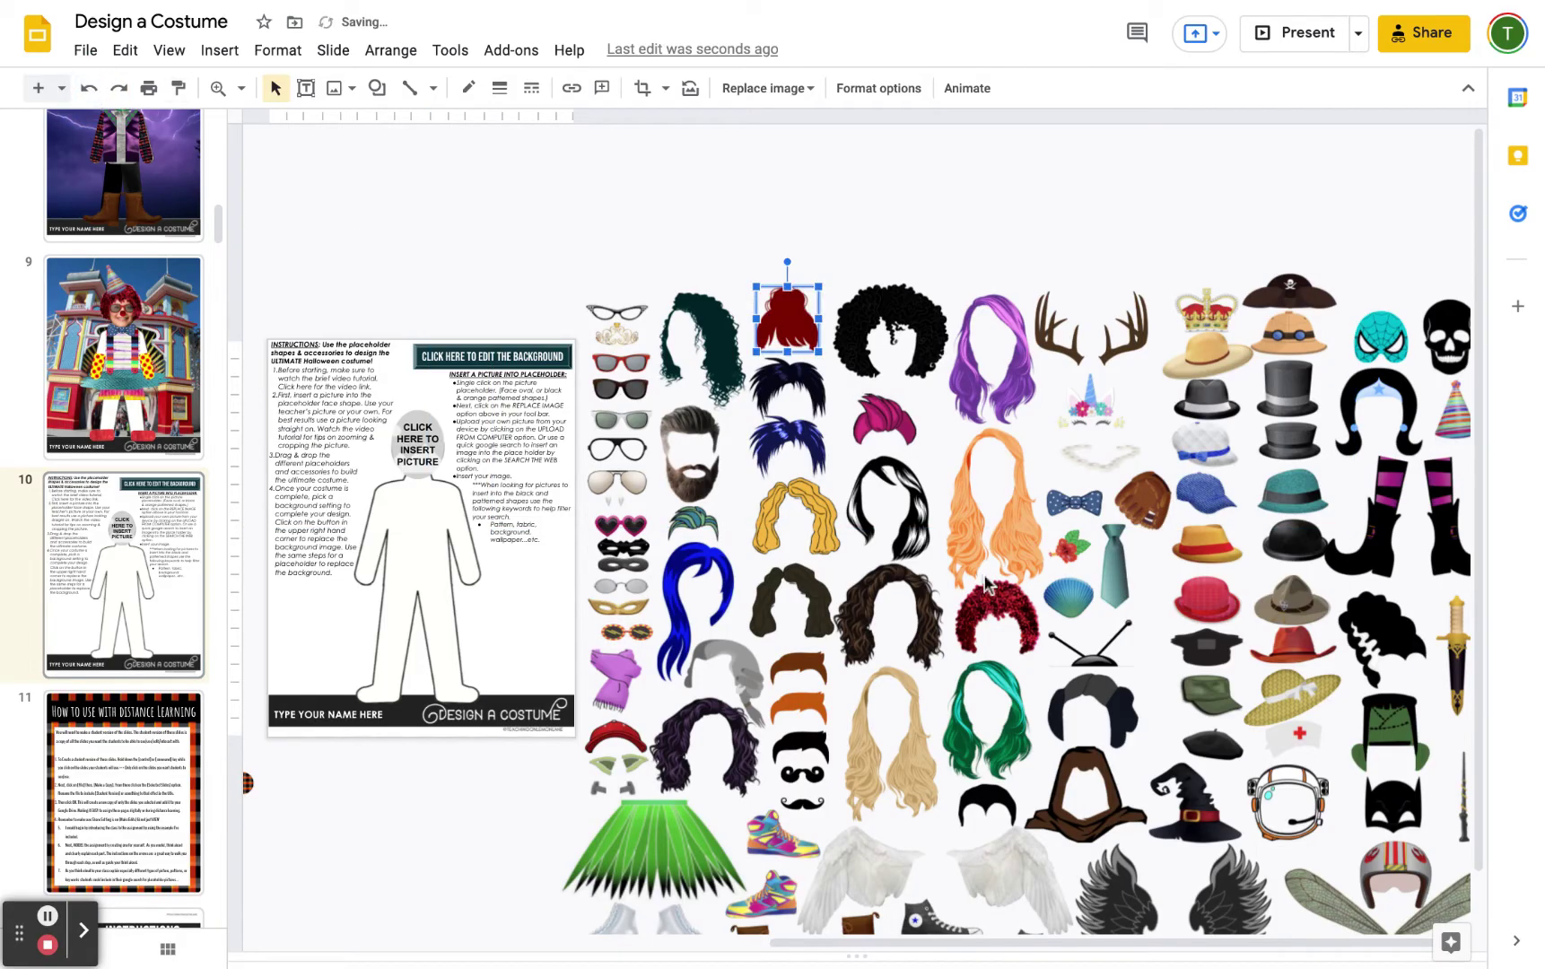
left_click(1055, 949)
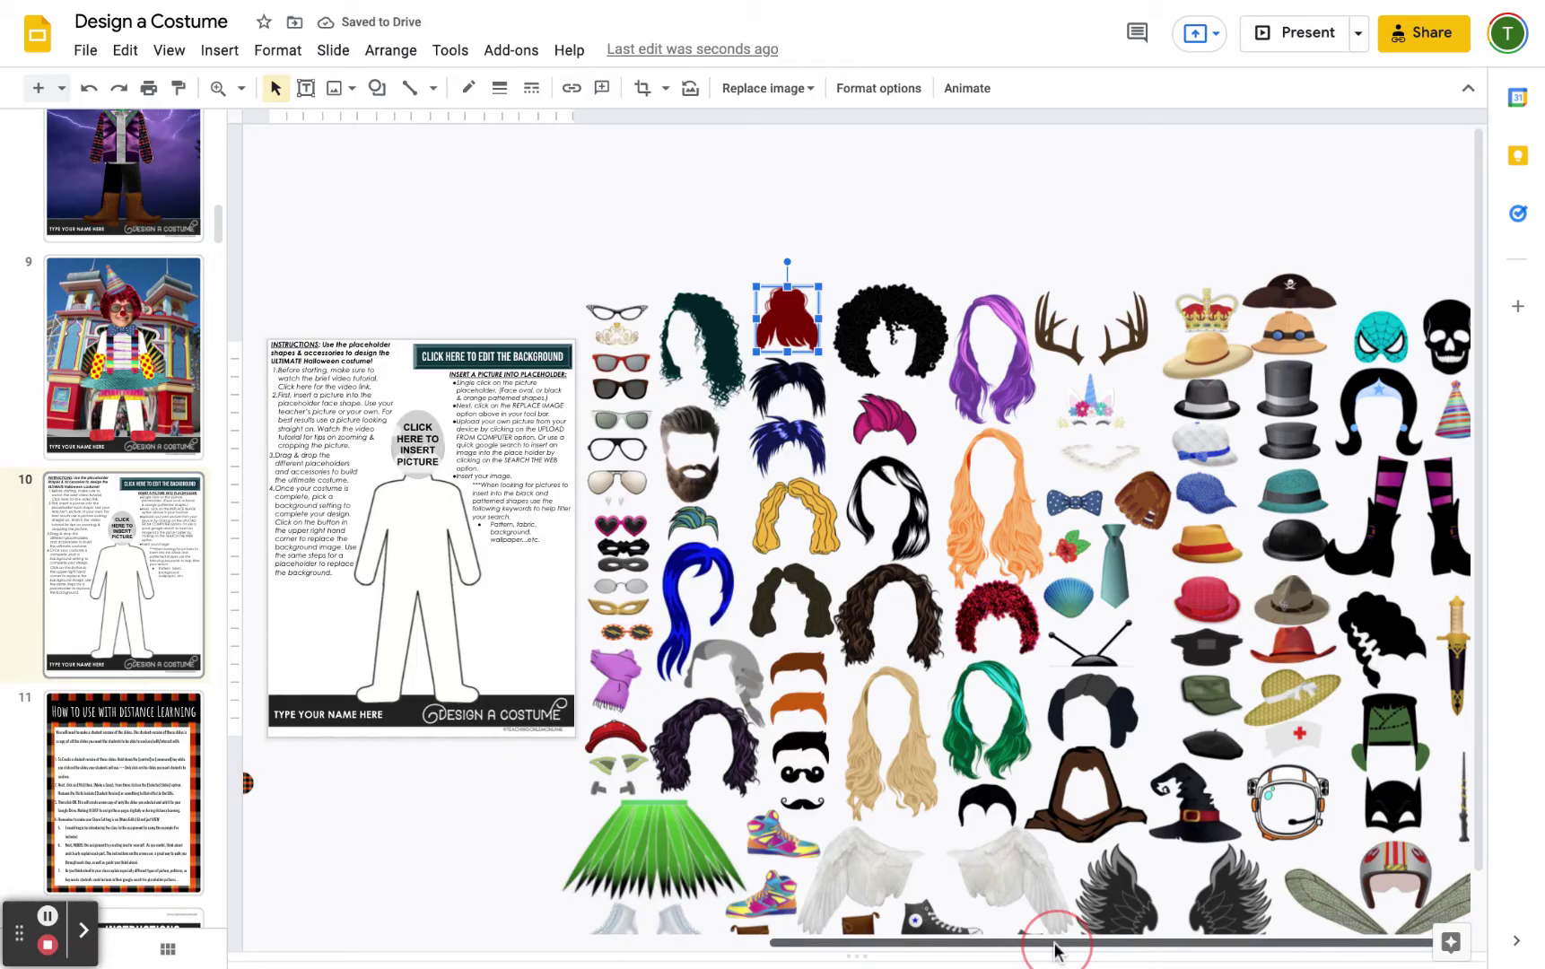
scroll(1055, 949, "left", 10)
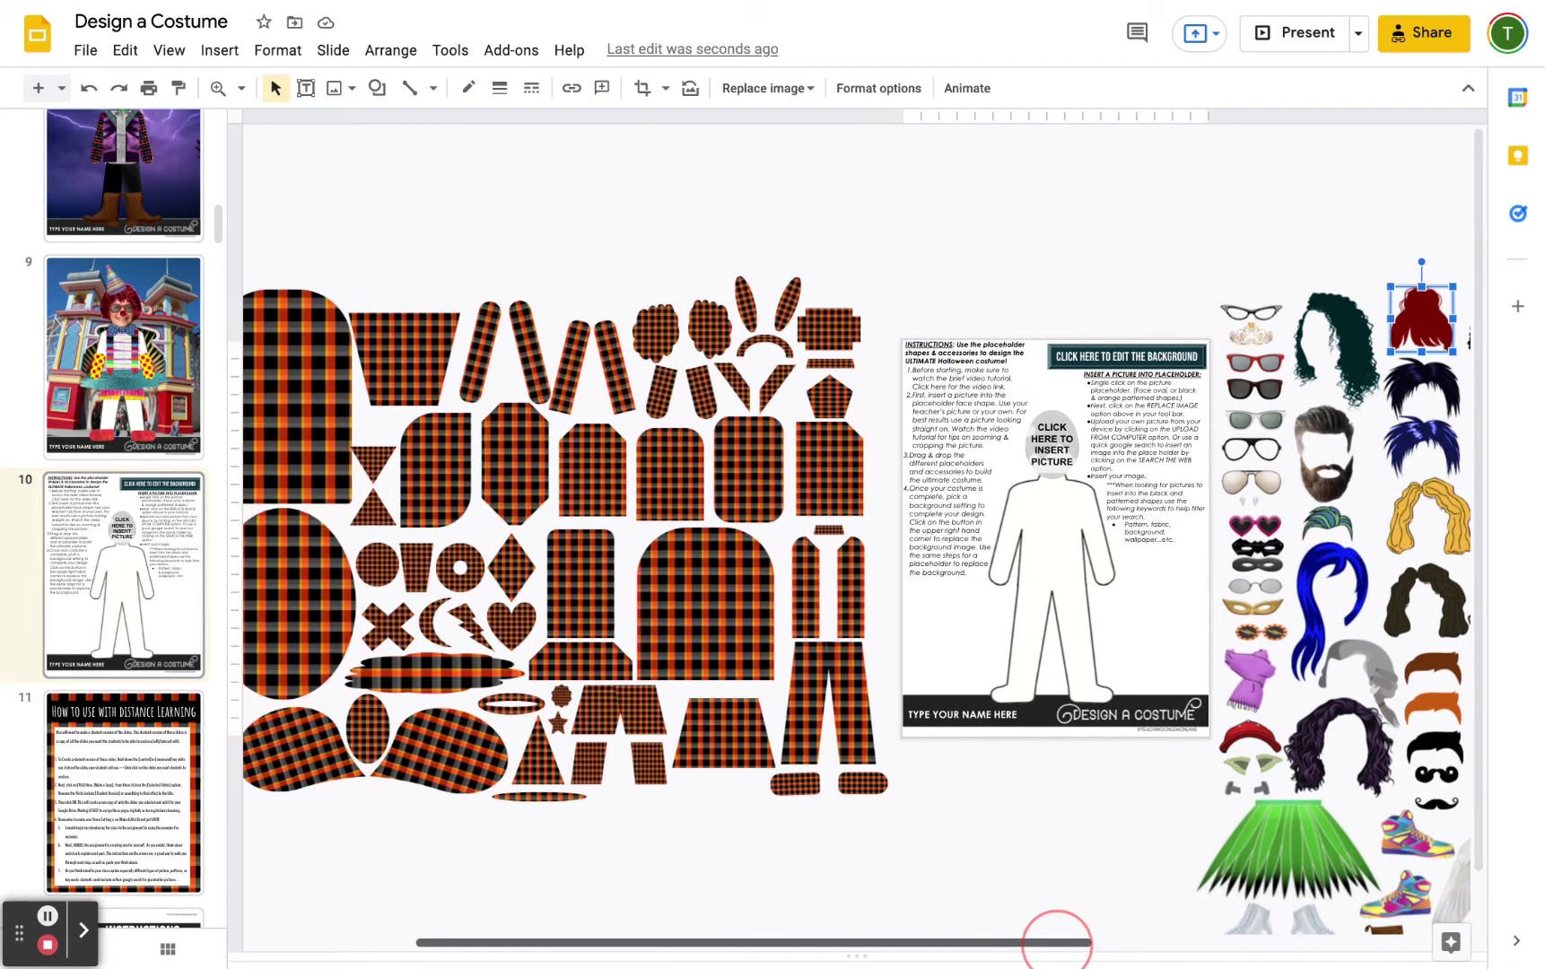
- Scroll the canvas back to the costume figure and deselect the red wig
scroll(1057, 942, "left", 5)
scroll(1057, 942, "right", 3)
scroll(1057, 937, "right", 15)
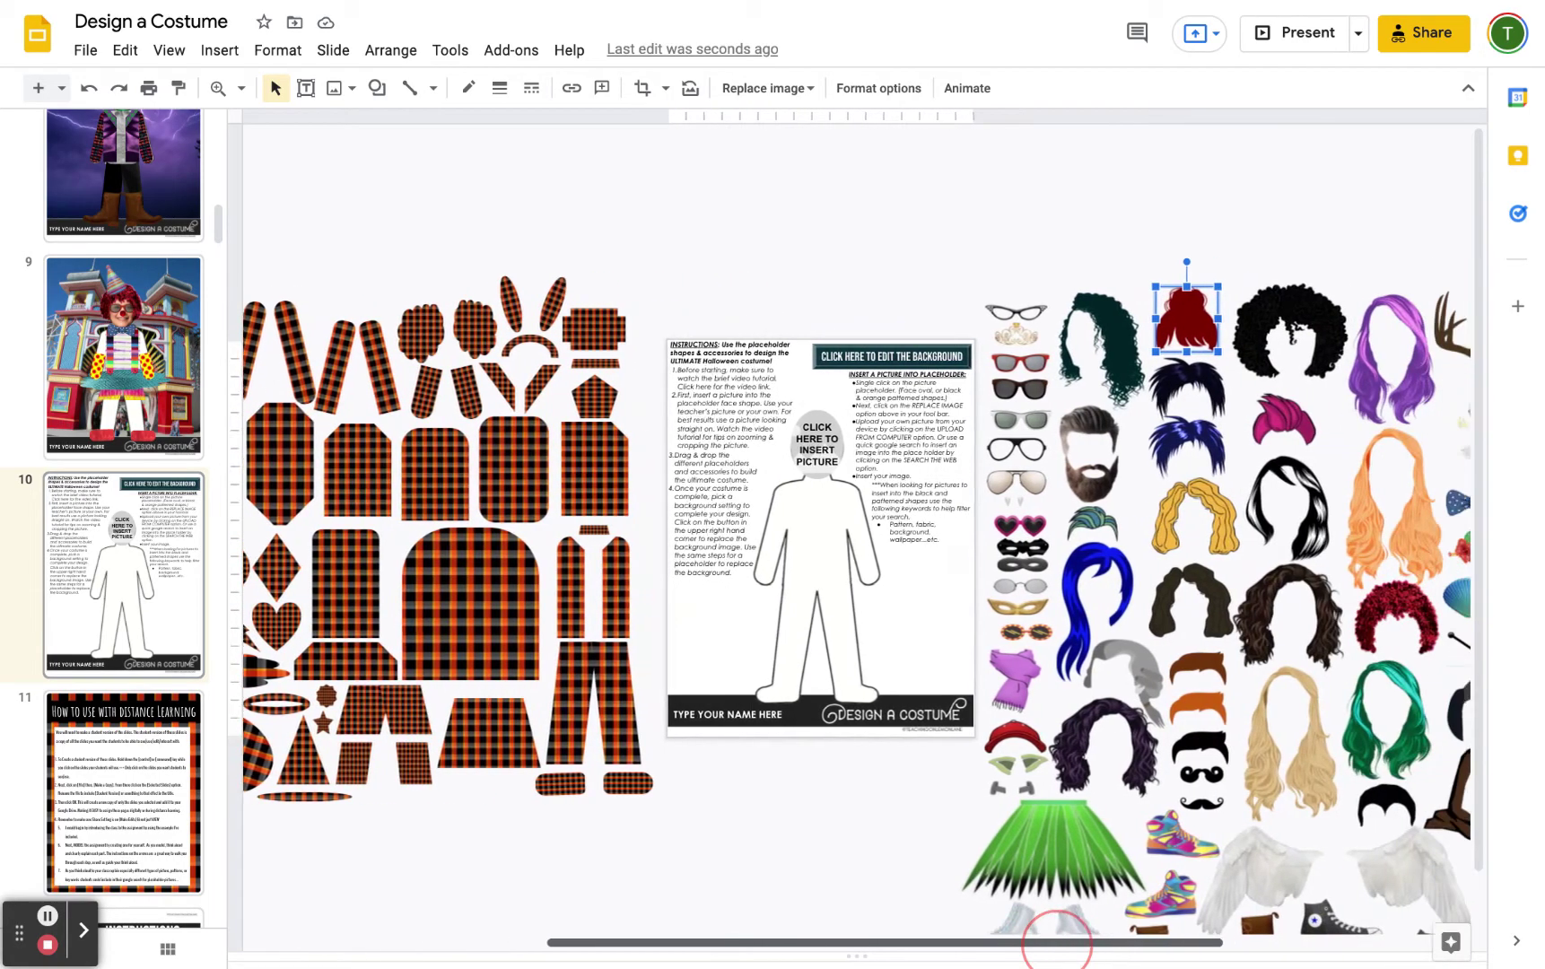
scroll(1057, 938, "left", 10)
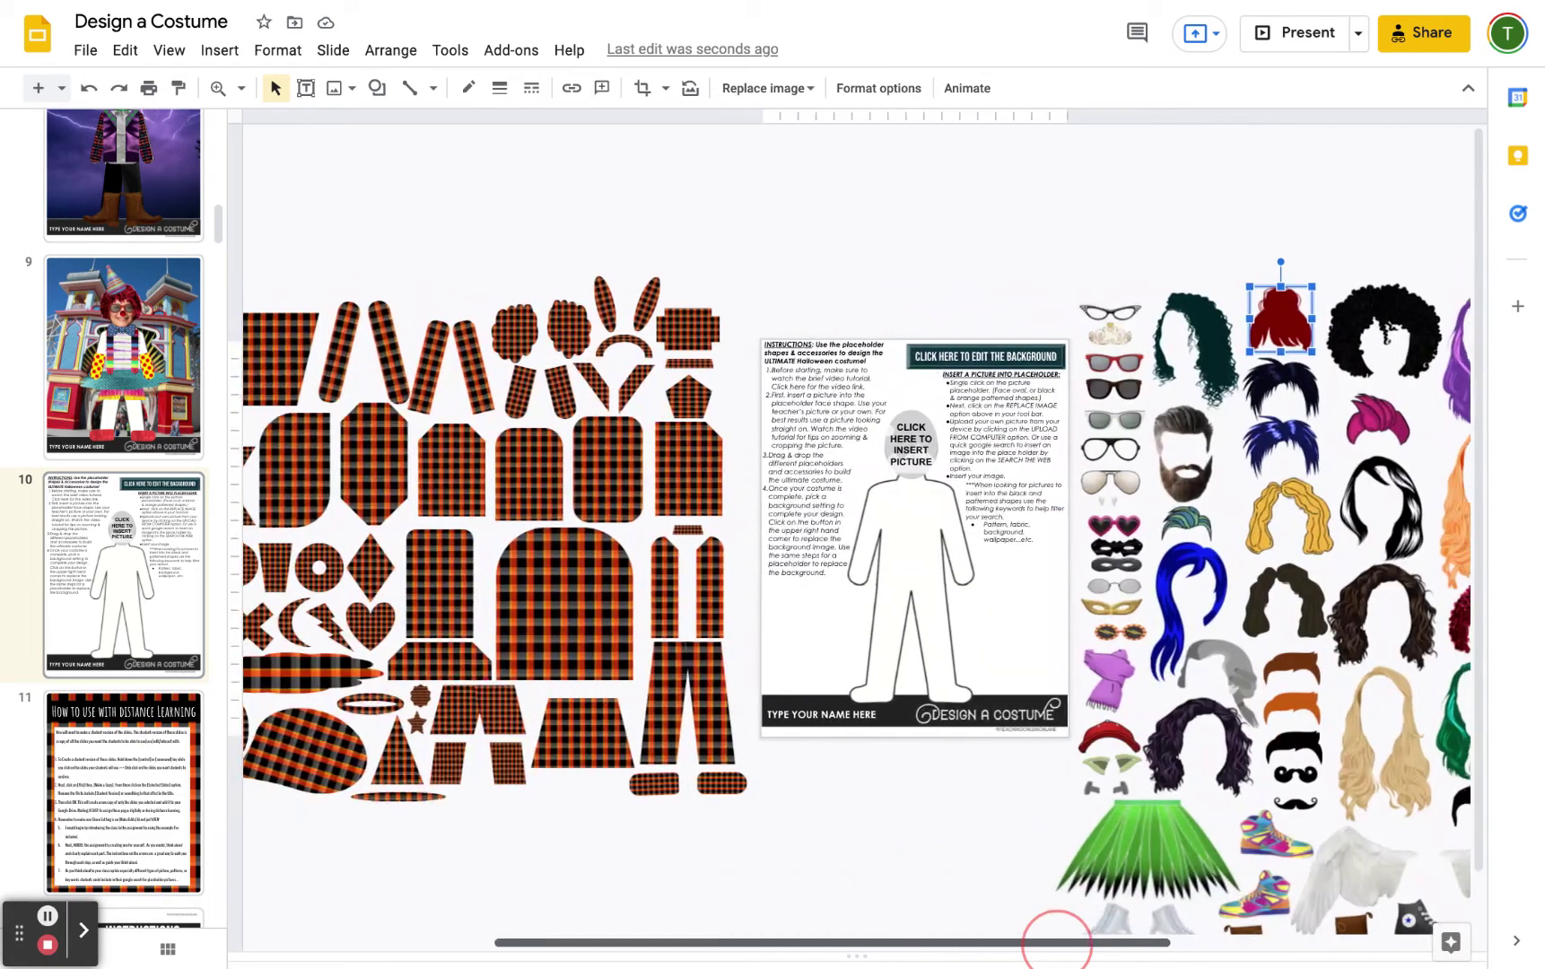
left_click(915, 806)
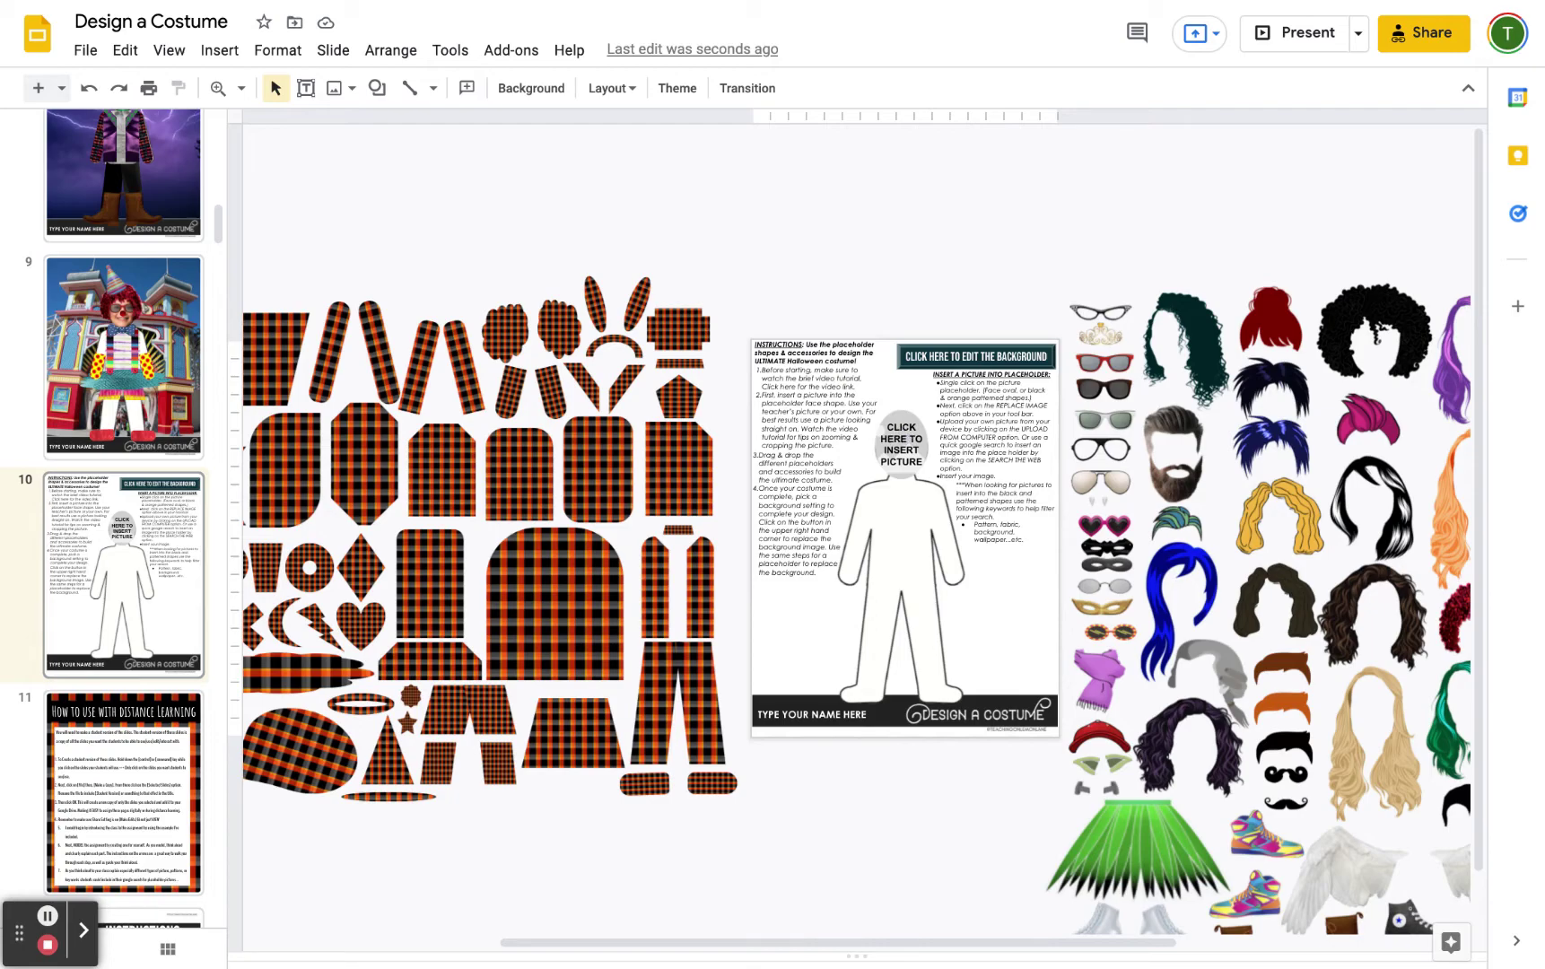
- Select the figure's face placeholder and open the Replace image dropdown
left_click(901, 443)
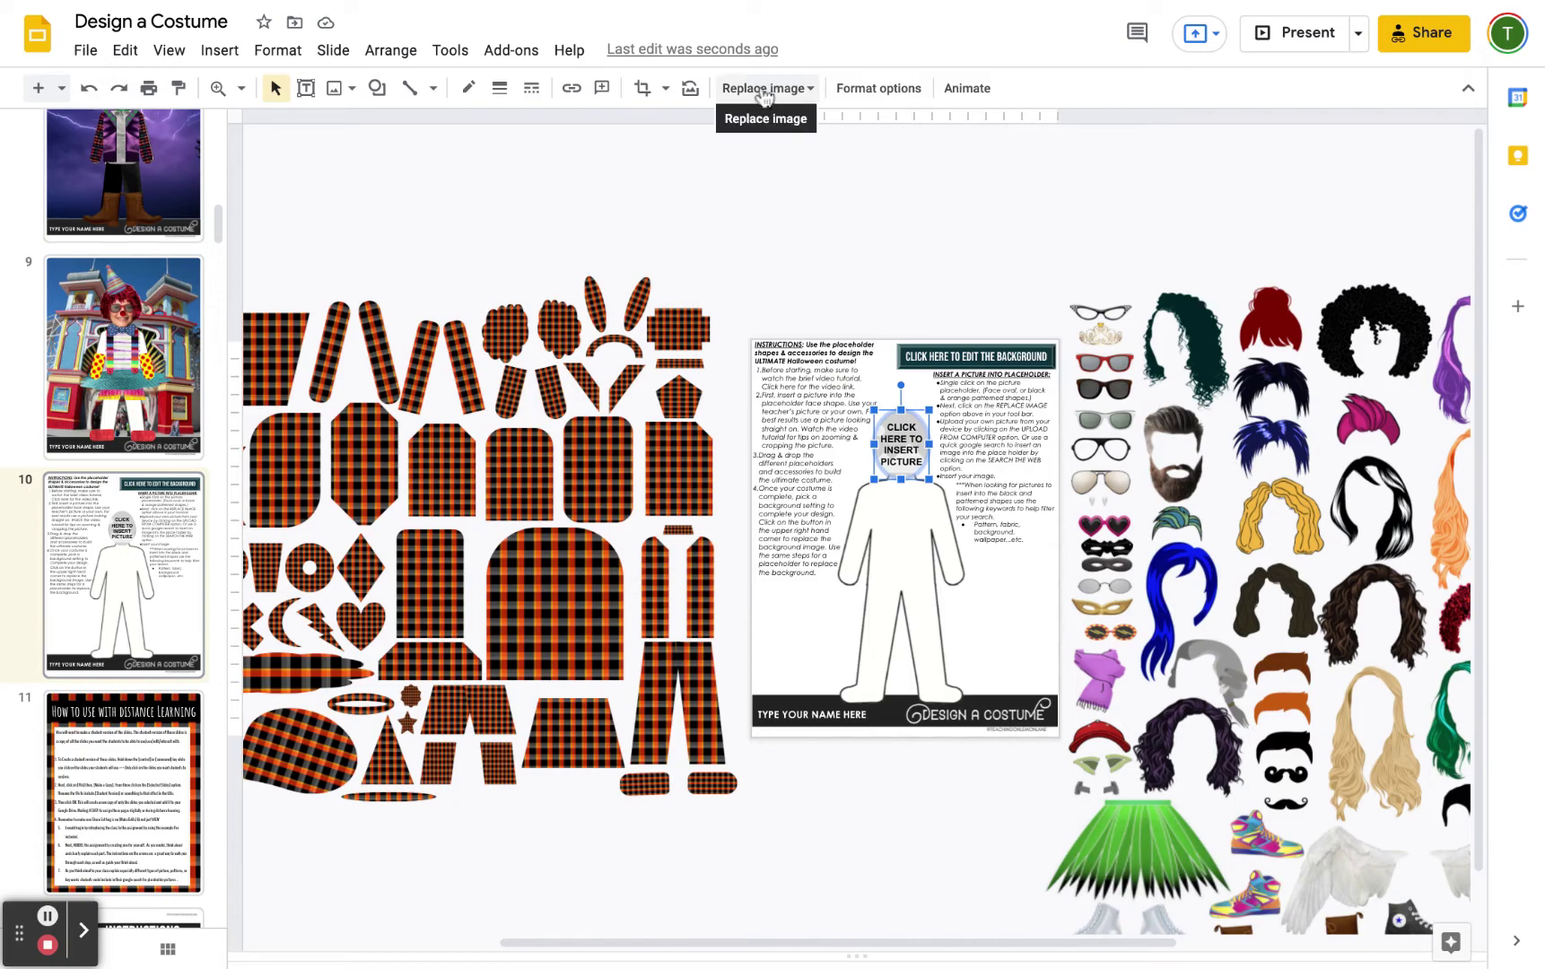
left_click(960, 202)
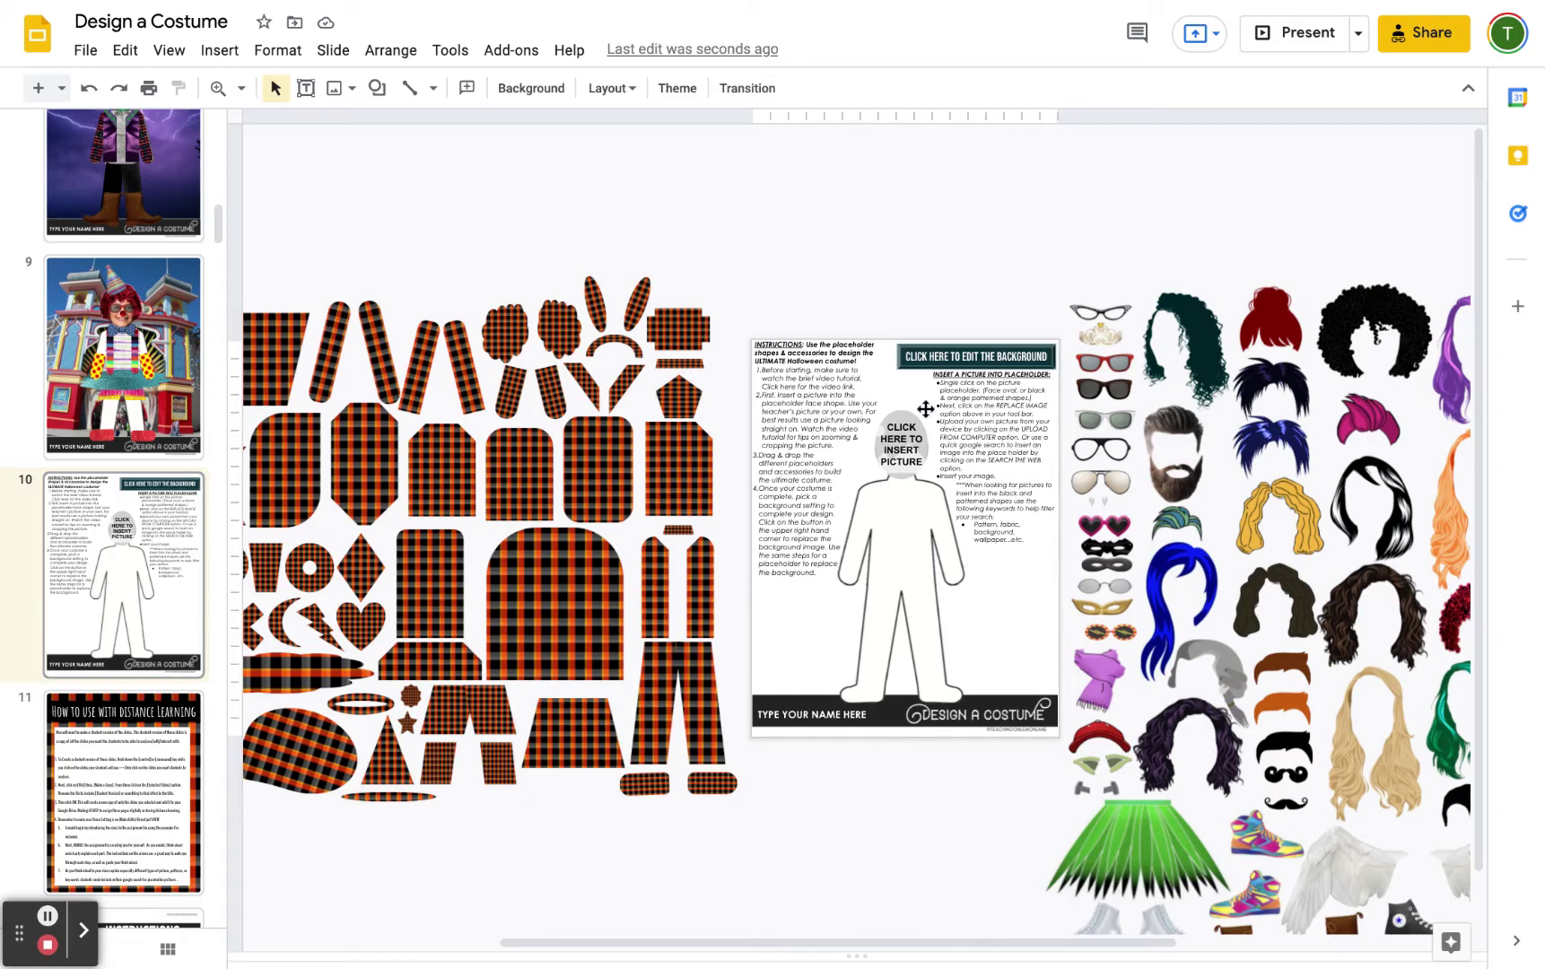
left_click(897, 444)
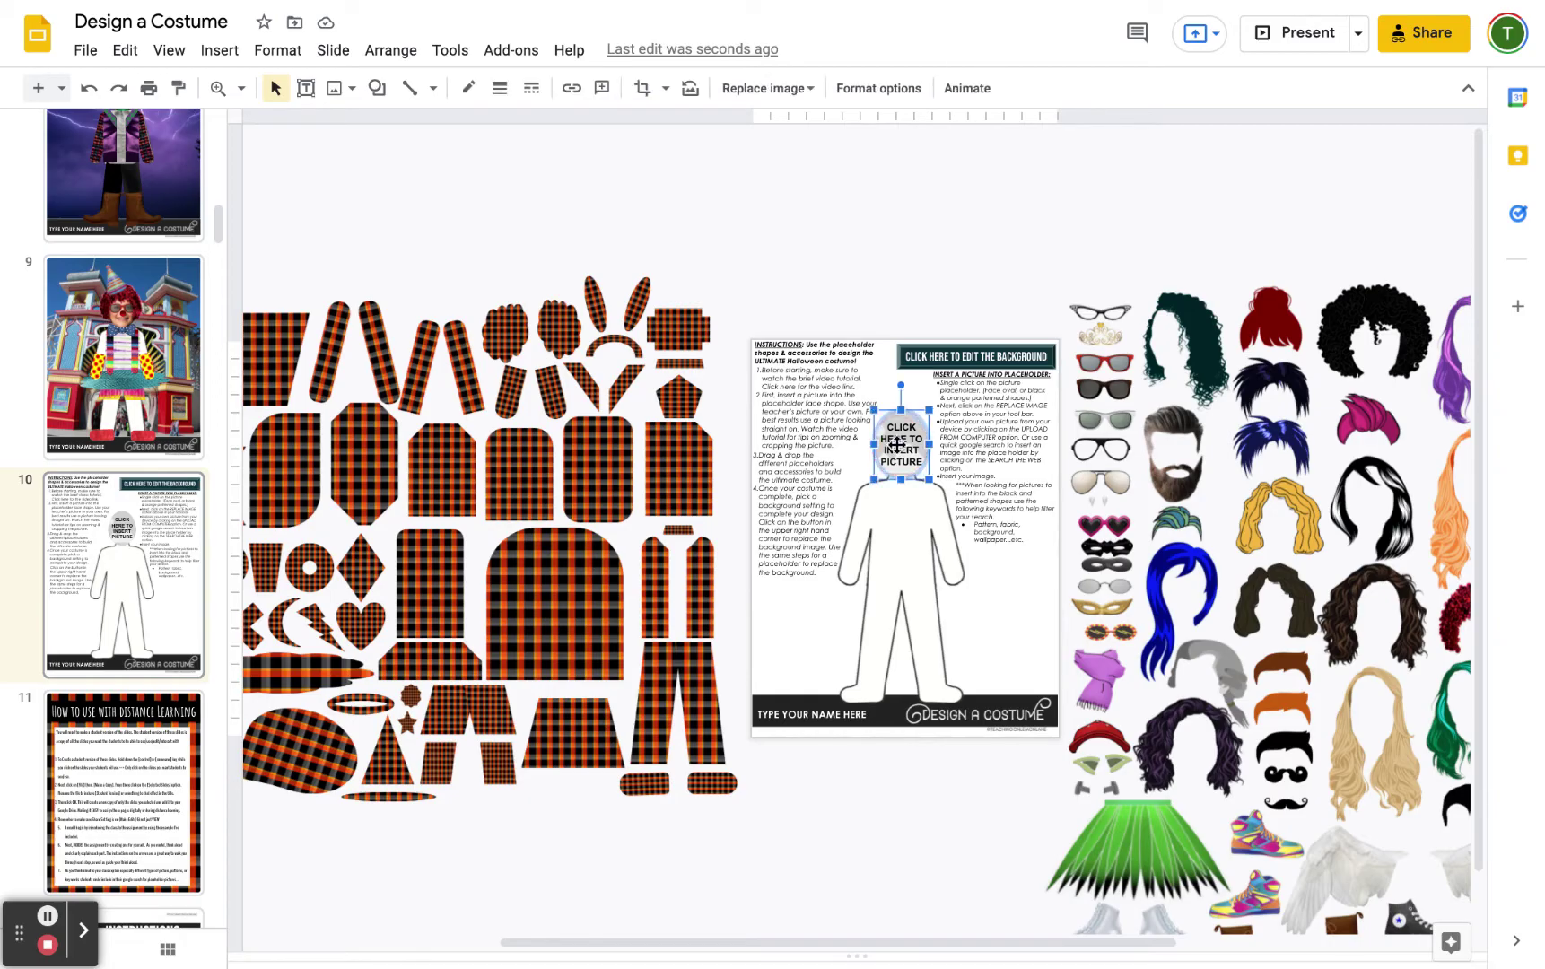
left_click(797, 90)
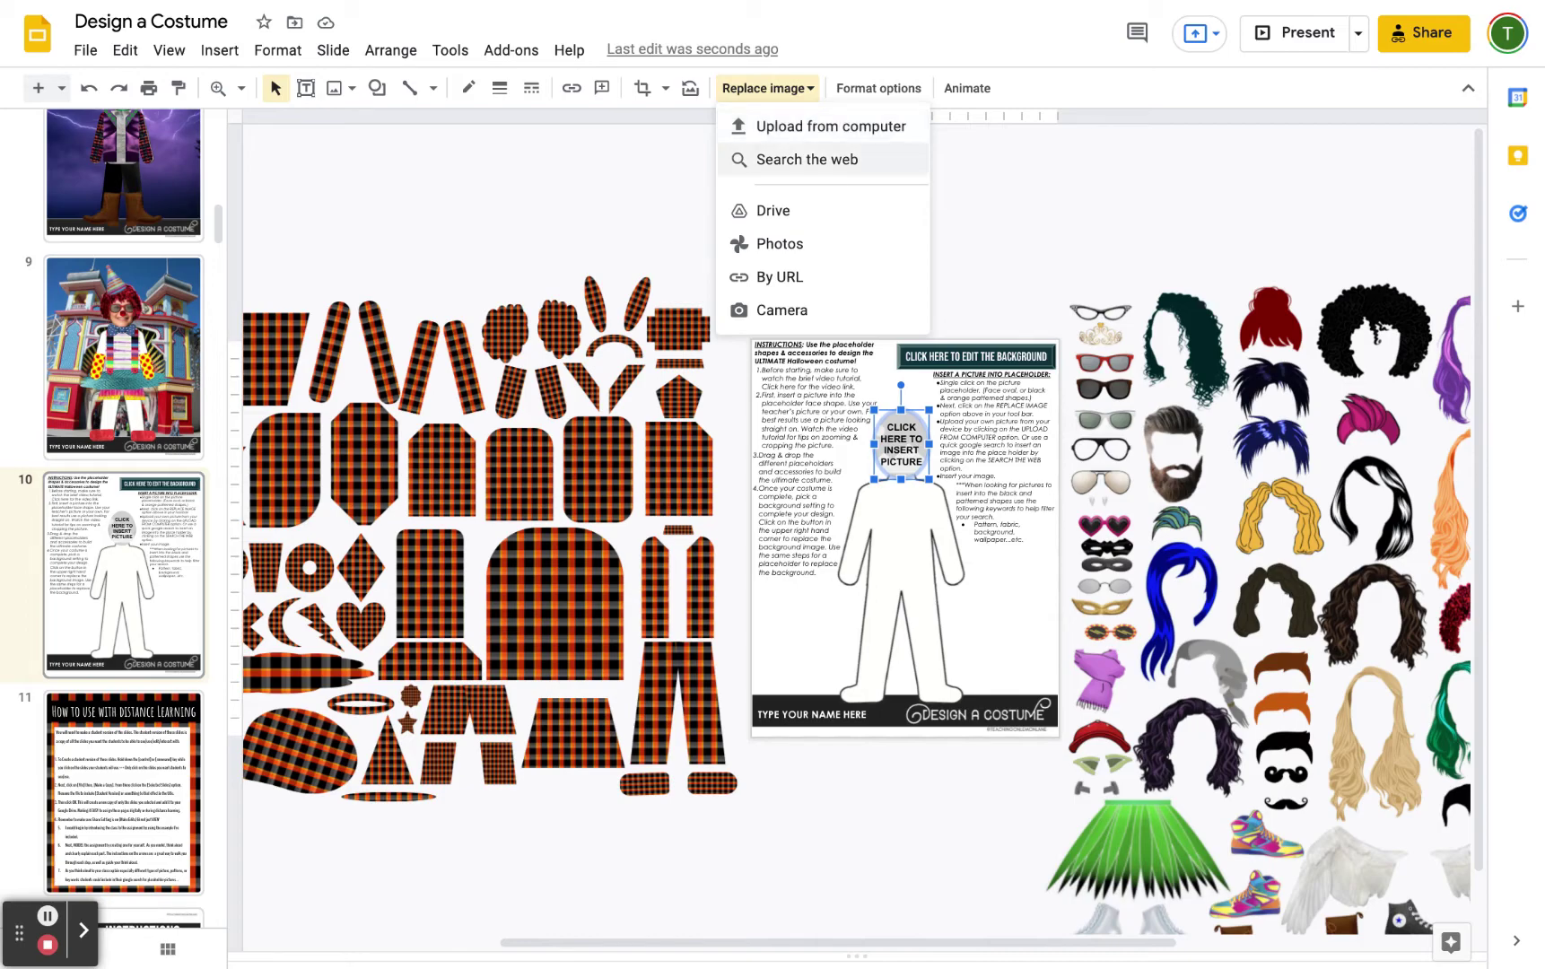
- Search the web for 'head shot' and insert the smiling woman's photo into the face oval
left_click(801, 161)
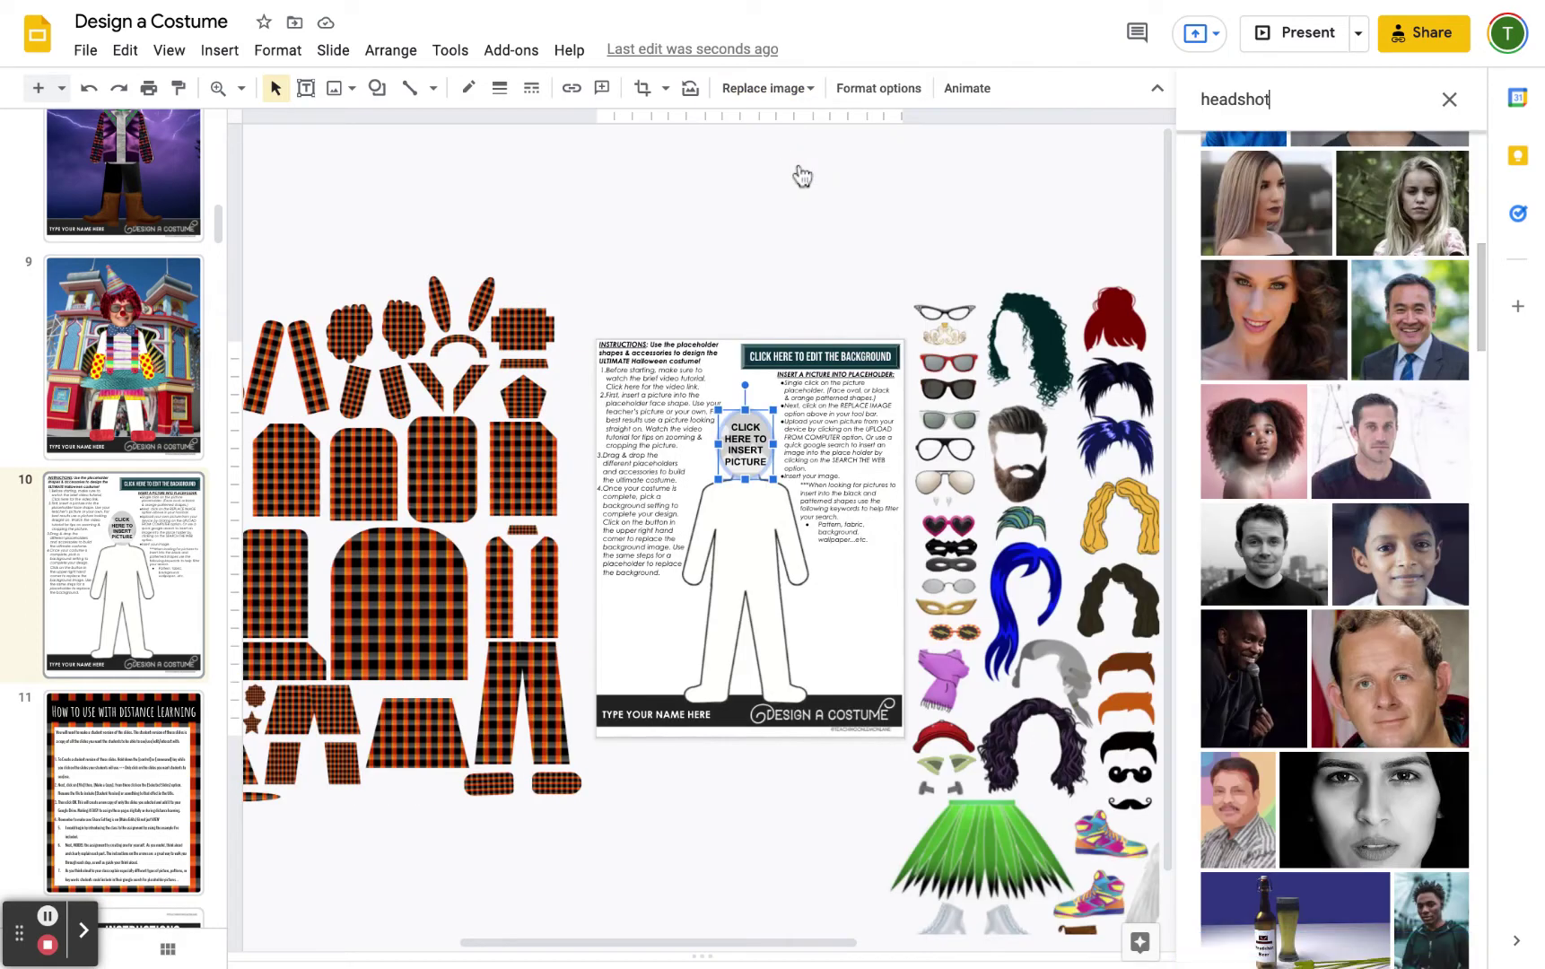
left_click(1238, 99)
key("Return")
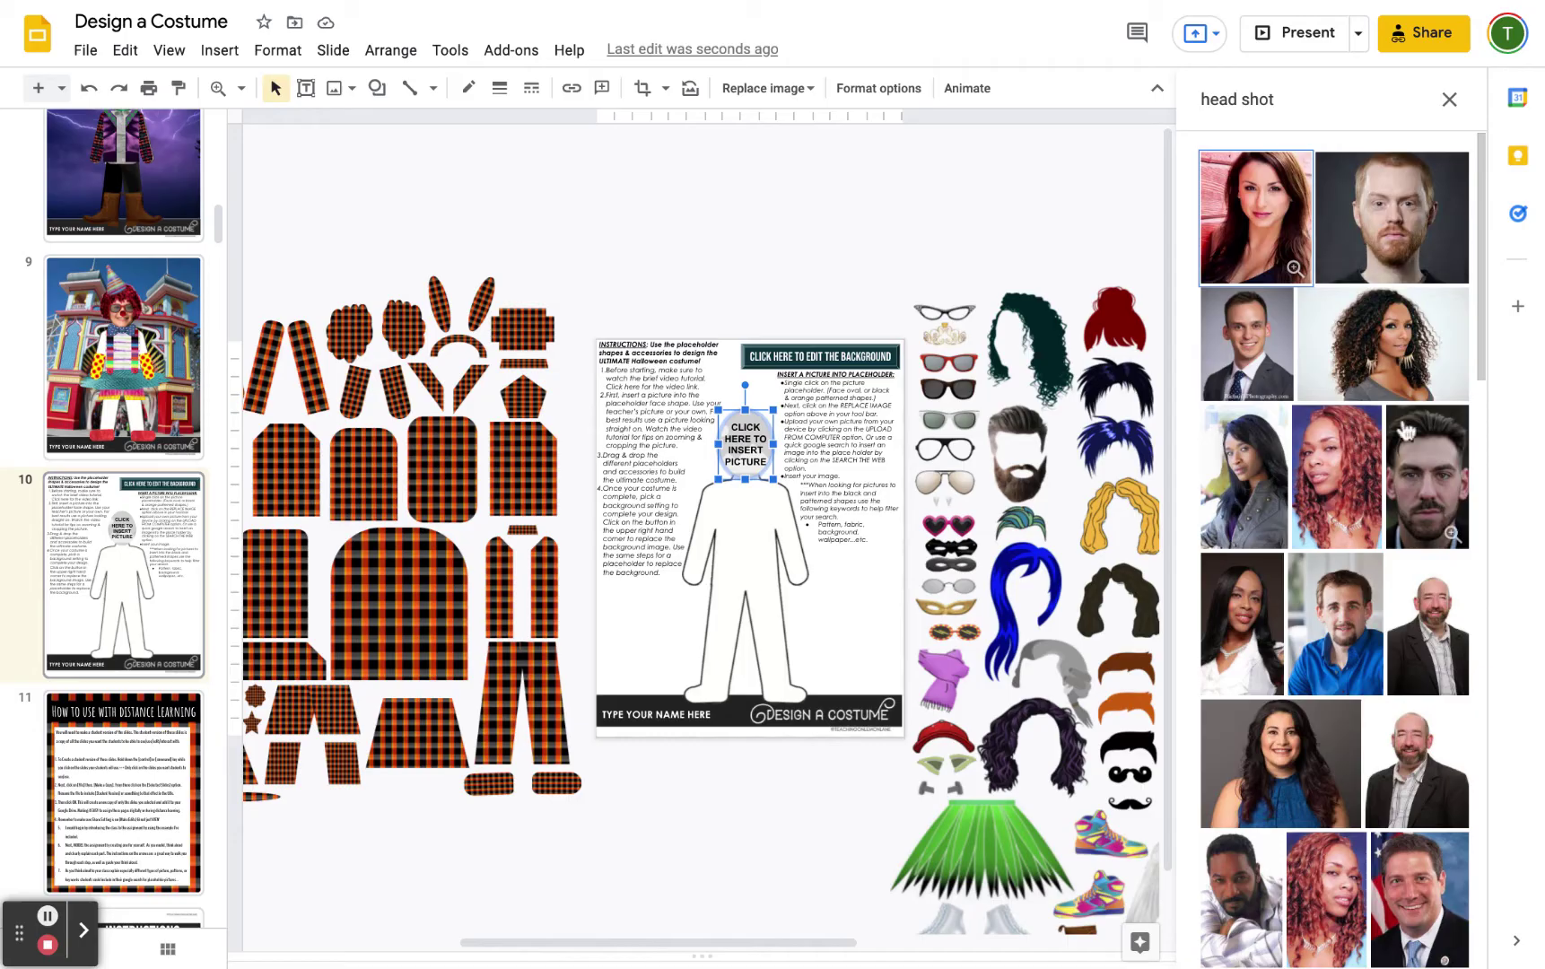
scroll(1407, 433, "down", 3)
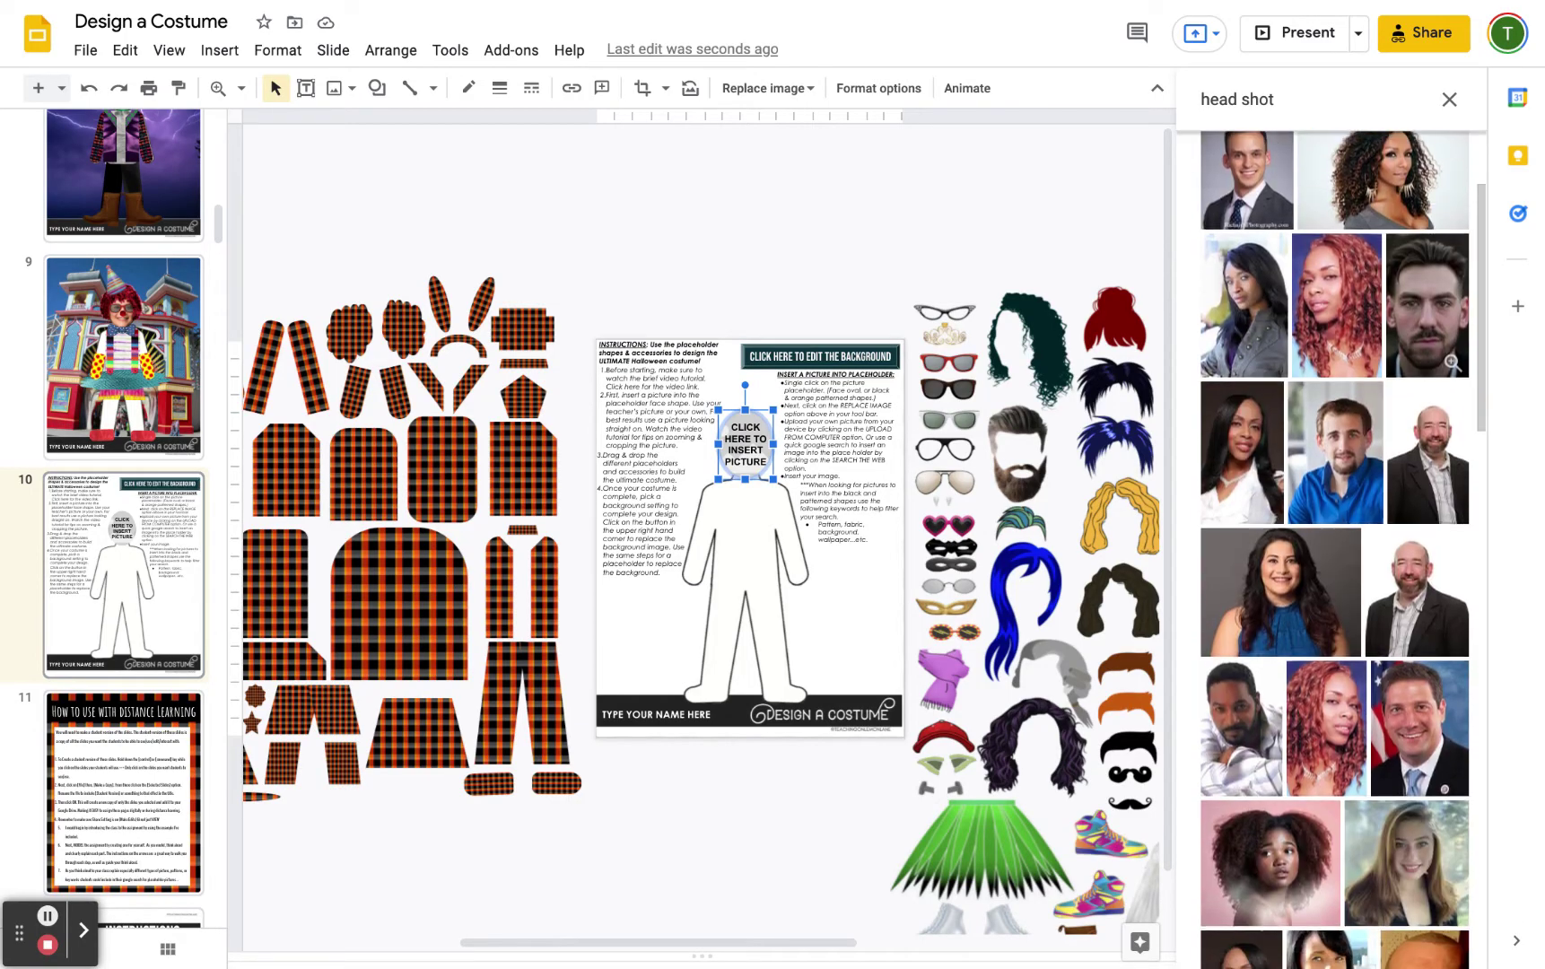
scroll(1346, 448, "down", 1)
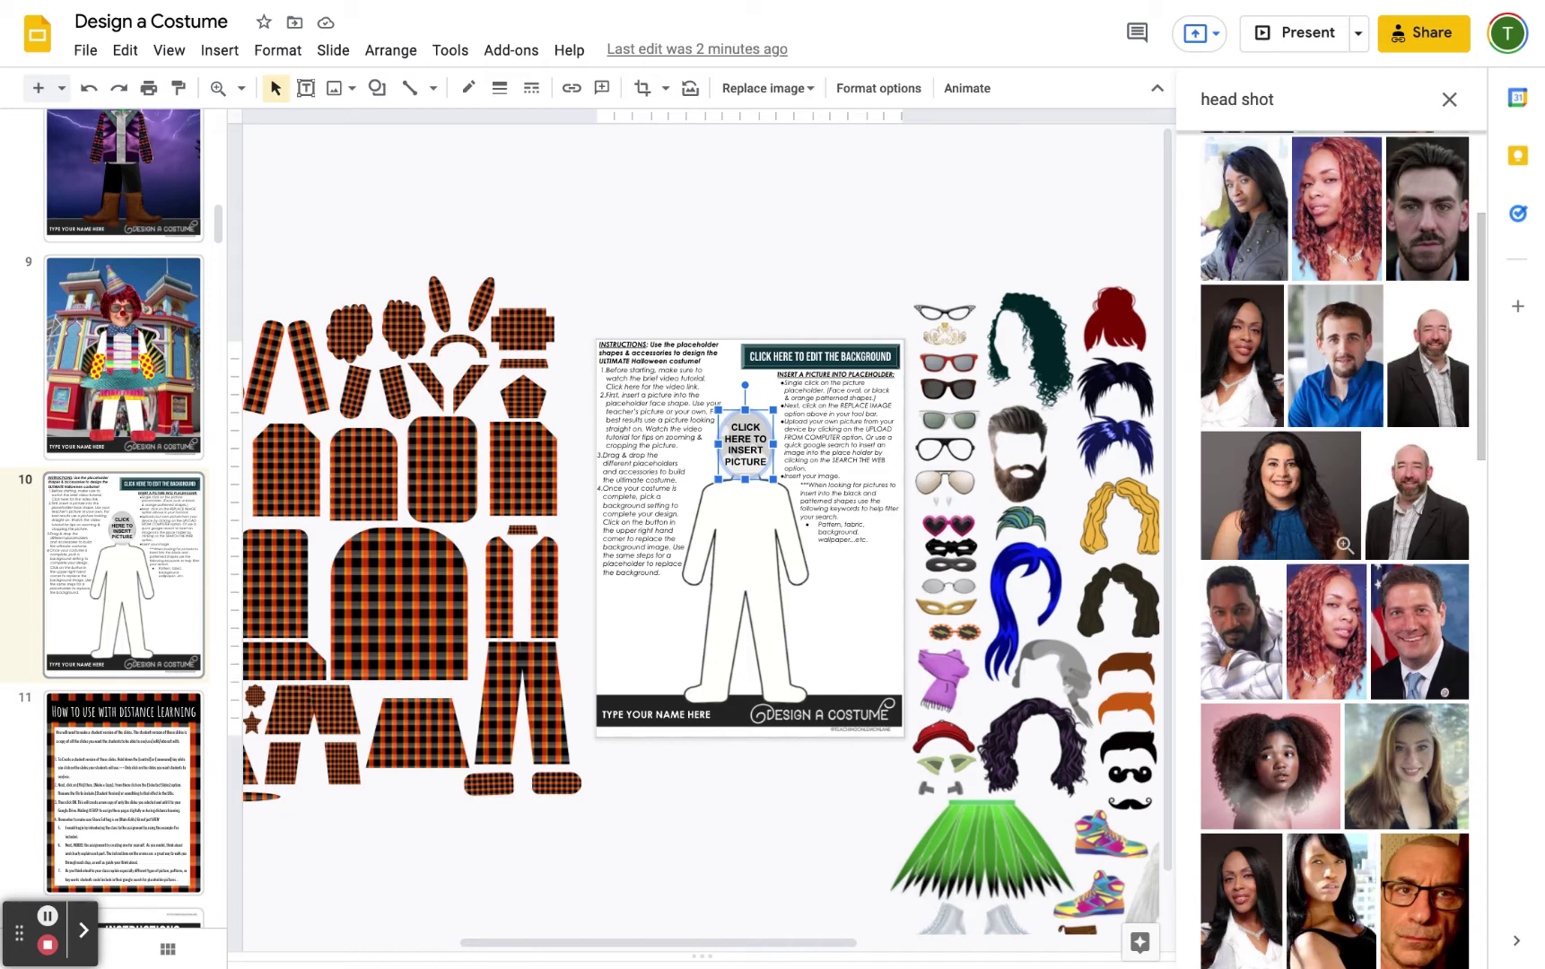
left_click(1280, 496)
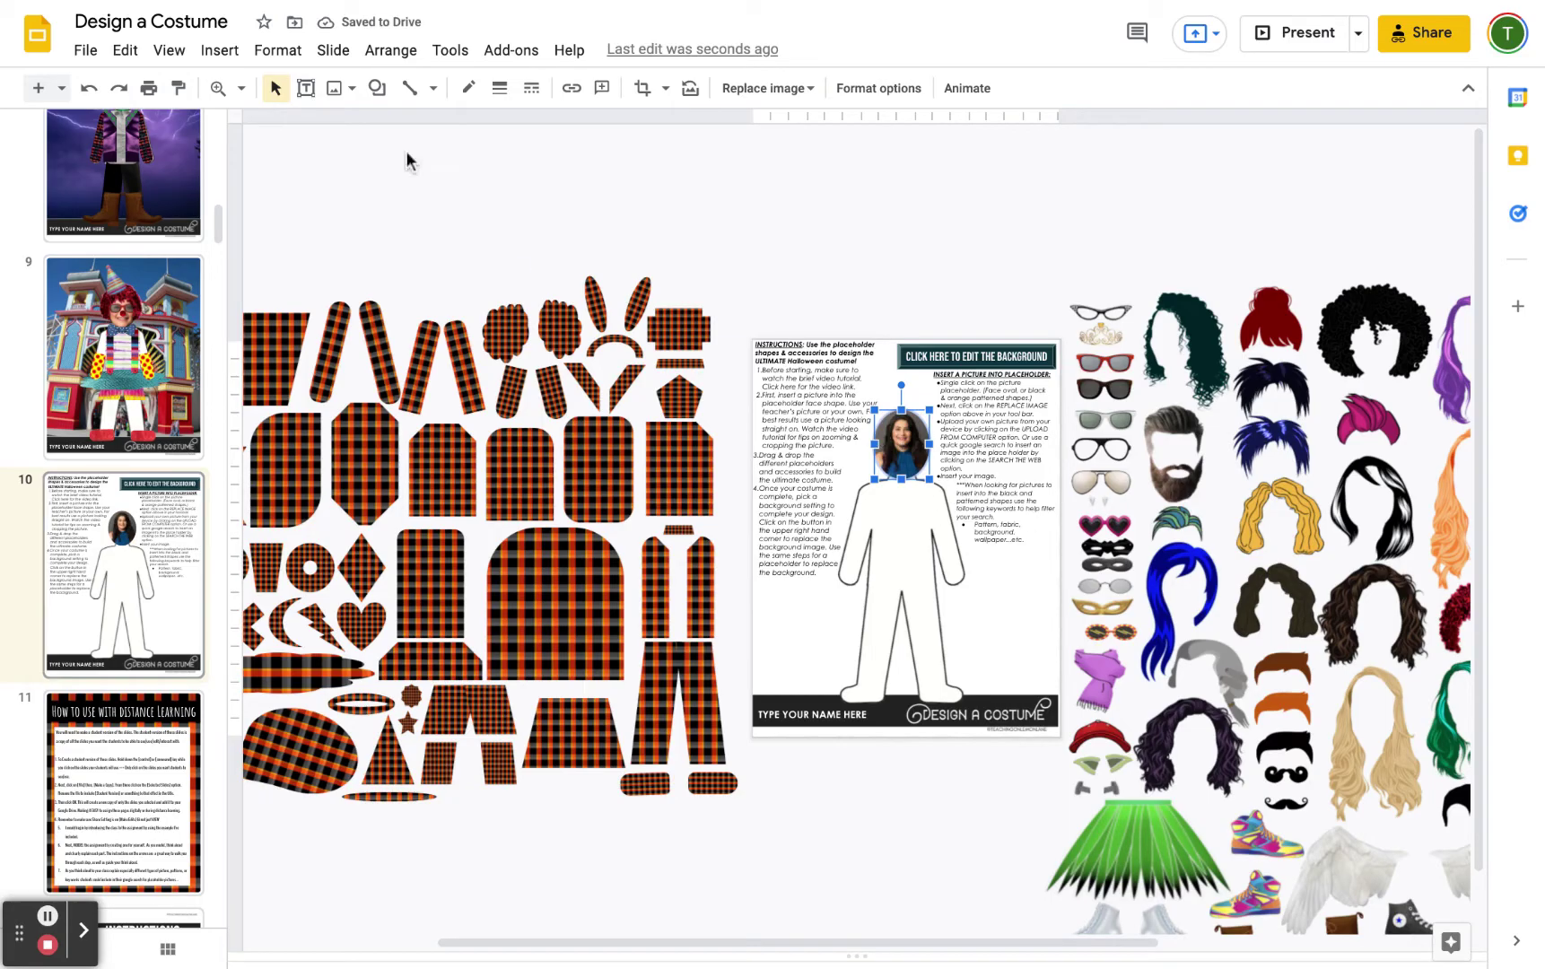
left_click(241, 88)
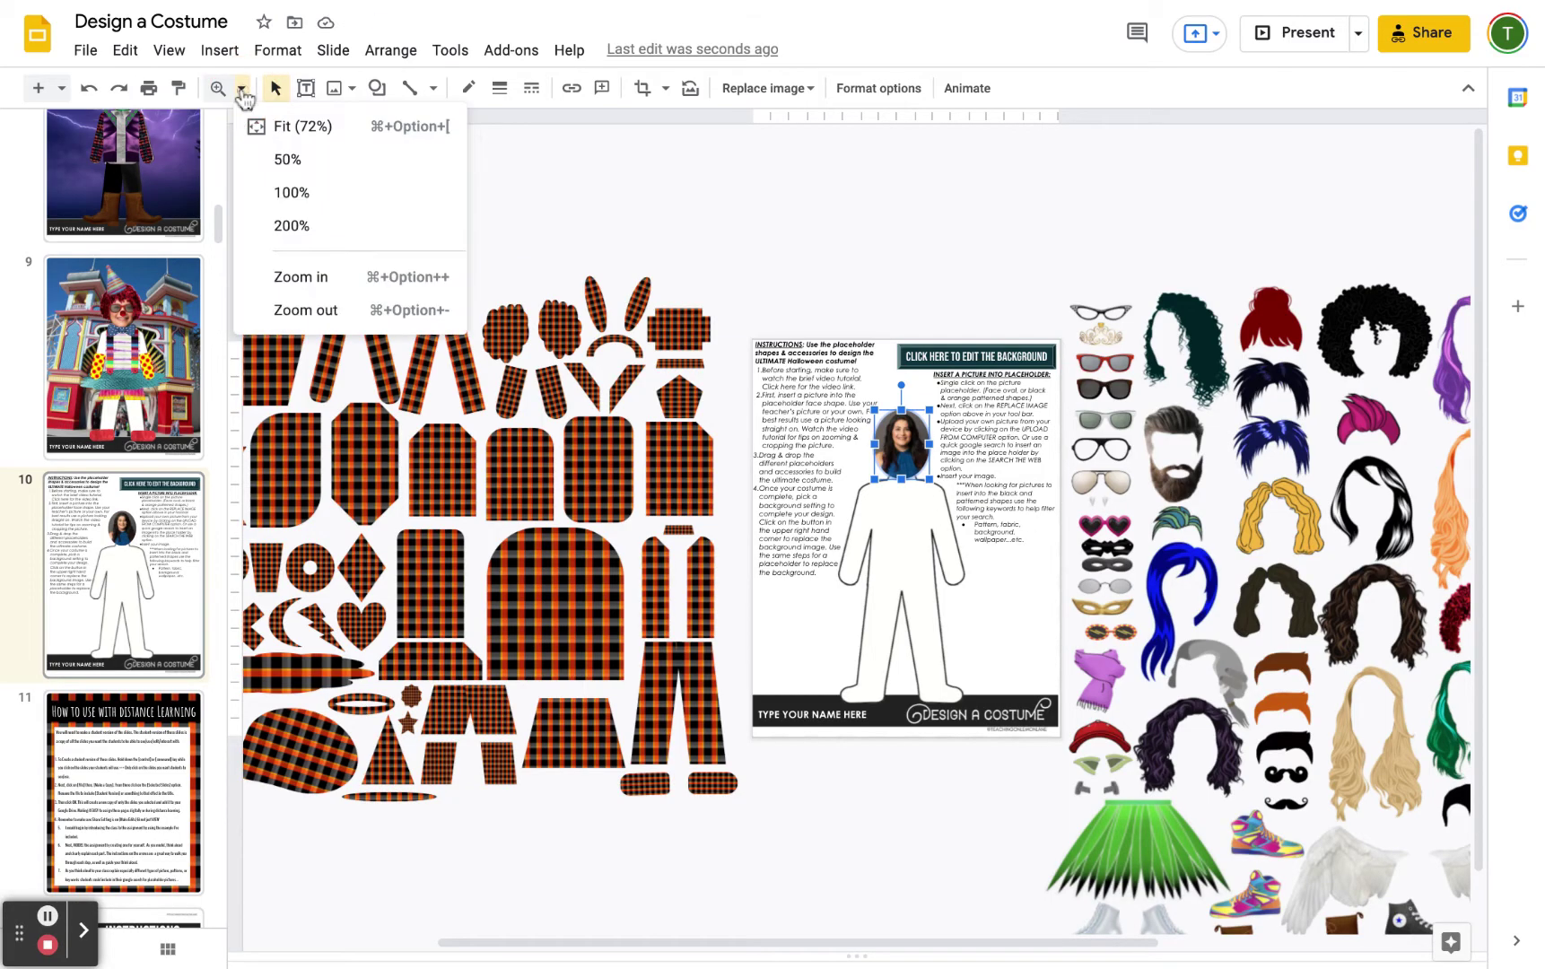
- Zoom to 200% and center the face photo in view
left_click(284, 225)
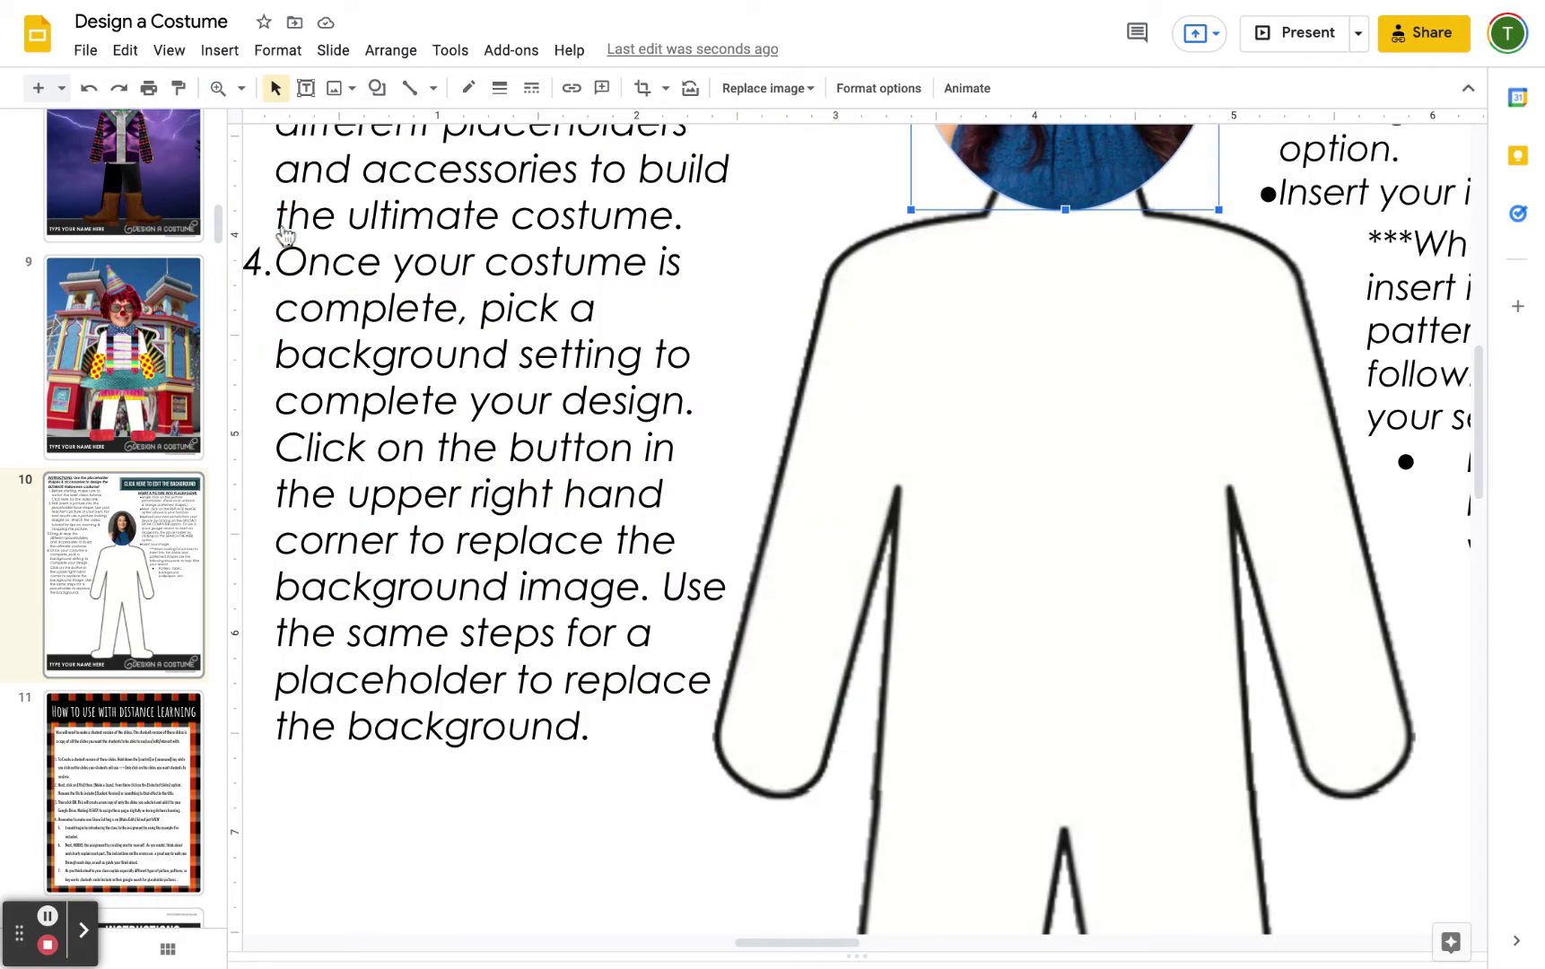
scroll(793, 431, "up", 4)
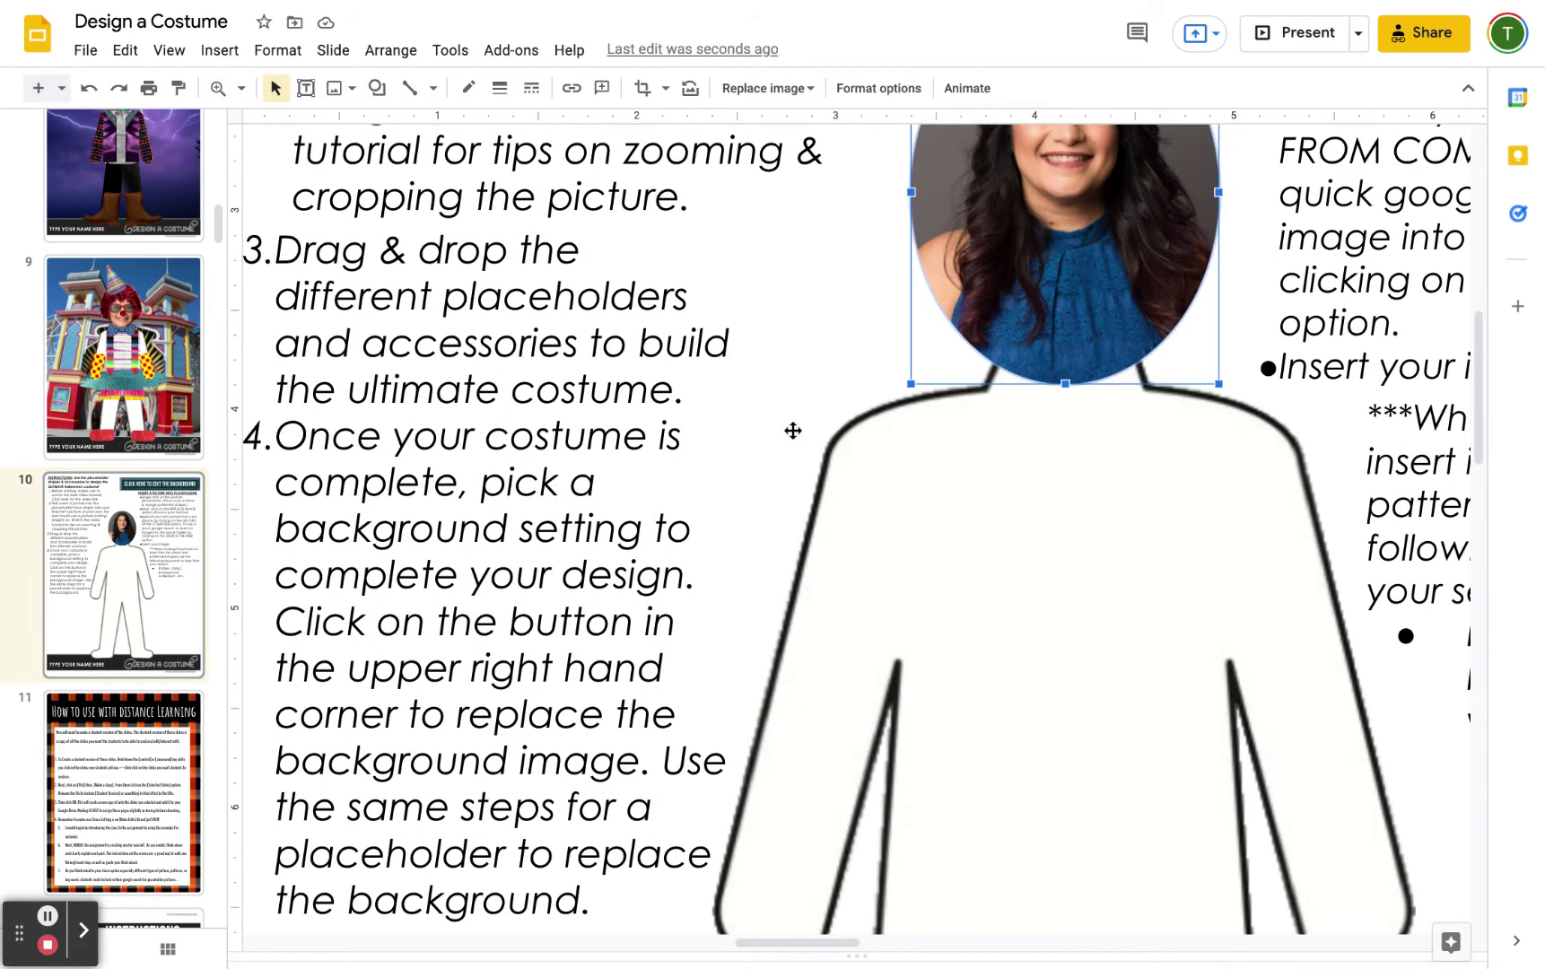
scroll(793, 431, "up", 2)
scroll(933, 530, "up", 2)
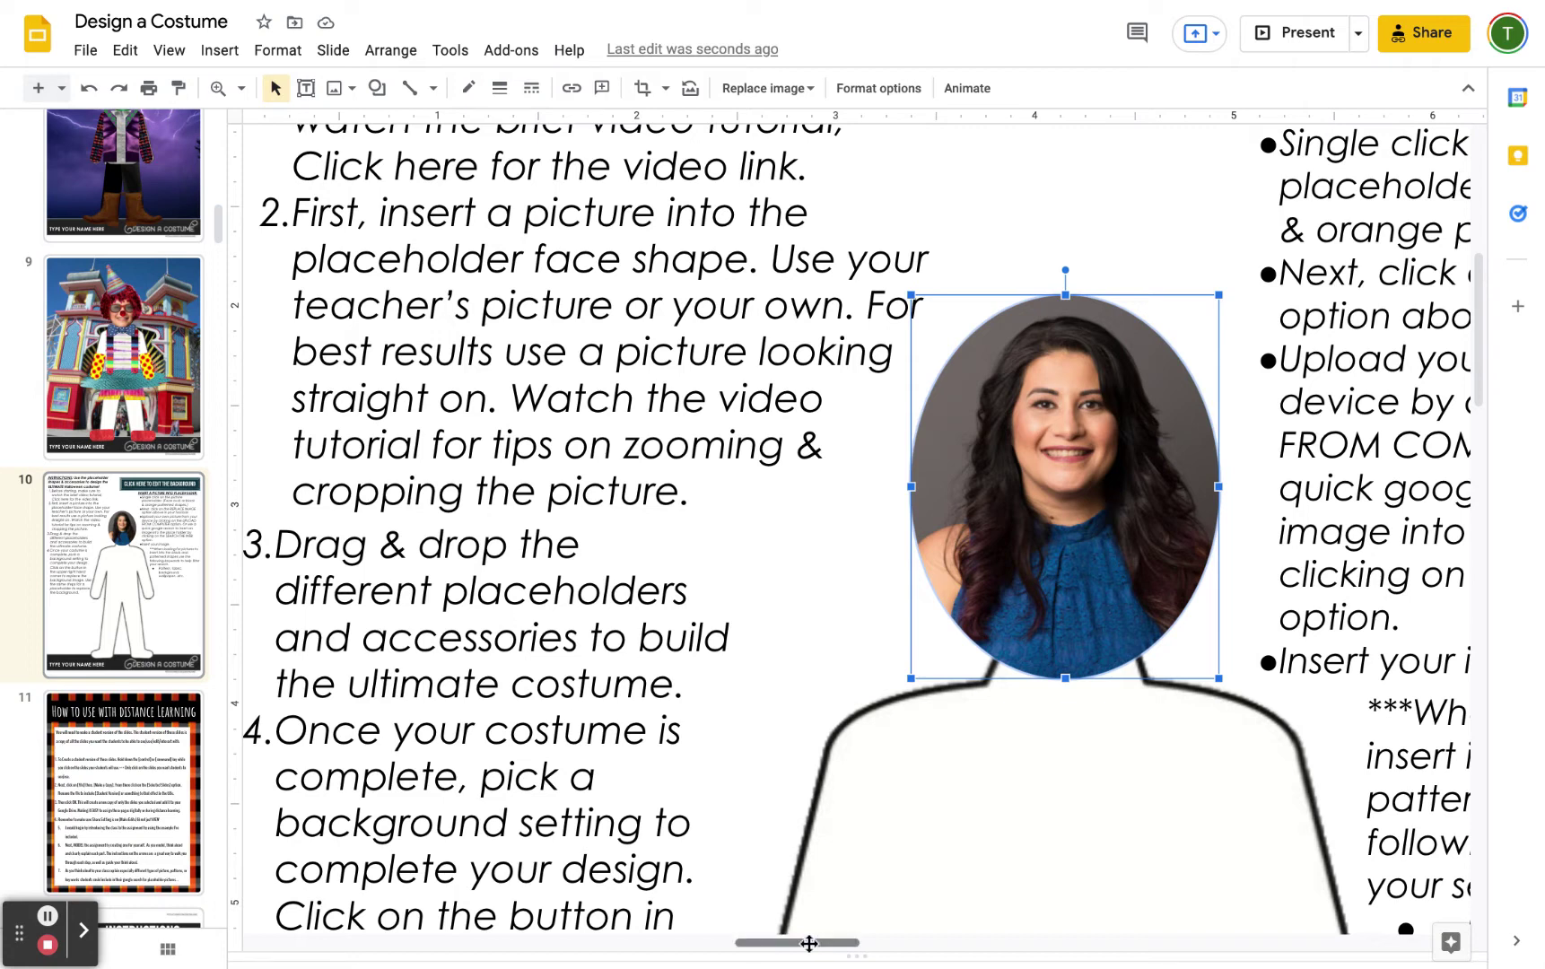
left_click(807, 944)
scroll(808, 947, "right", 5)
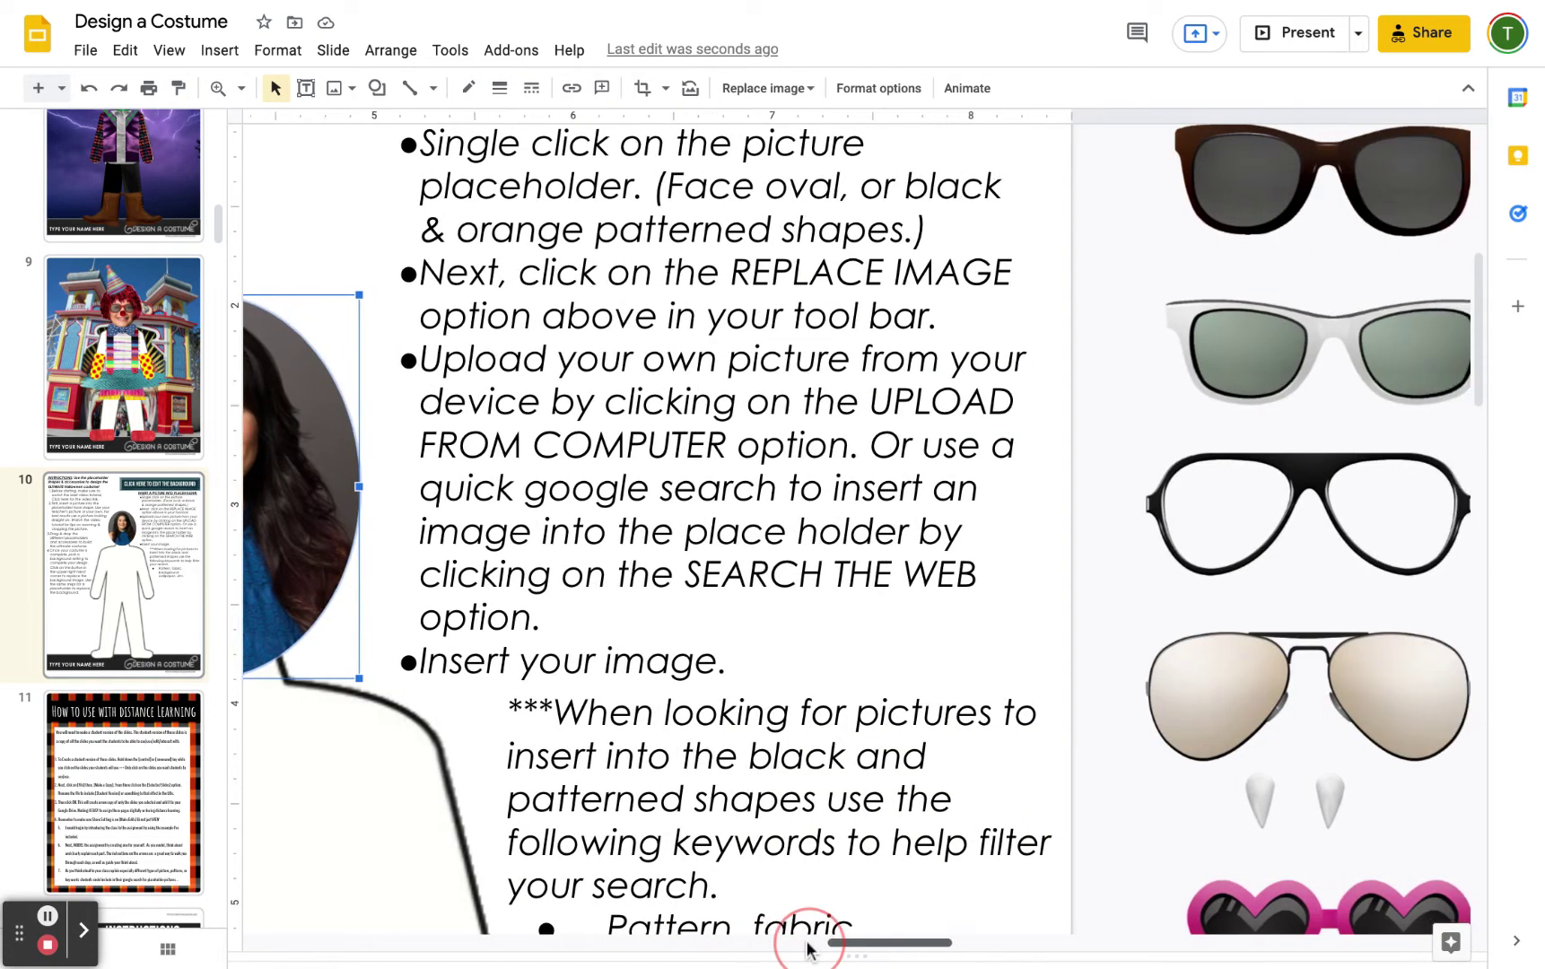
scroll(808, 947, "left", 8)
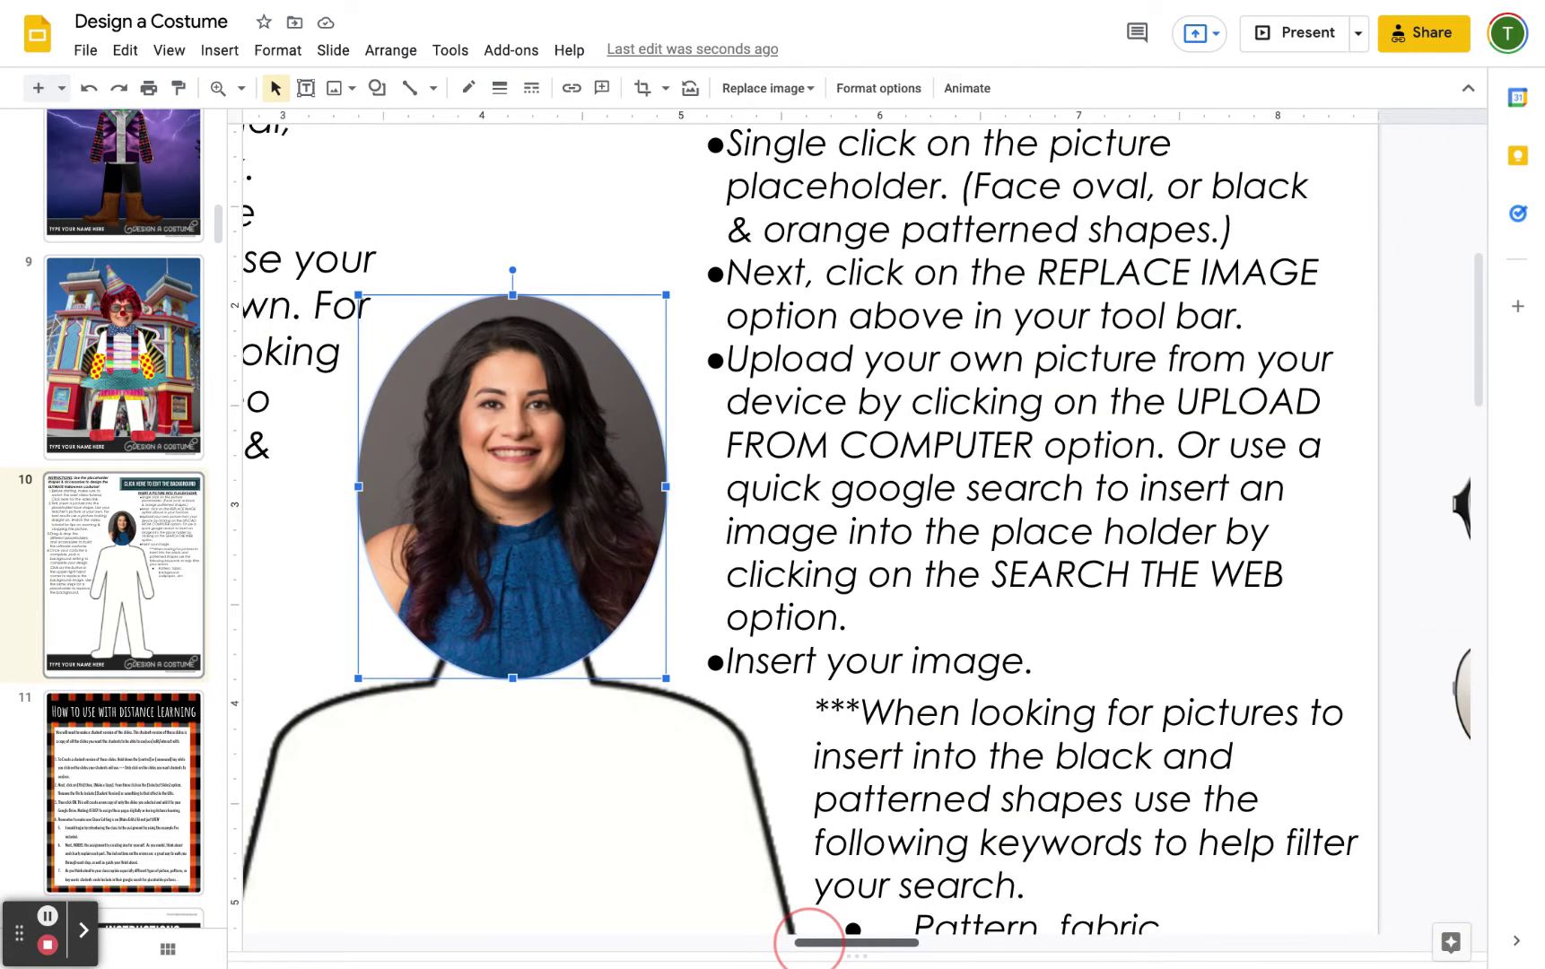
scroll(808, 940, "left", 3)
scroll(808, 939, "left", 1)
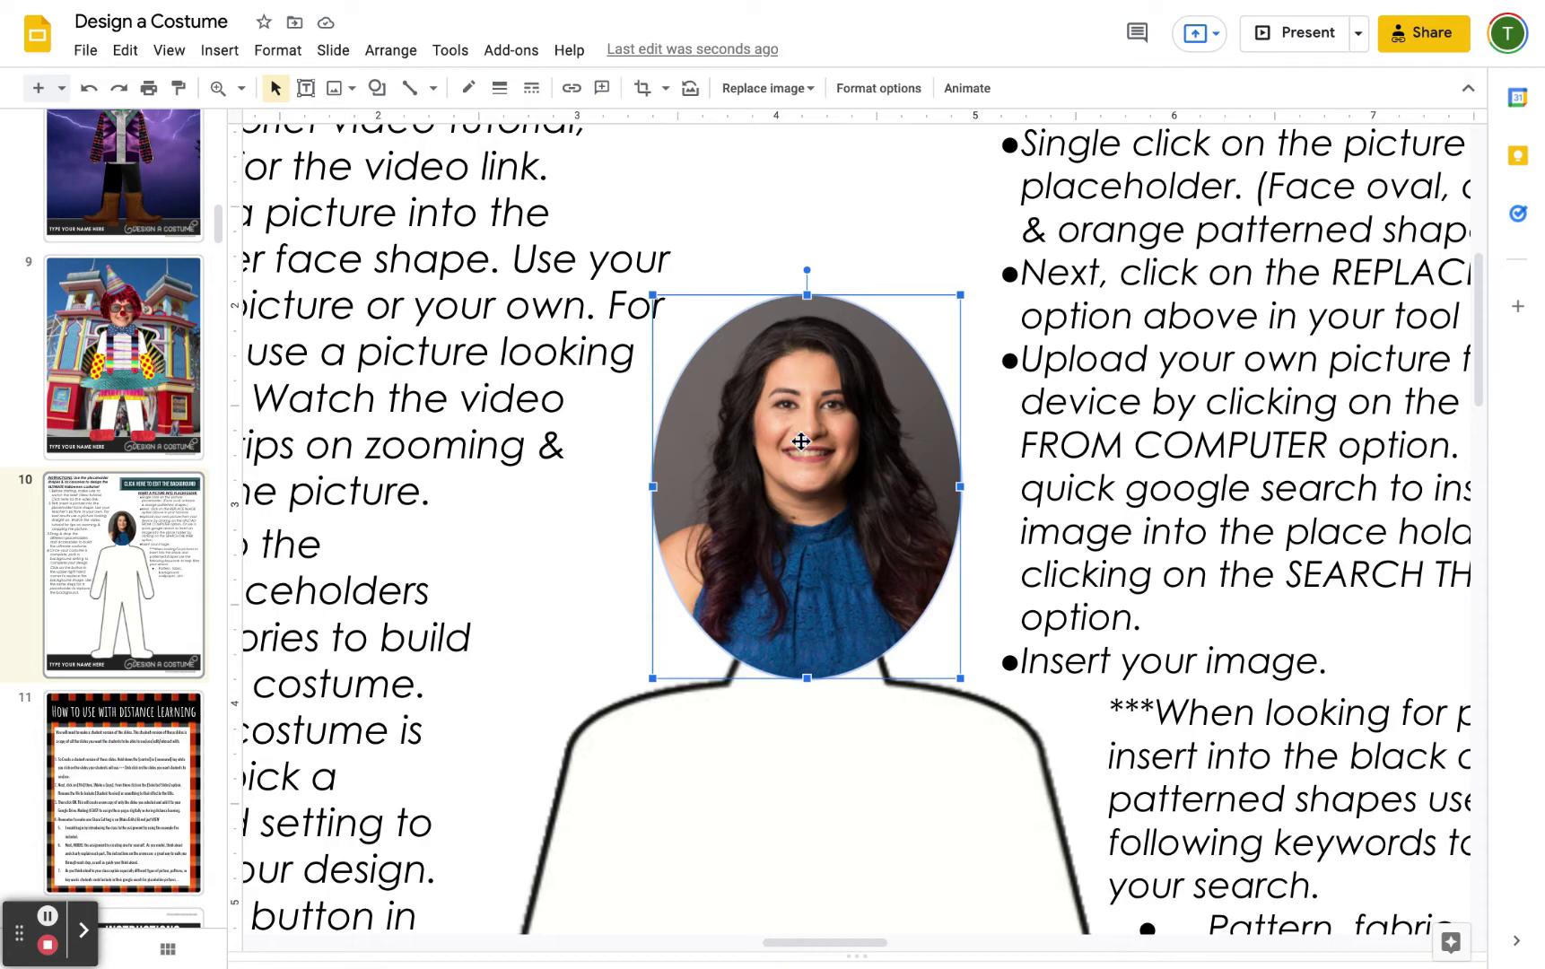
- Enter crop mode on the face photo, test a right-side trim, and undo it
double_click(802, 442)
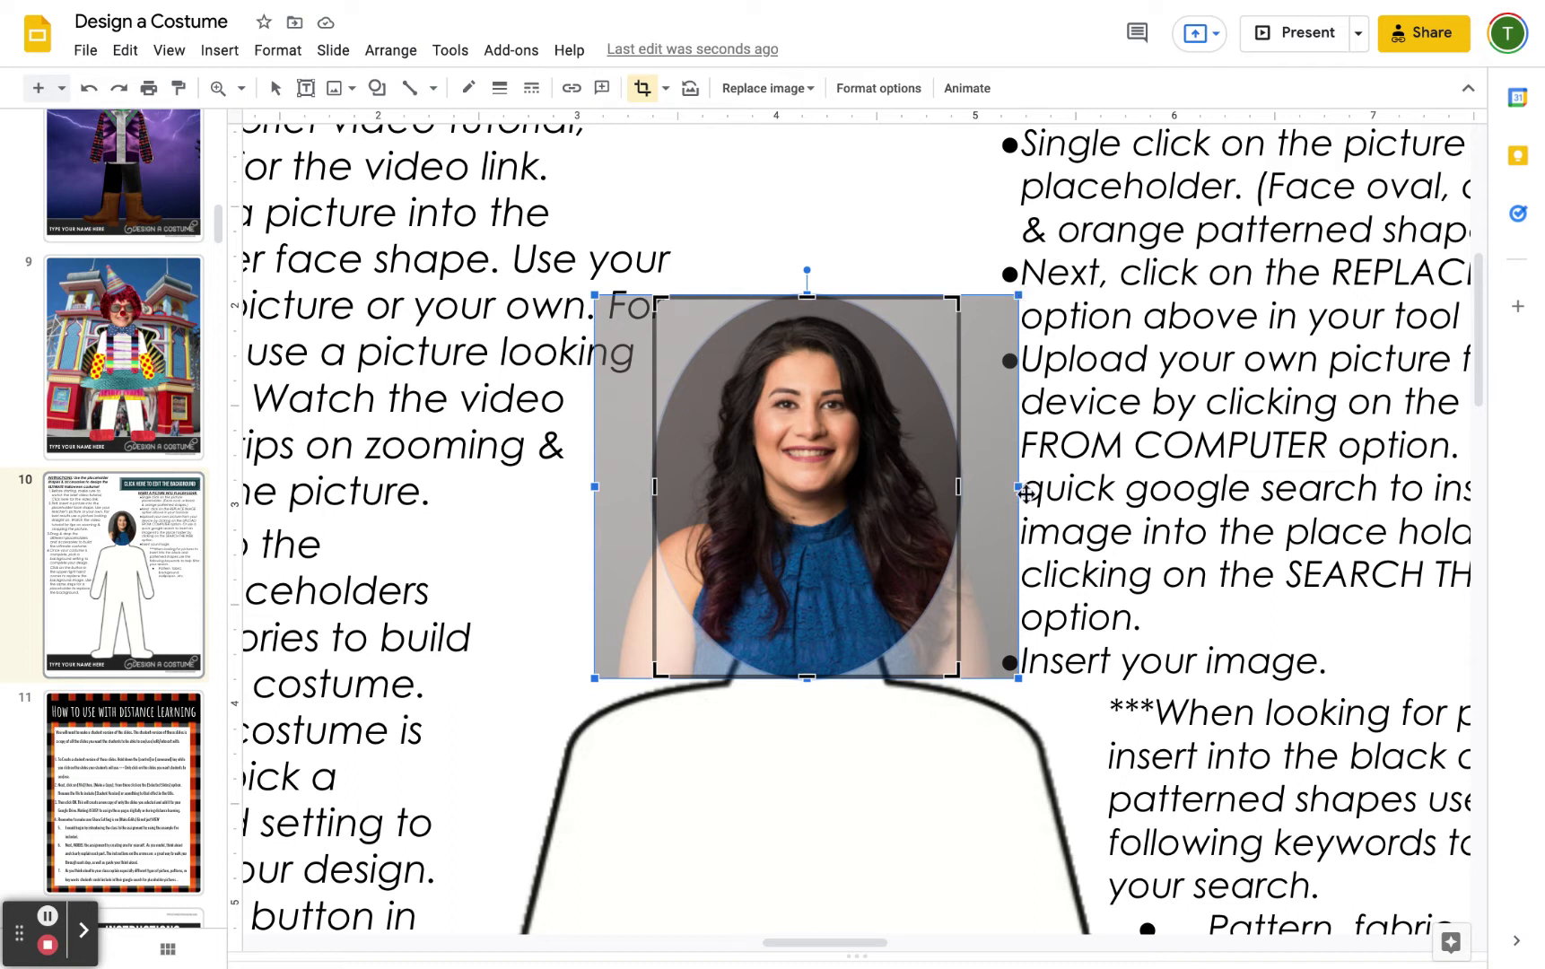
left_click(1021, 487)
left_click_drag(1020, 488, 897, 487)
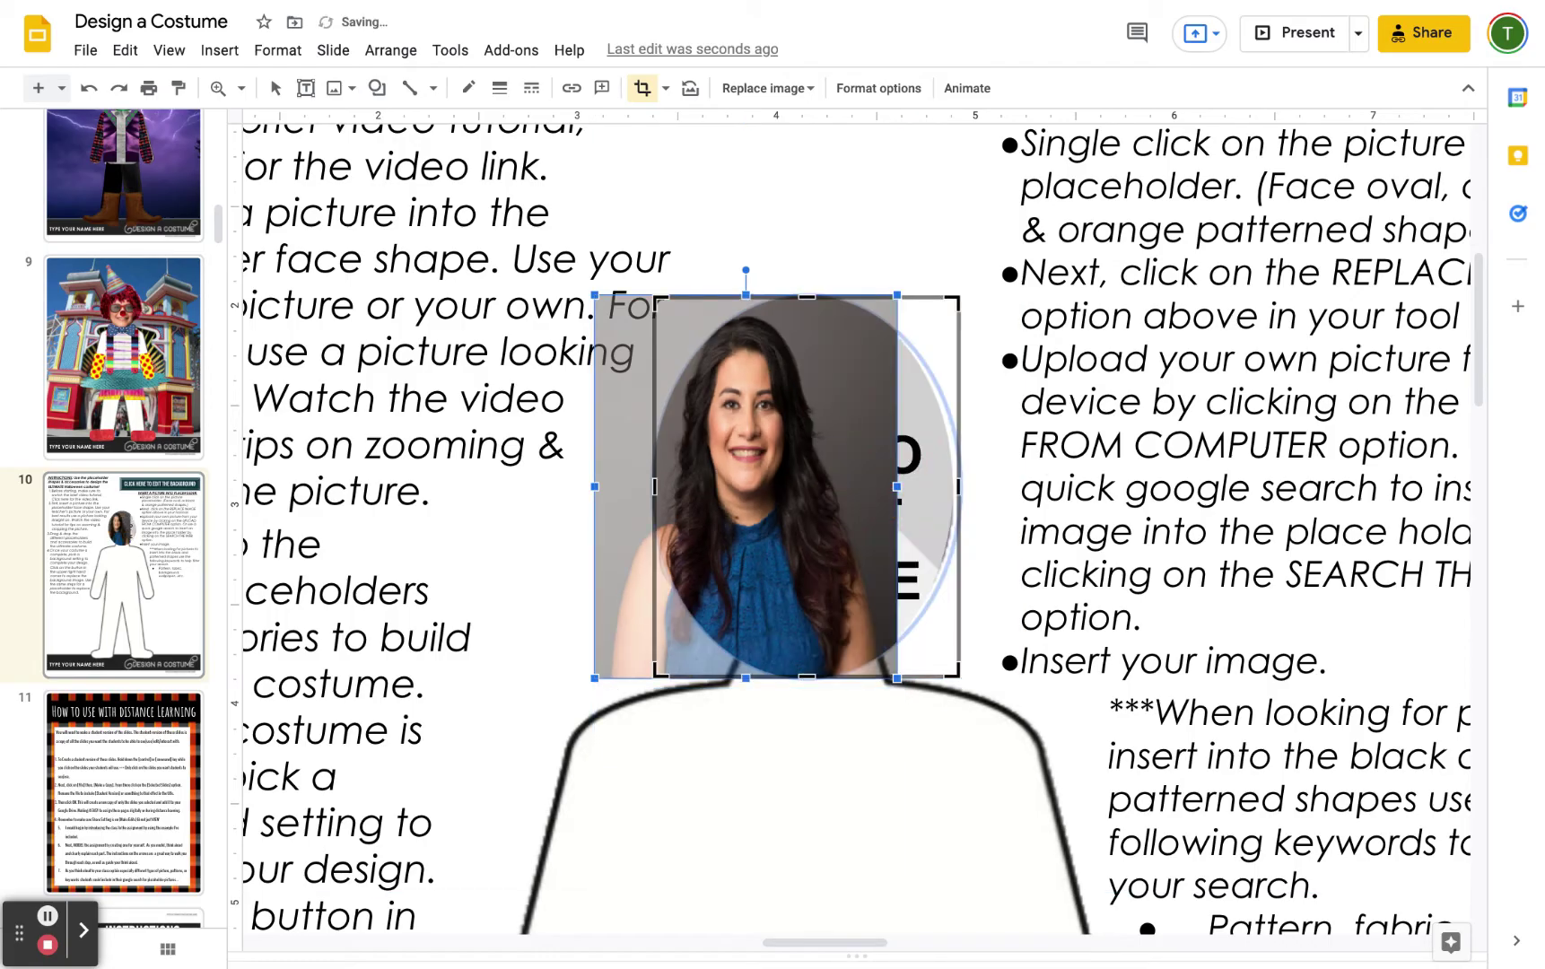
left_click(88, 90)
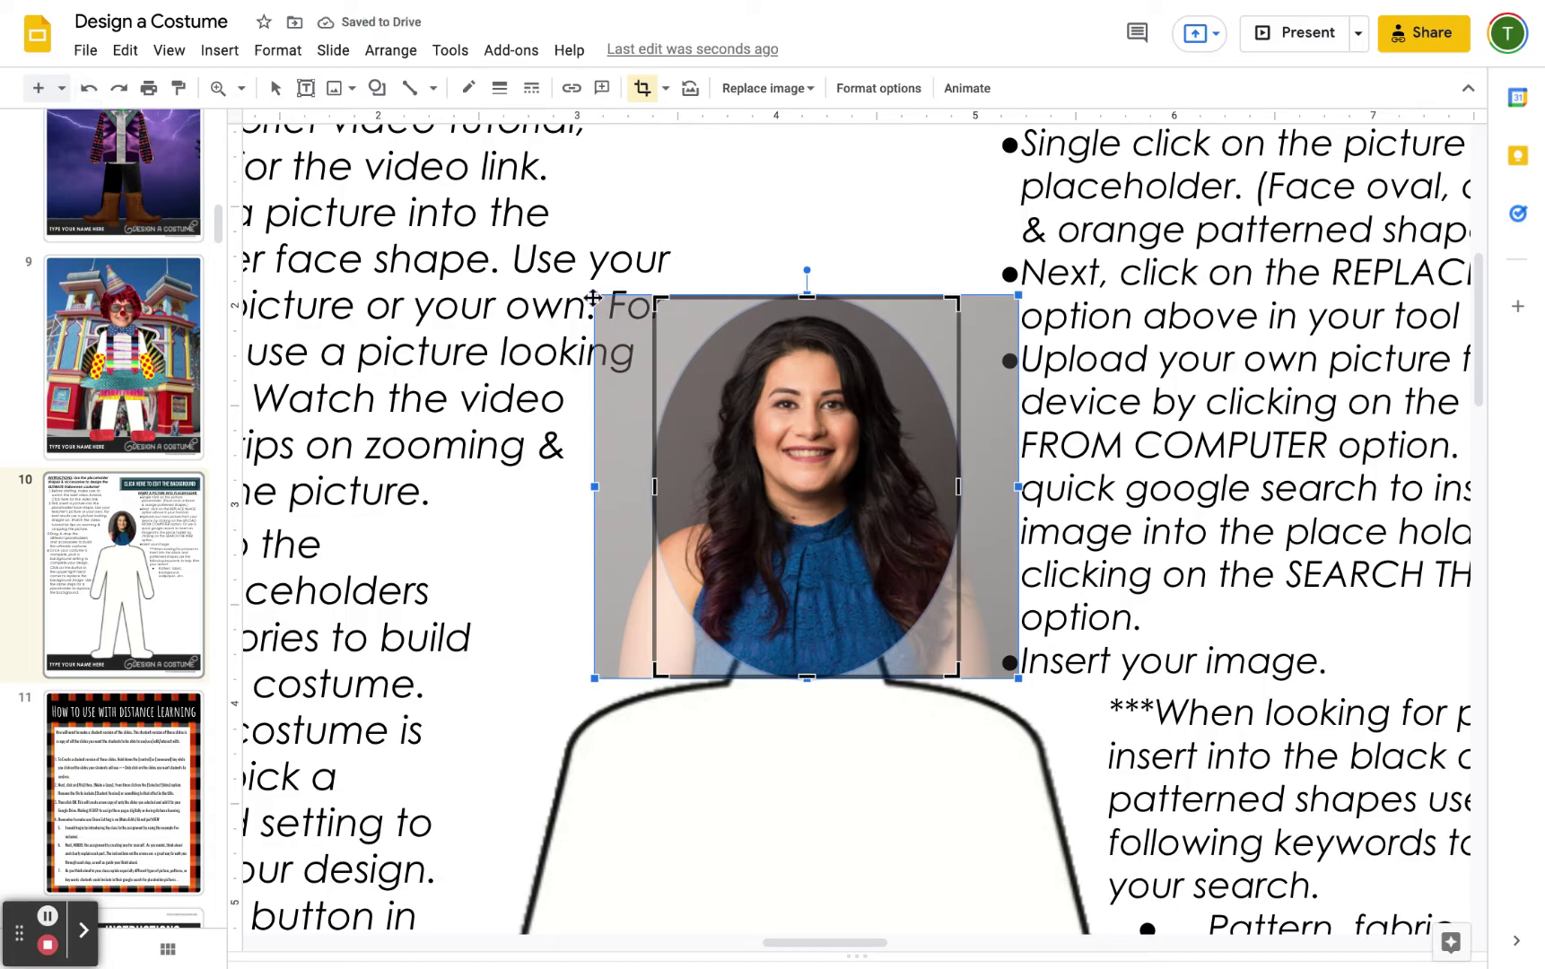
- Enlarge the photo behind the oval mask and shift it down-left to center the face
left_click_drag(593, 297, 380, 171)
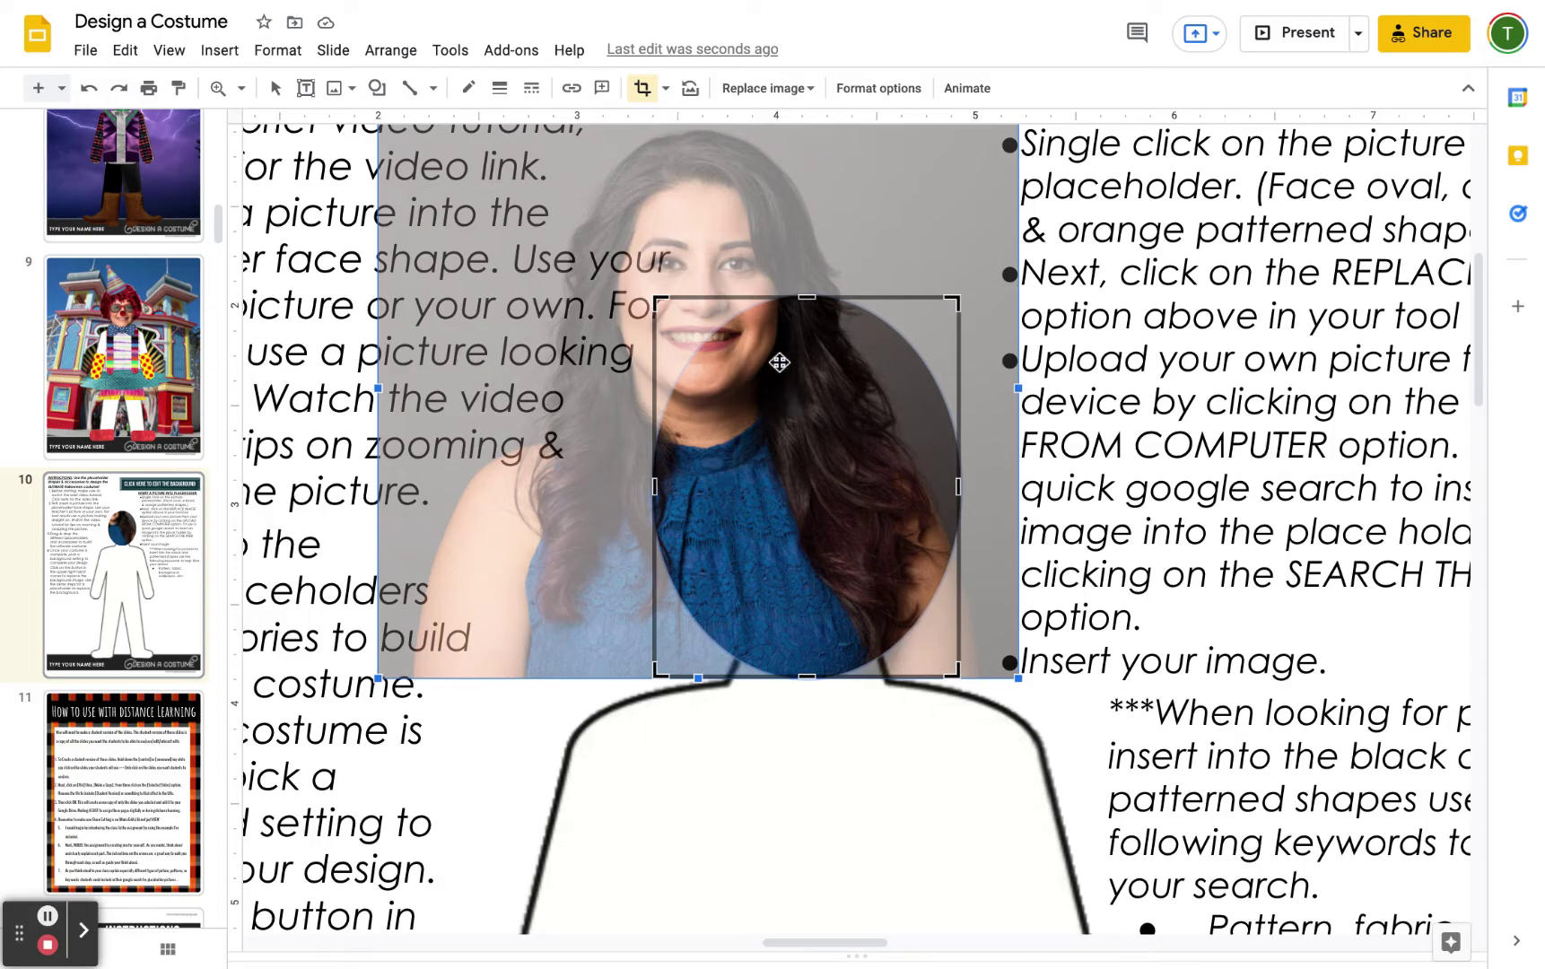
left_click_drag(779, 361, 879, 545)
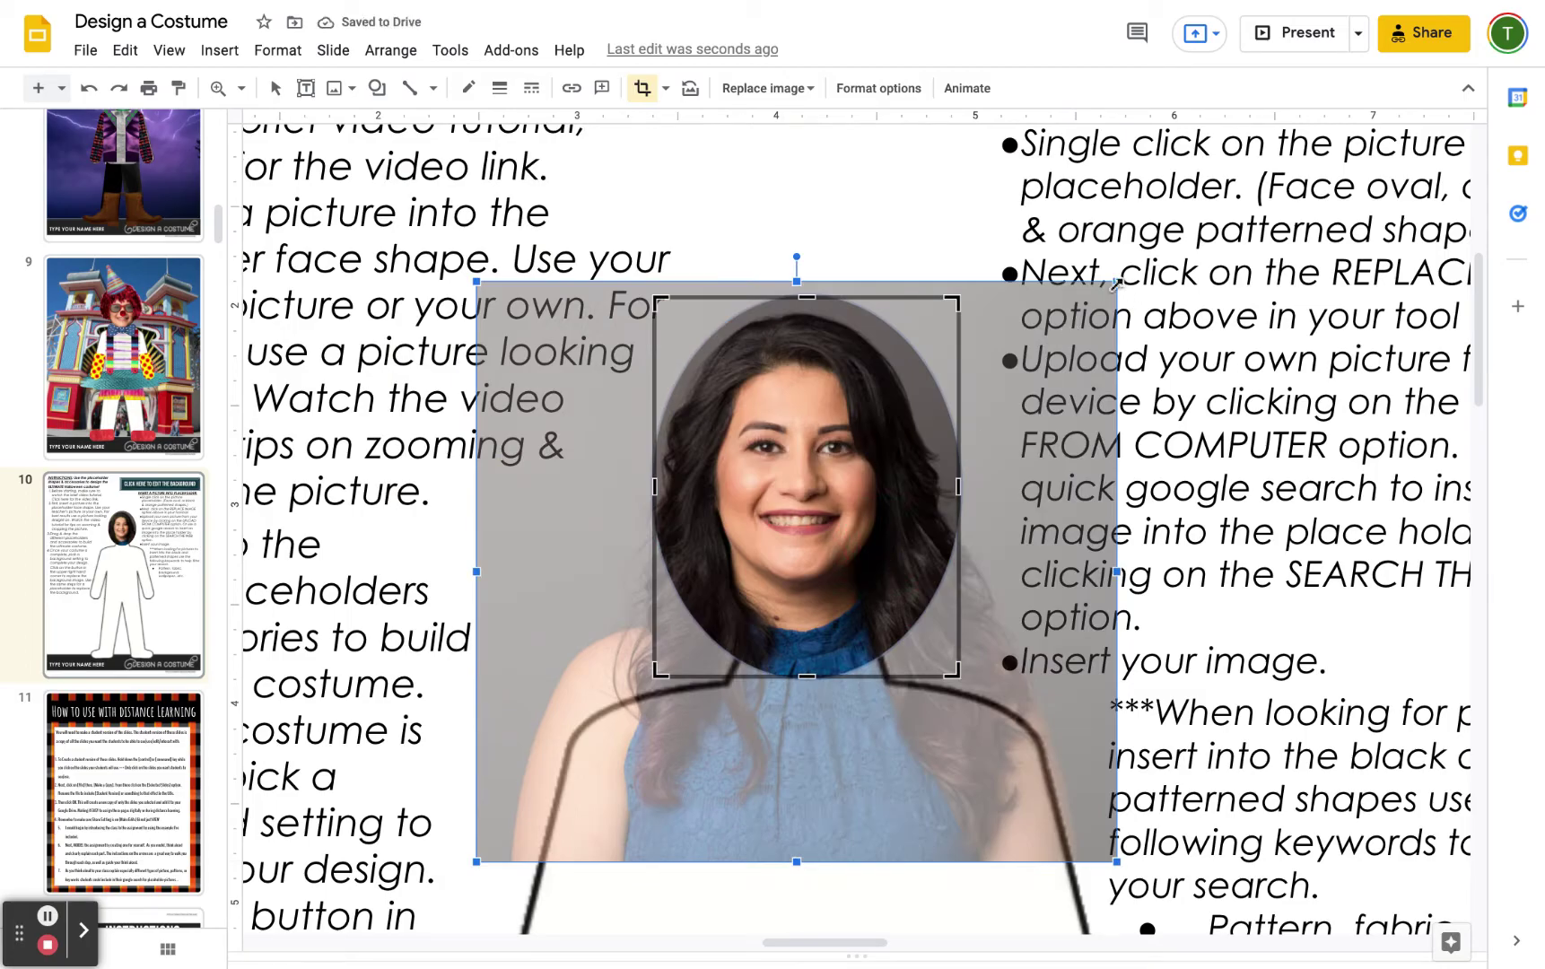
left_click_drag(1117, 283, 1311, 170)
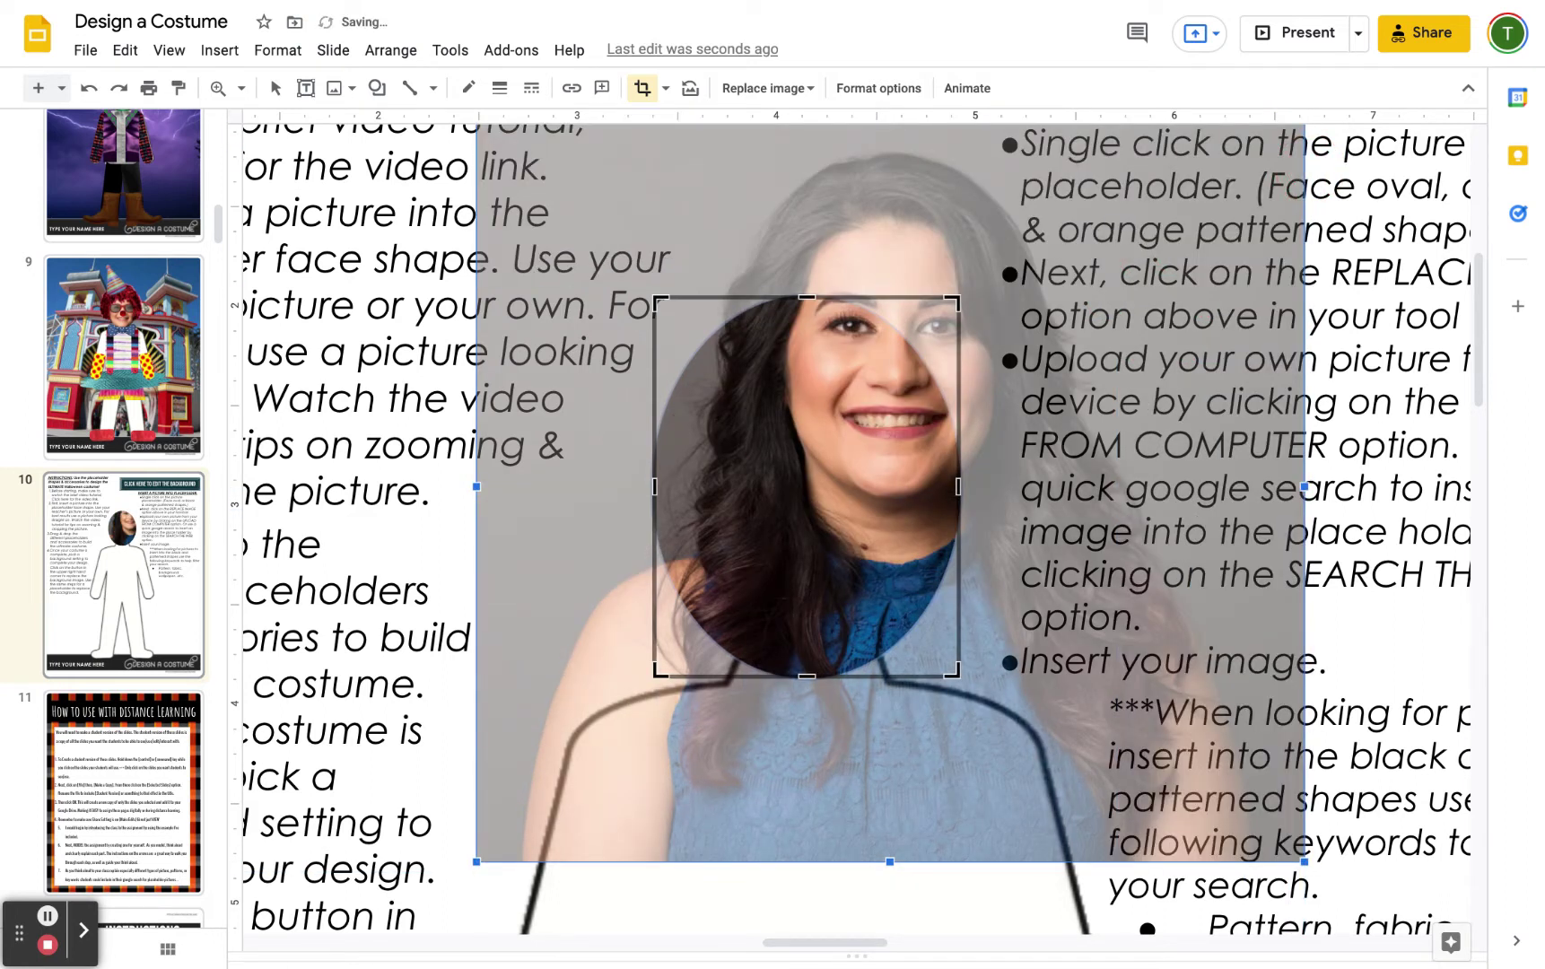
left_click_drag(861, 400, 817, 476)
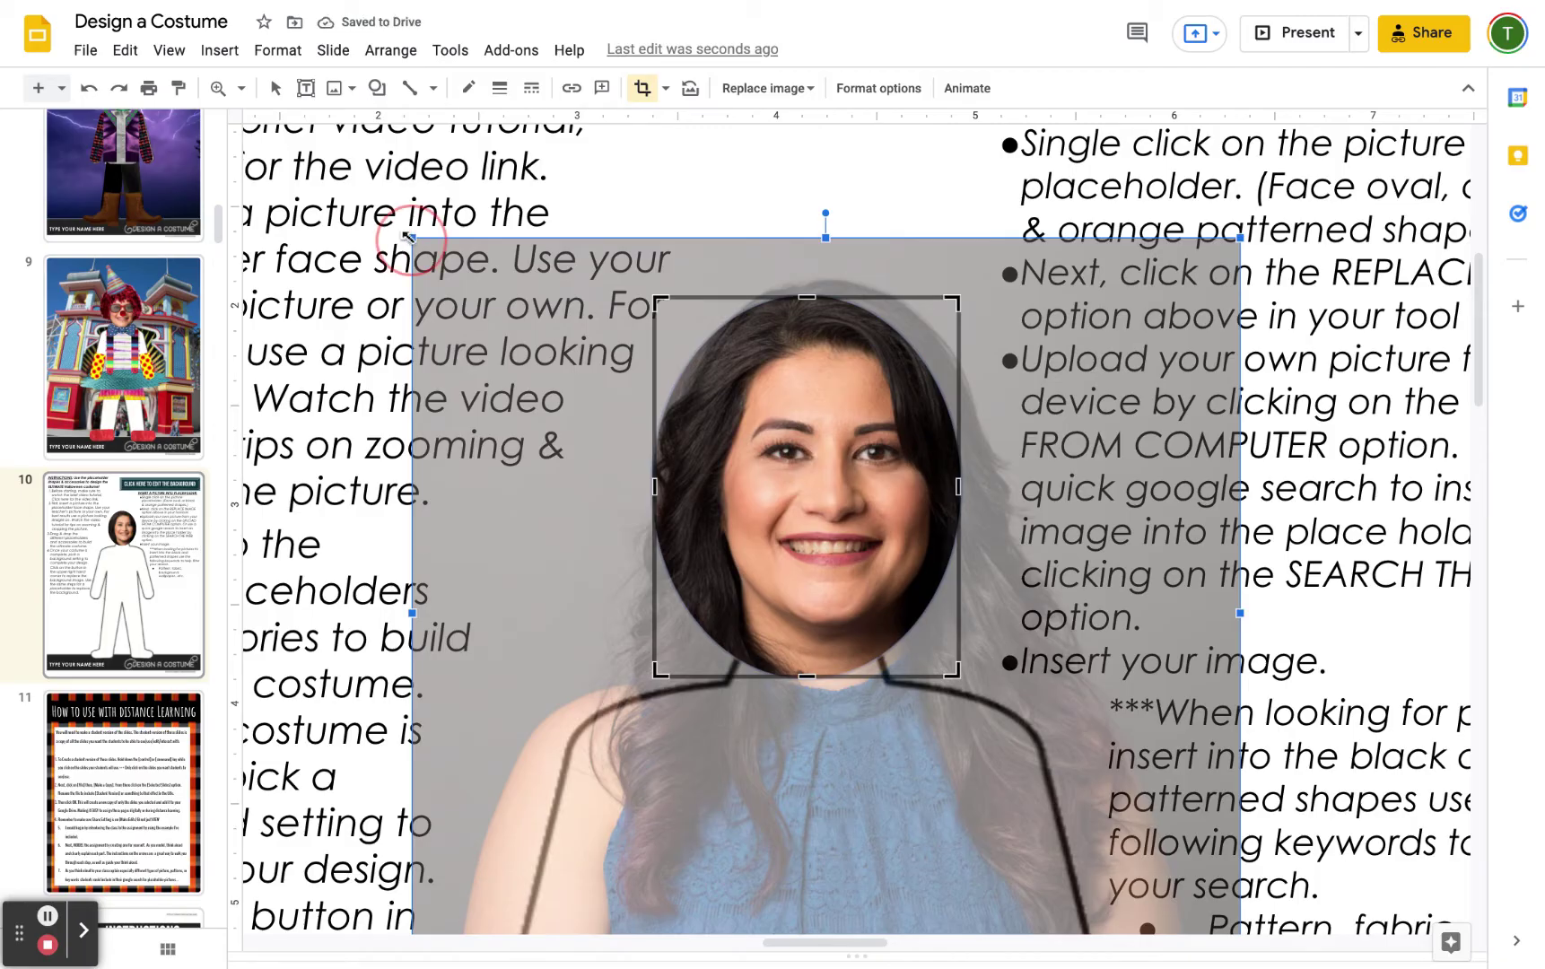
left_click(243, 128)
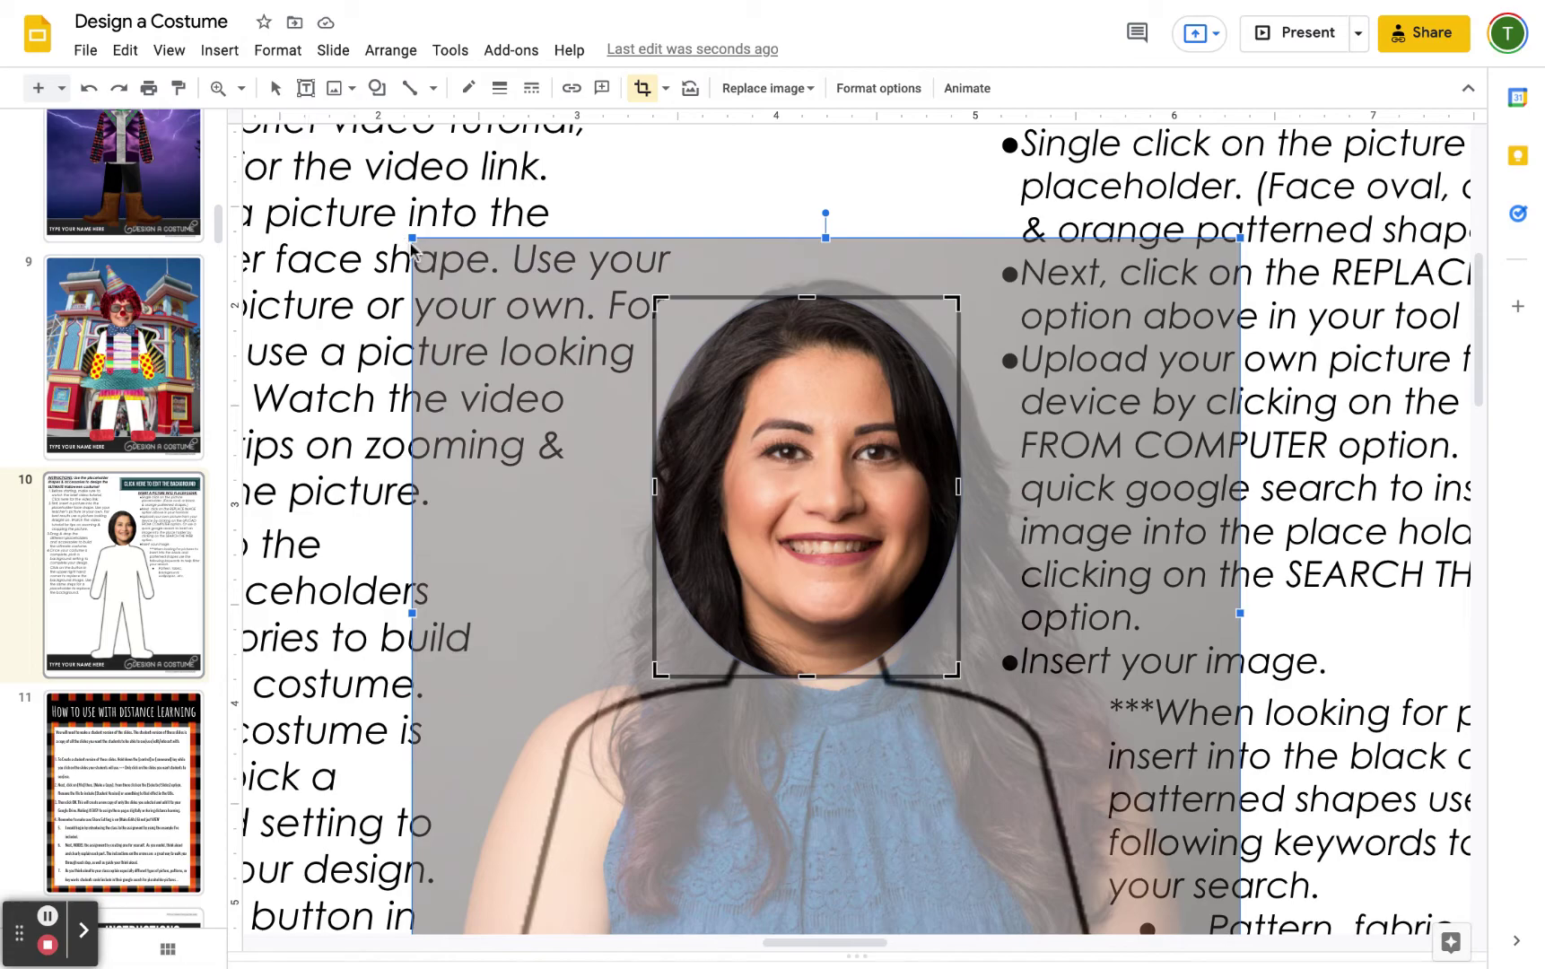
- Enlarge and recenter the photo until face and dark hair fill the oval, then exit cropping
left_click_drag(410, 236, 266, 109)
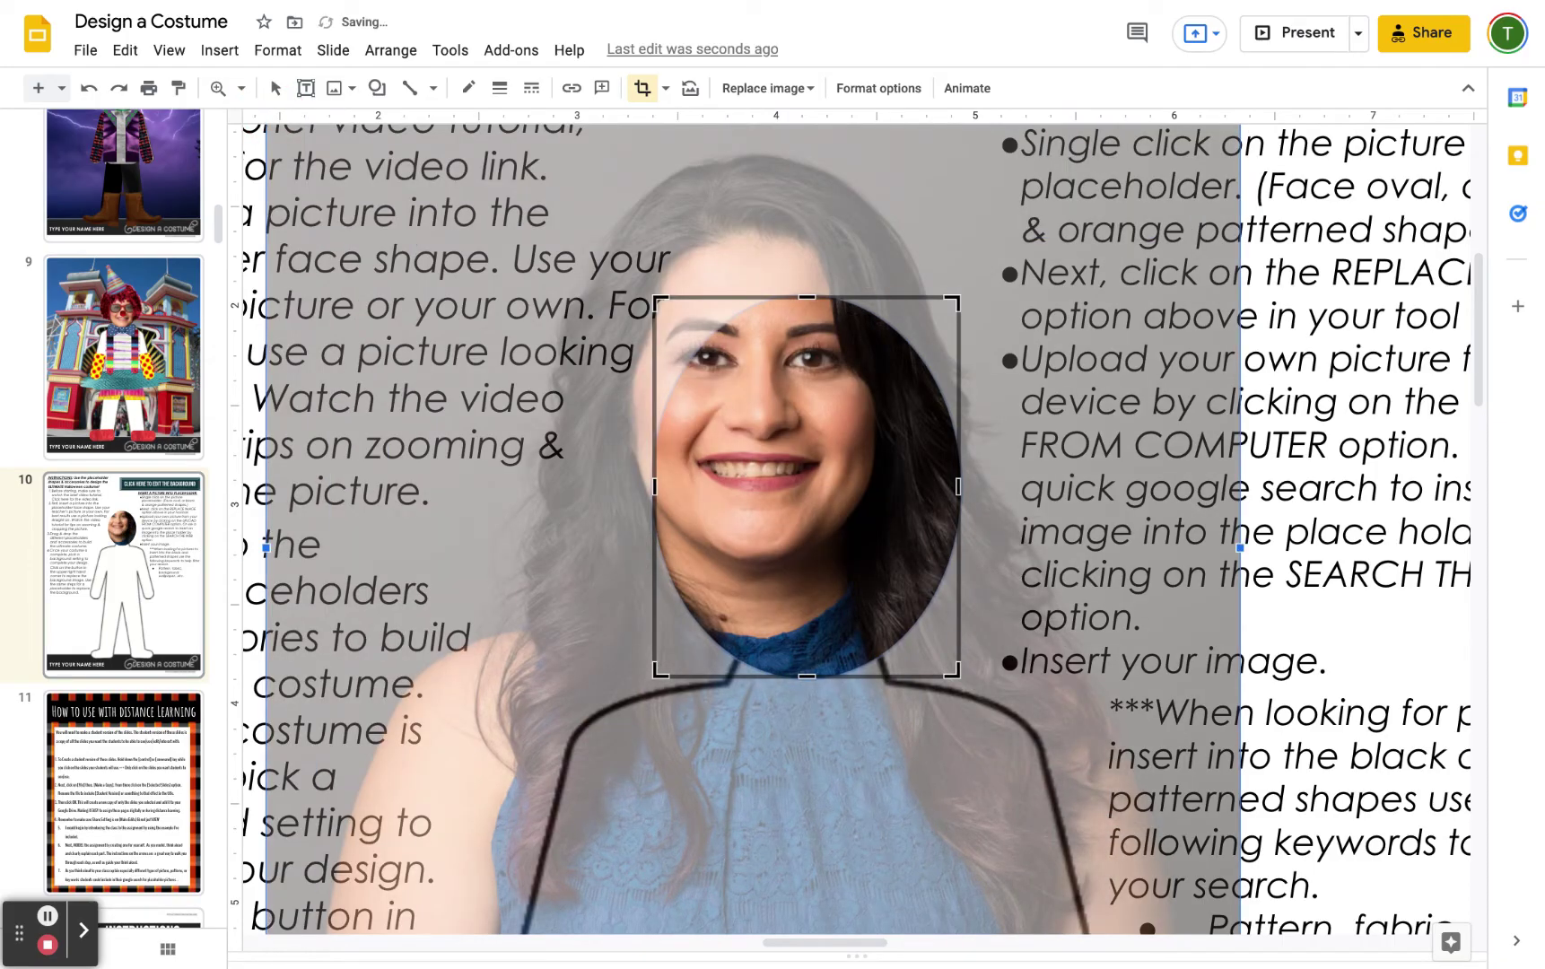
left_click(779, 425)
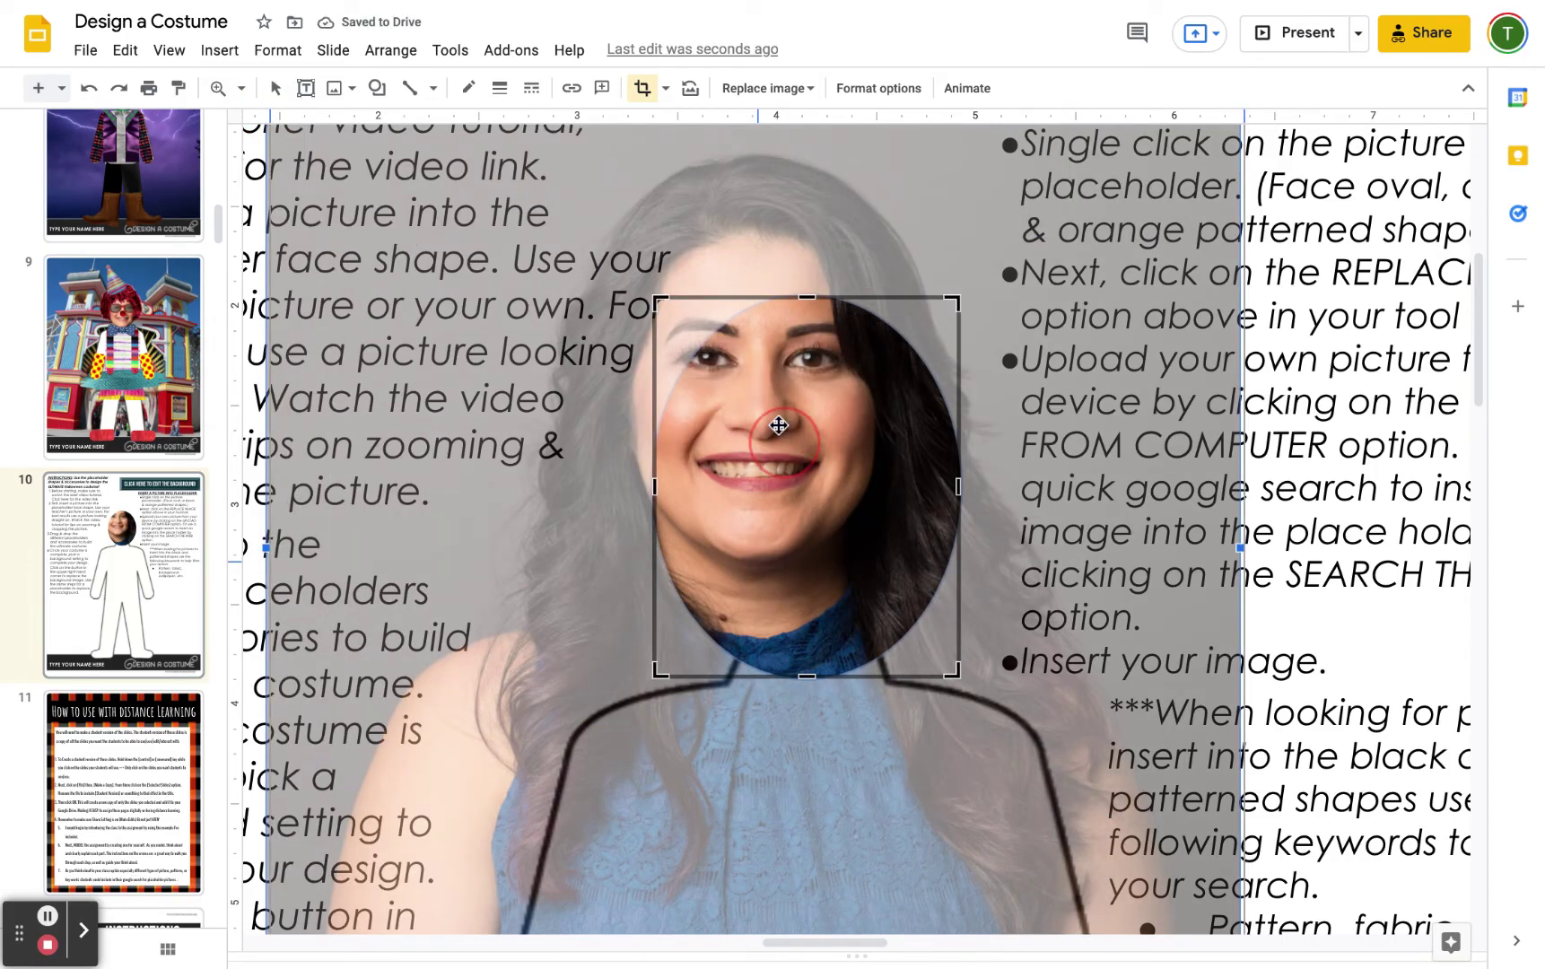
left_click_drag(779, 425, 817, 507)
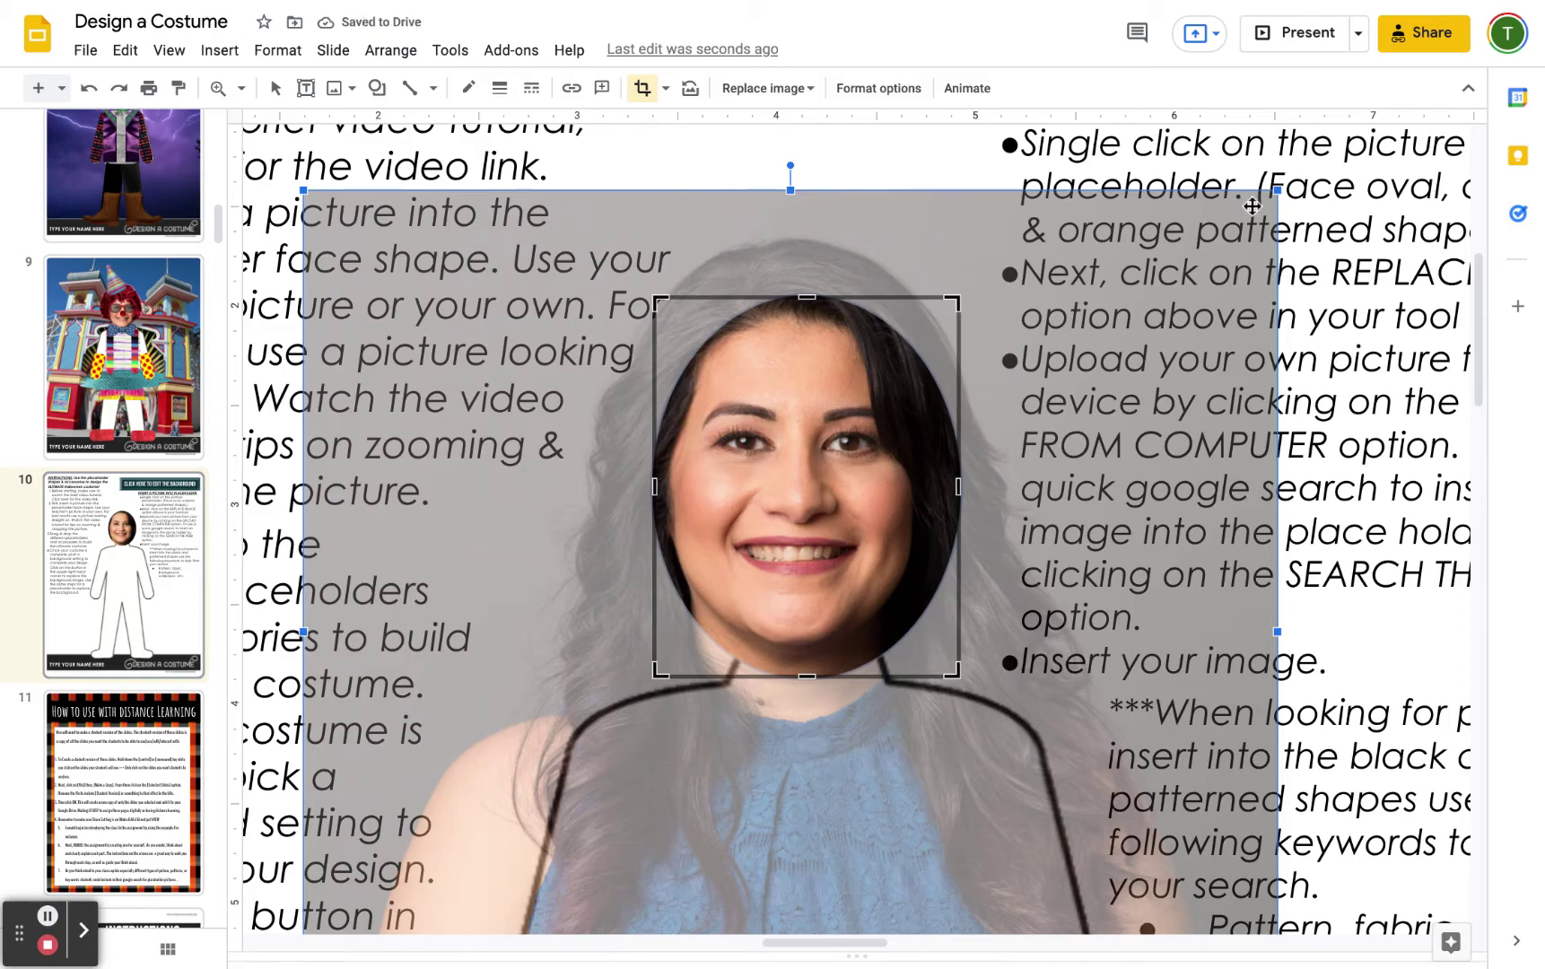
left_click_drag(1278, 189, 1360, 130)
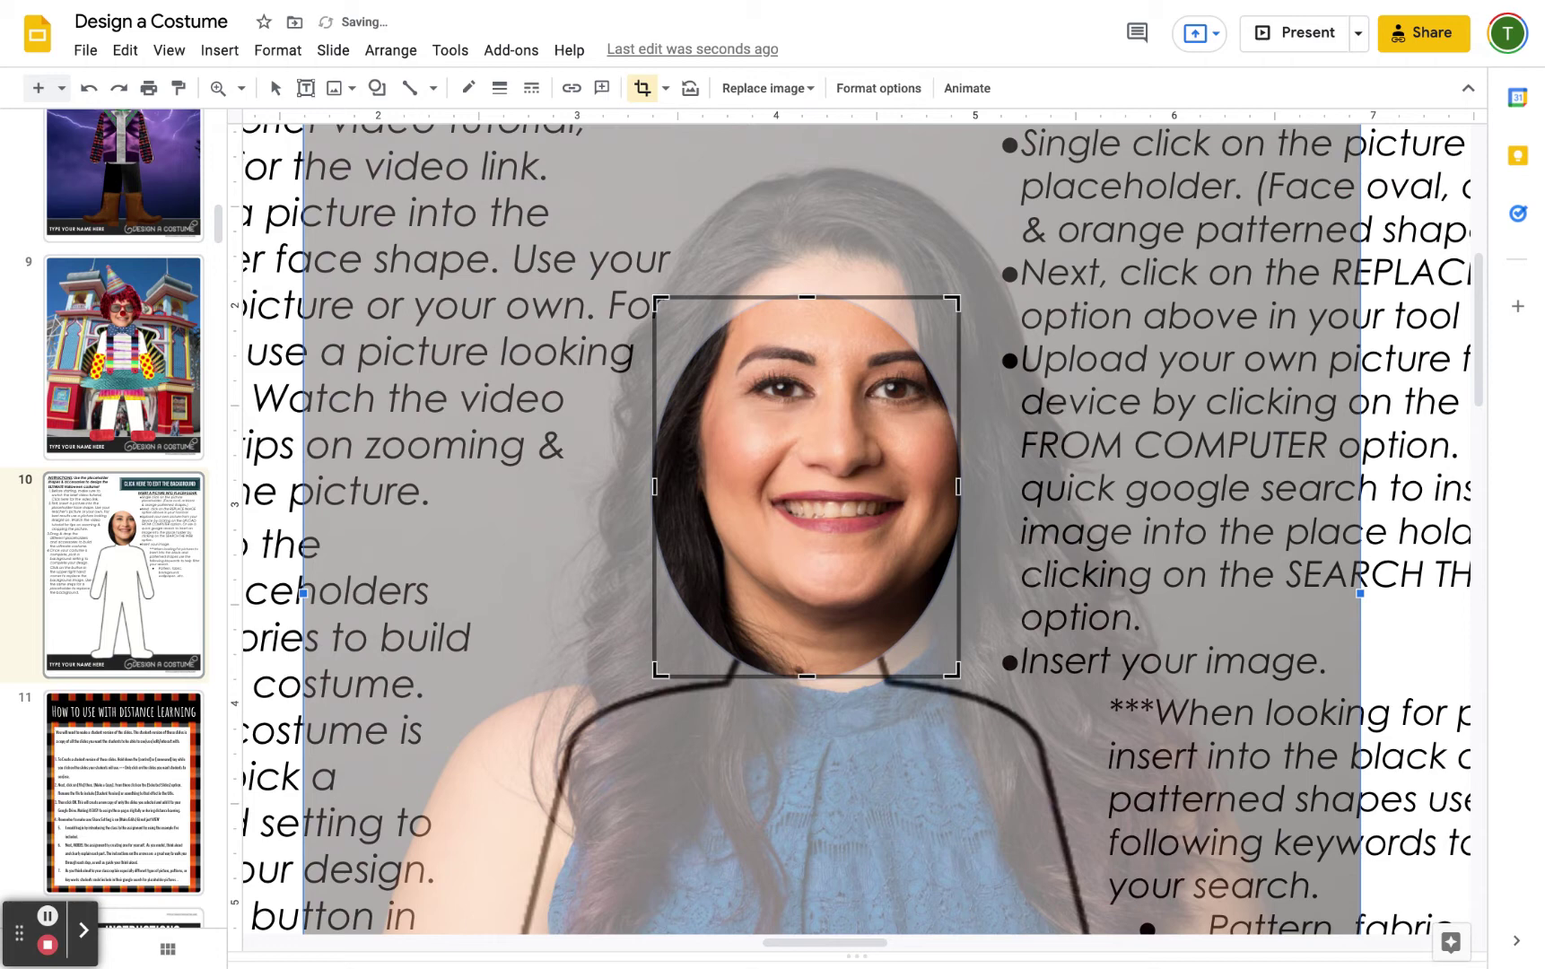
left_click(828, 408)
left_click_drag(828, 408, 795, 480)
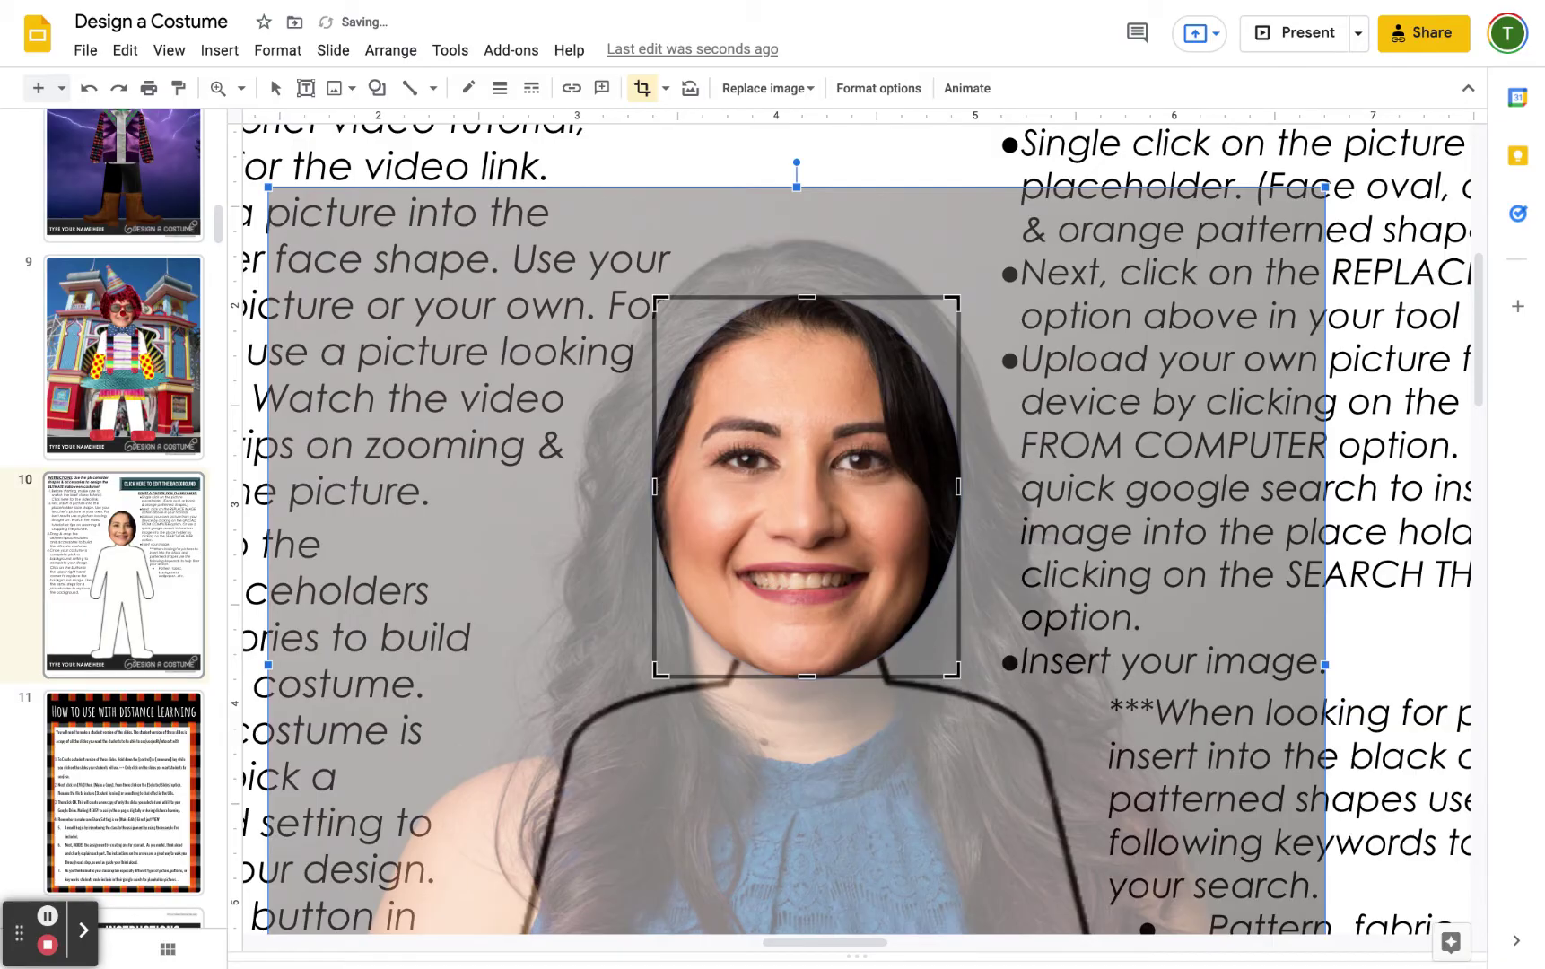
left_click_drag(1331, 193, 1345, 167)
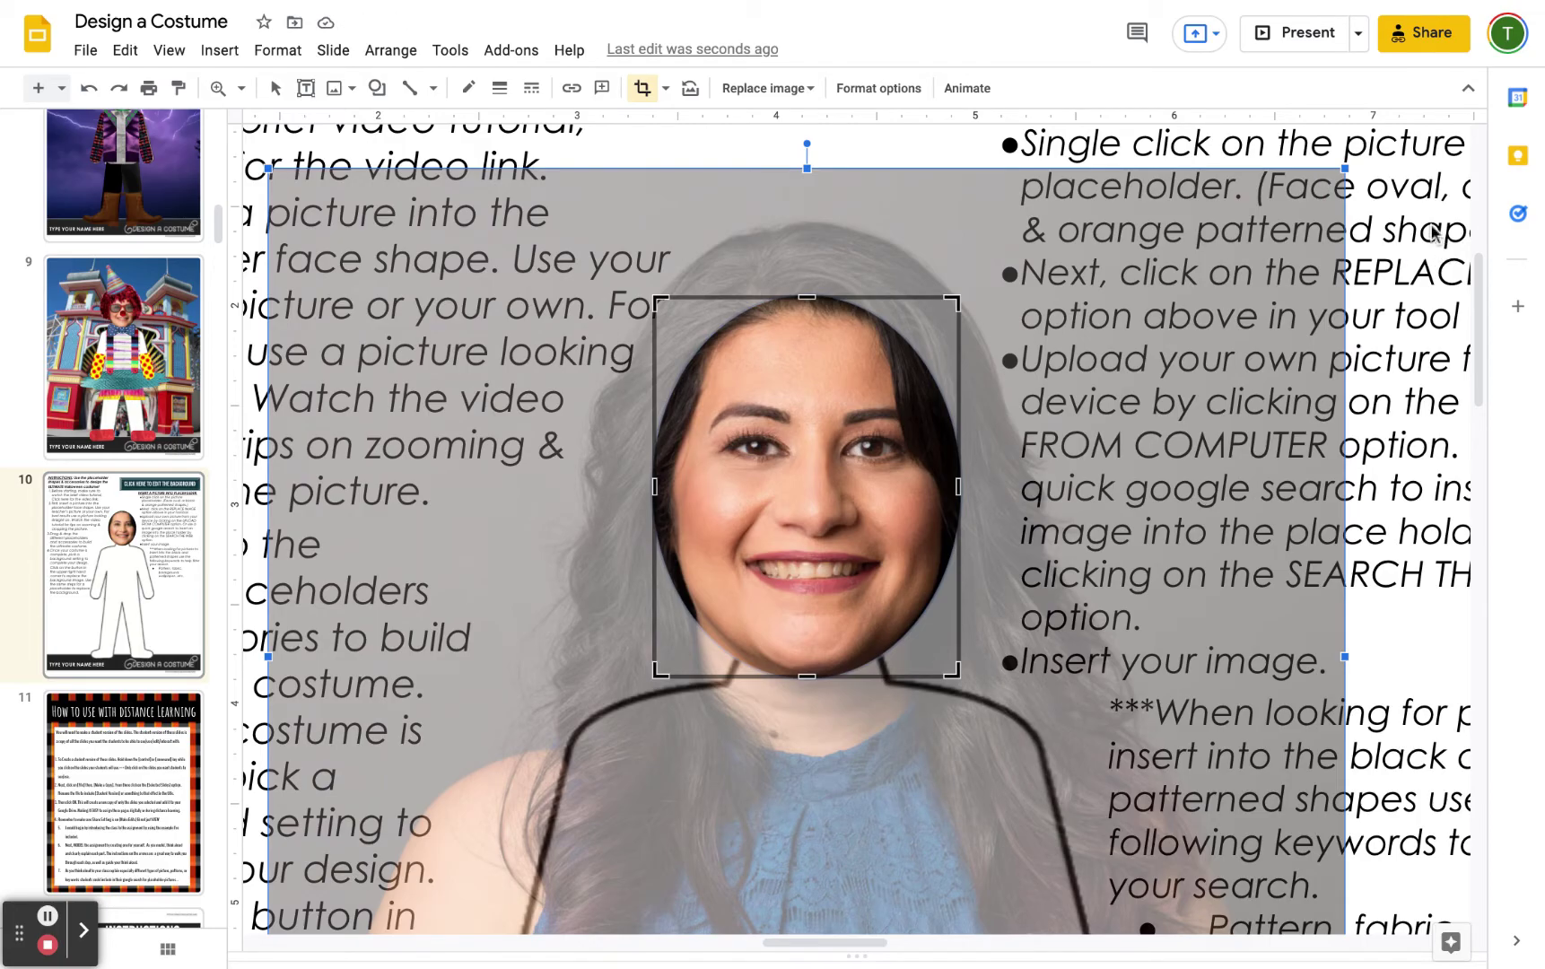
key("Return")
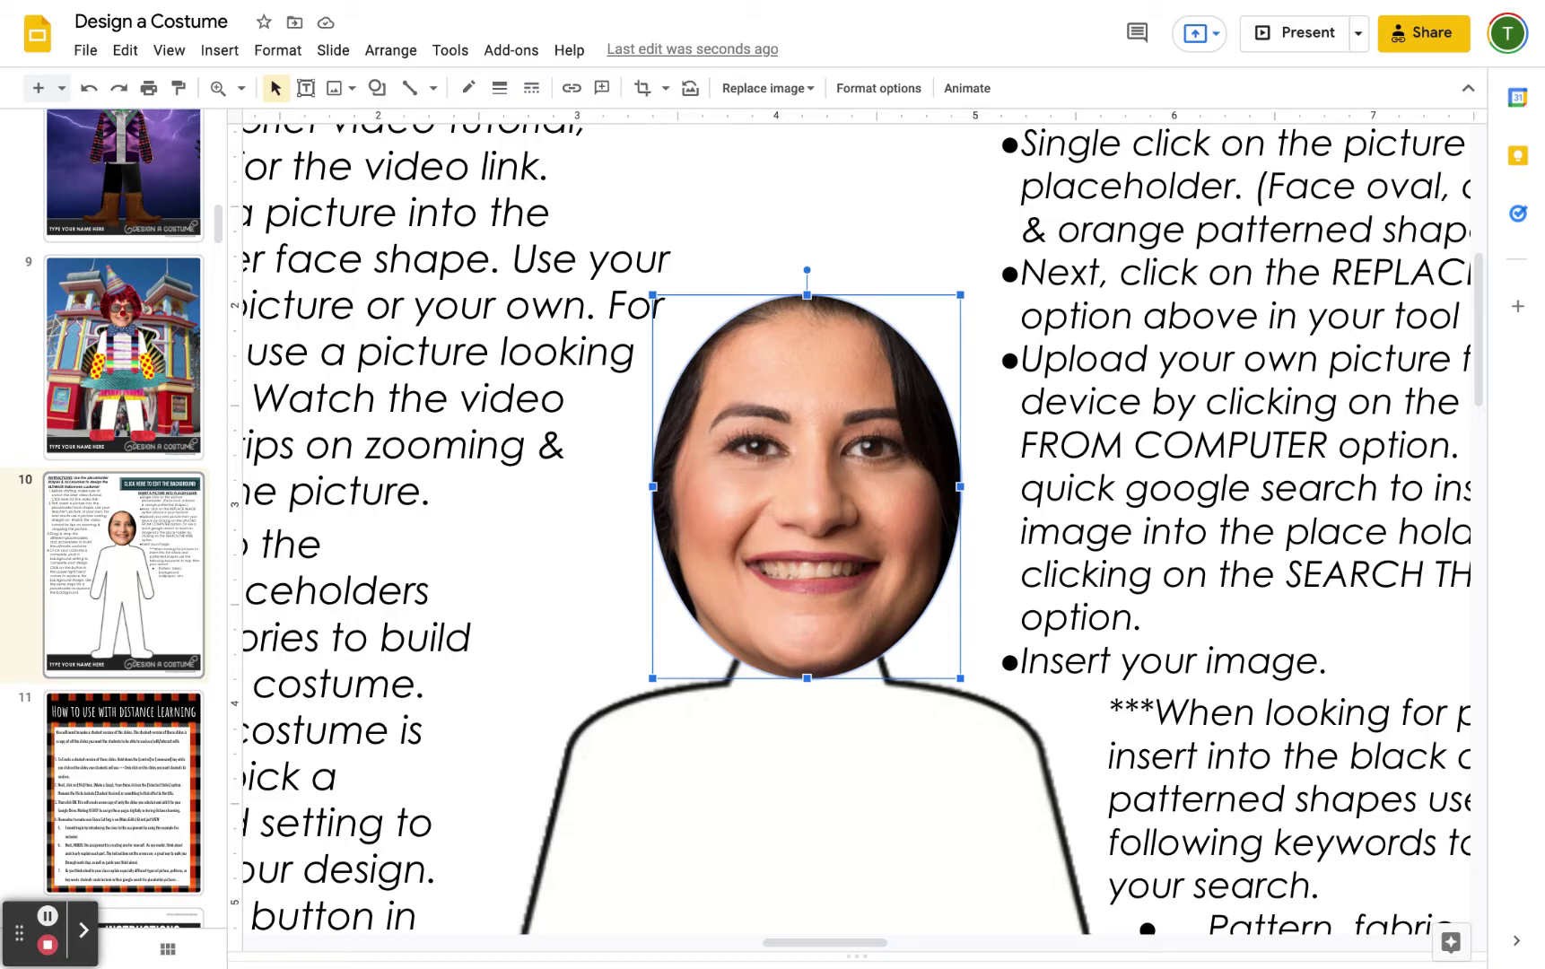
- Set the zoom to Fit, then zoom out to show the plaid pieces and accessories around the slide
left_click(241, 88)
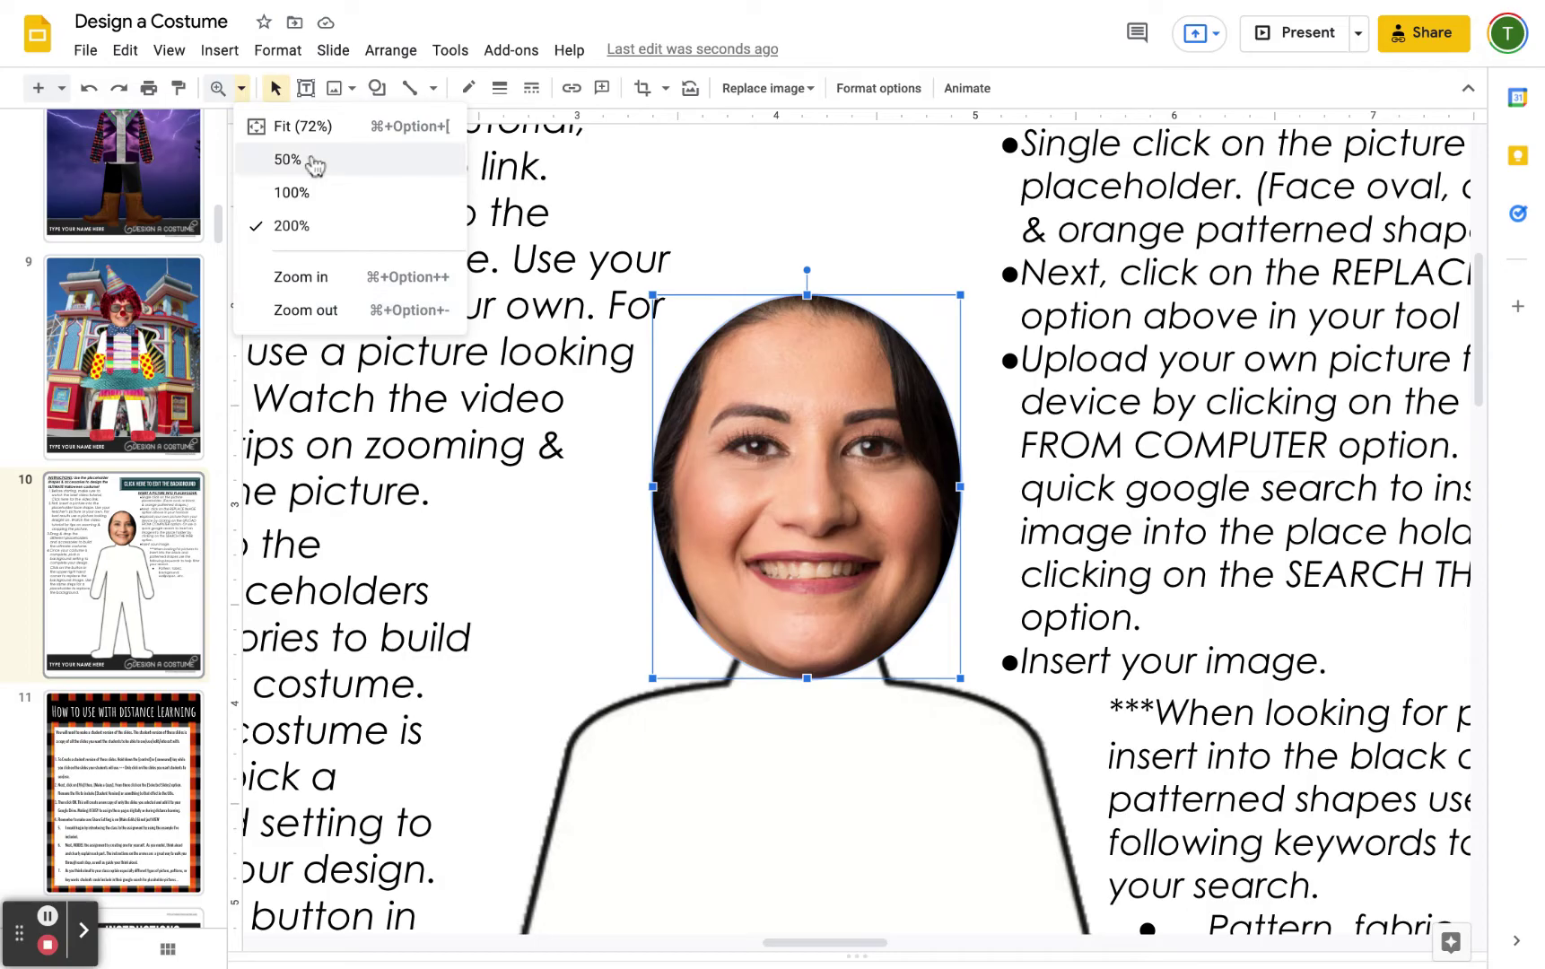
left_click(305, 130)
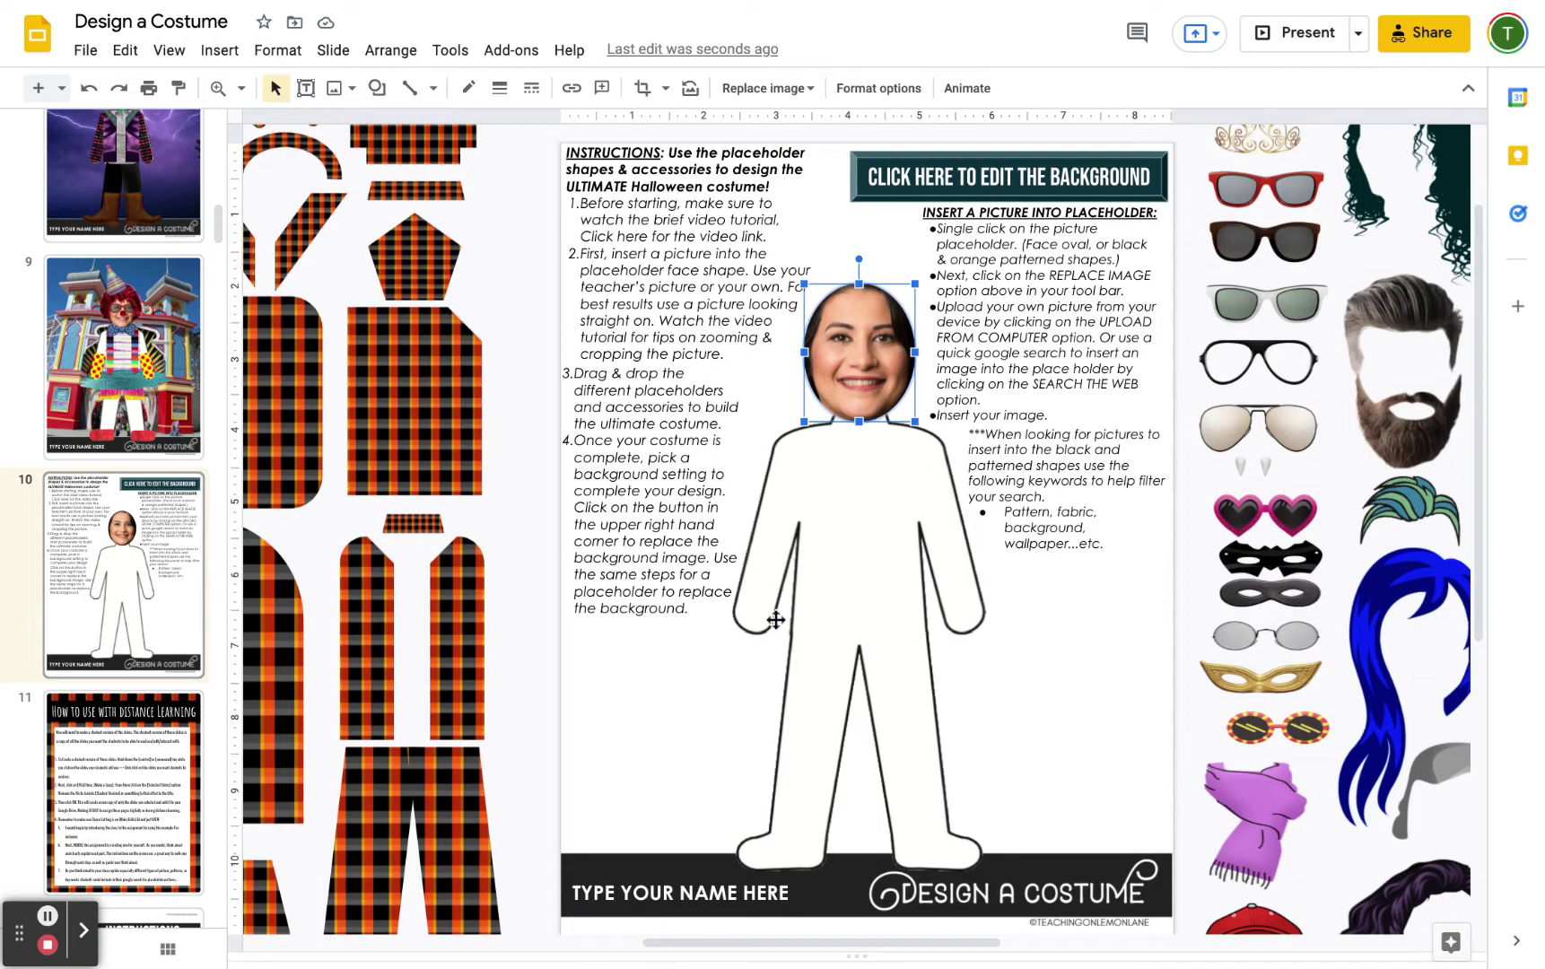
left_click(1059, 678)
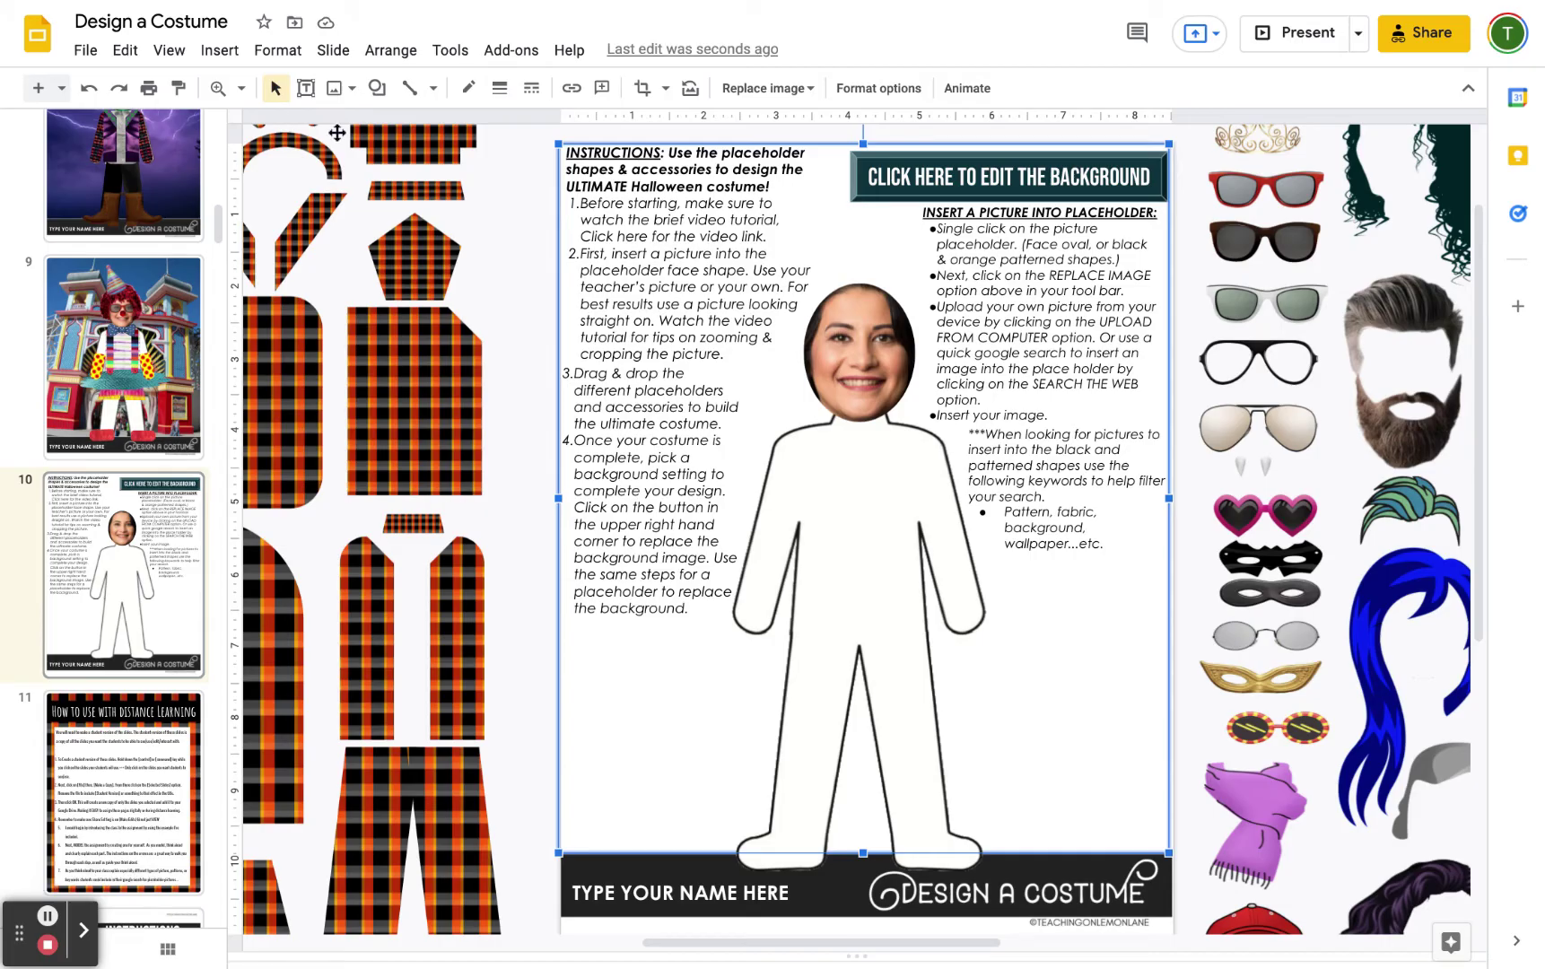
left_click(242, 89)
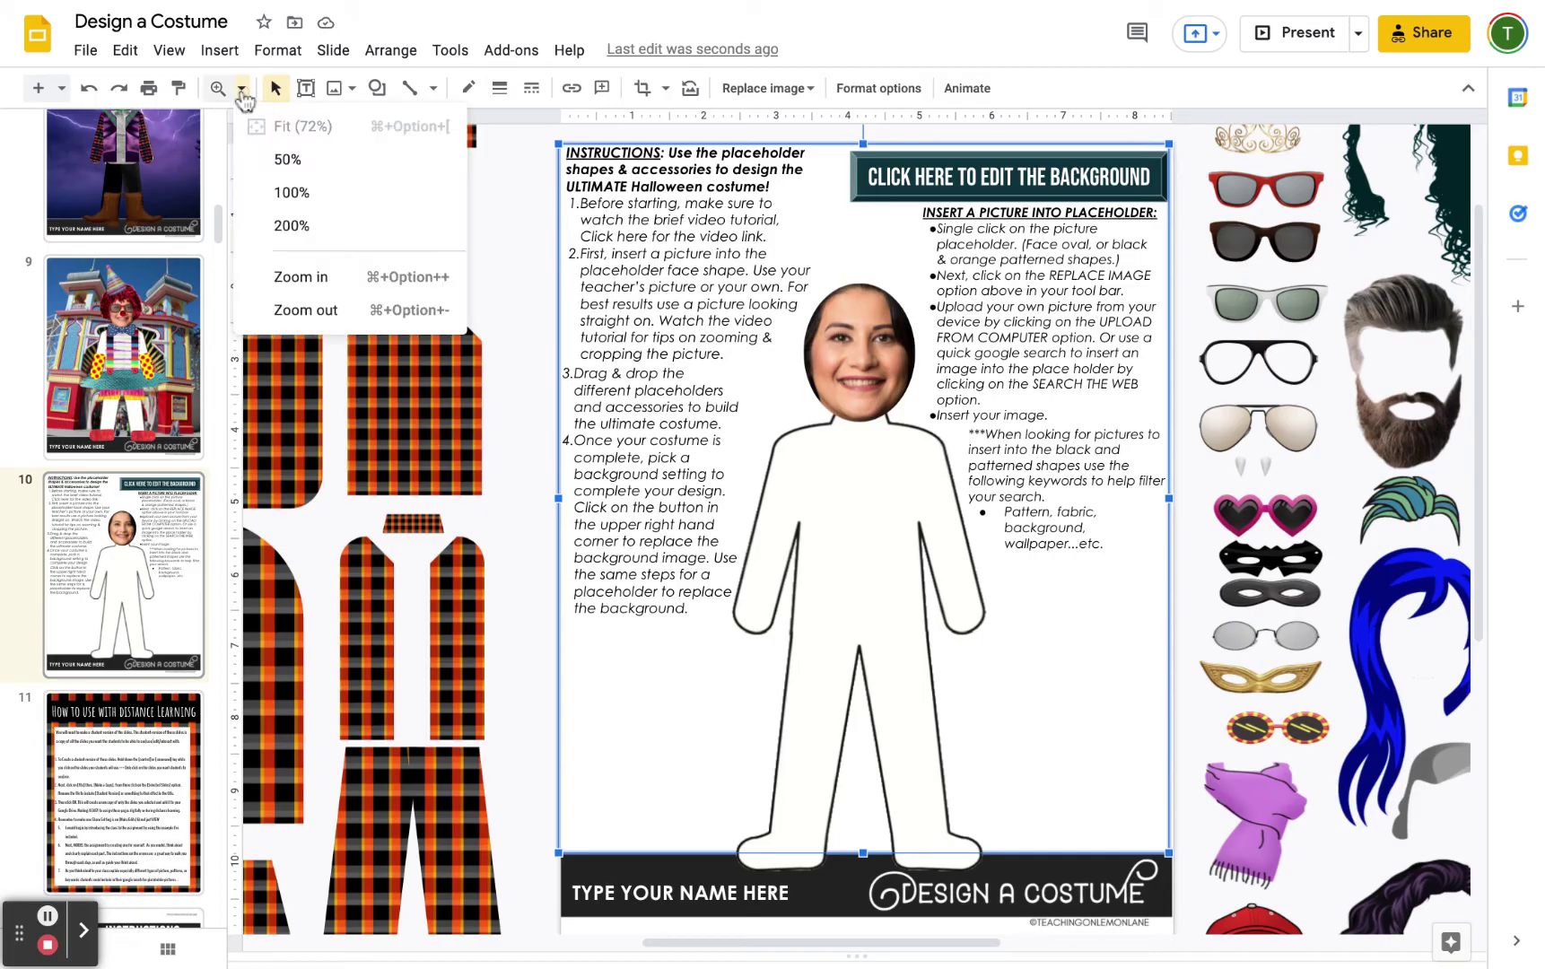
left_click(324, 310)
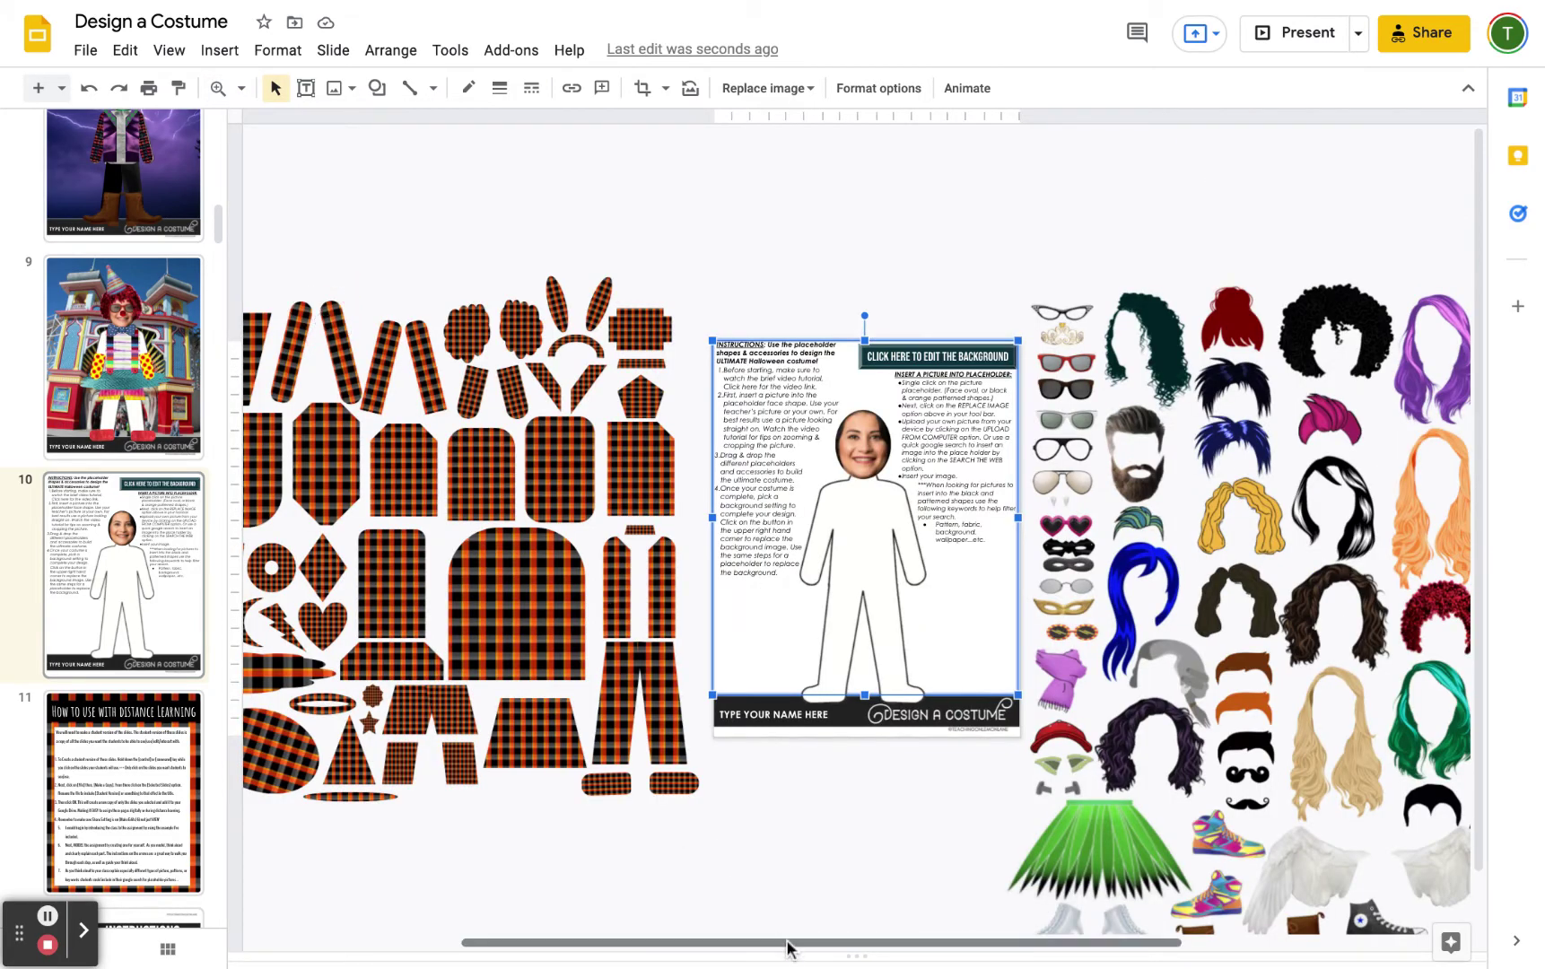
scroll(788, 947, "right", 5)
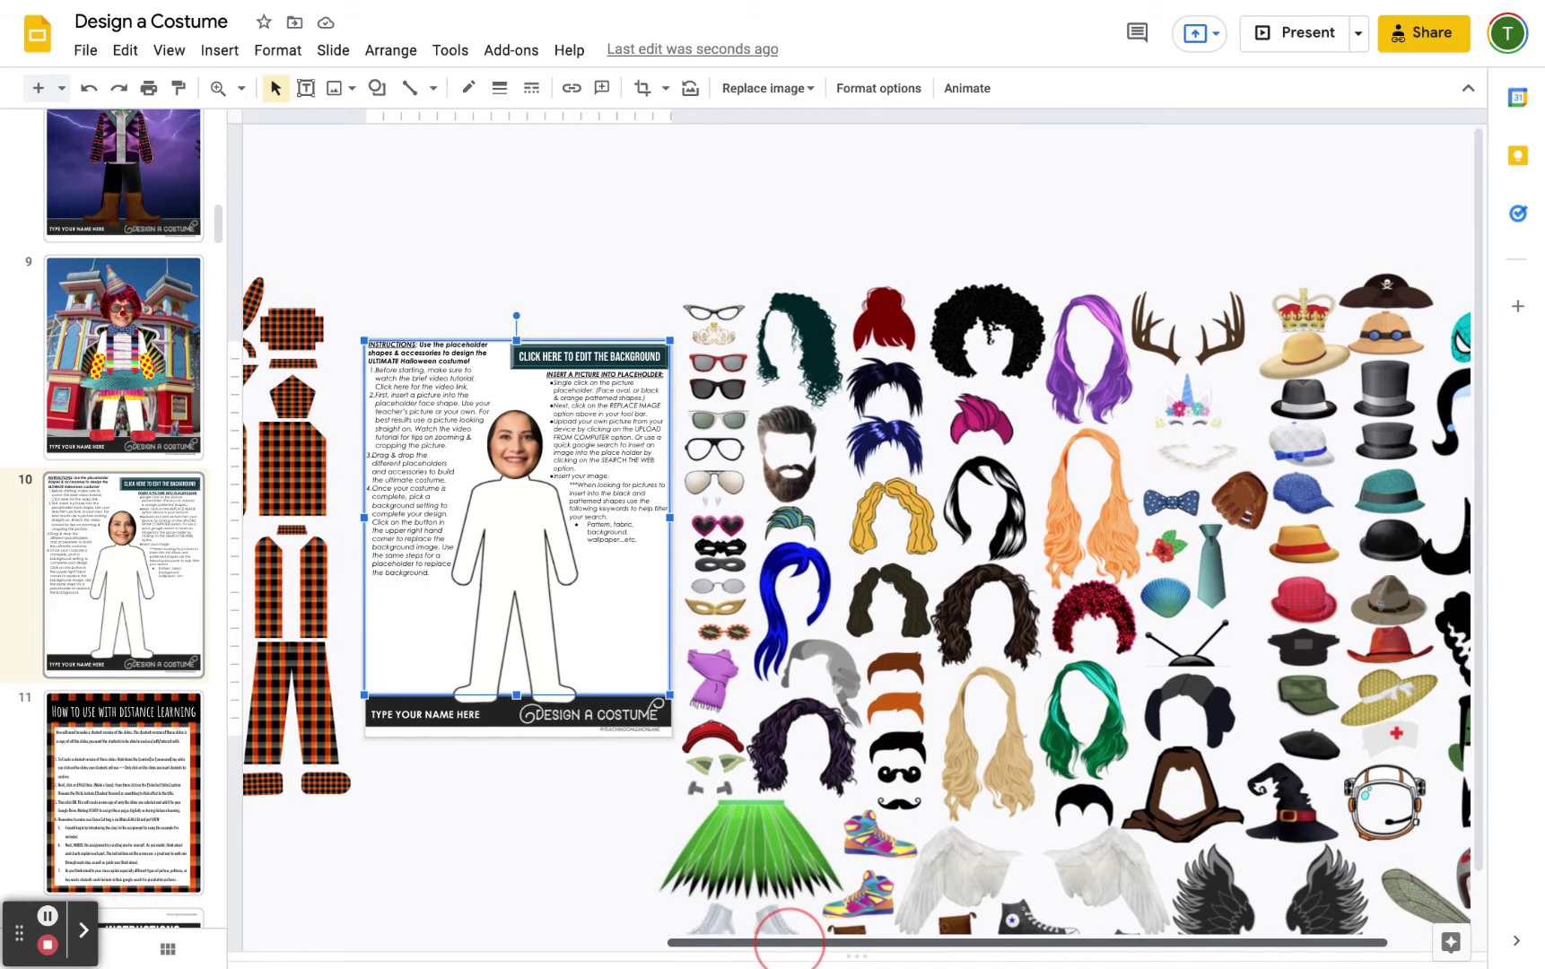
scroll(789, 941, "right", 3)
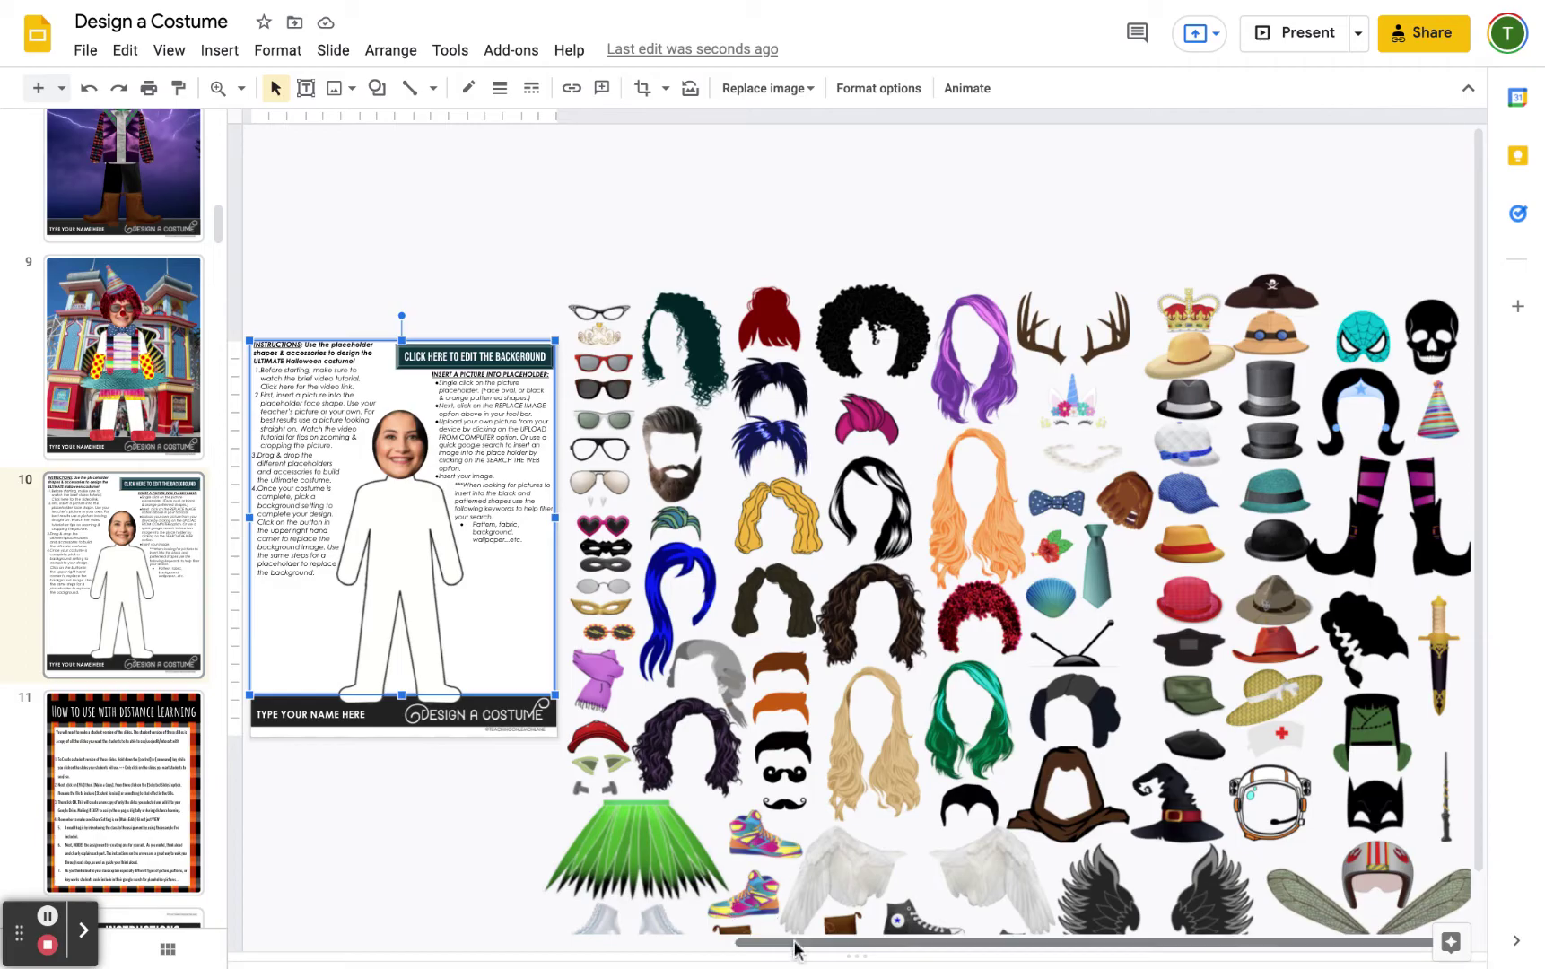
scroll(794, 947, "left", 5)
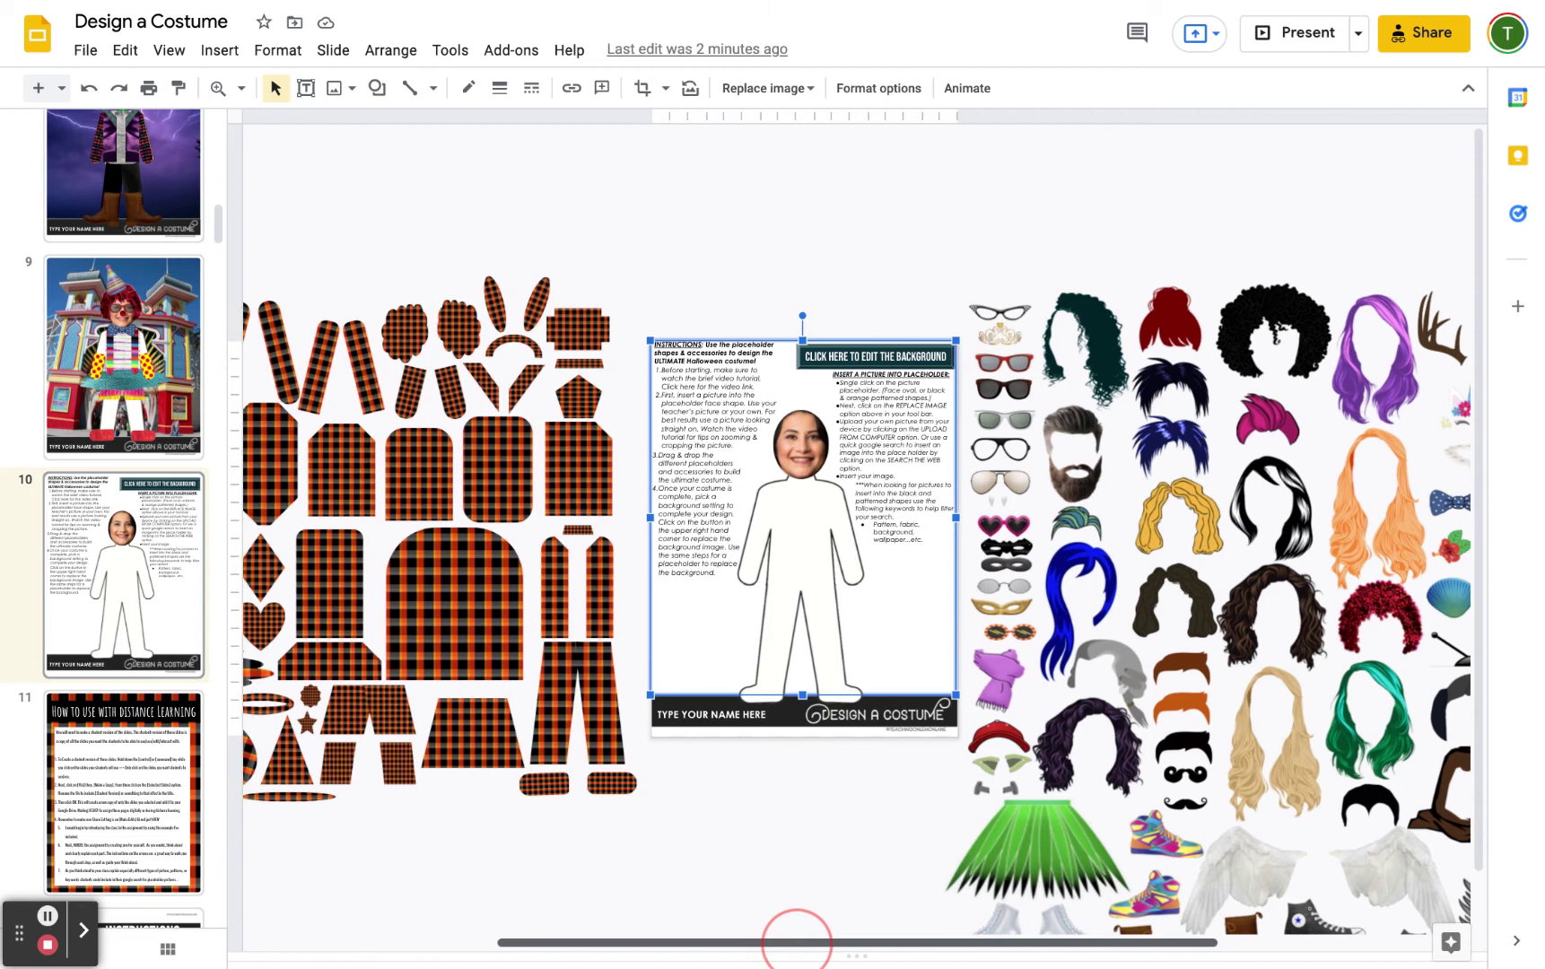
scroll(797, 942, "left", 2)
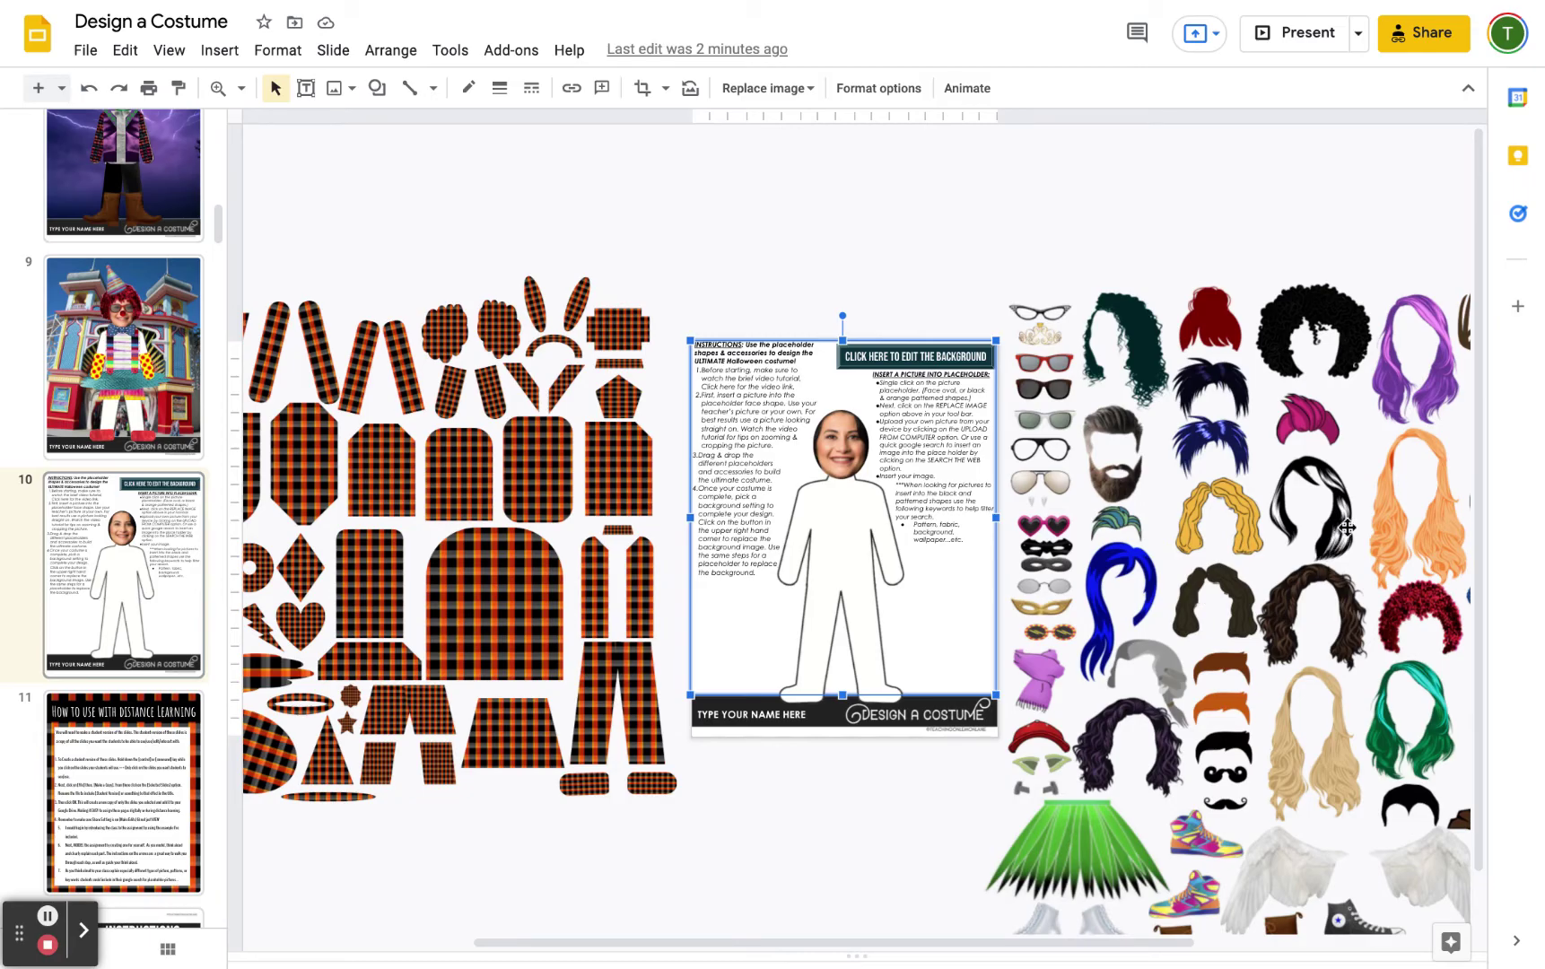
left_click(1400, 384)
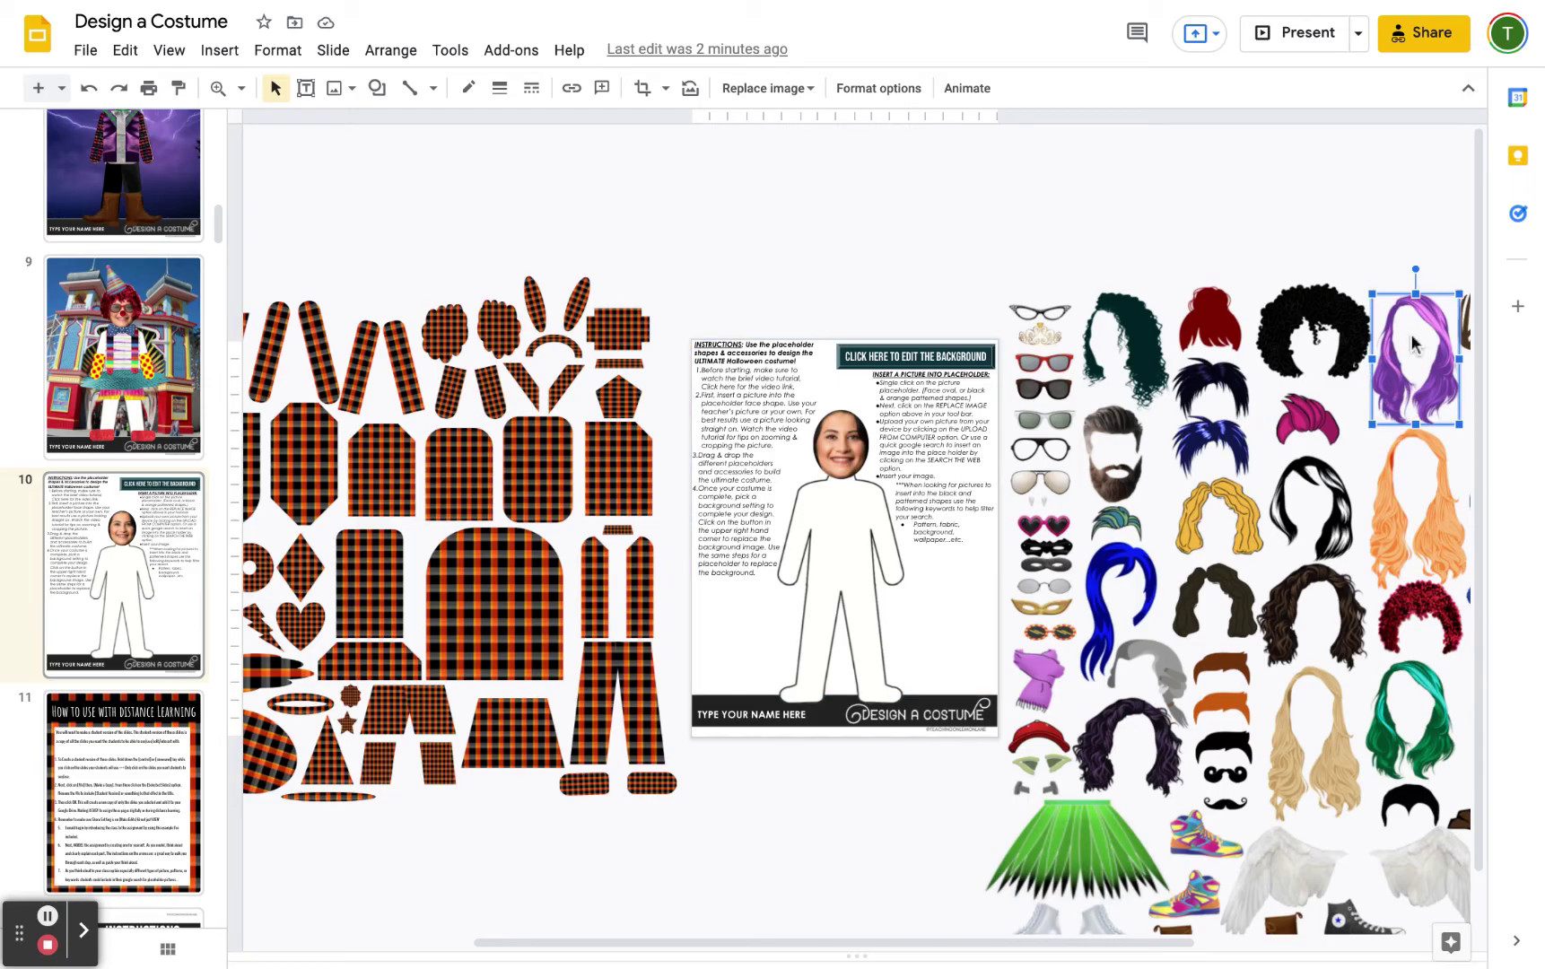
- Drag the purple wig onto the figure's head and nudge it to frame the face
left_click_drag(1412, 344, 843, 444)
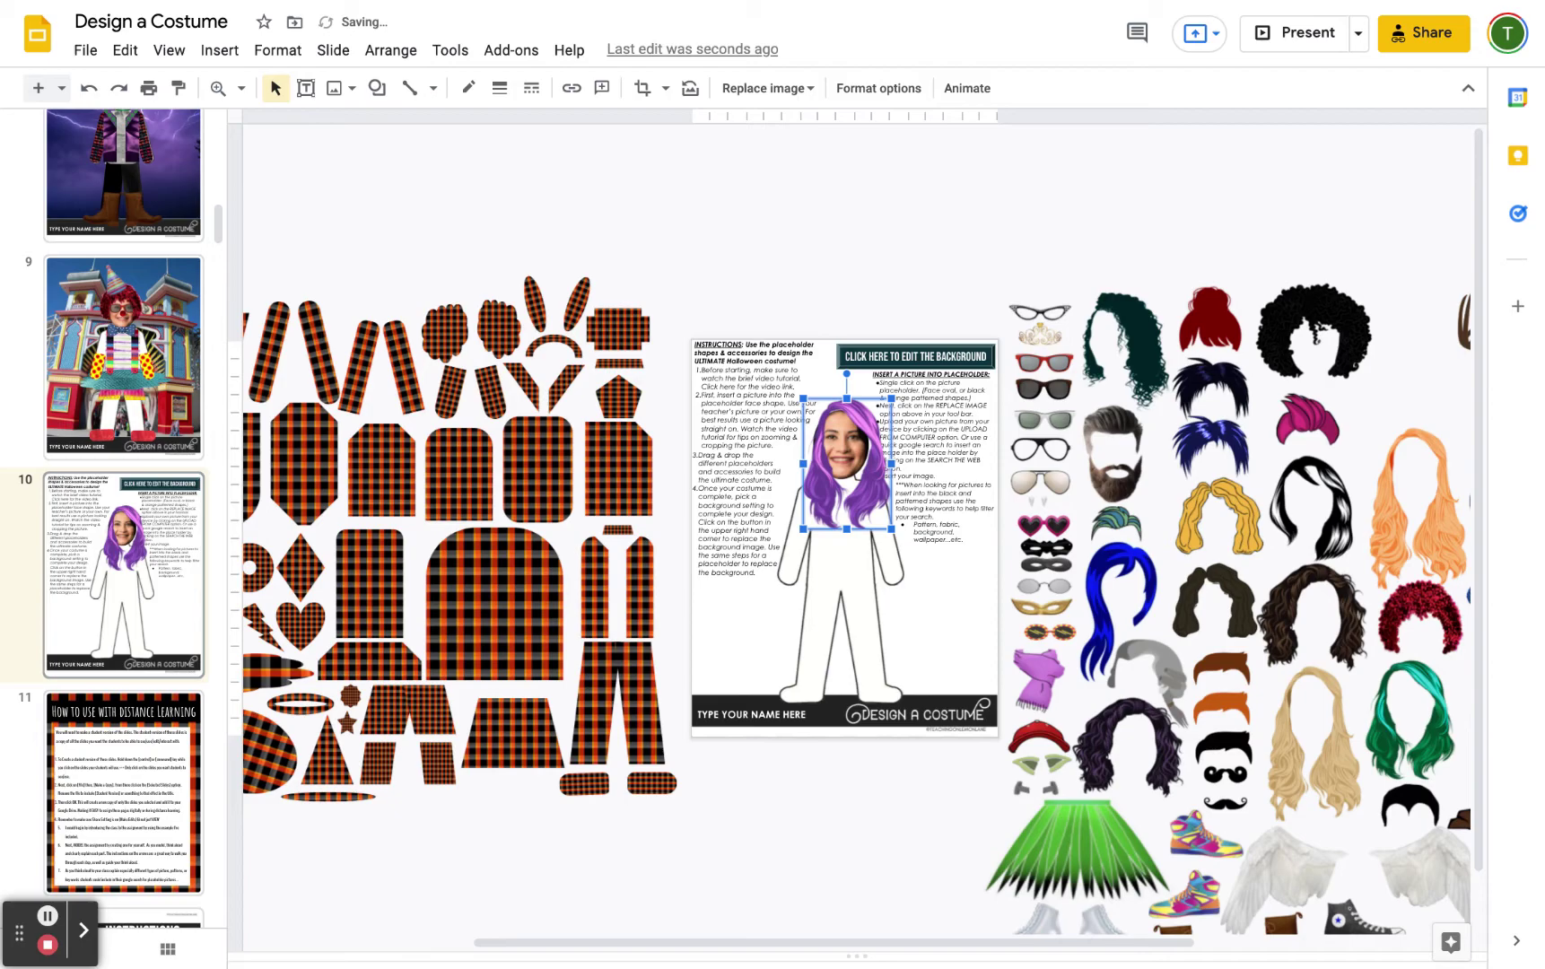
left_click_drag(844, 445, 835, 452)
- Move the black witch hat from the accessory grid onto the figure's purple-haired head
key("Escape")
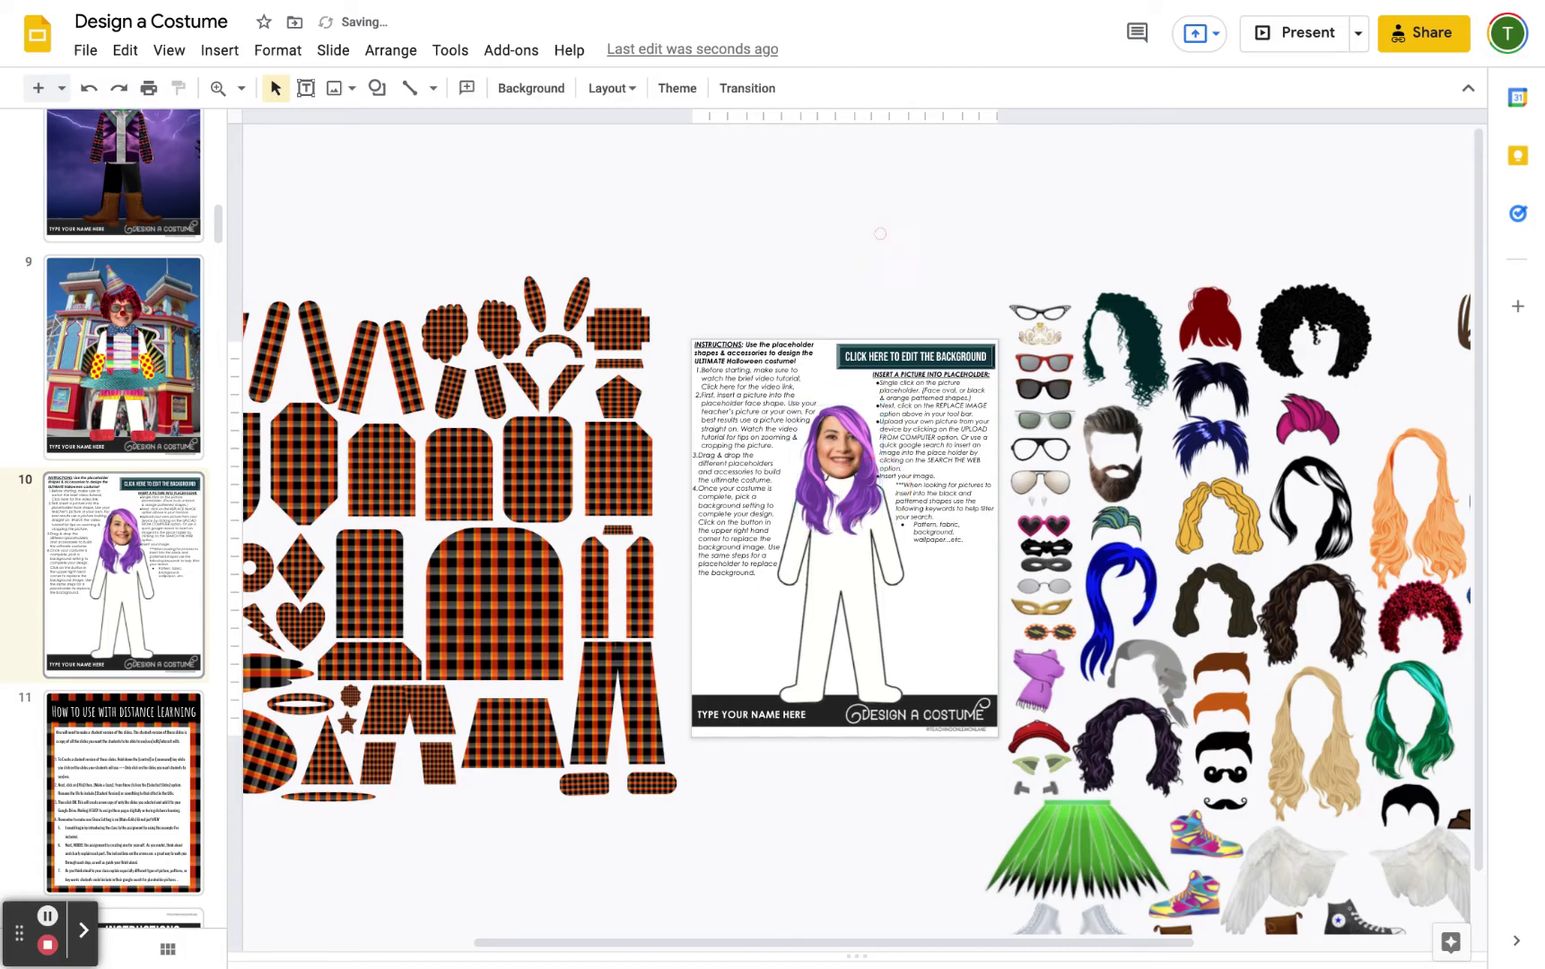
scroll(1005, 951, "right", 5)
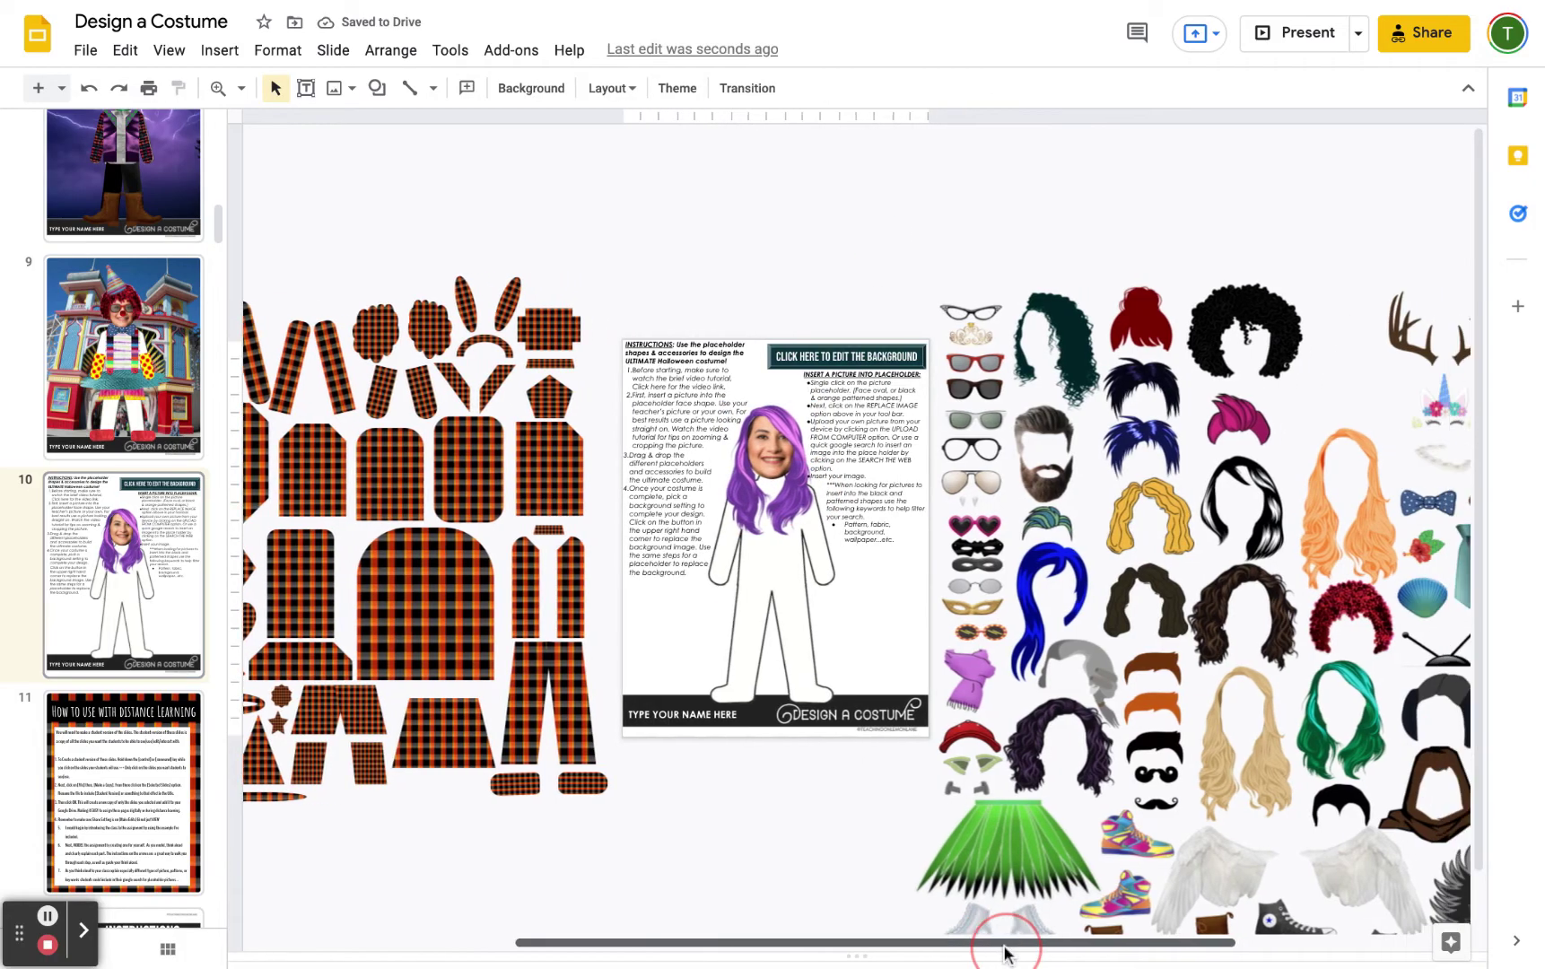
scroll(1005, 951, "right", 2)
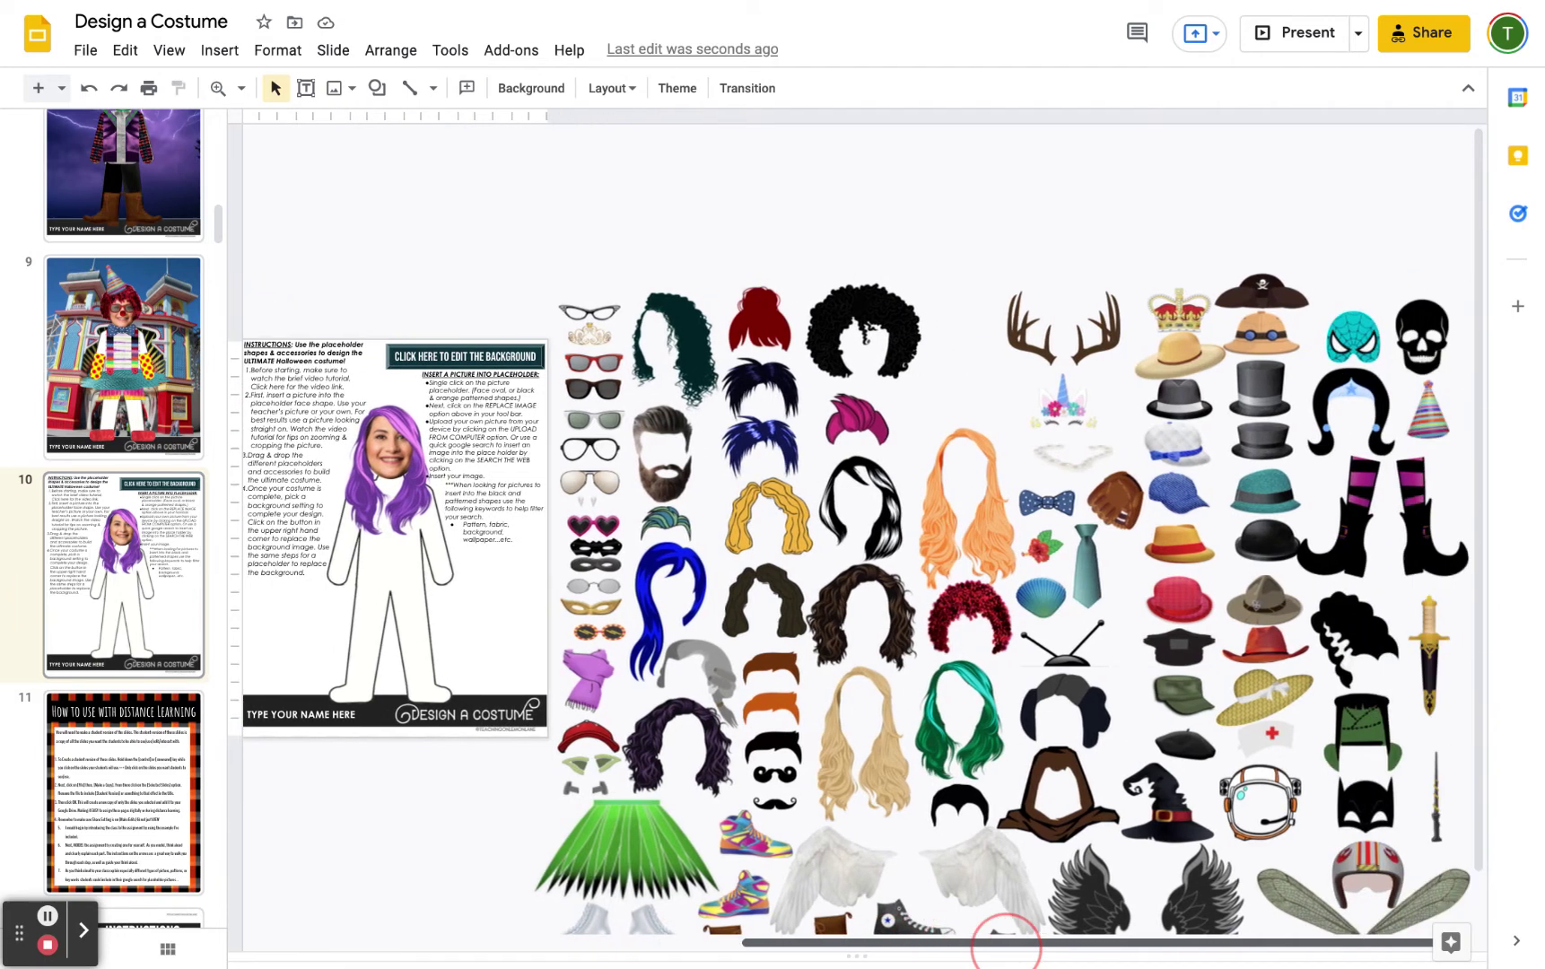
scroll(1307, 662, "down", 1)
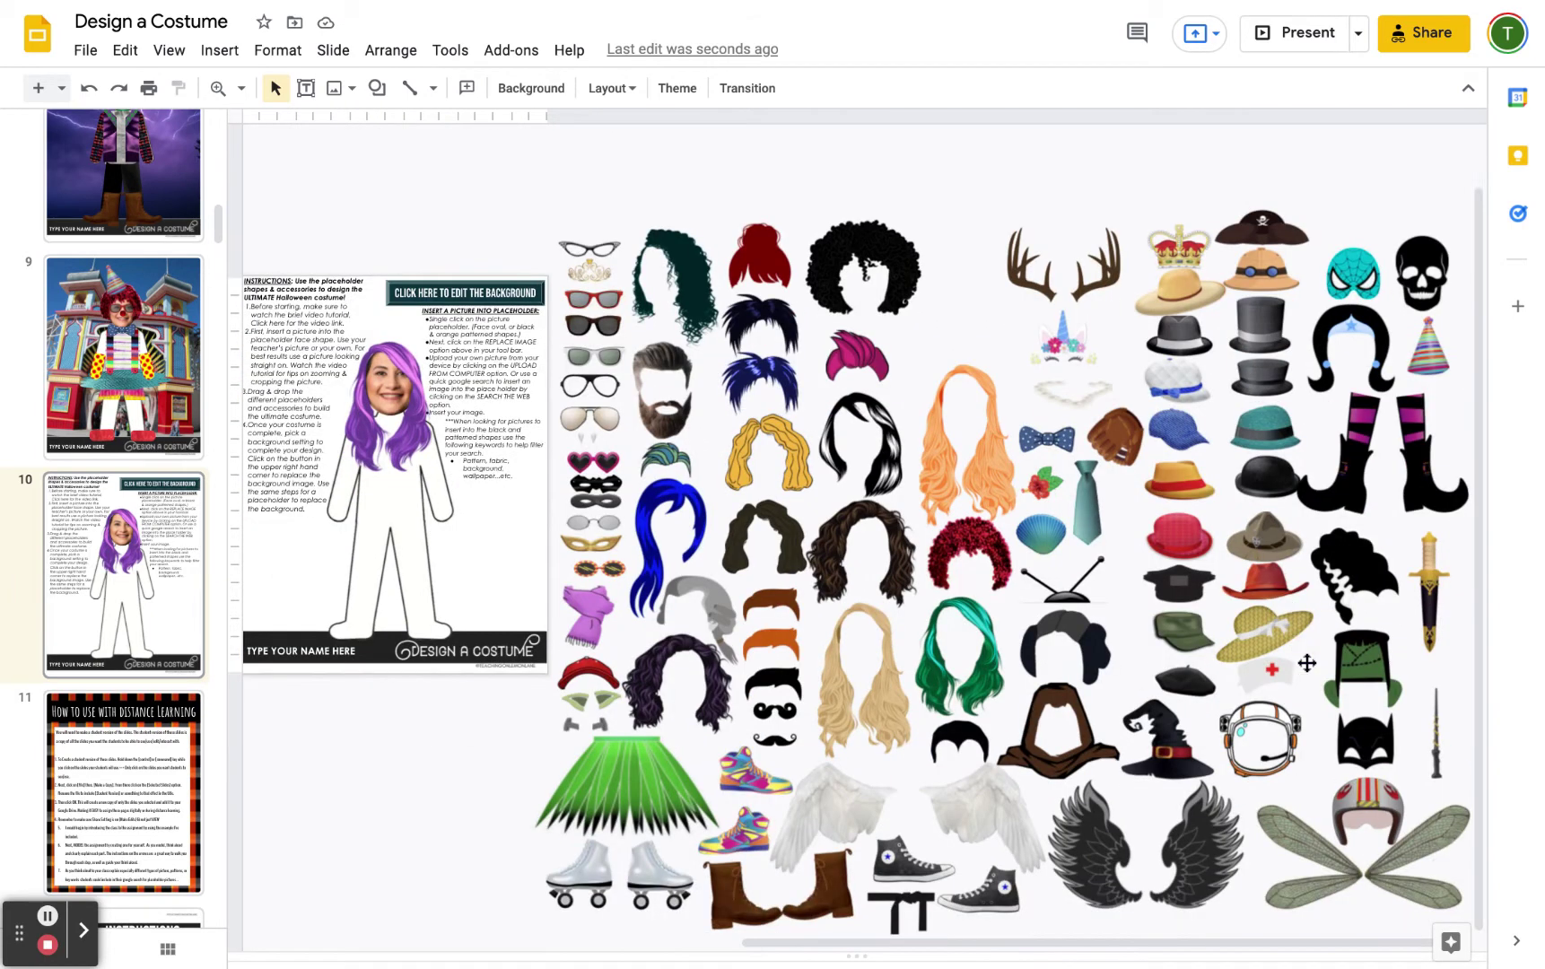
left_click(1167, 744)
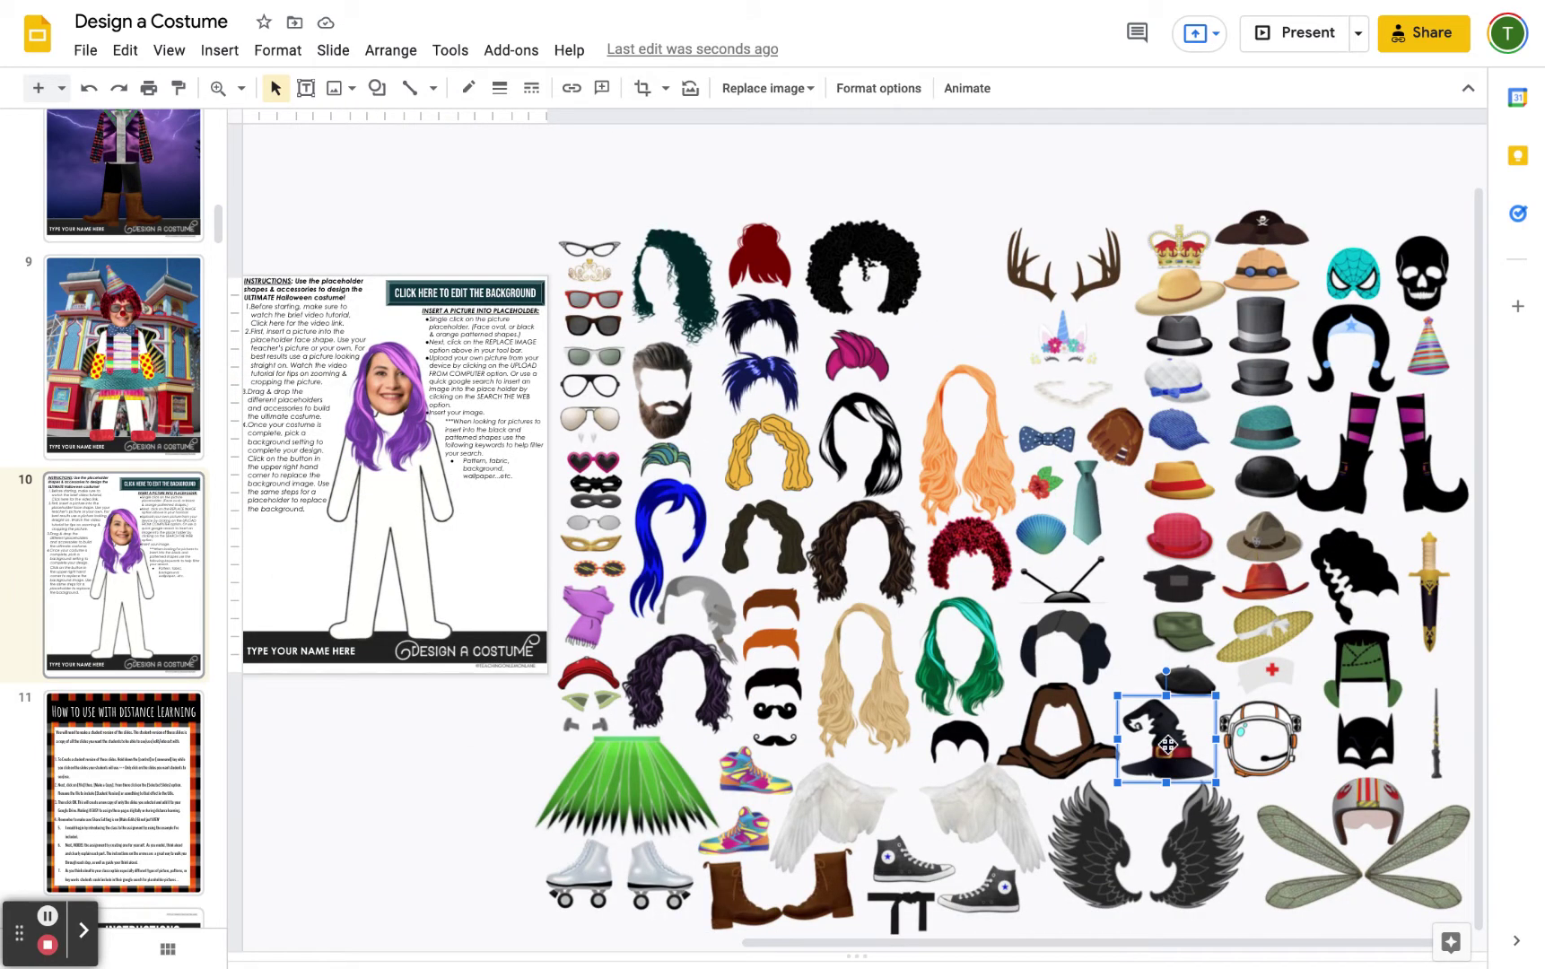
left_click_drag(1166, 744, 1164, 738)
left_click_drag(700, 616, 403, 316)
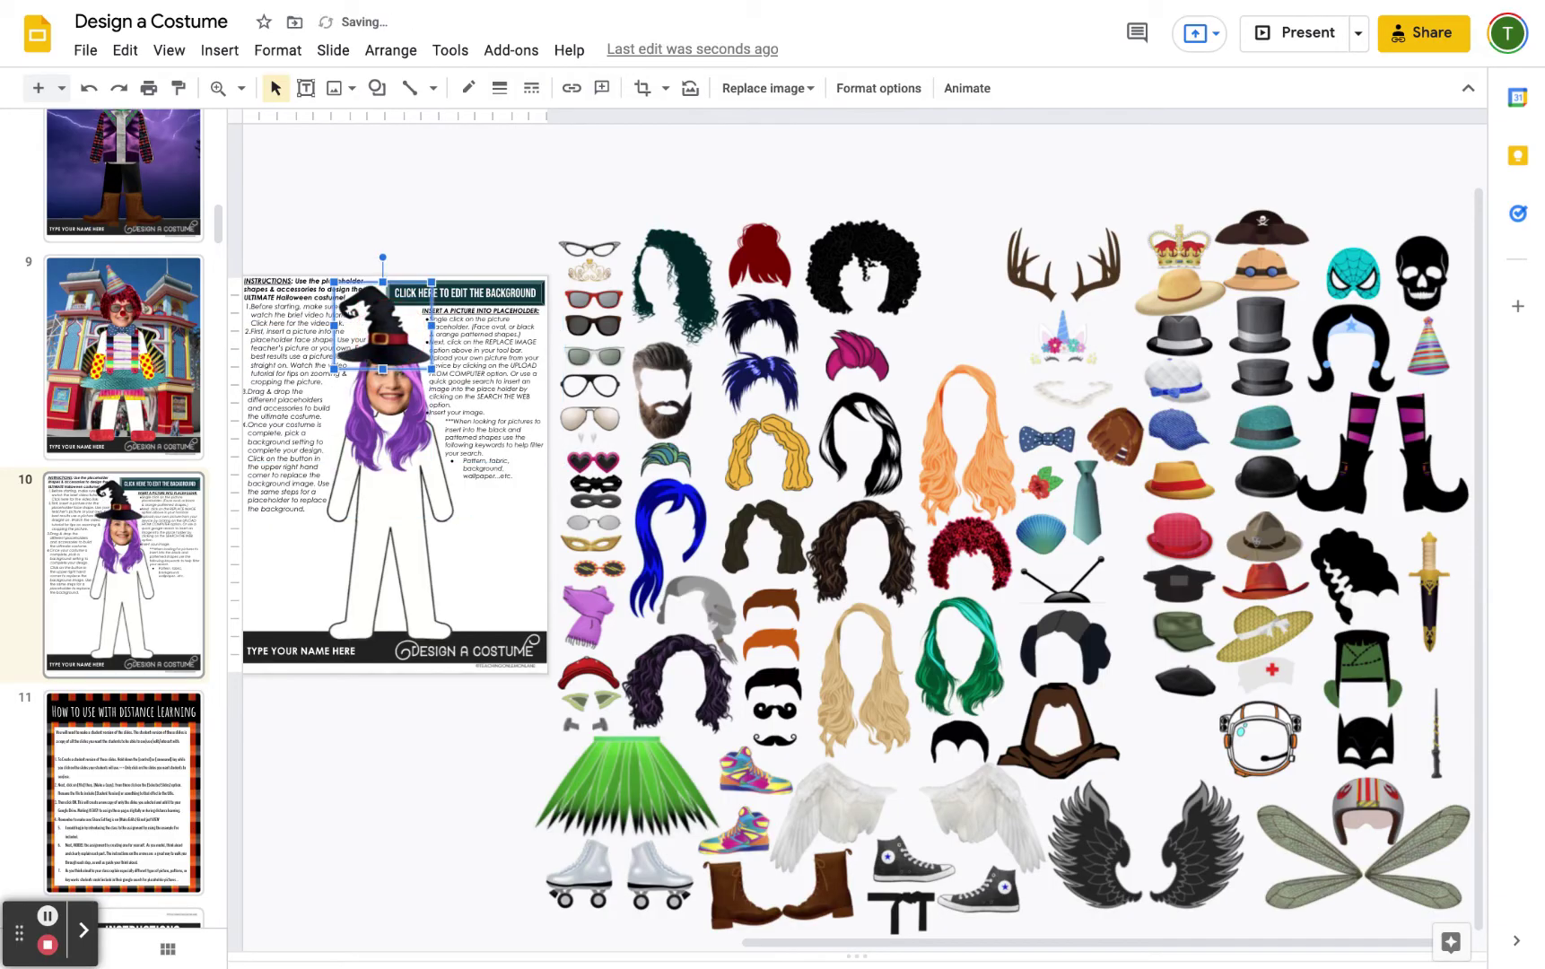
left_click(765, 181)
left_click(409, 430)
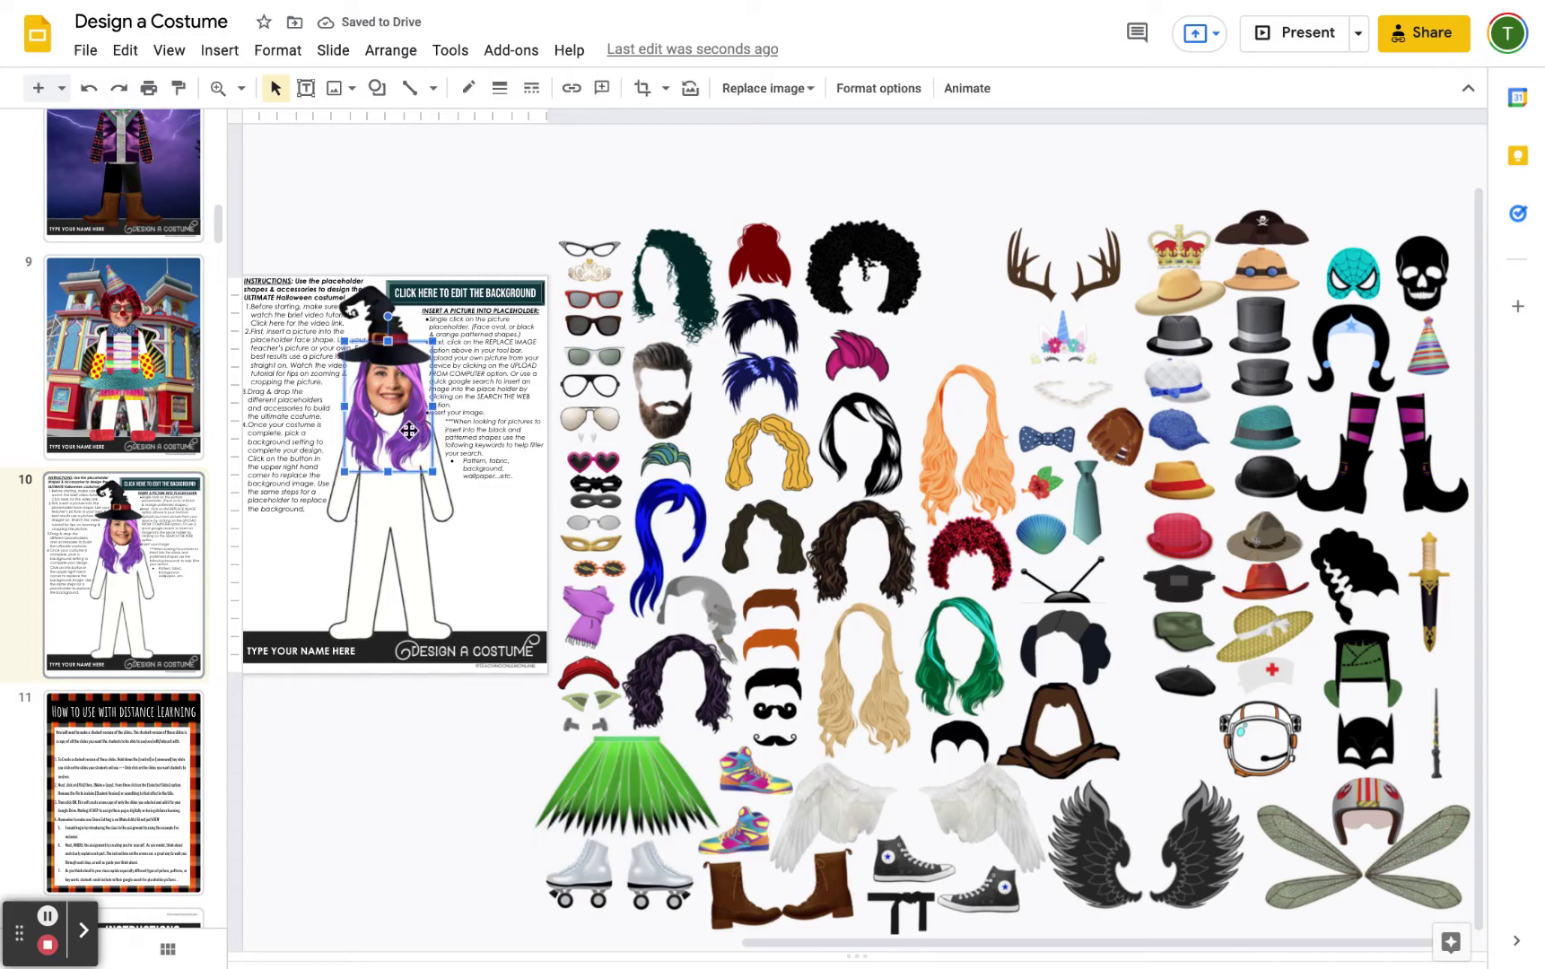
- Bring the purple-haired face image to the front with Arrange > Order
left_click(382, 52)
left_click(408, 105)
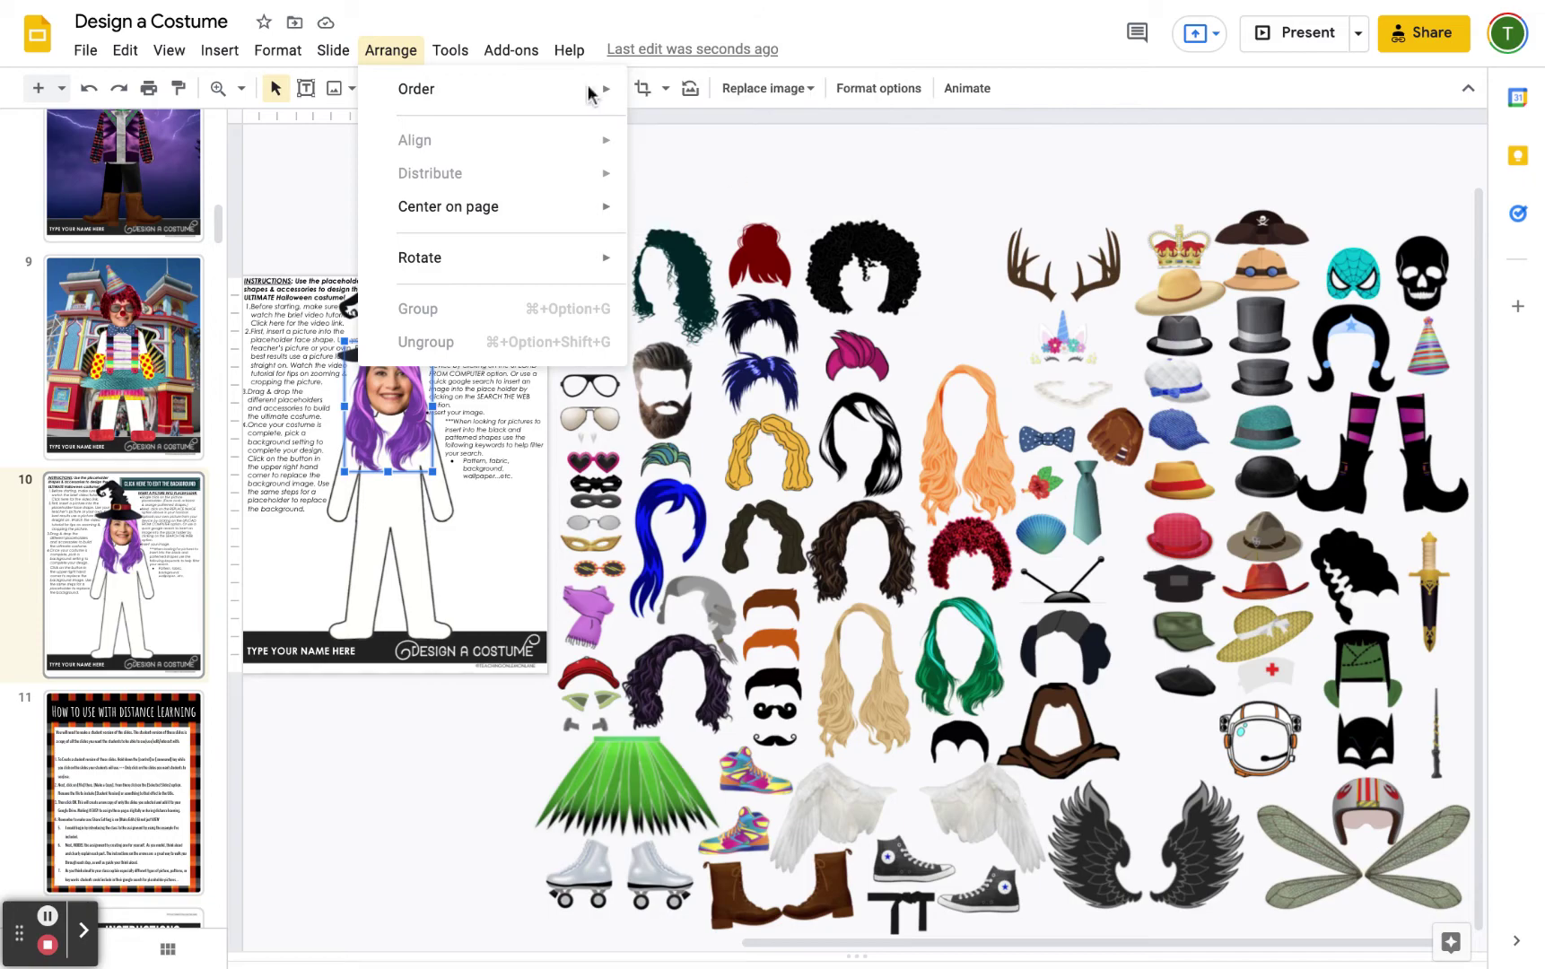
mouse_move(591, 93)
left_click(684, 99)
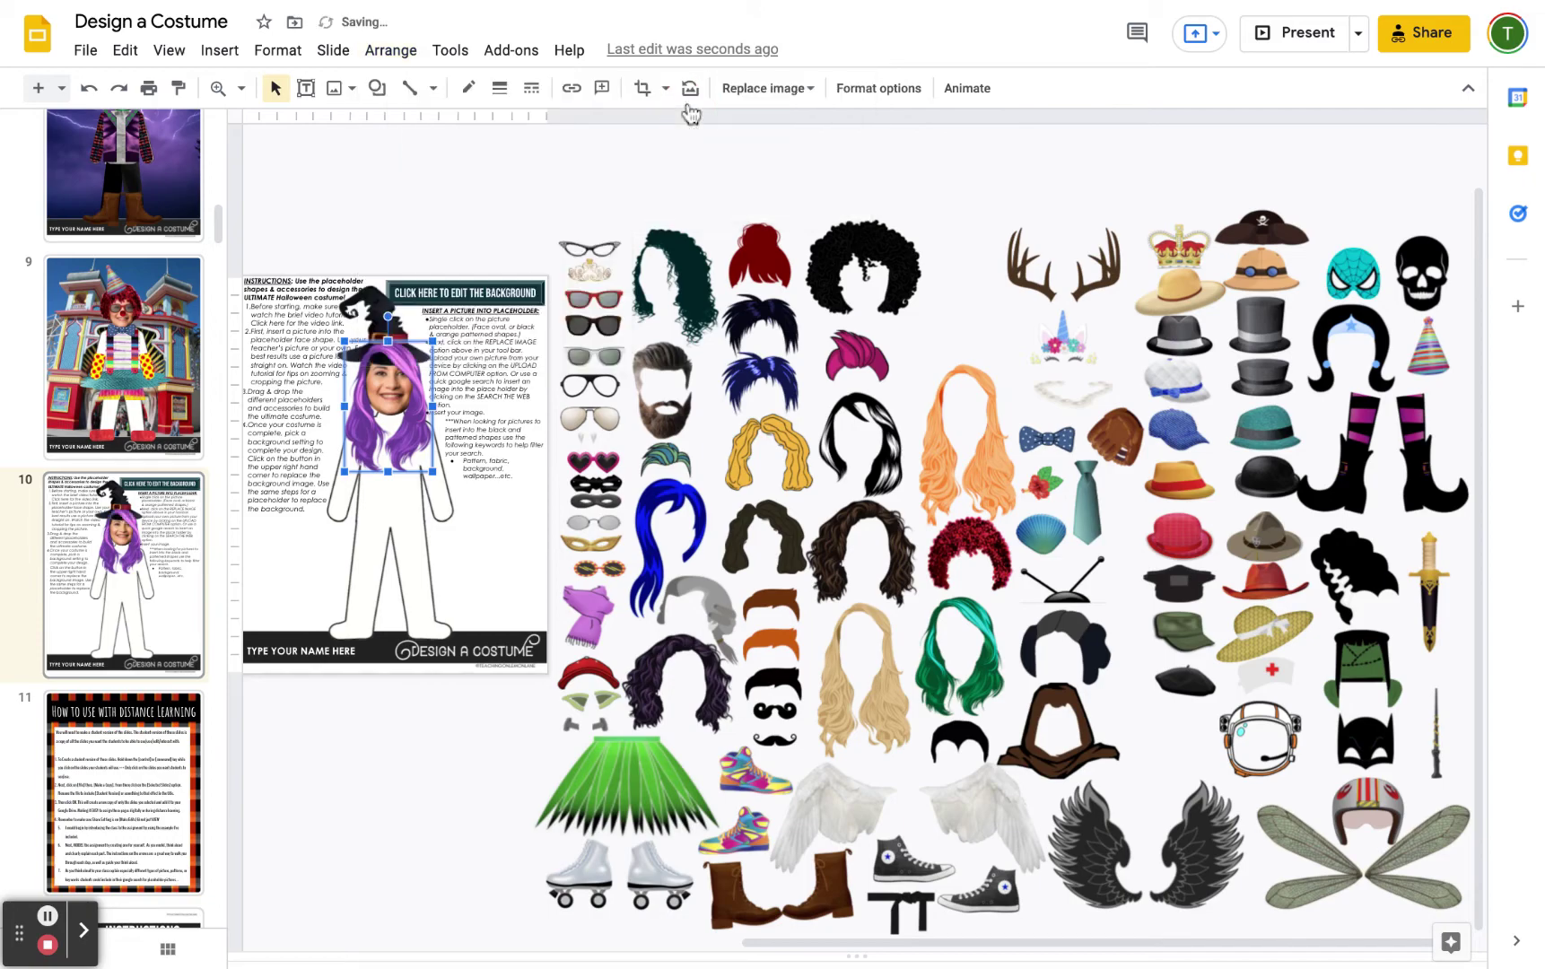
left_click(1051, 175)
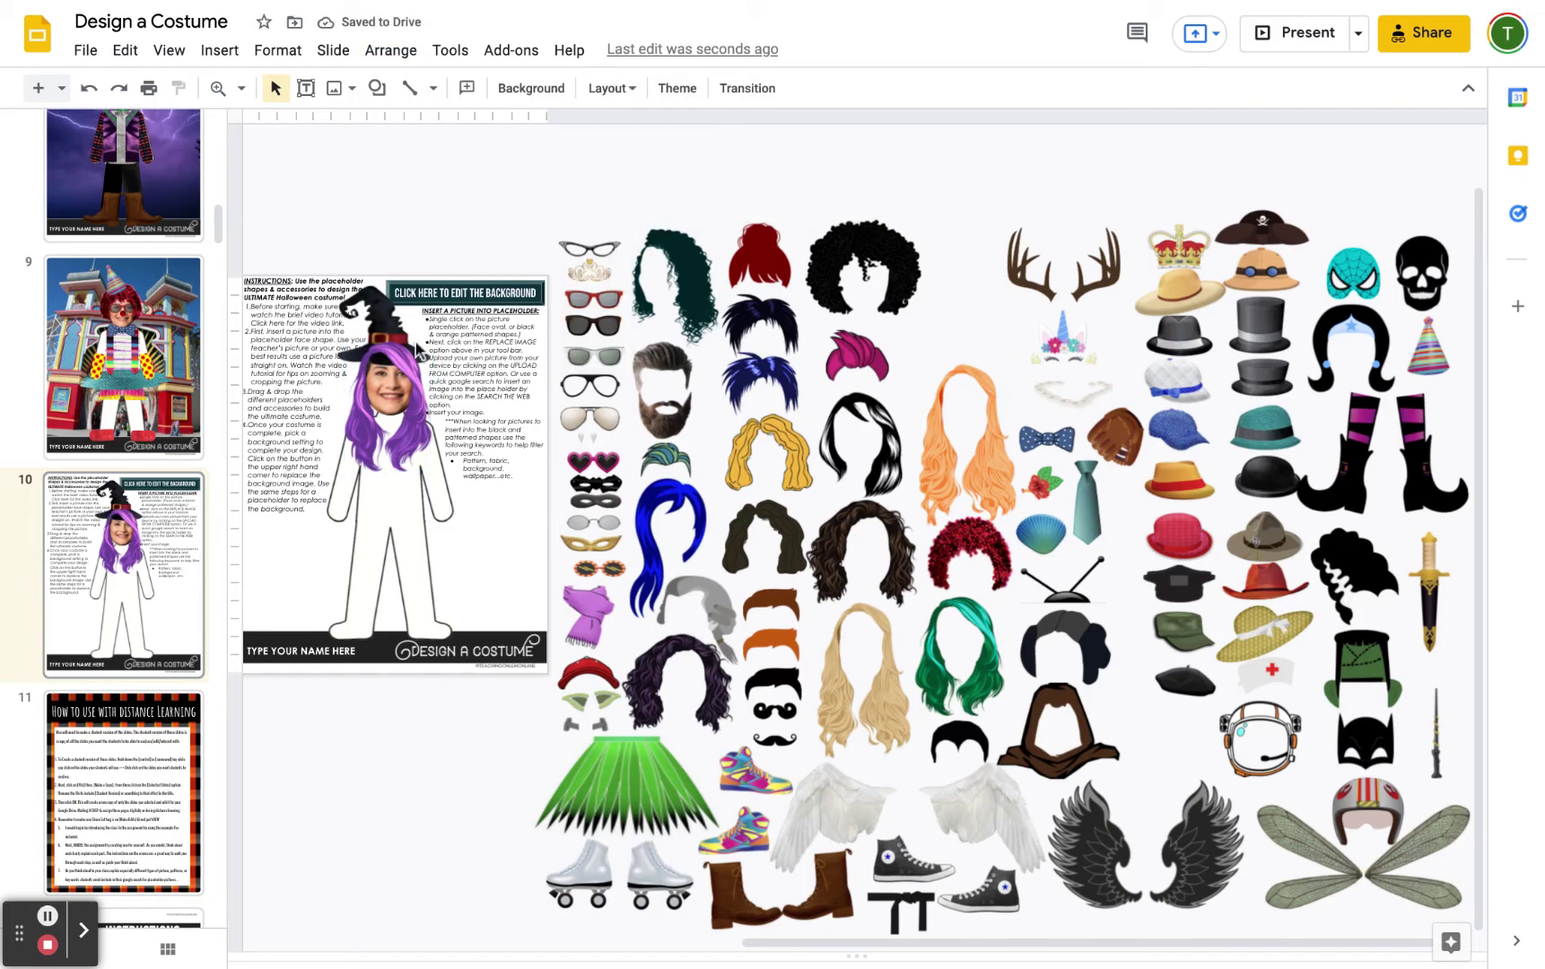
- Bring the witch hat to the front so it sits over the hair and face
left_click(359, 308)
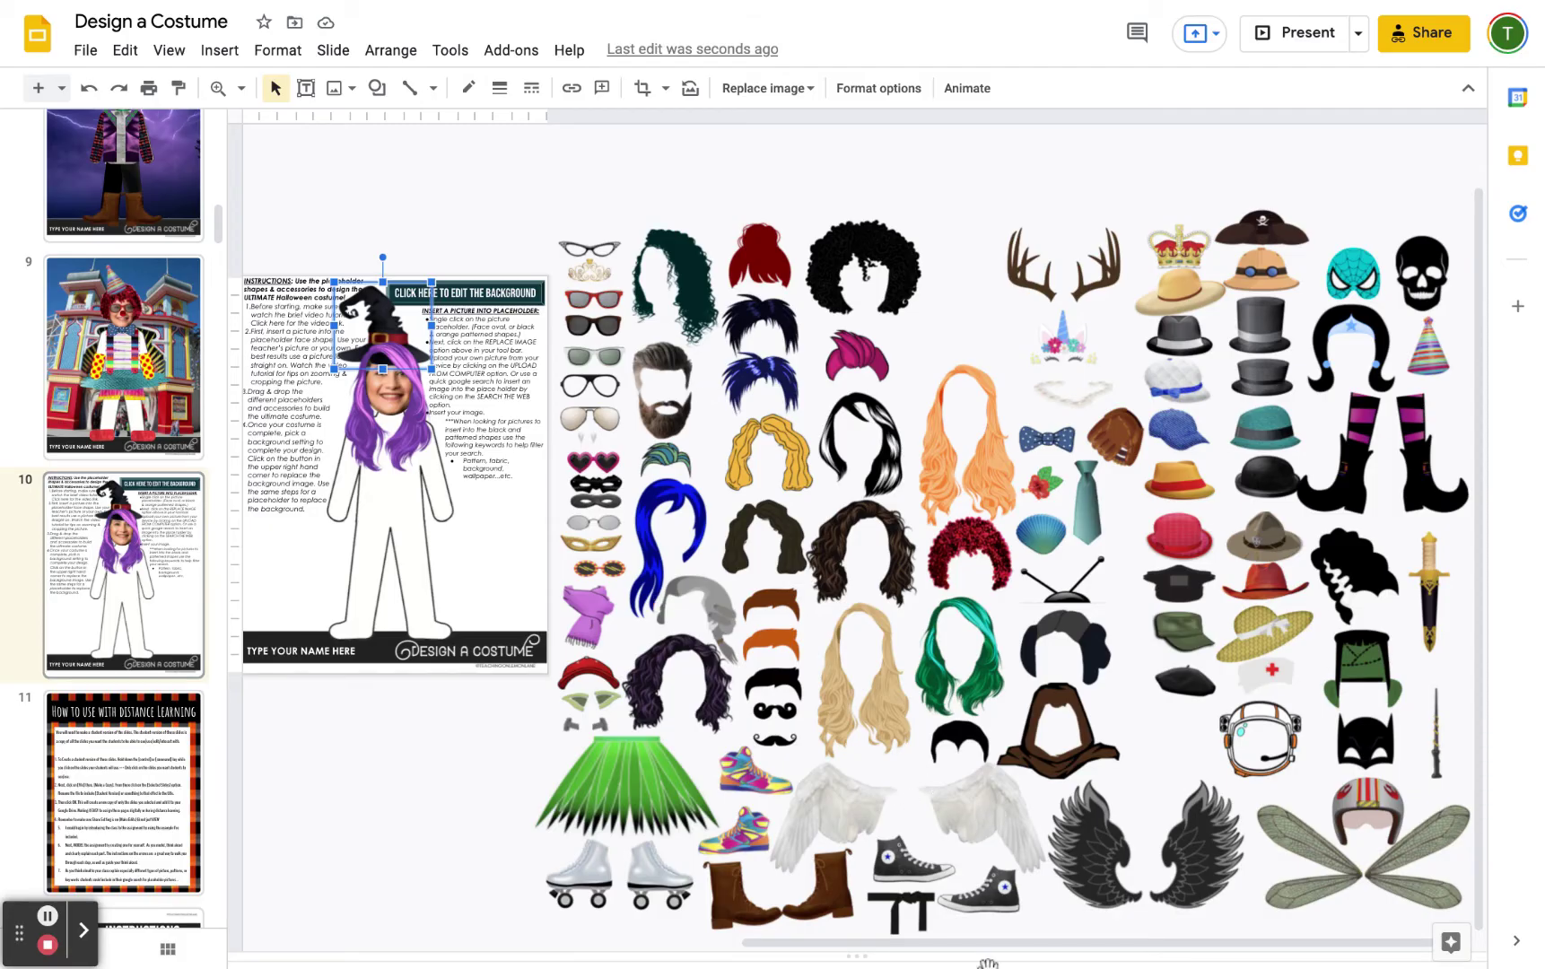
scroll(1022, 949, "left", 5)
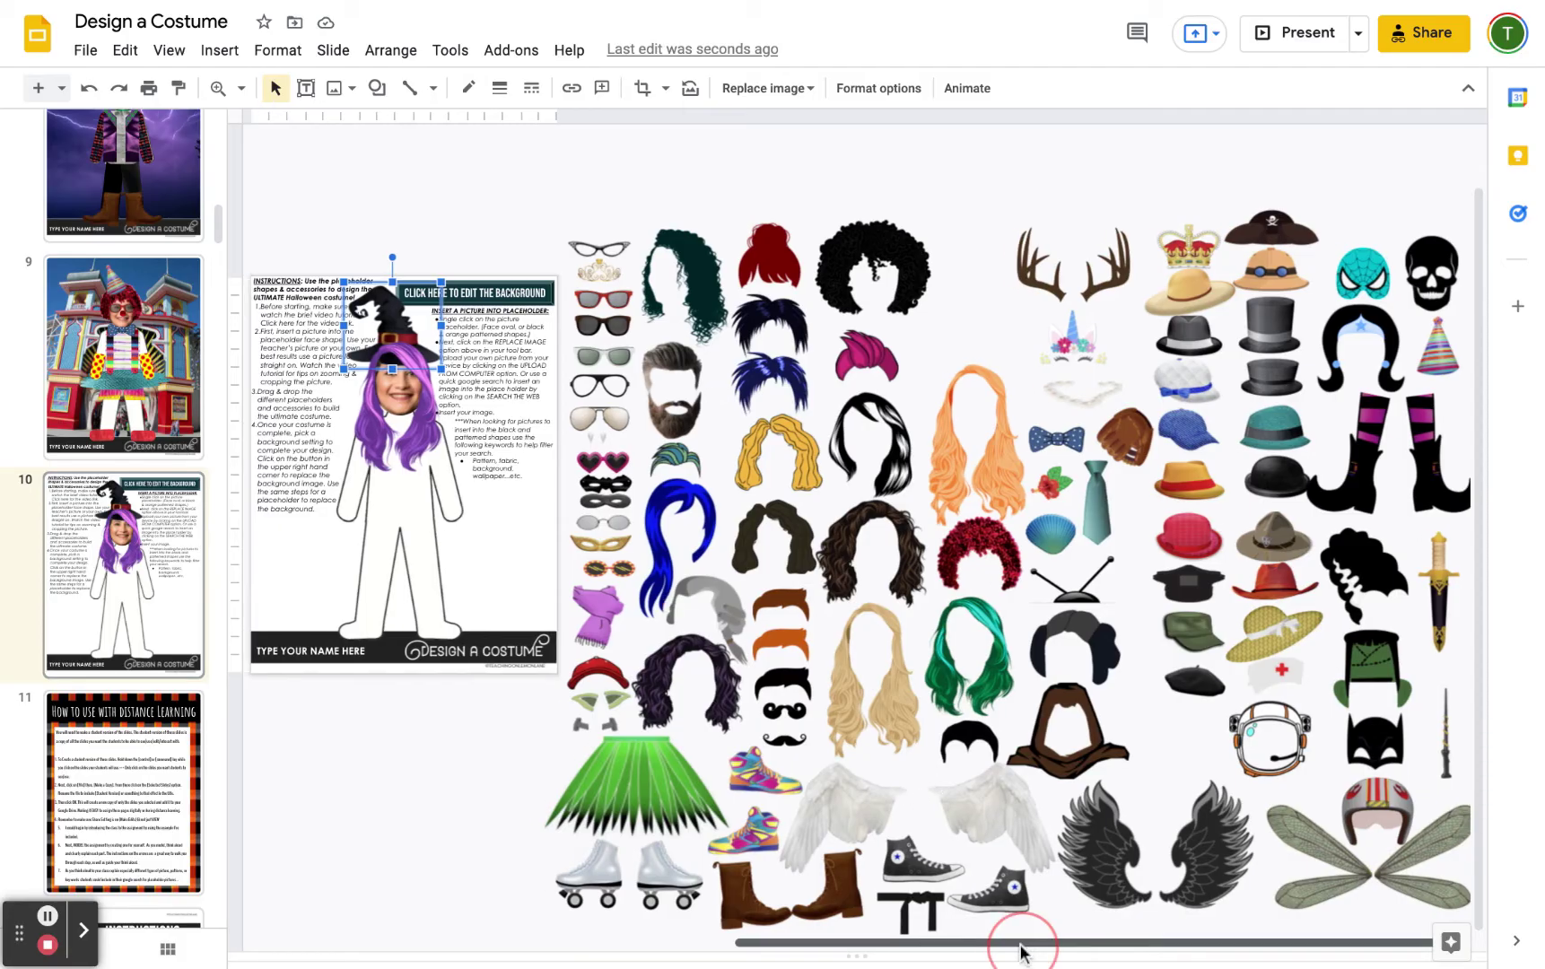
left_click(787, 157)
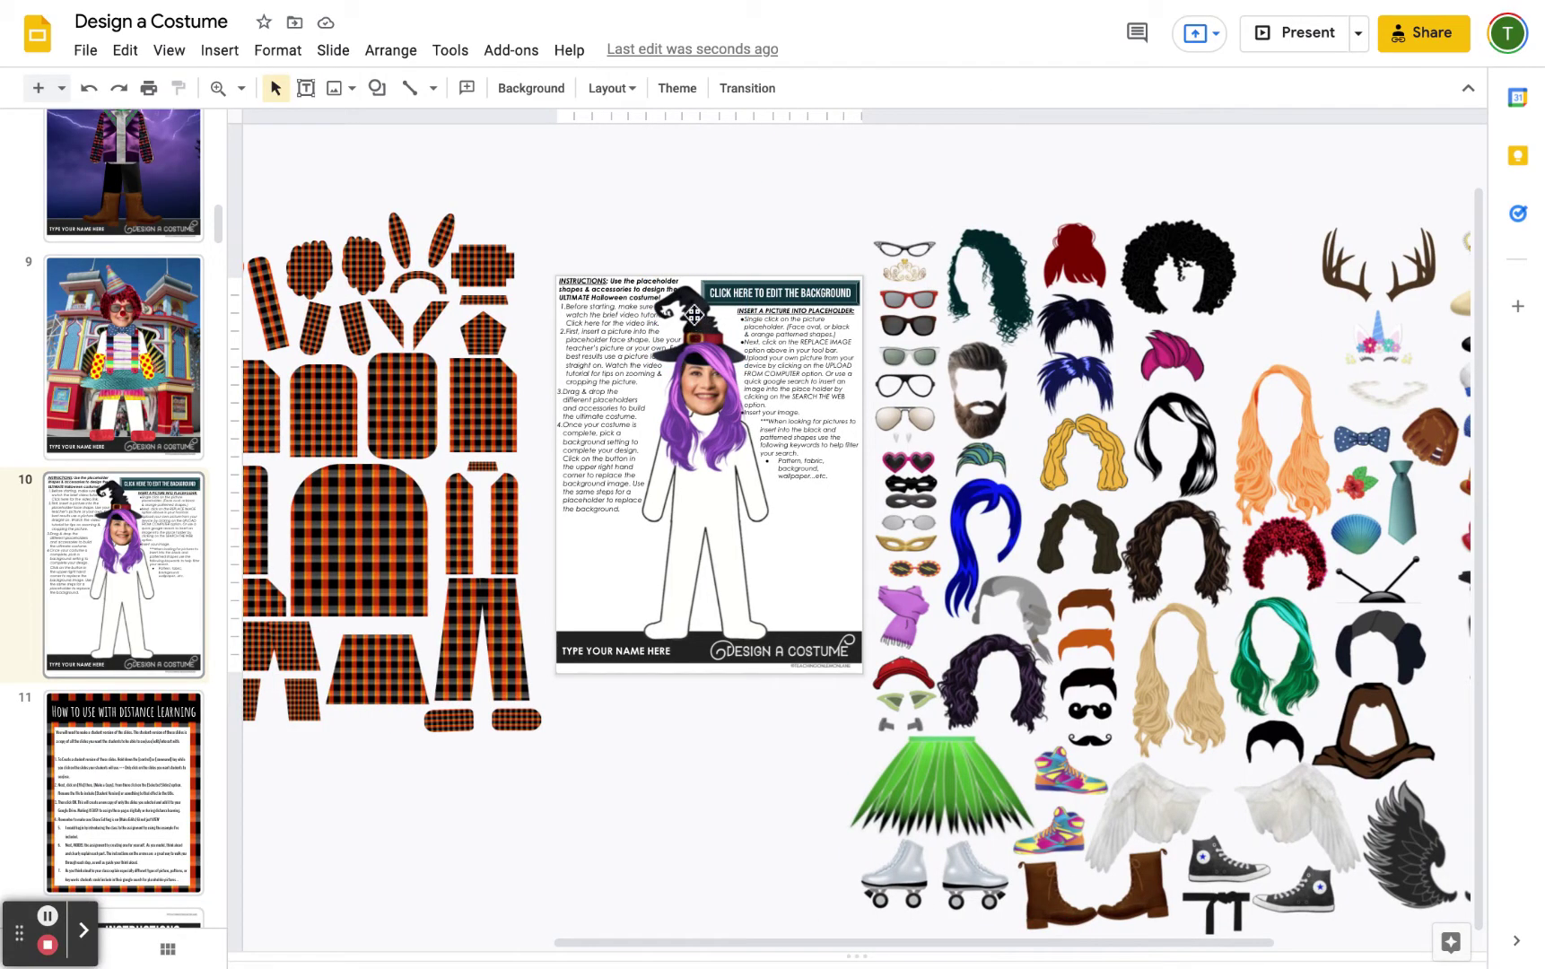
left_click(694, 316)
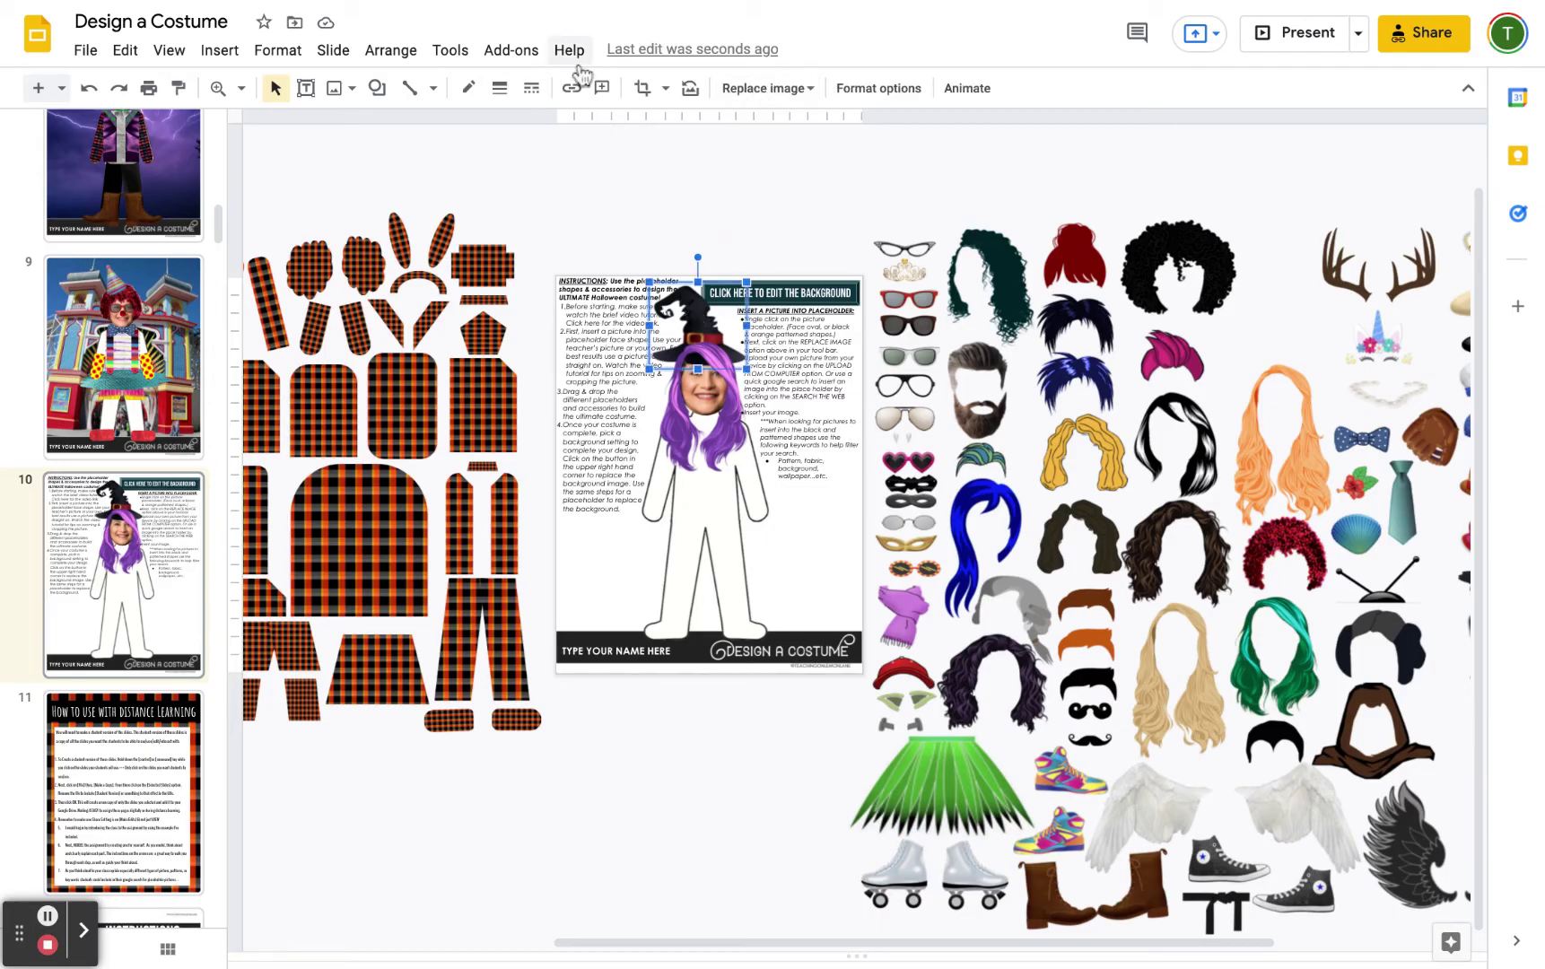
left_click(388, 53)
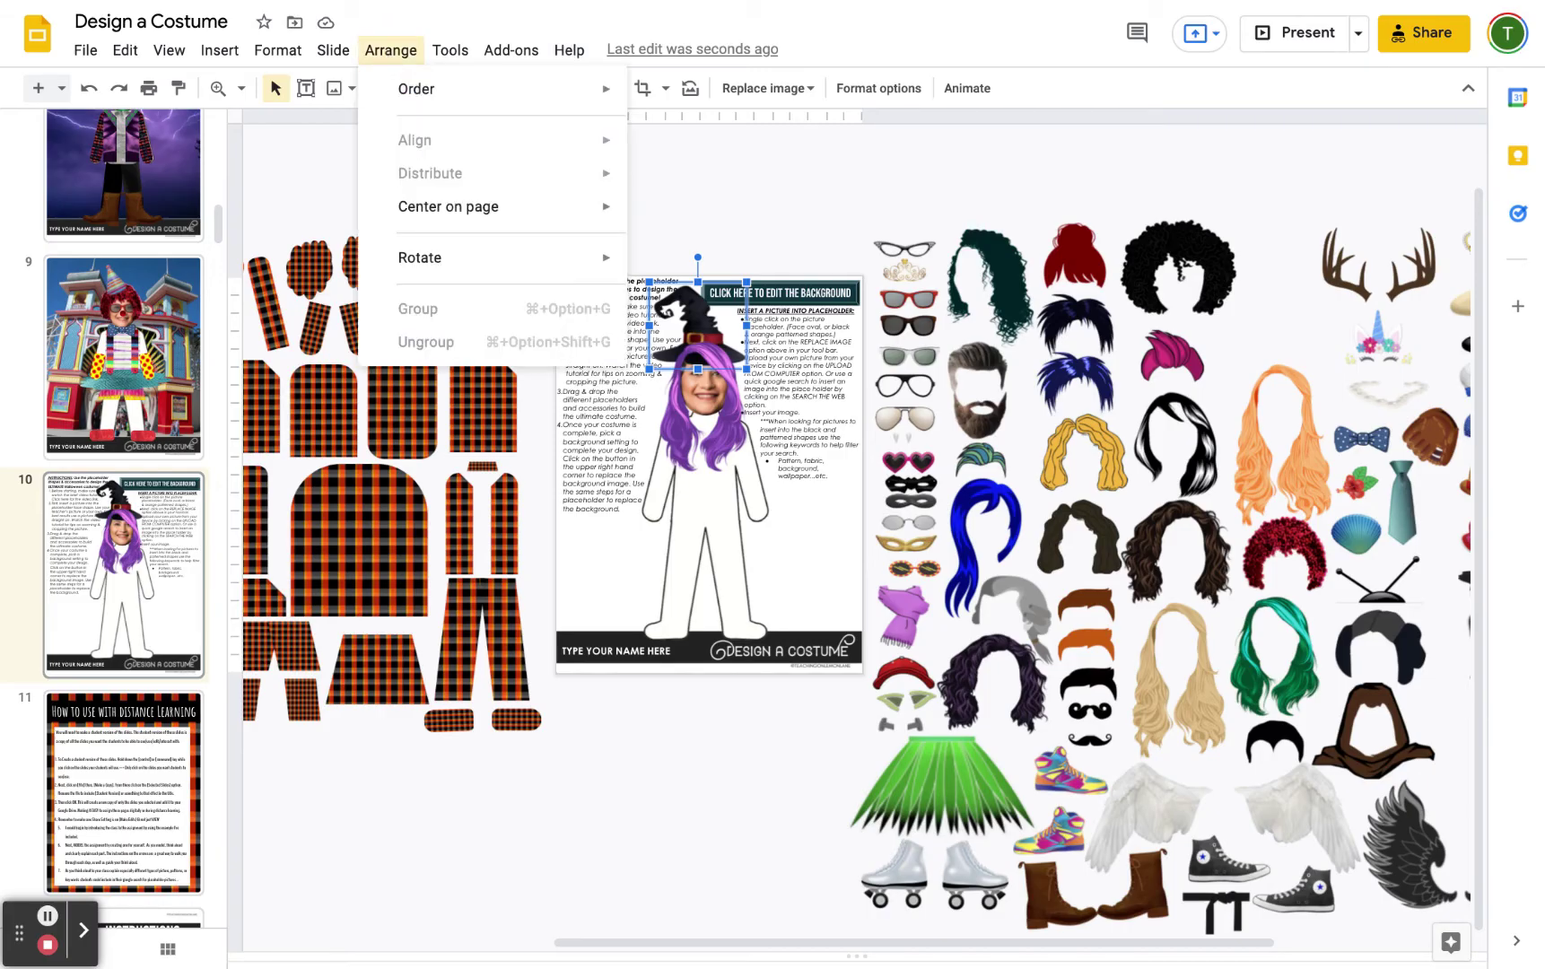
mouse_move(438, 106)
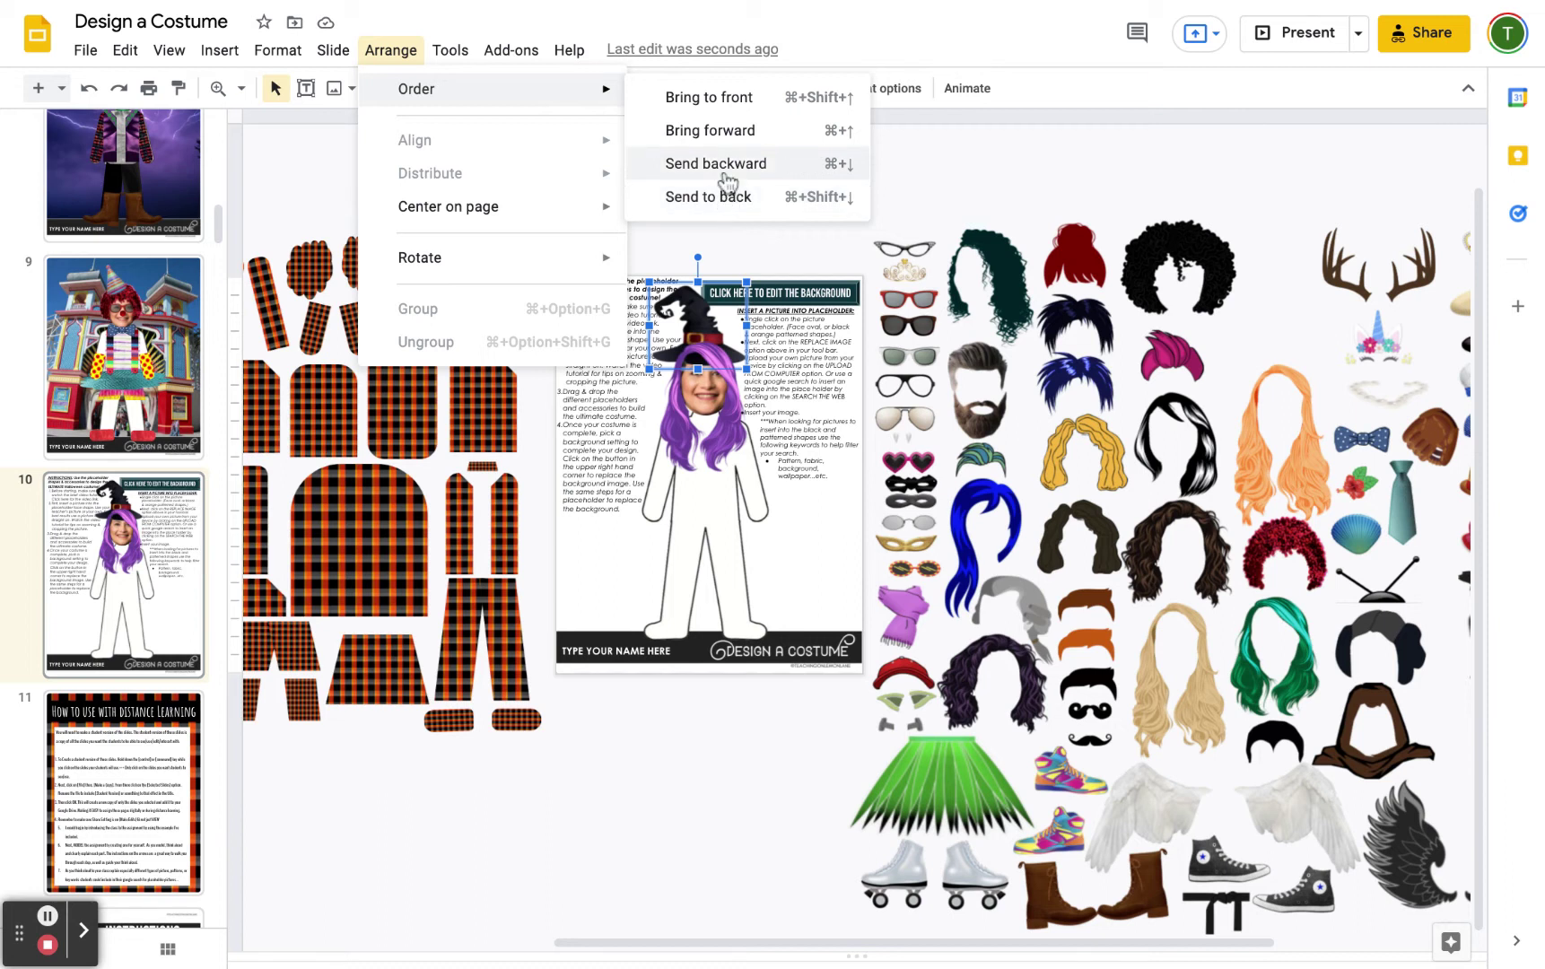
left_click(728, 99)
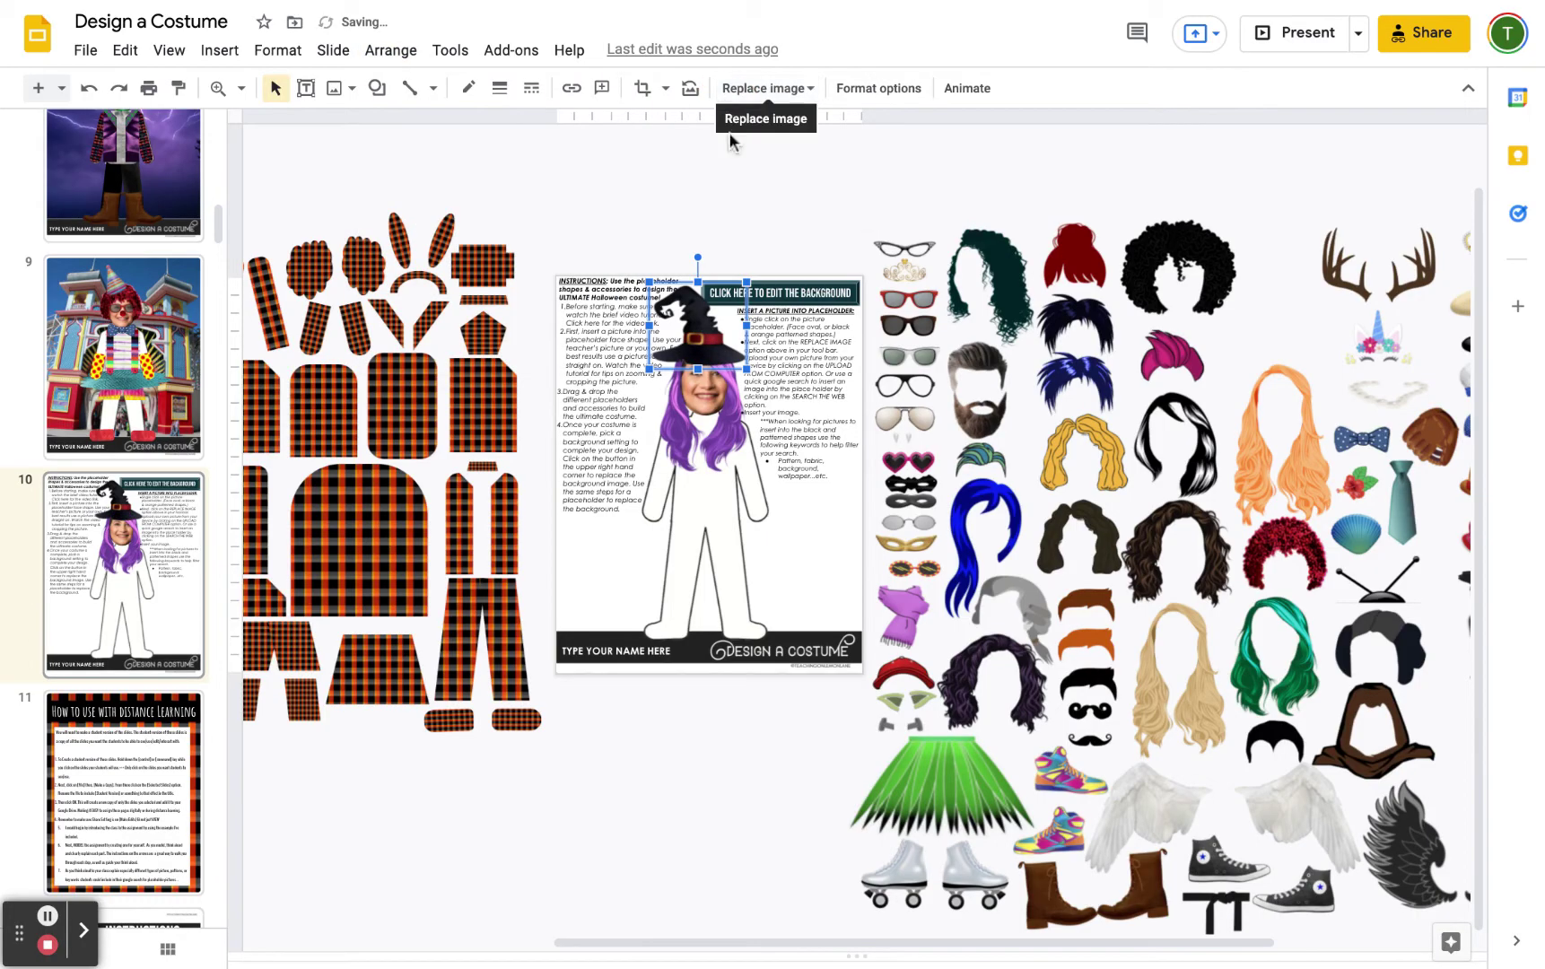
left_click(756, 209)
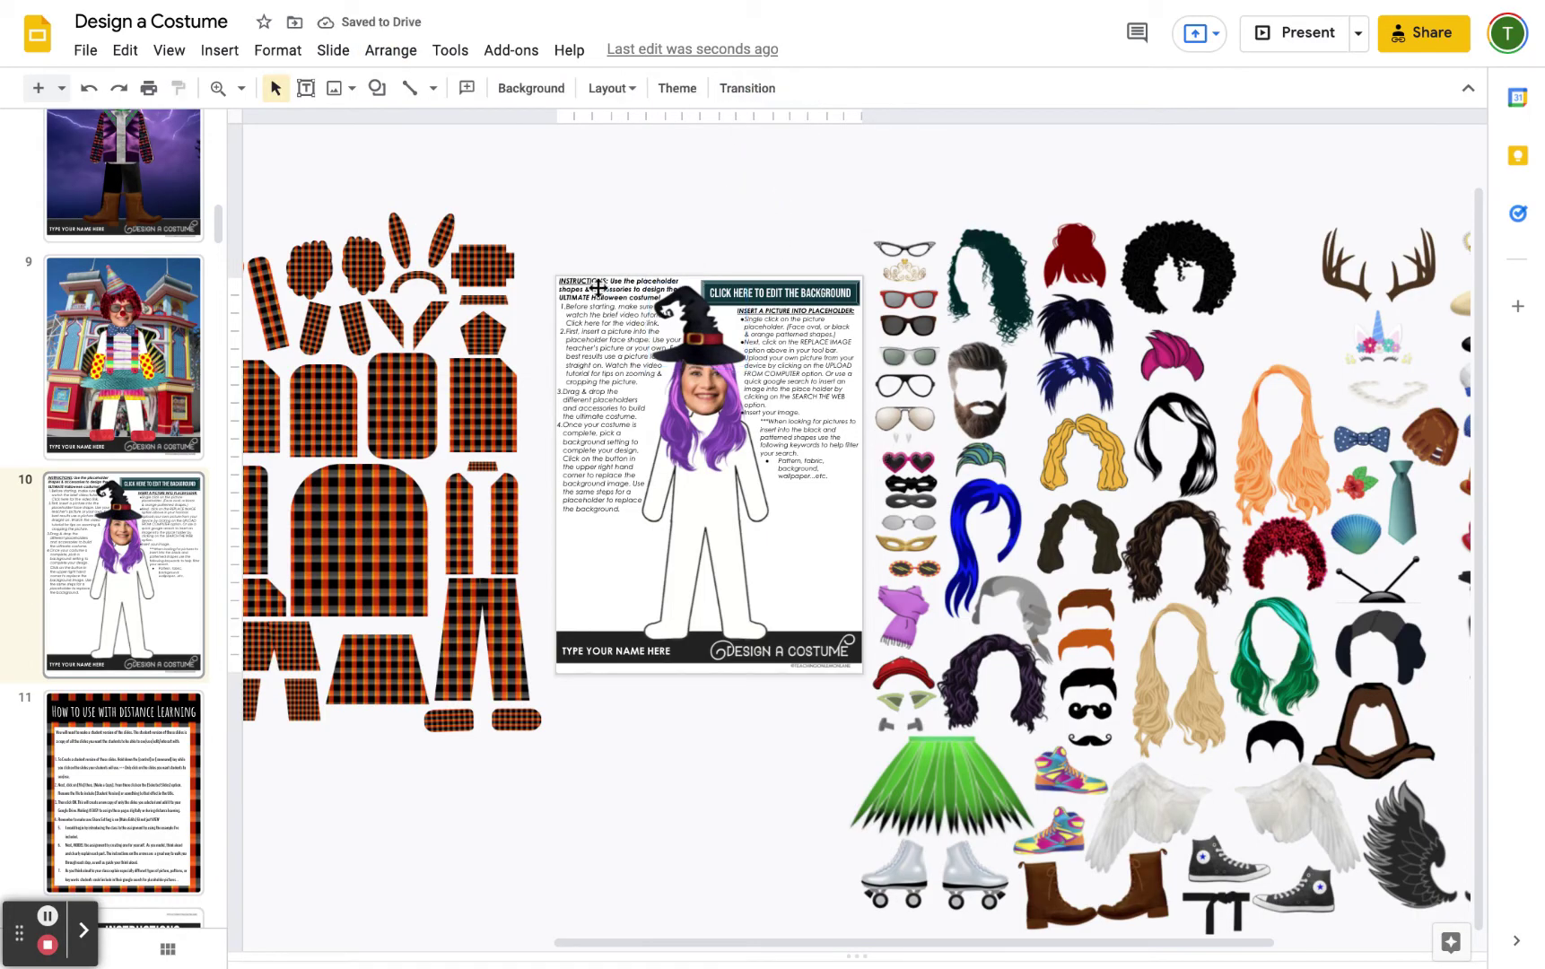
- At 100% zoom, drag the cat-eye glasses from the accessory column onto the face
left_click(241, 88)
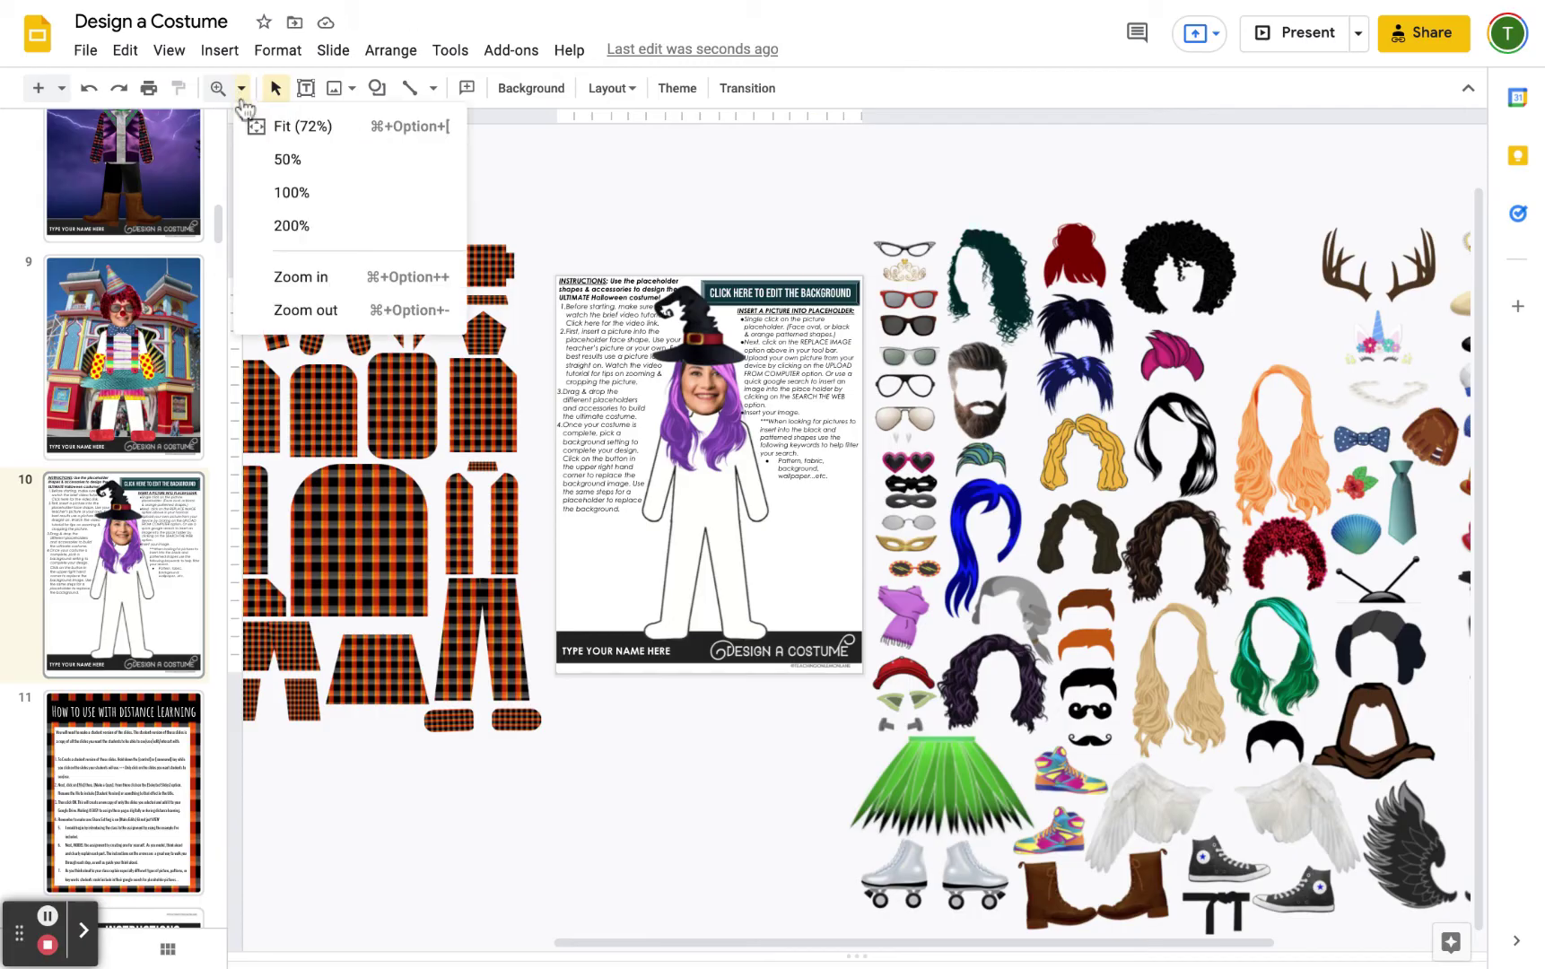
left_click(286, 193)
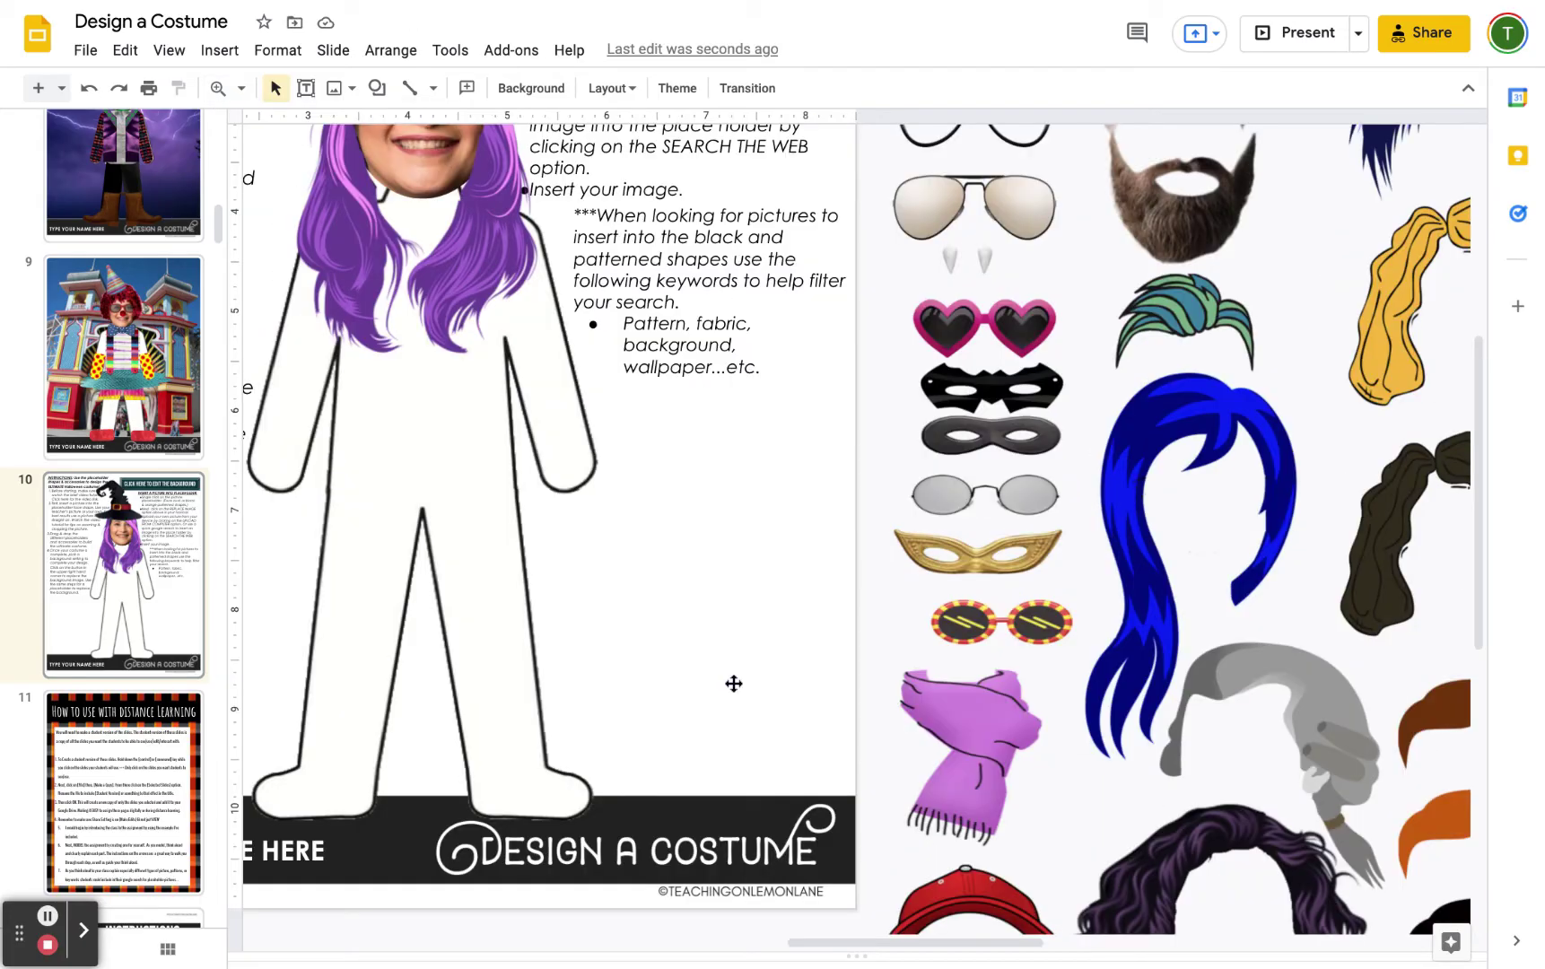
scroll(659, 473, "up", 3)
scroll(659, 473, "up", 2)
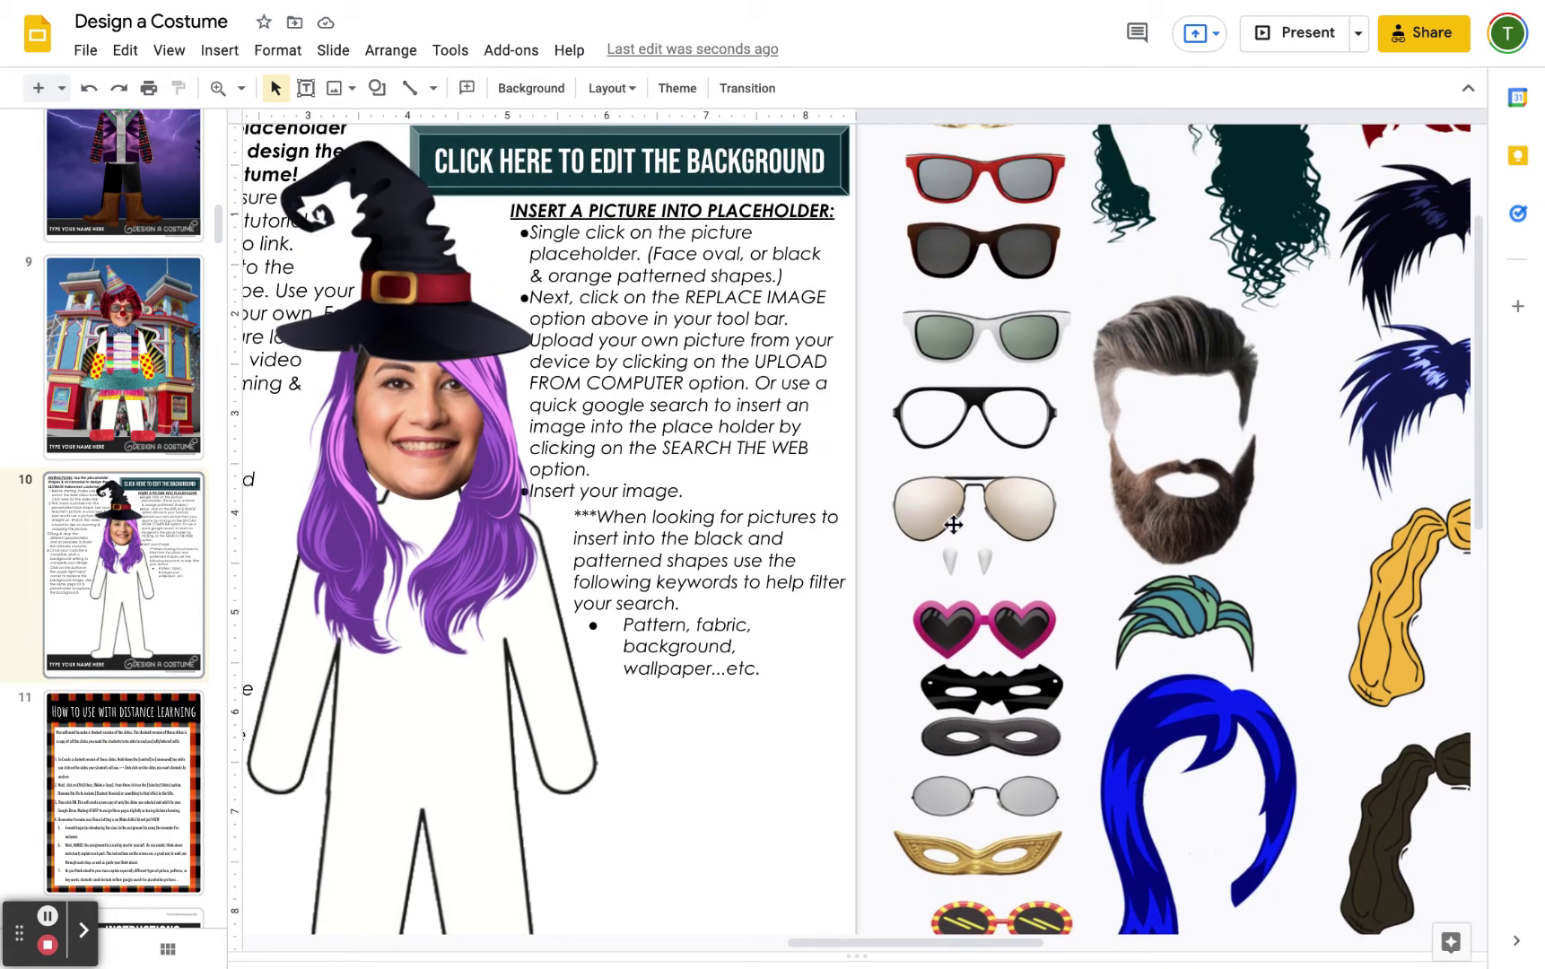
scroll(954, 525, "up", 4)
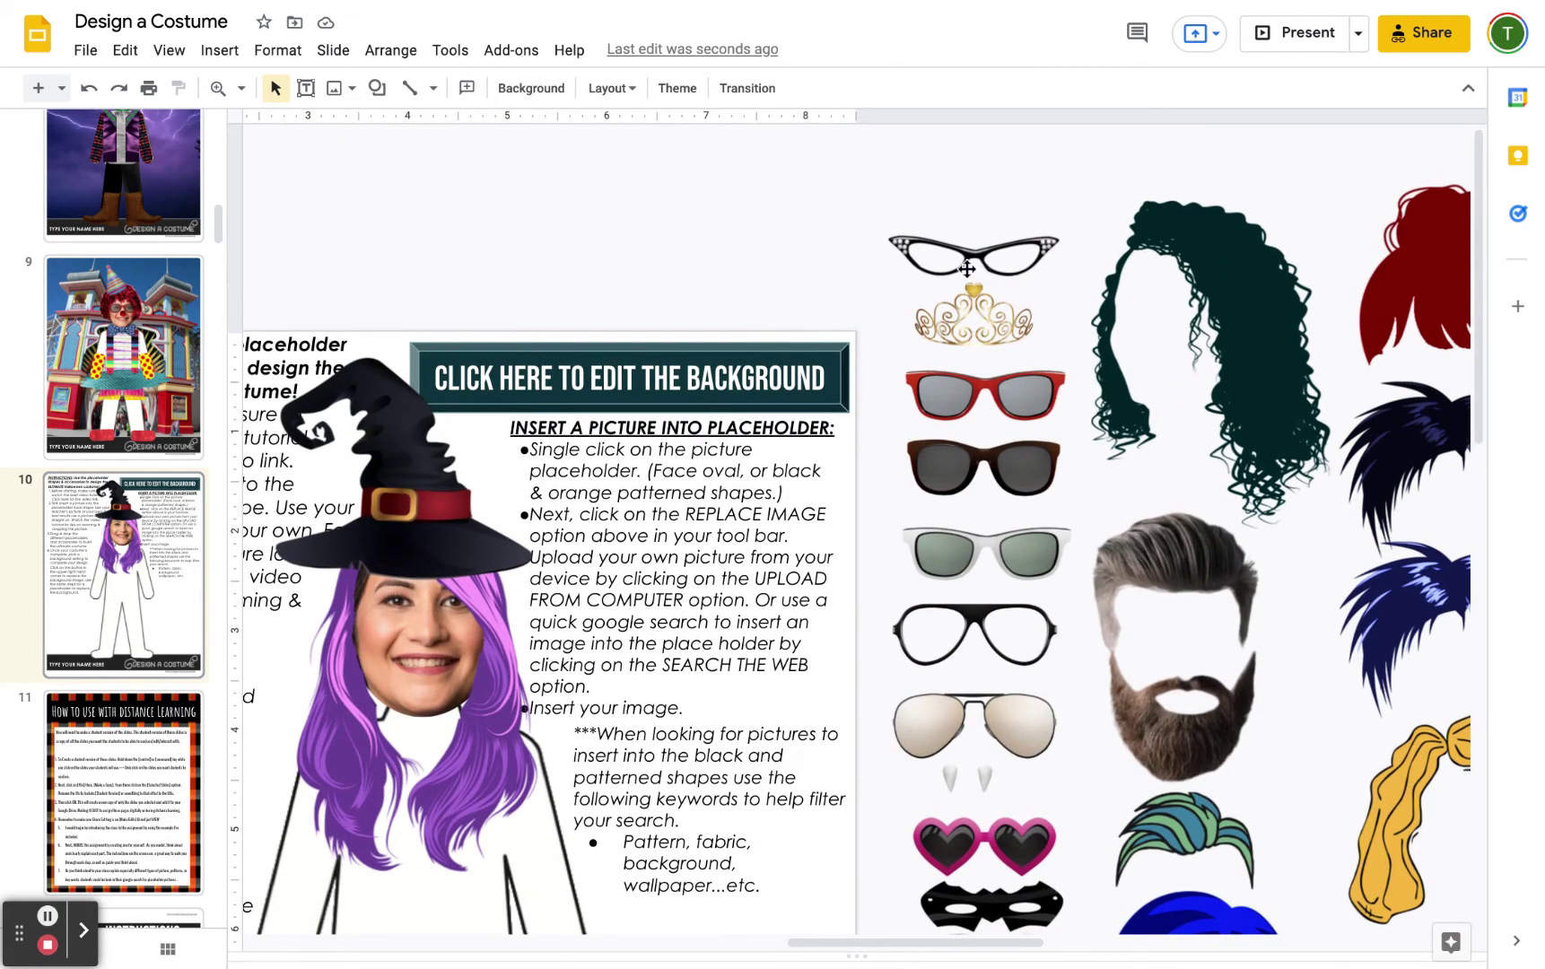
left_click_drag(974, 256, 419, 612)
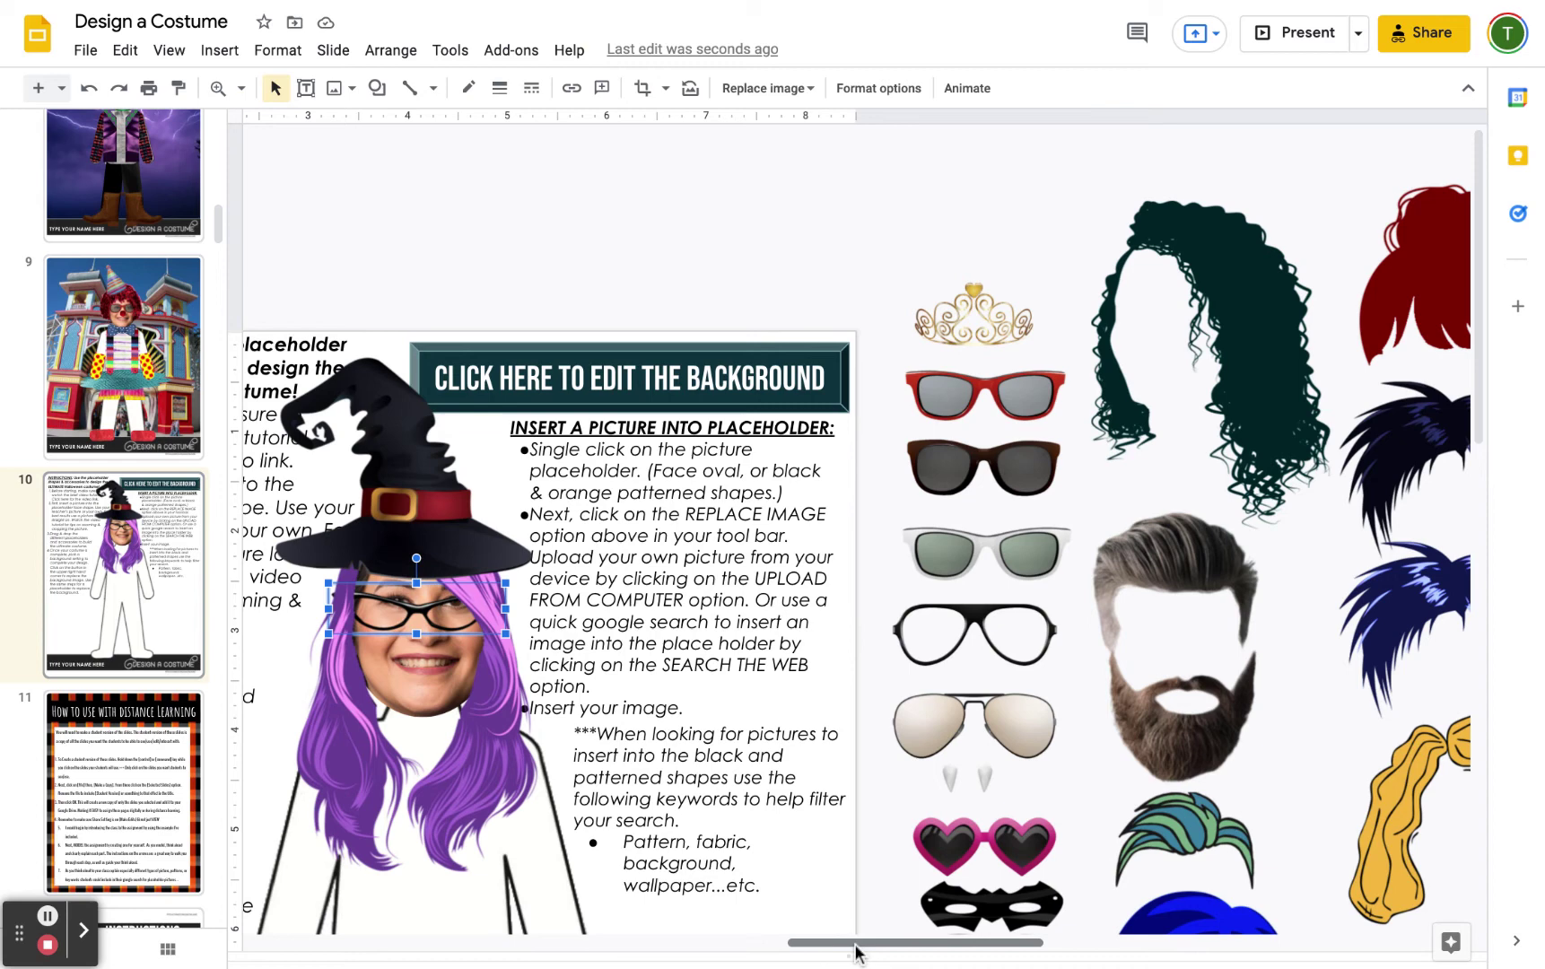
scroll(855, 950, "left", 10)
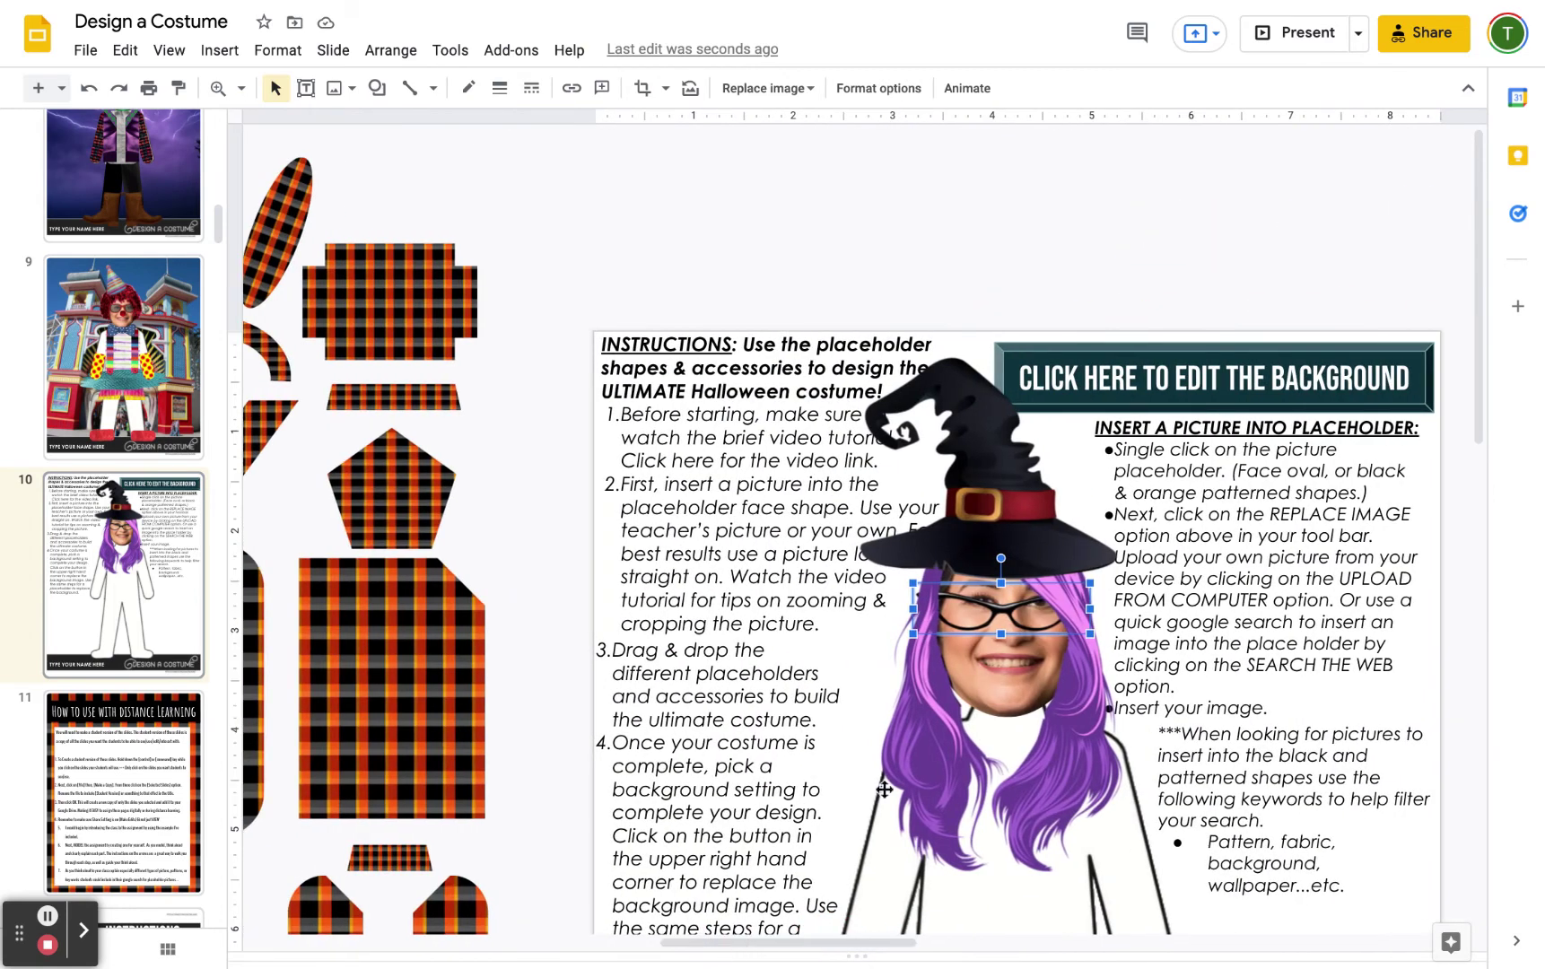
- Pull the purple hair image off the face to the left
left_click(1116, 422)
left_click(1001, 617)
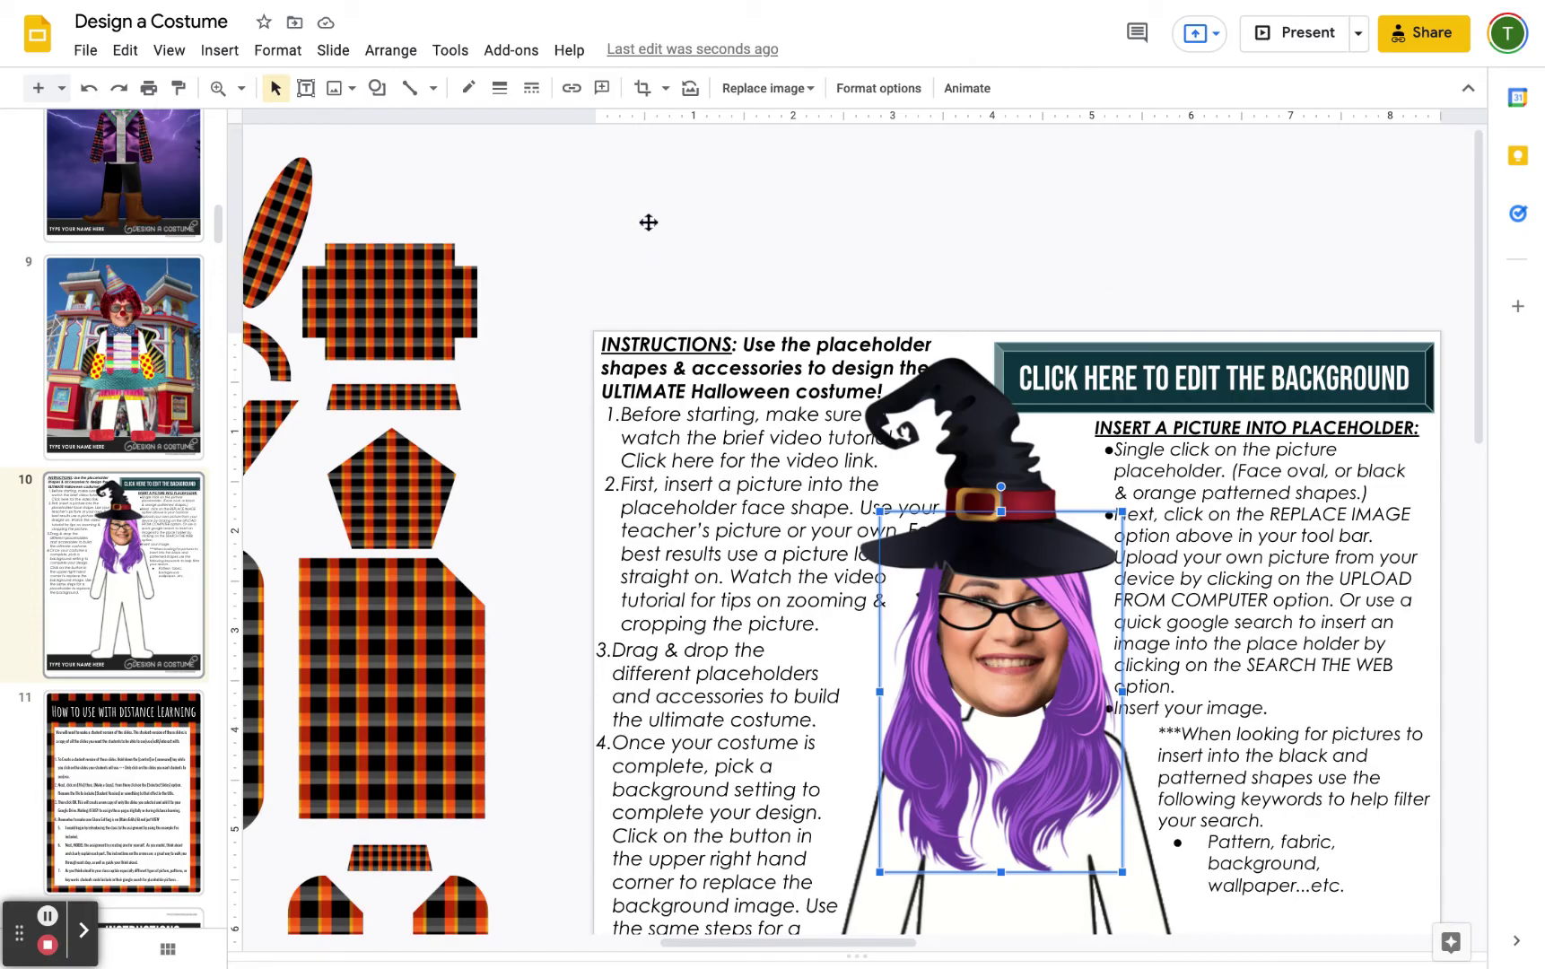
left_click(392, 52)
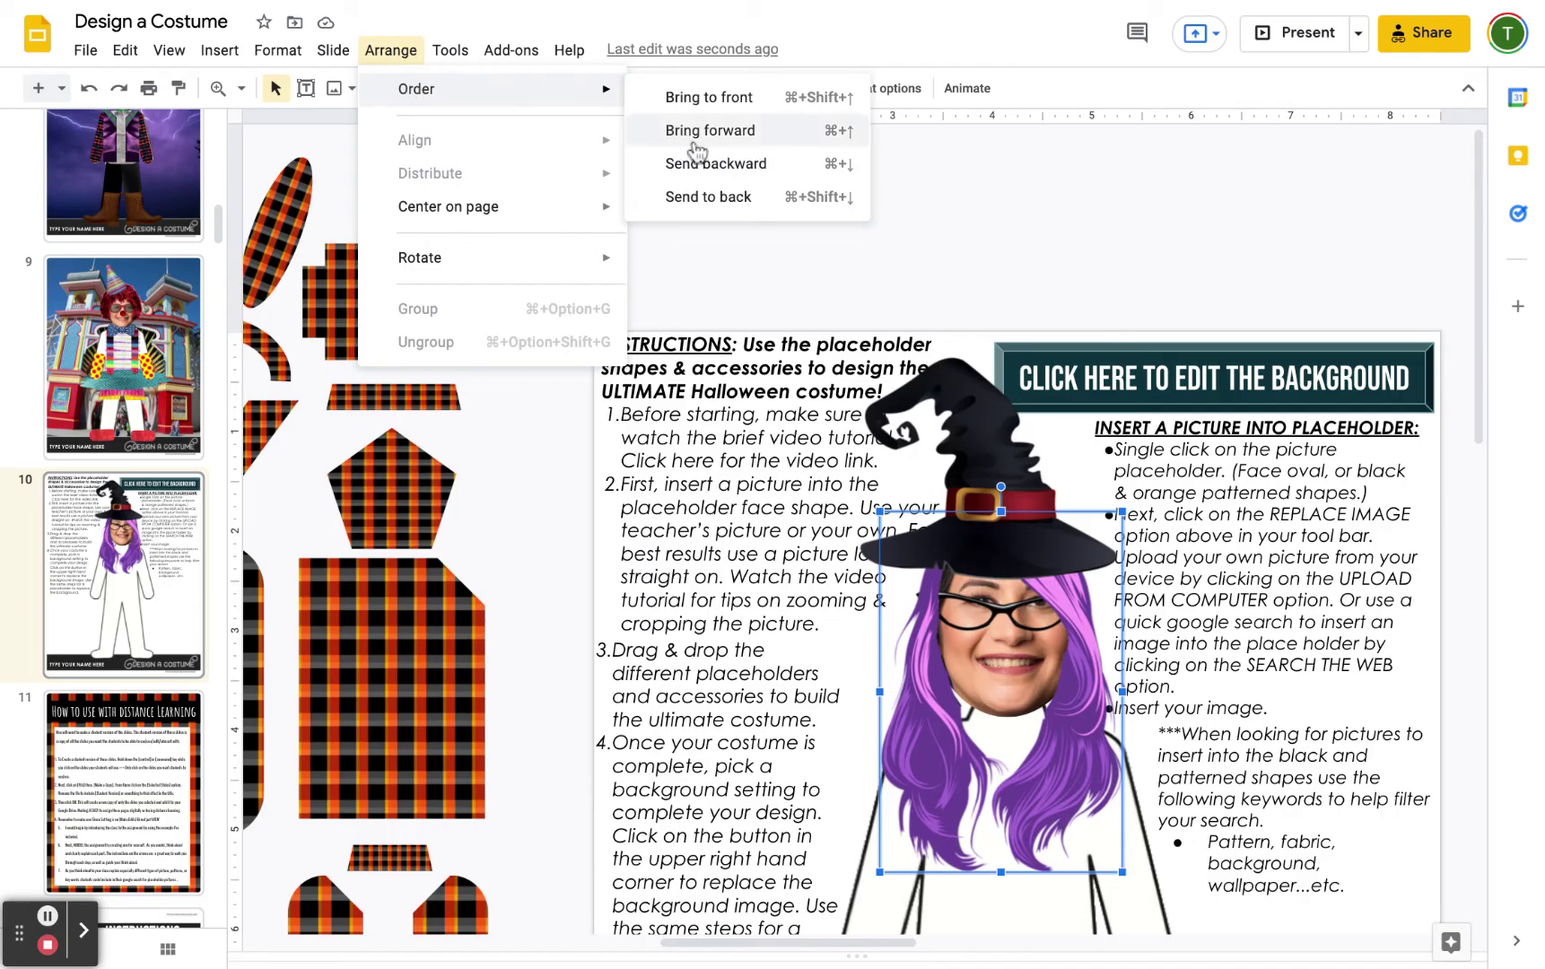
left_click(1065, 179)
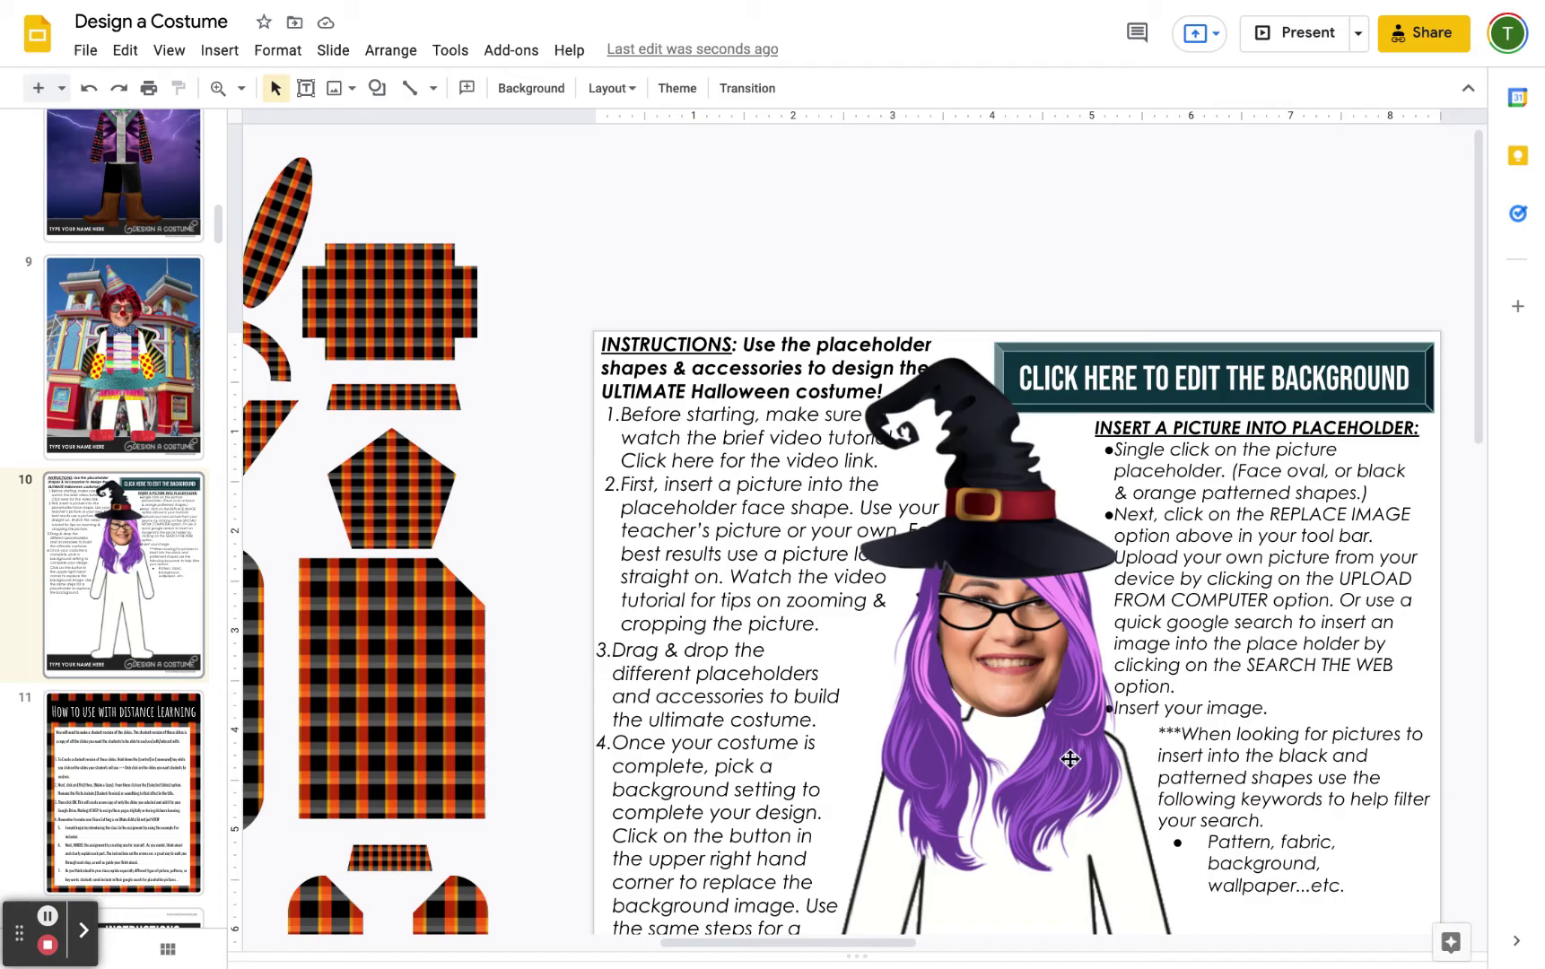
left_click_drag(1070, 758, 743, 759)
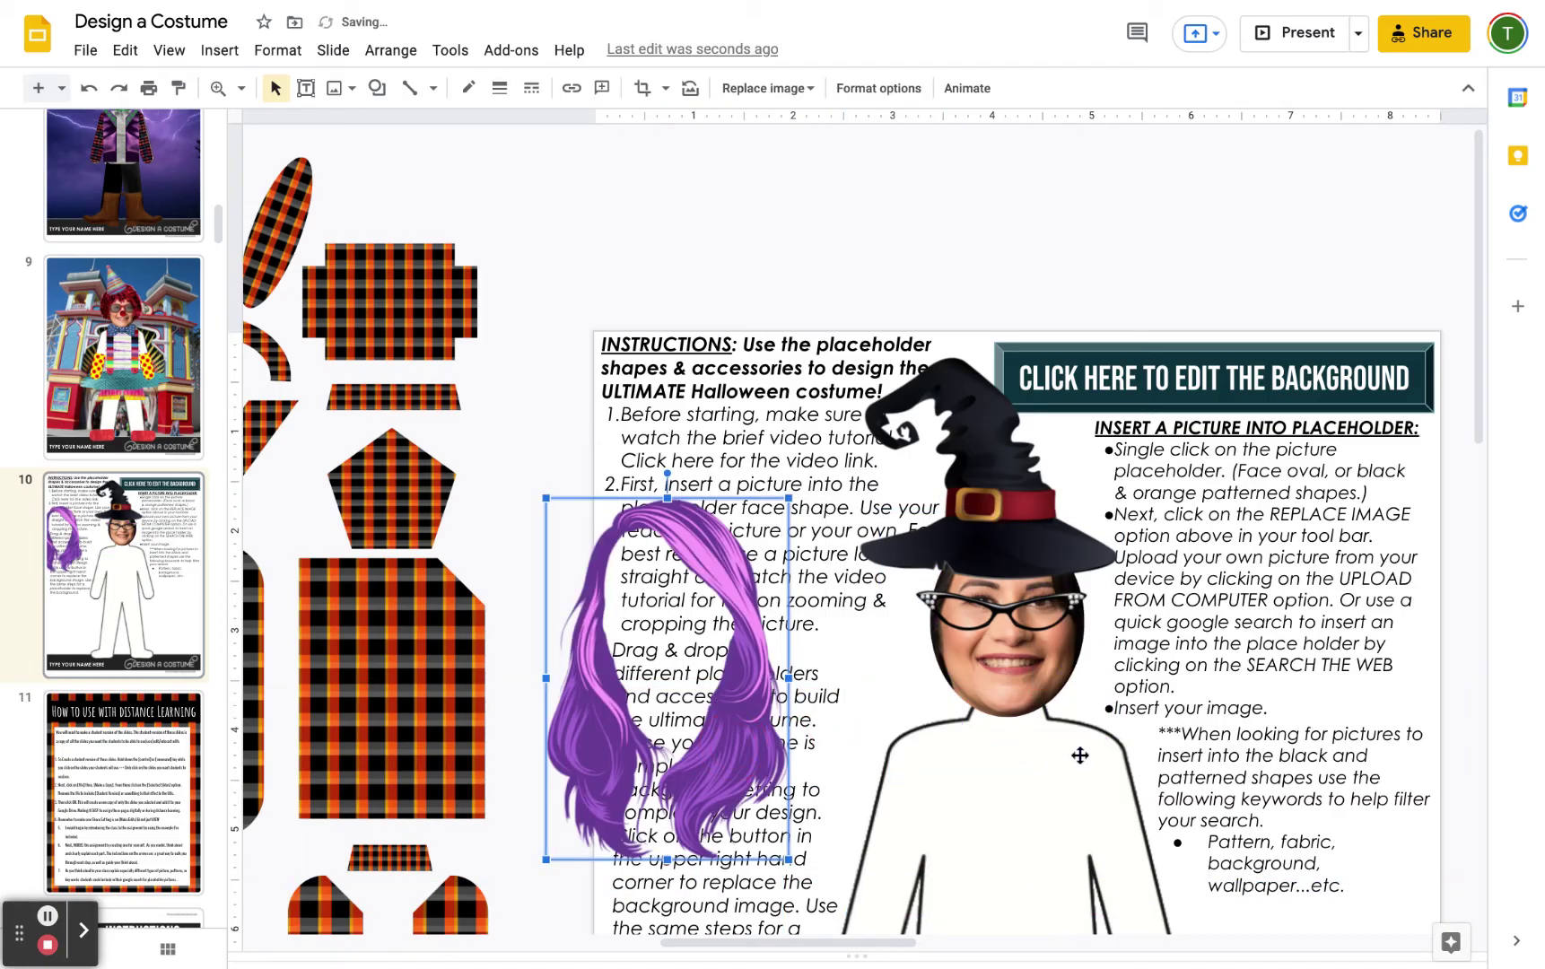
- Bring the cat-eye glasses to the front and adjust them on the face
left_click(1036, 613)
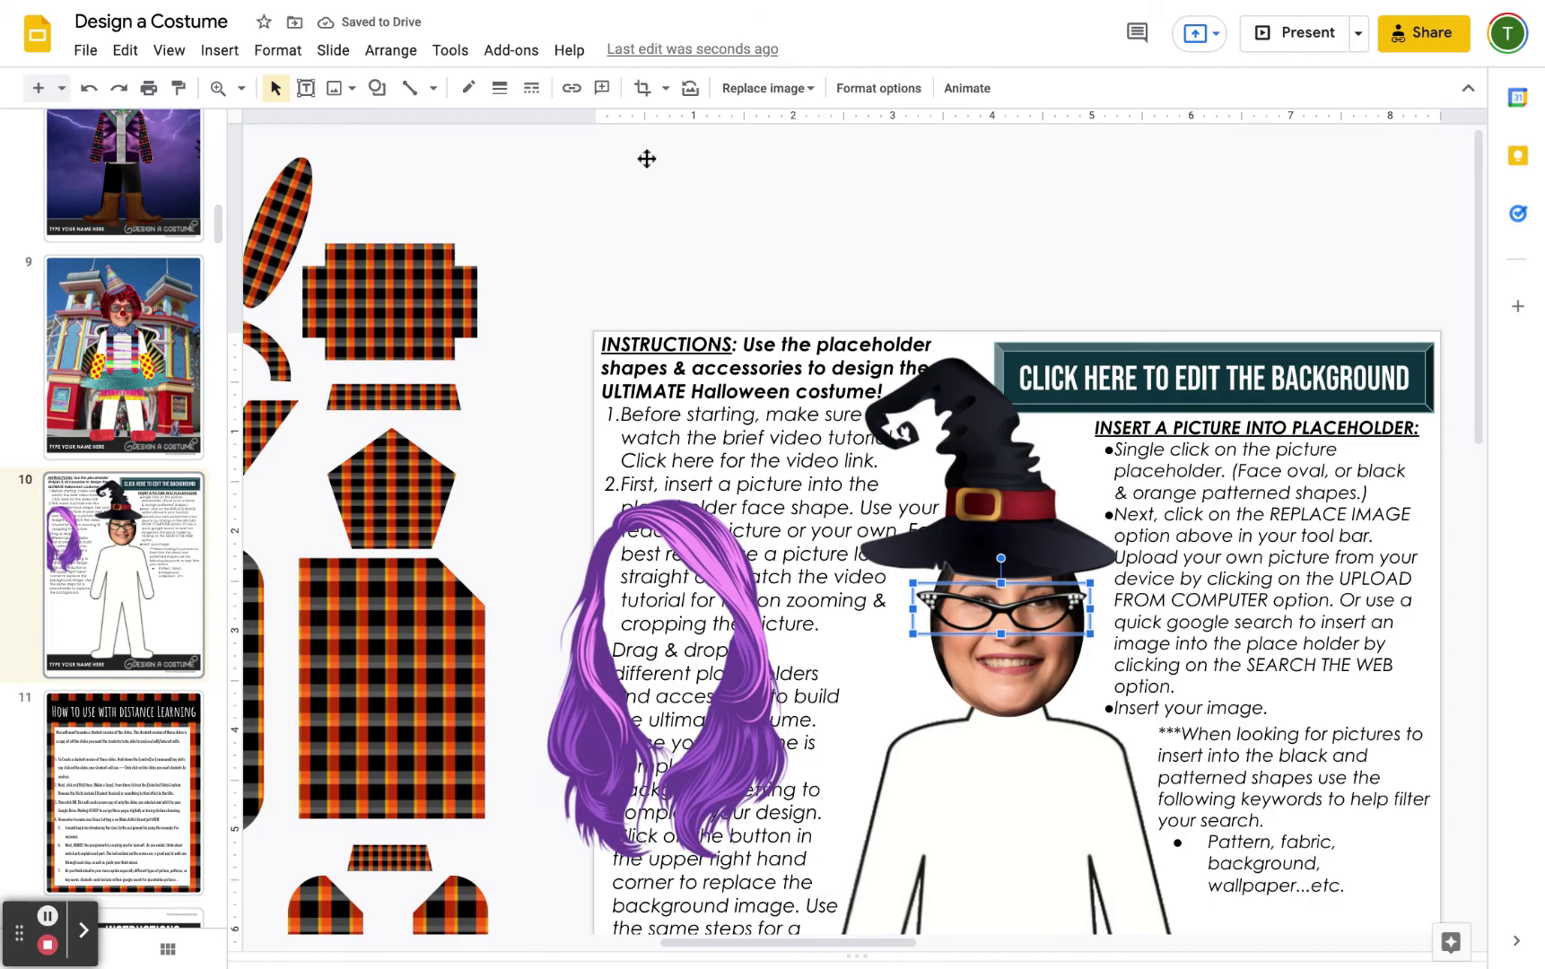
left_click(390, 52)
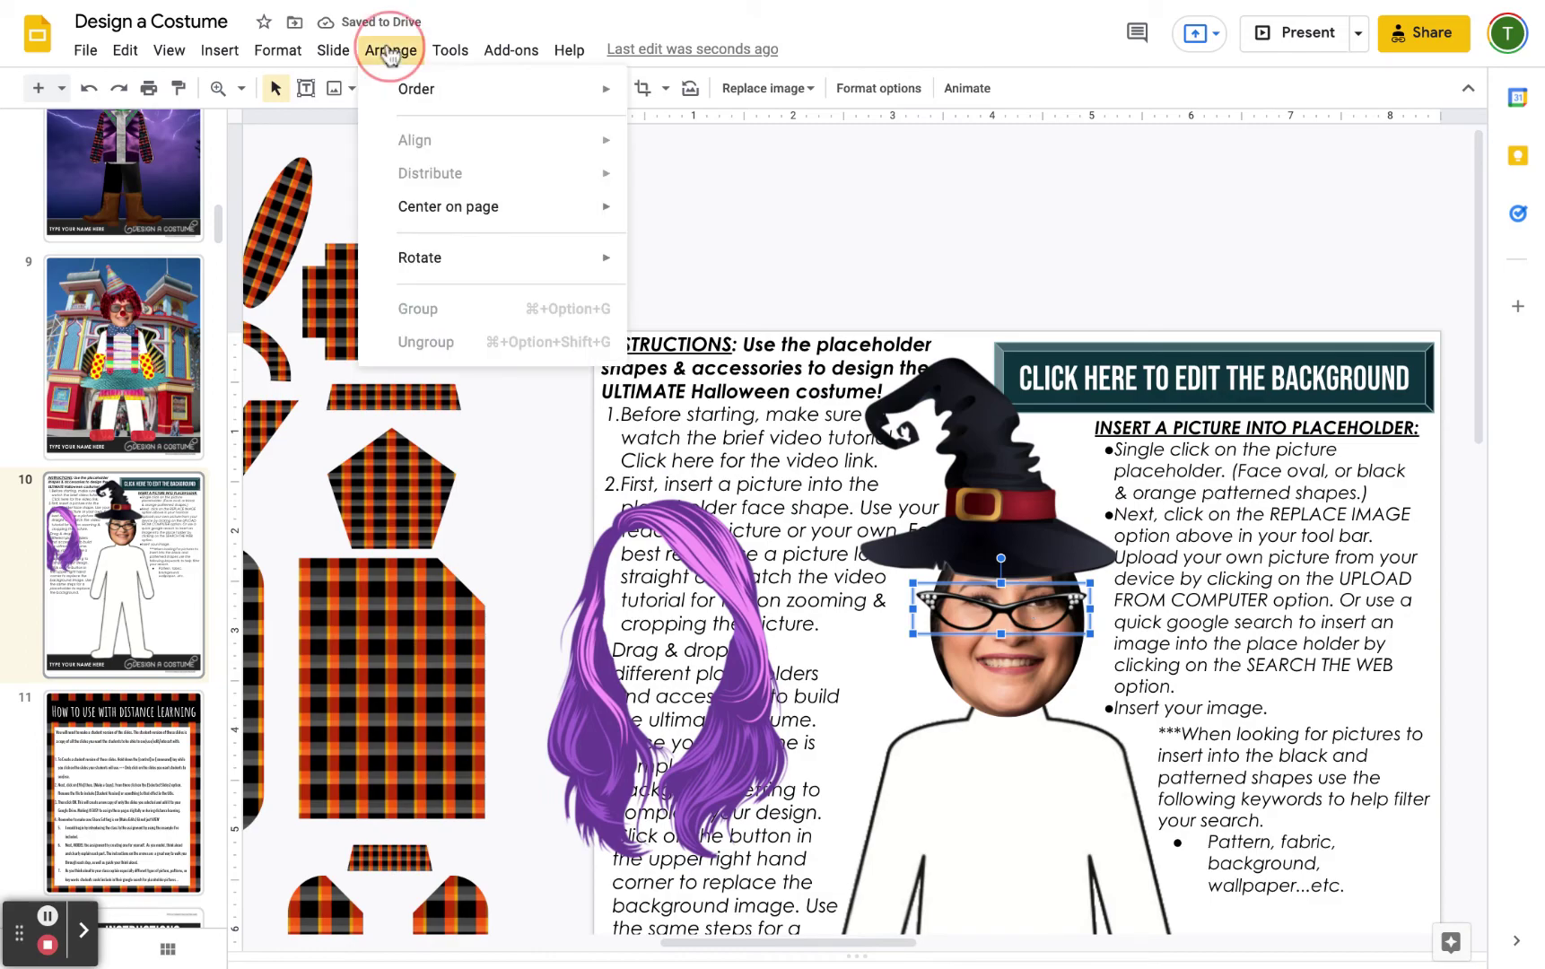
mouse_move(427, 105)
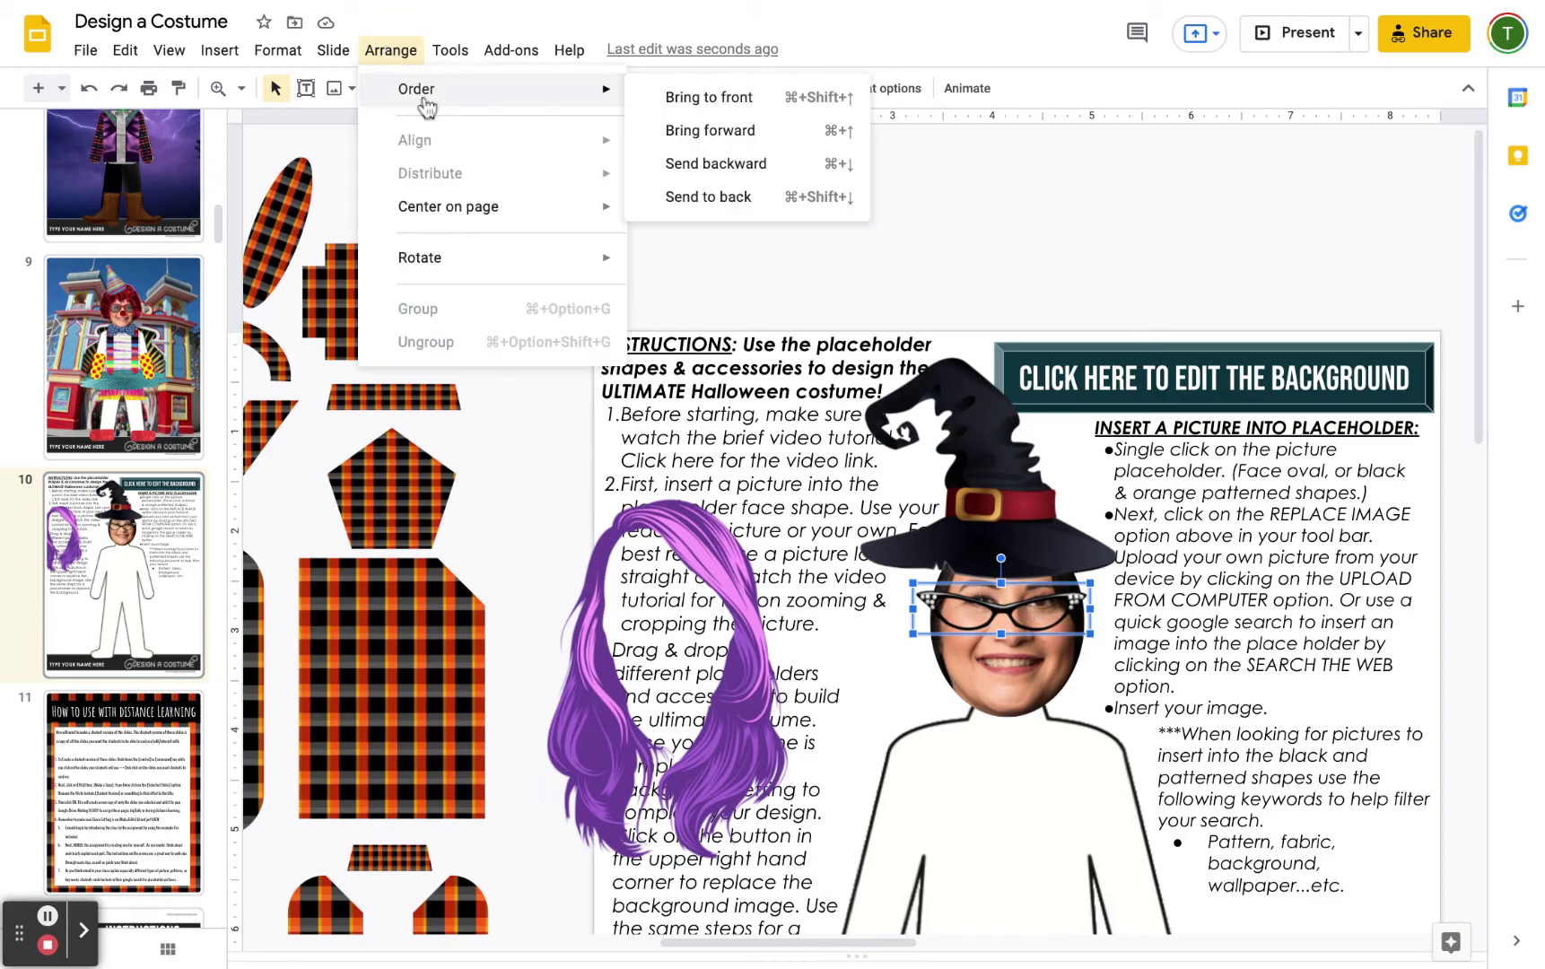
left_click(740, 101)
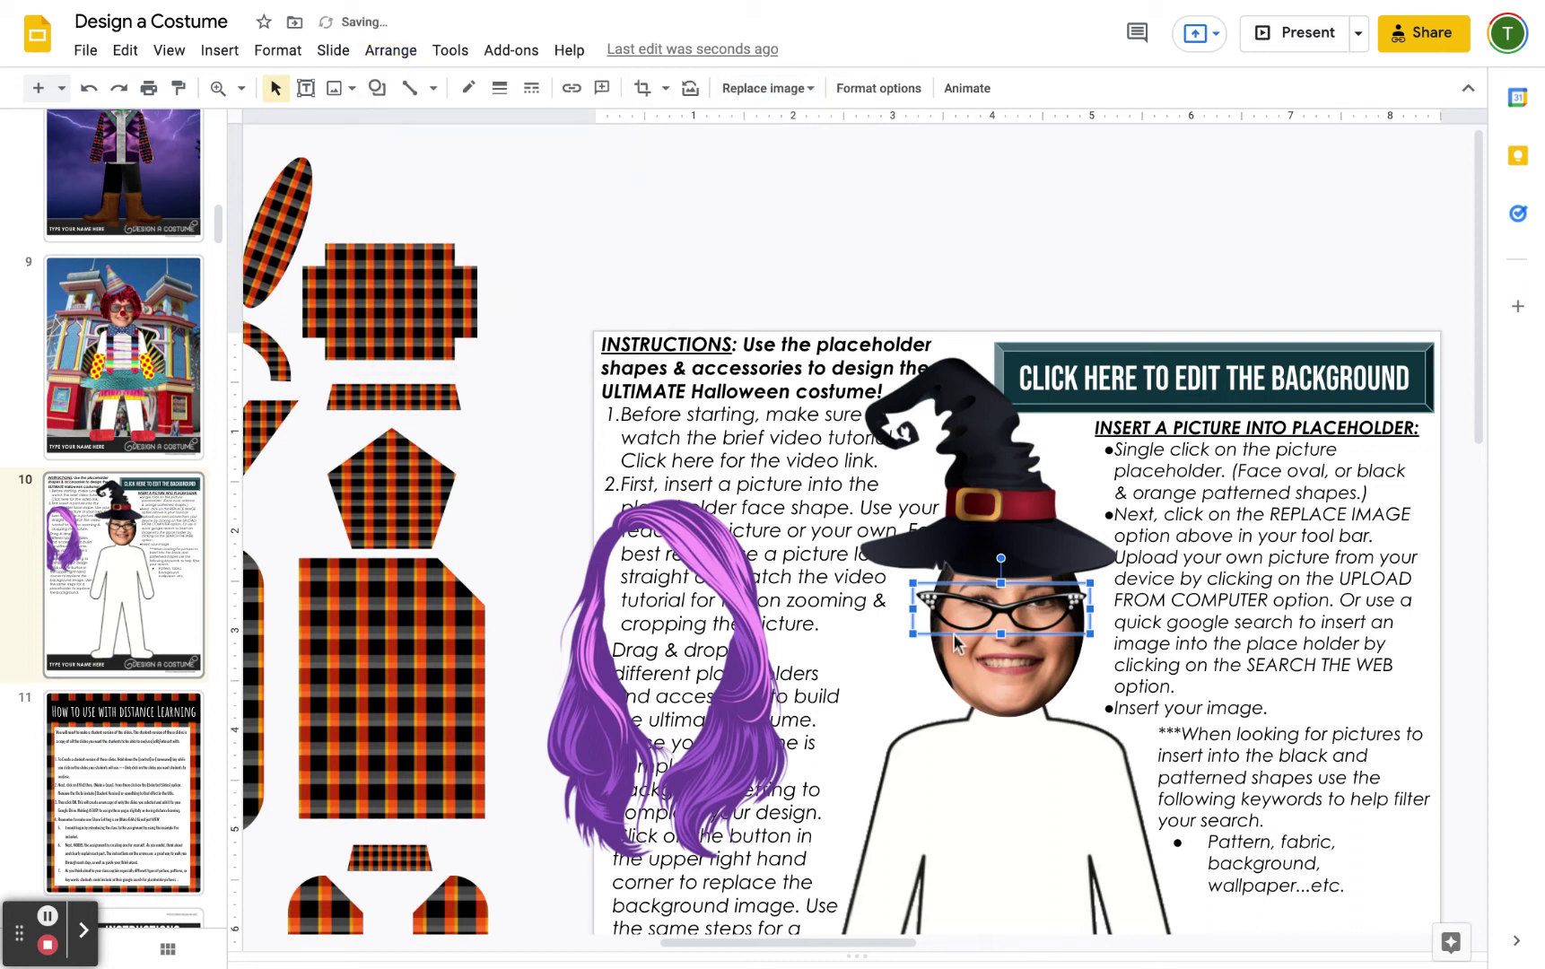
left_click_drag(1008, 608, 1013, 608)
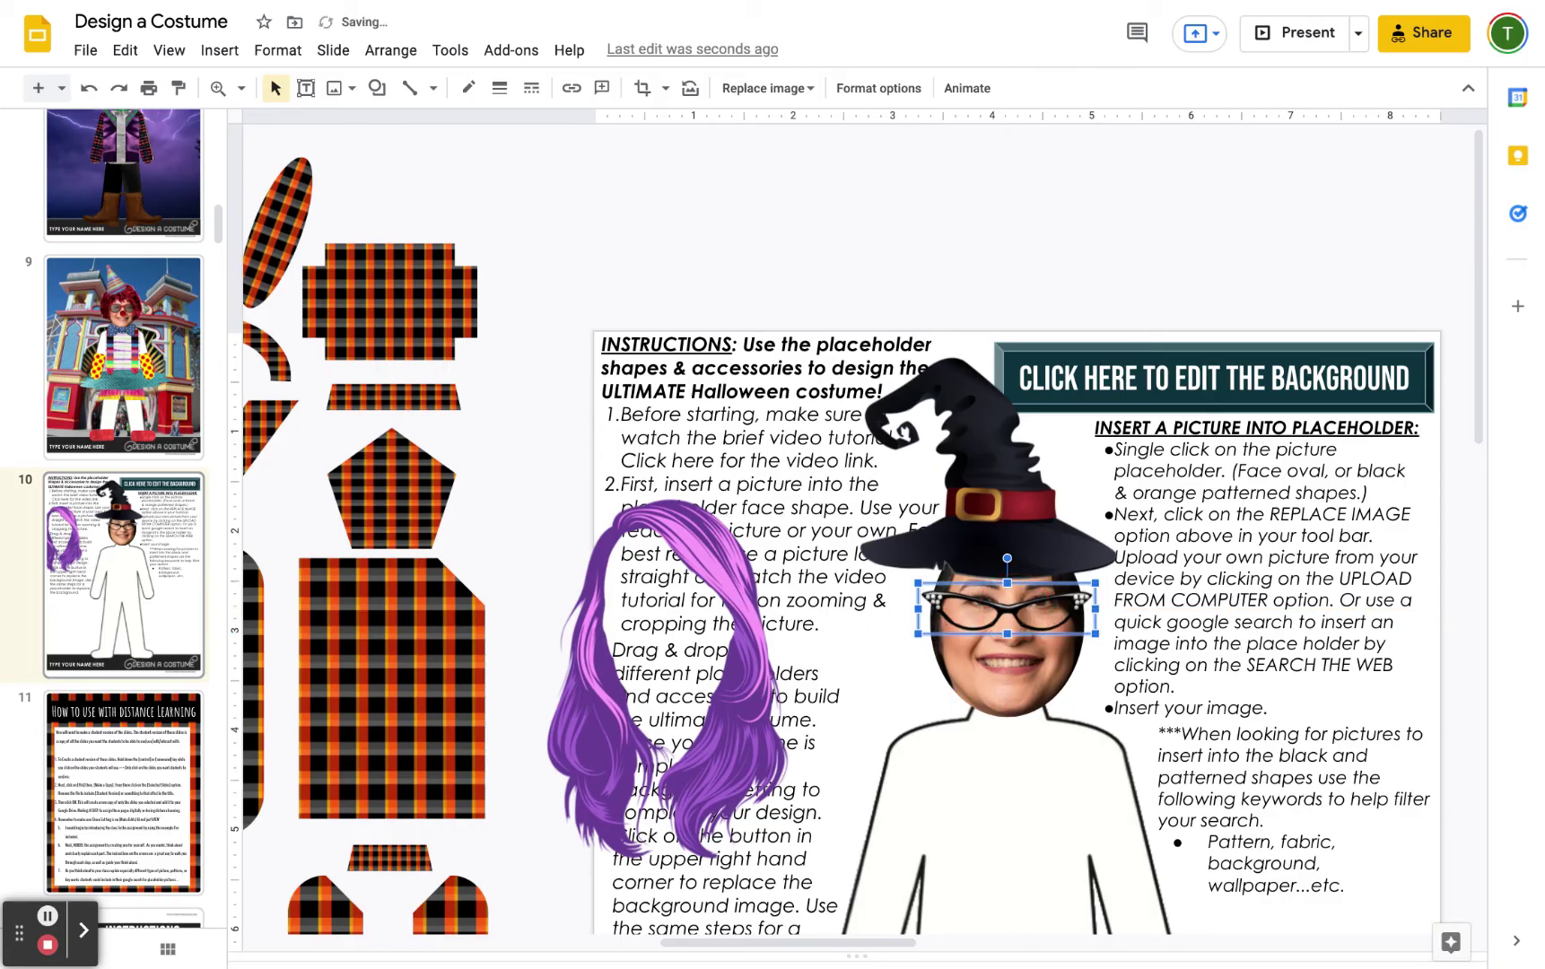
- Move the purple wig back around the face, beneath the witch hat
left_click_drag(752, 723, 1072, 723)
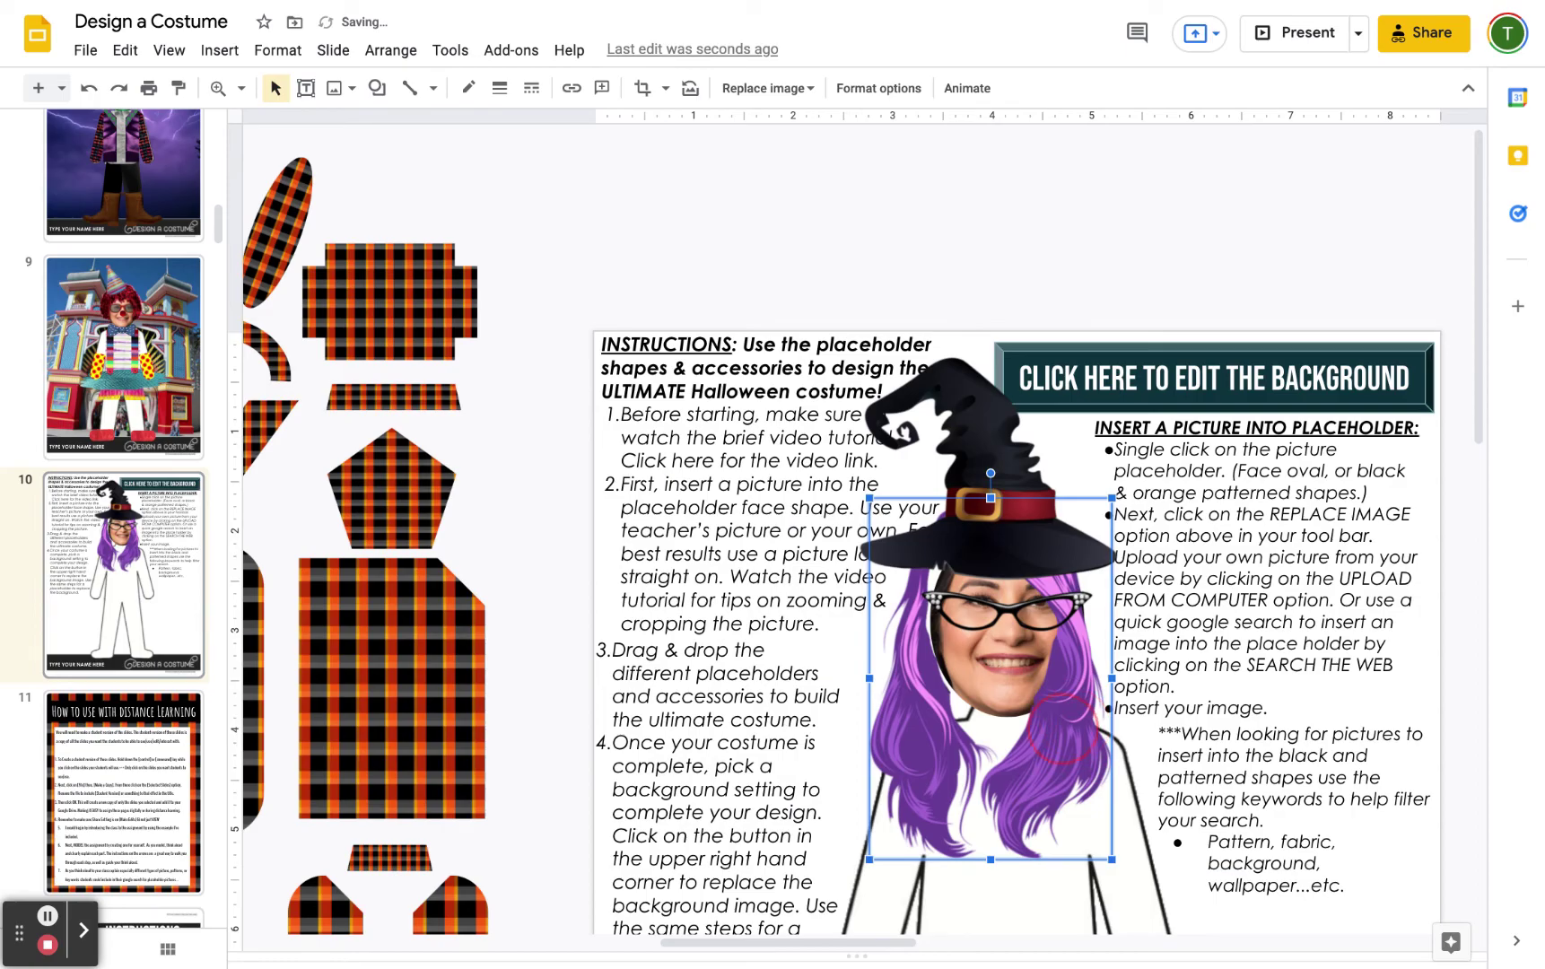
left_click_drag(1062, 725, 1072, 730)
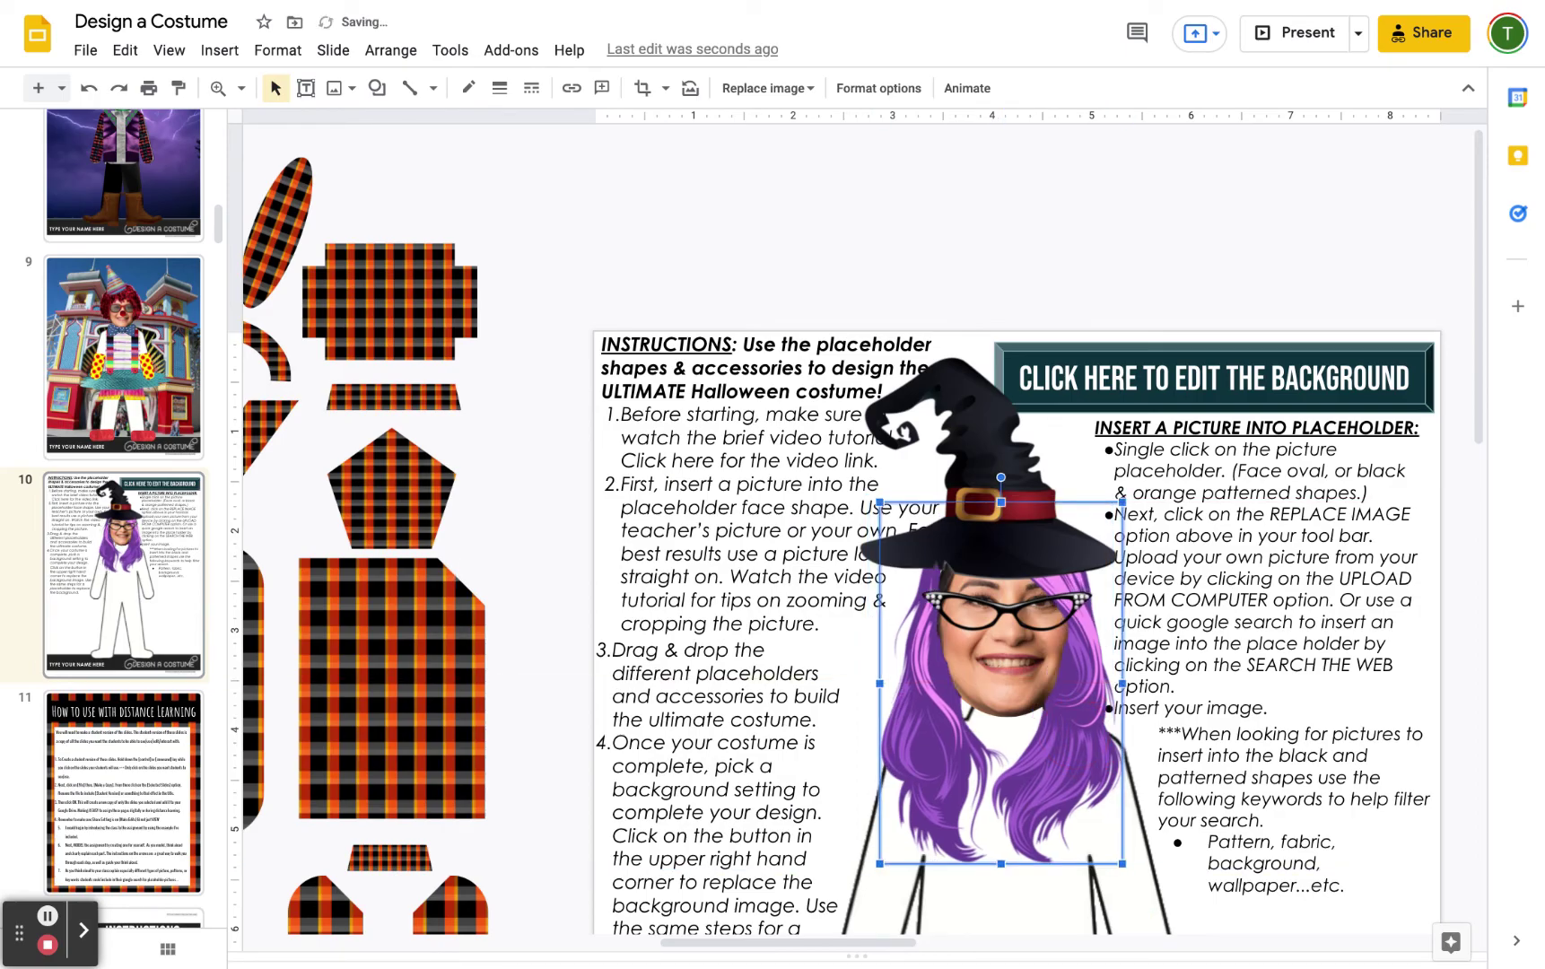
key("Escape")
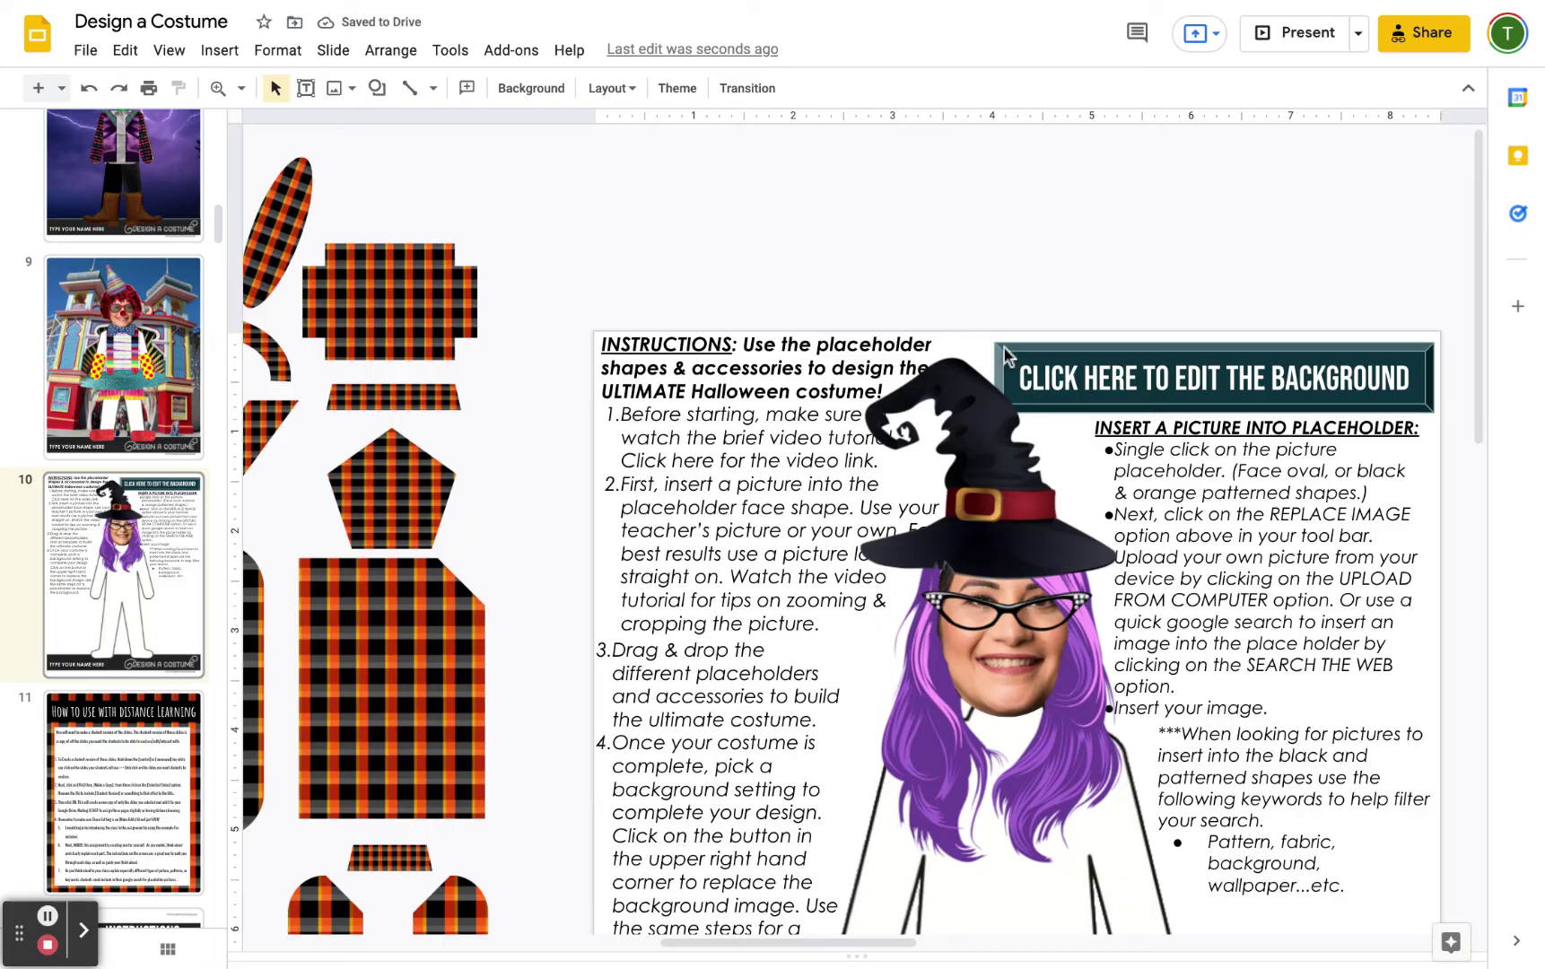
- Settle the cat-eye glasses over the witch's eyes
left_click_drag(1016, 606, 1015, 607)
left_click(947, 719)
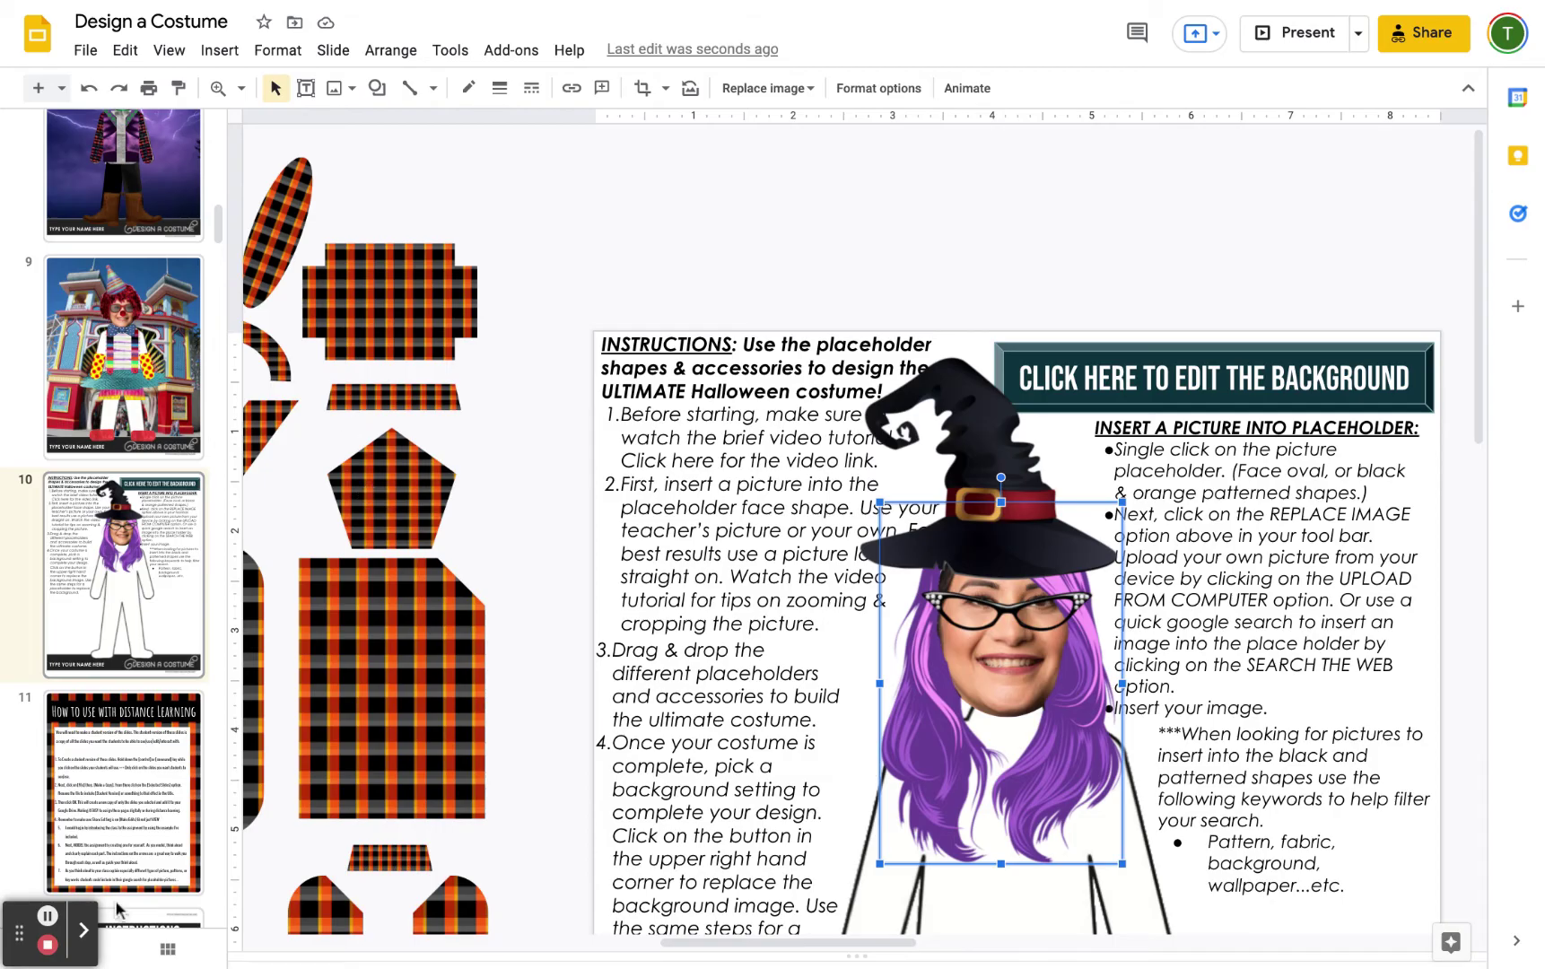
left_click(48, 917)
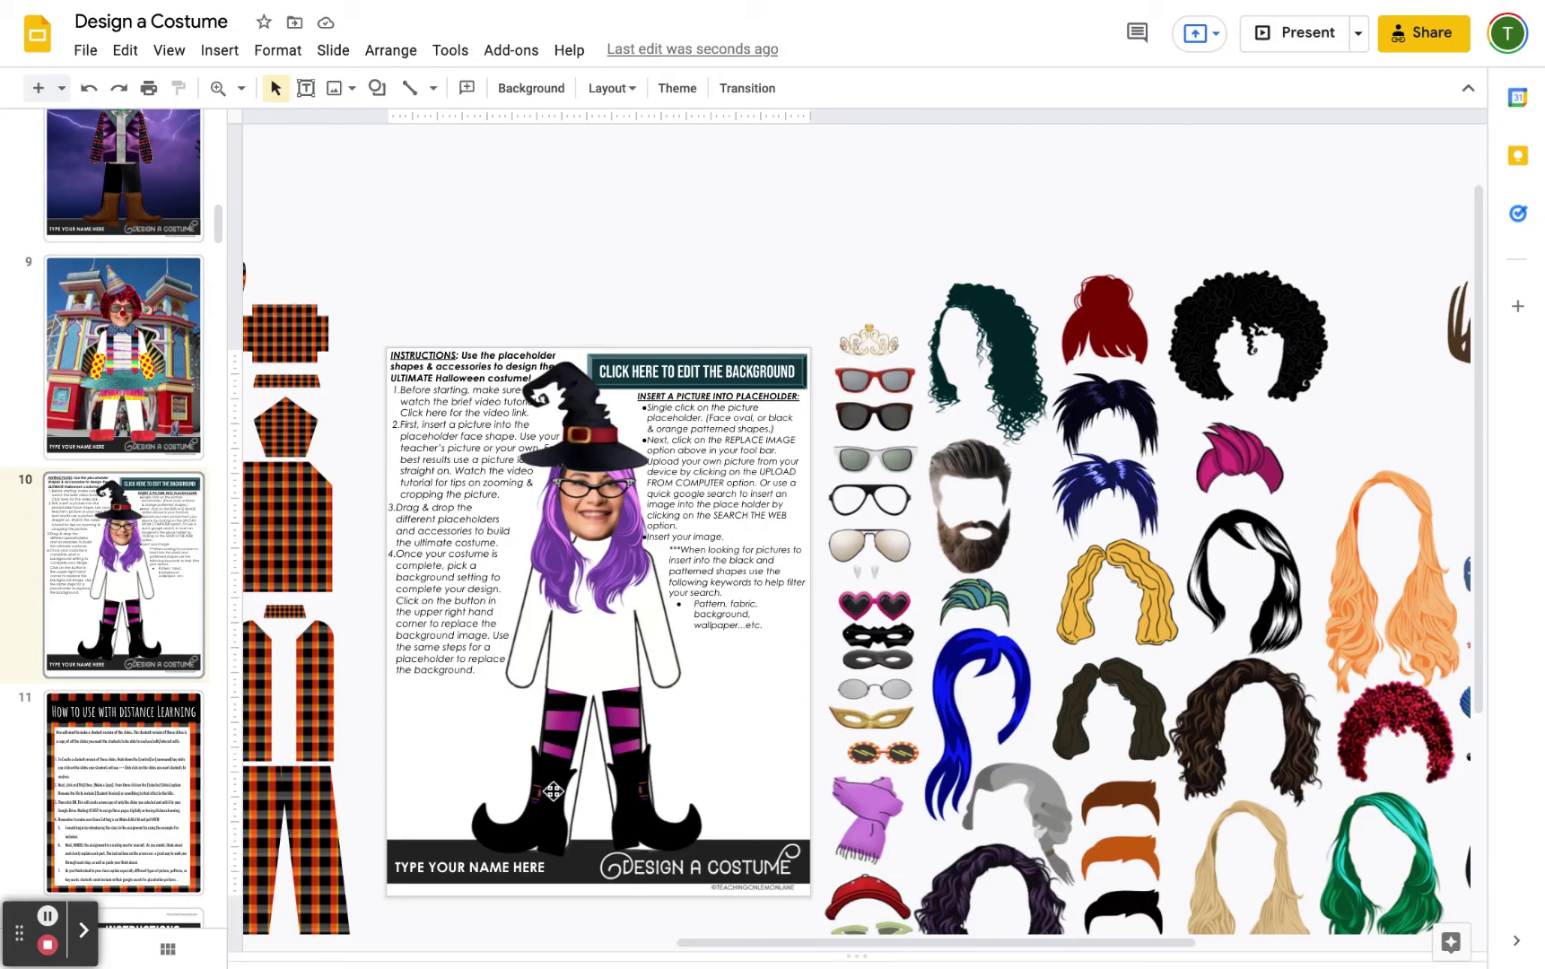
- Line up the upright purple-striped stockings and black boots image under the body
mouse_move(552, 791)
left_mouse_down()
mouse_move(503, 786)
mouse_move(545, 801)
left_mouse_up()
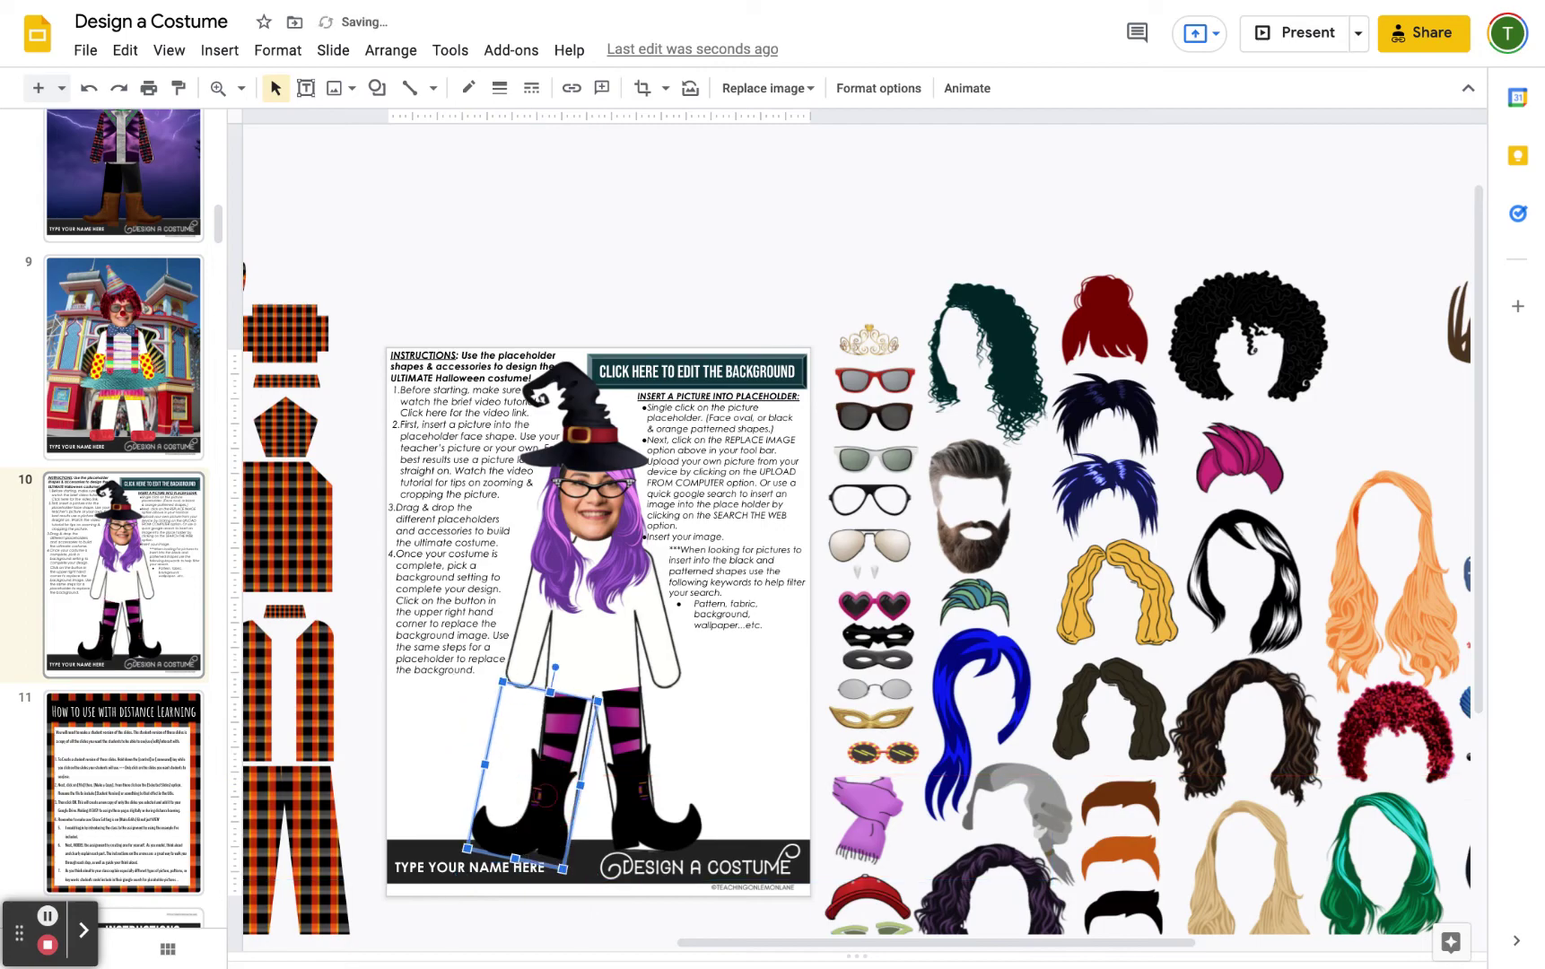
left_click(738, 662)
left_click(579, 796)
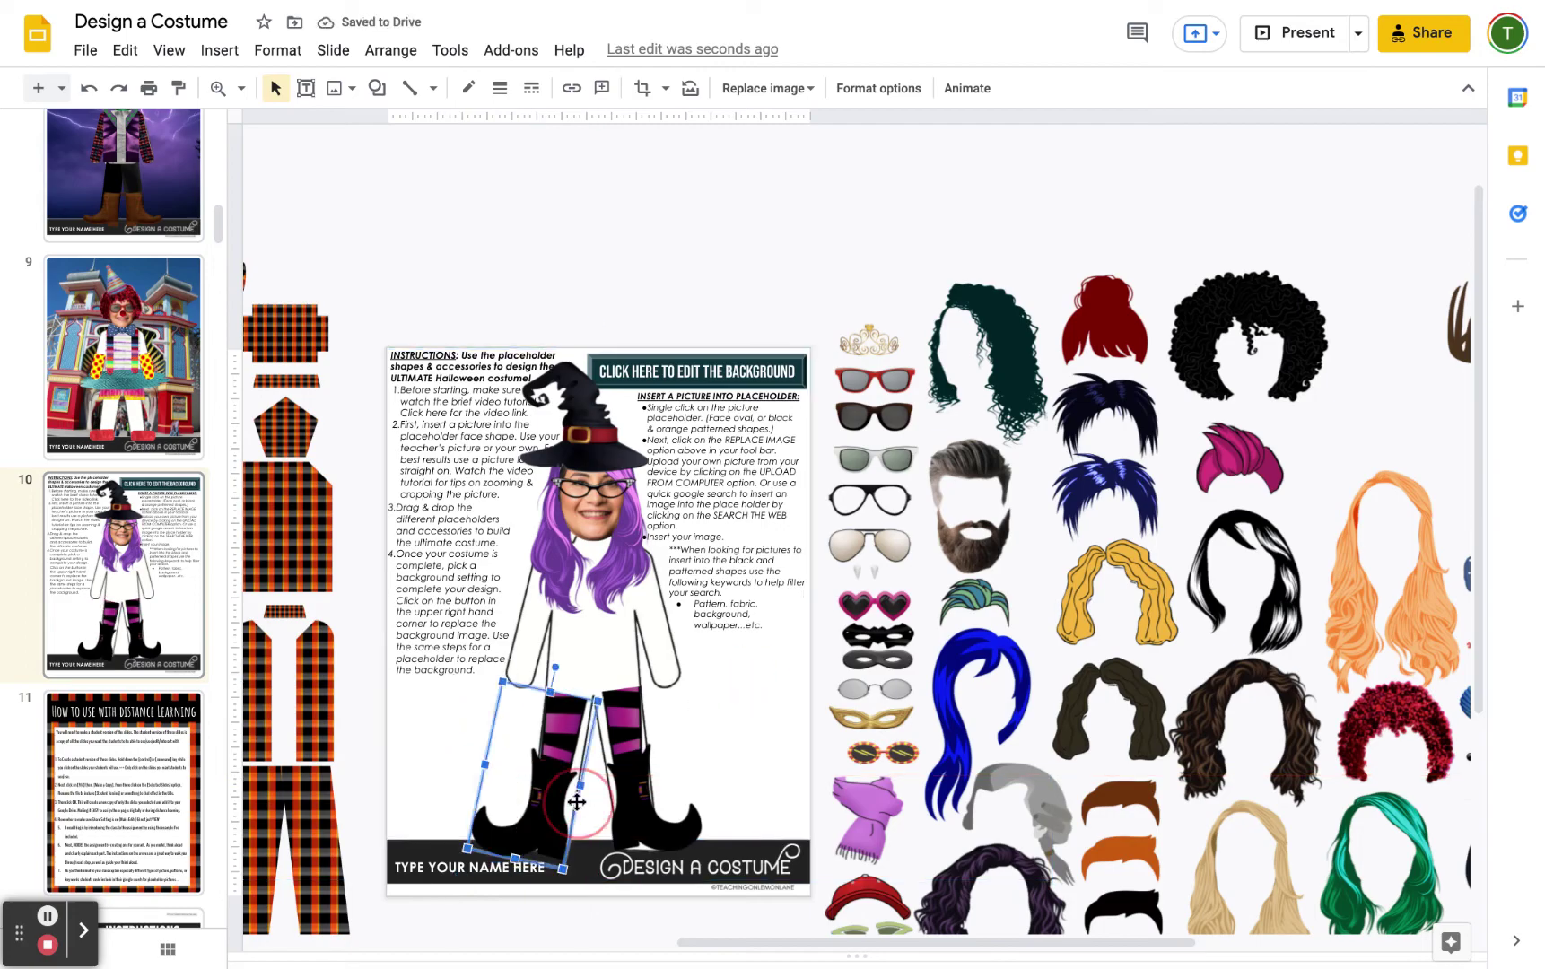
left_click(590, 687)
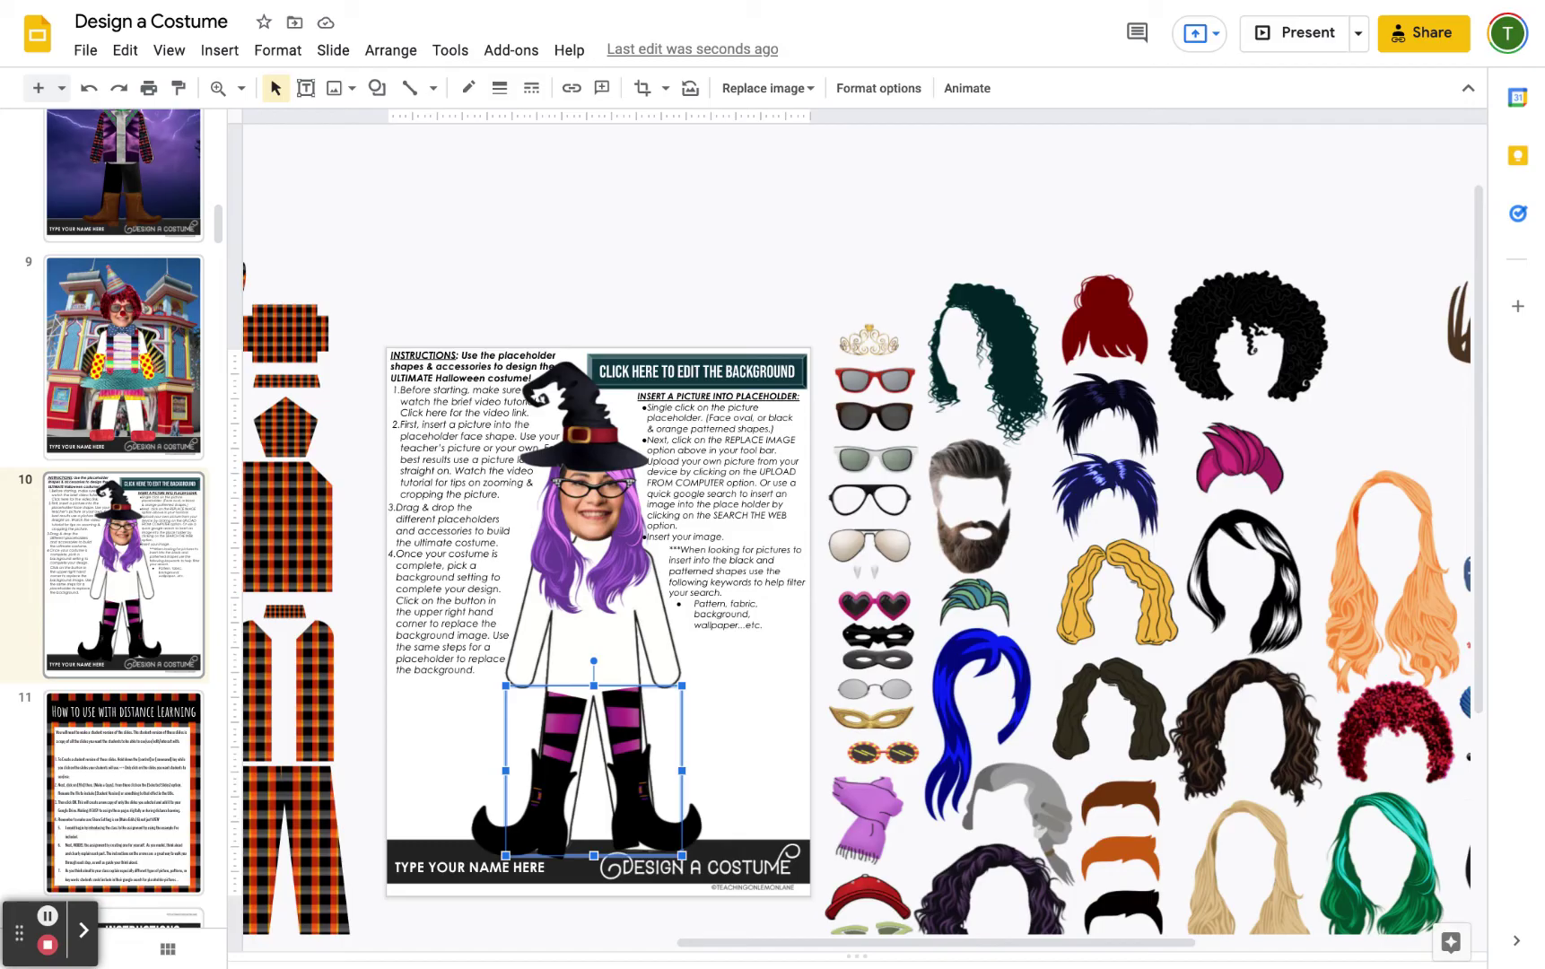
key("Escape")
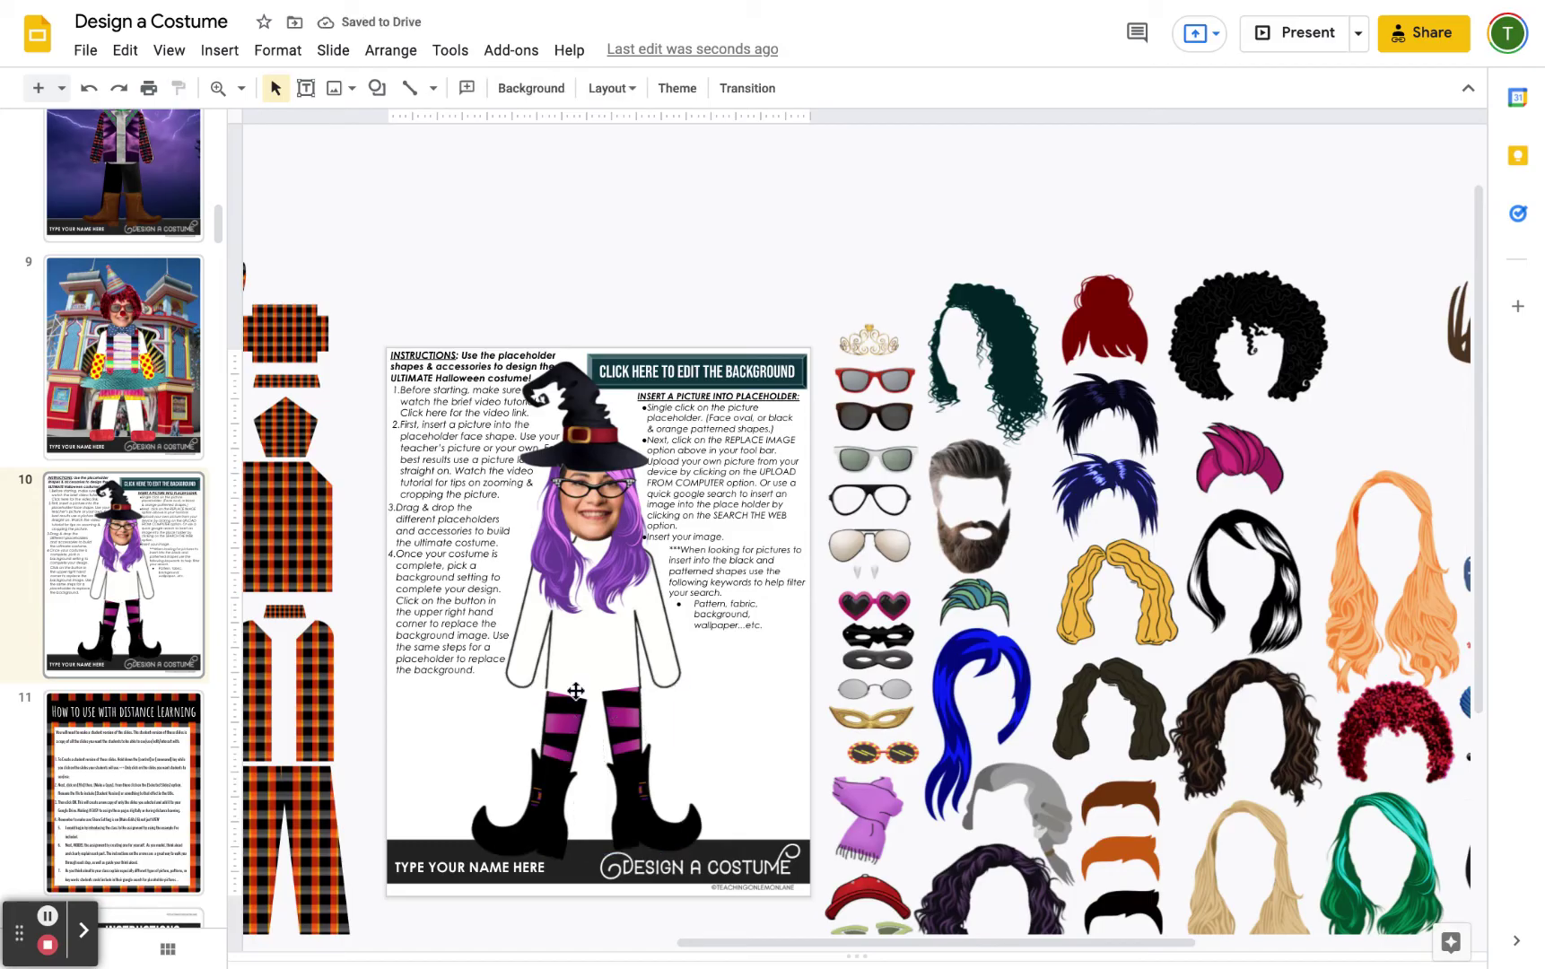
- Bring the orange-and-black plaid shapes into view and select the plaid trapezoid
scroll(969, 945, "left", 3)
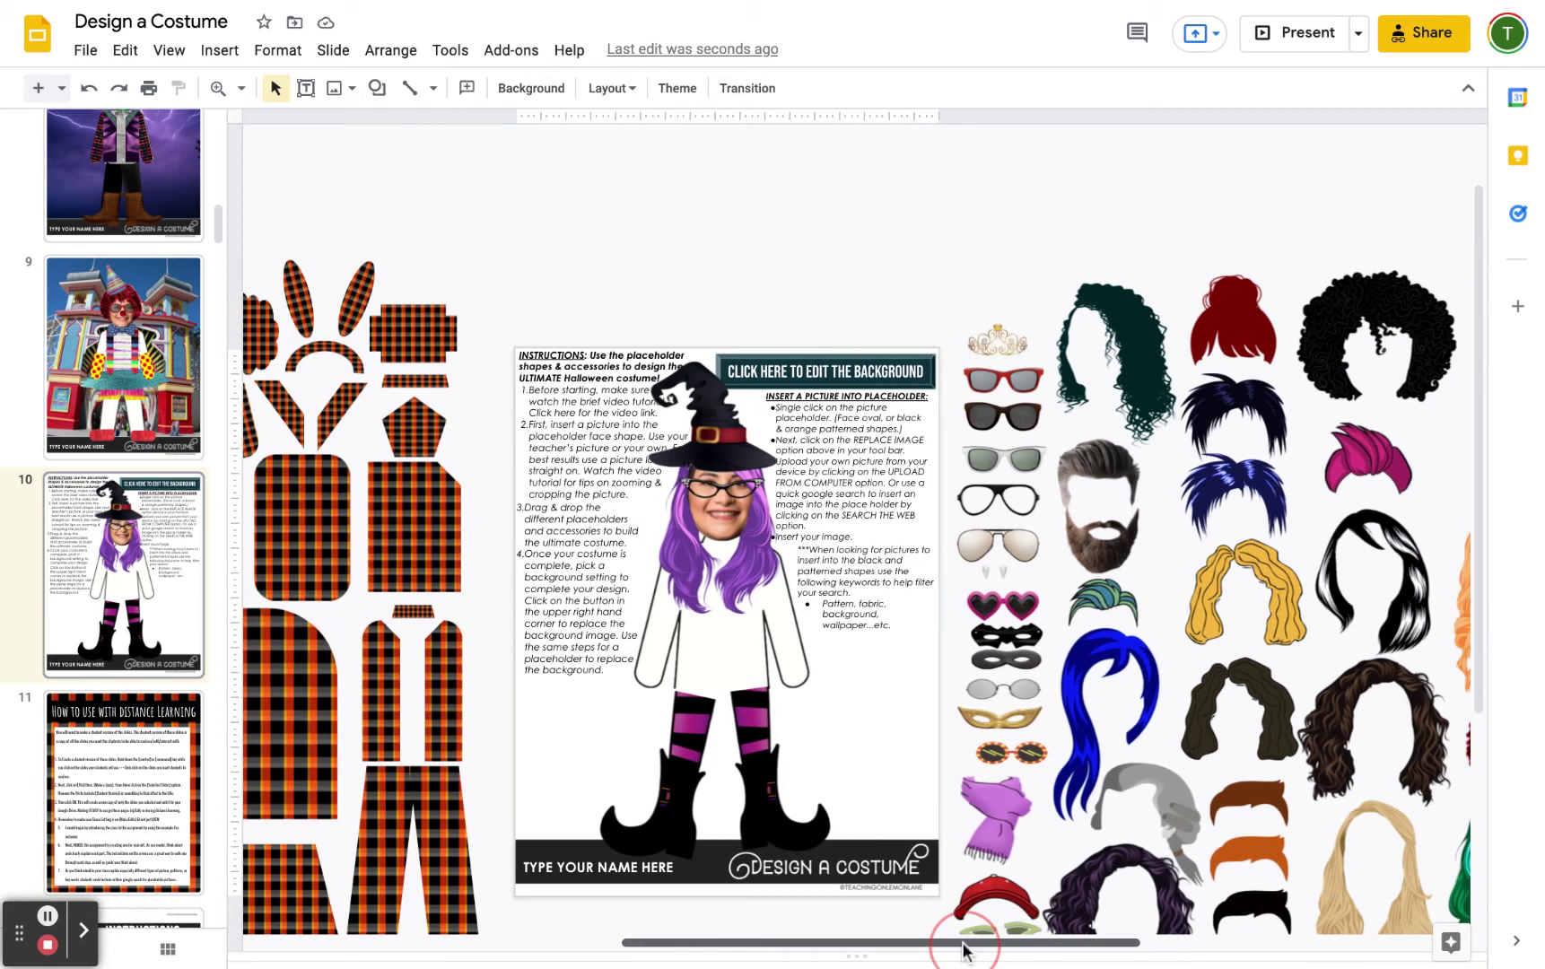
scroll(963, 949, "left", 9)
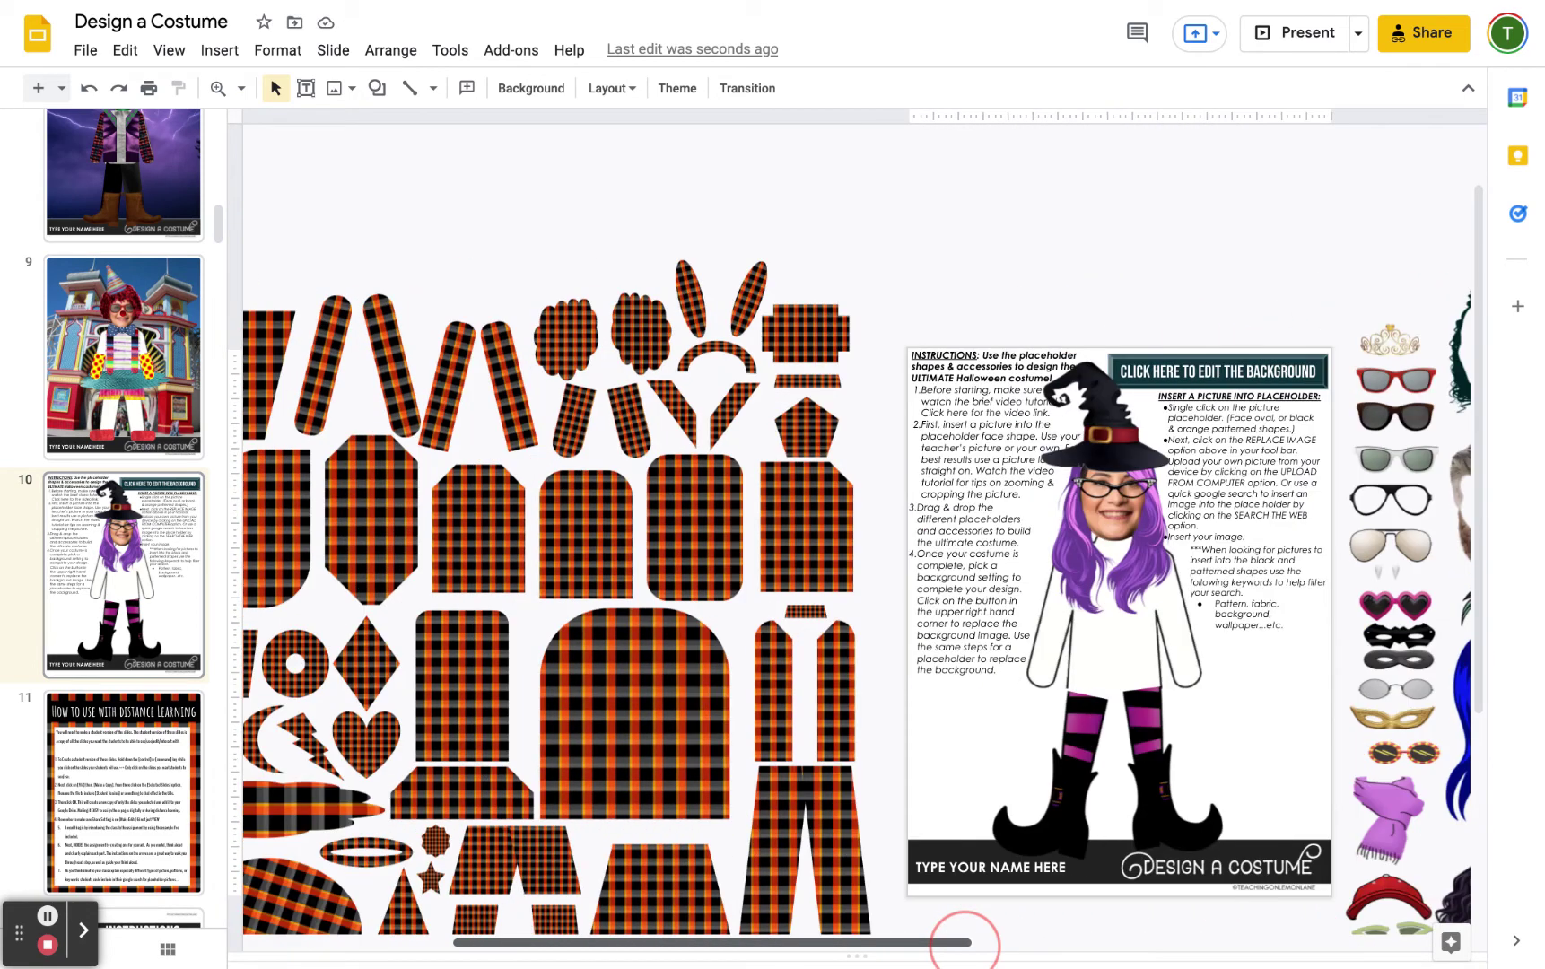
scroll(965, 942, "left", 4)
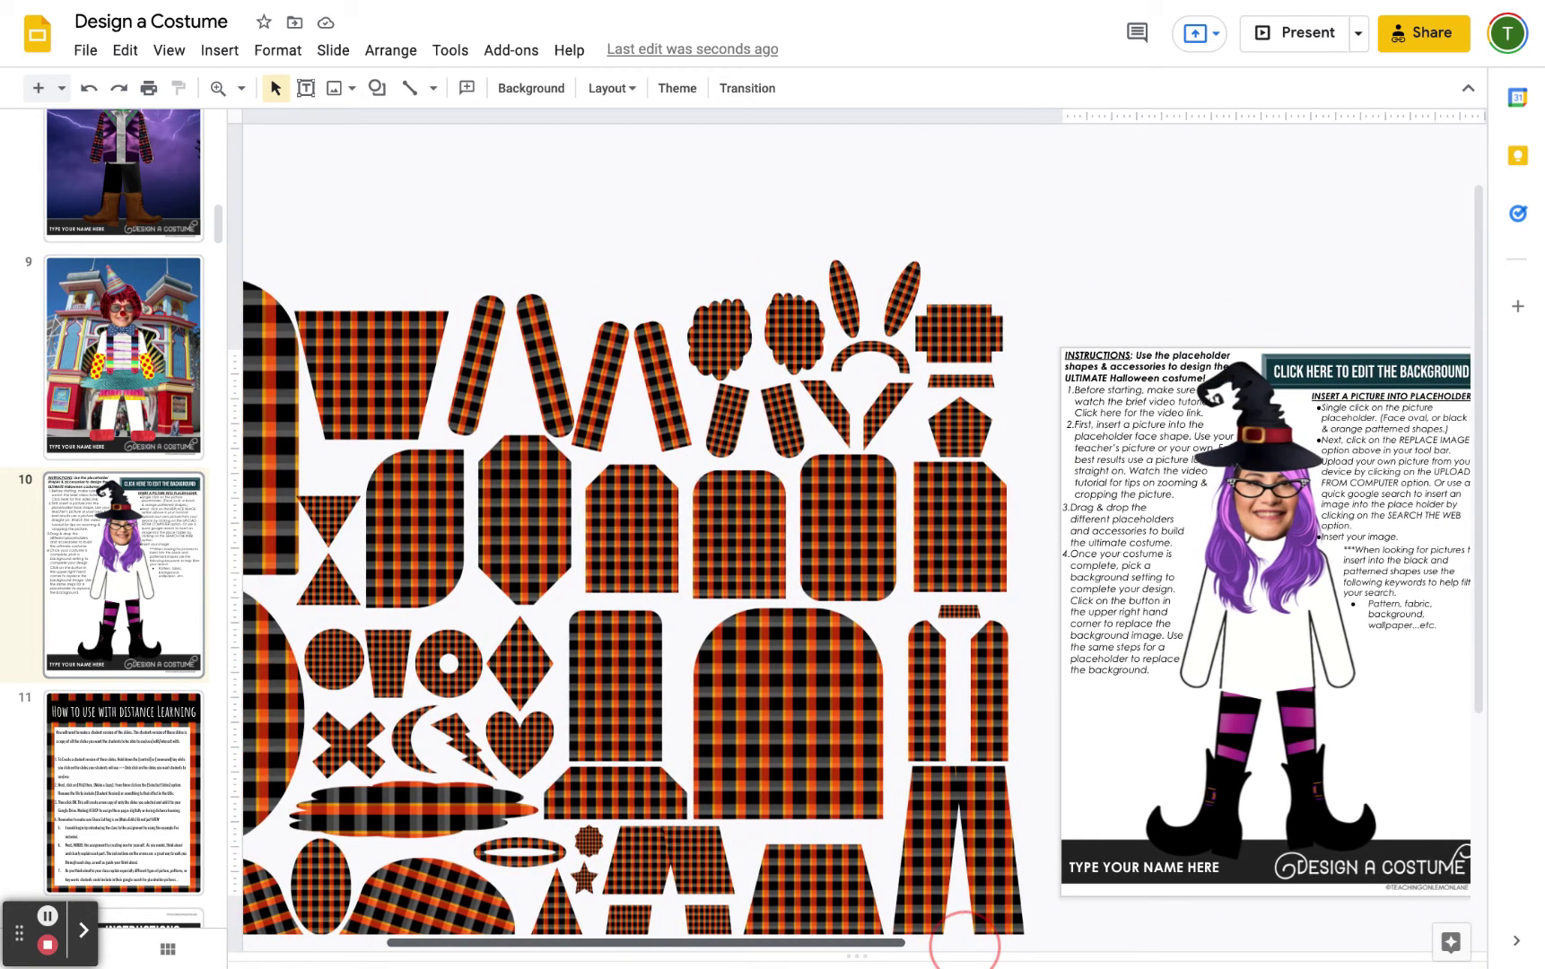
scroll(964, 945, "left", 3)
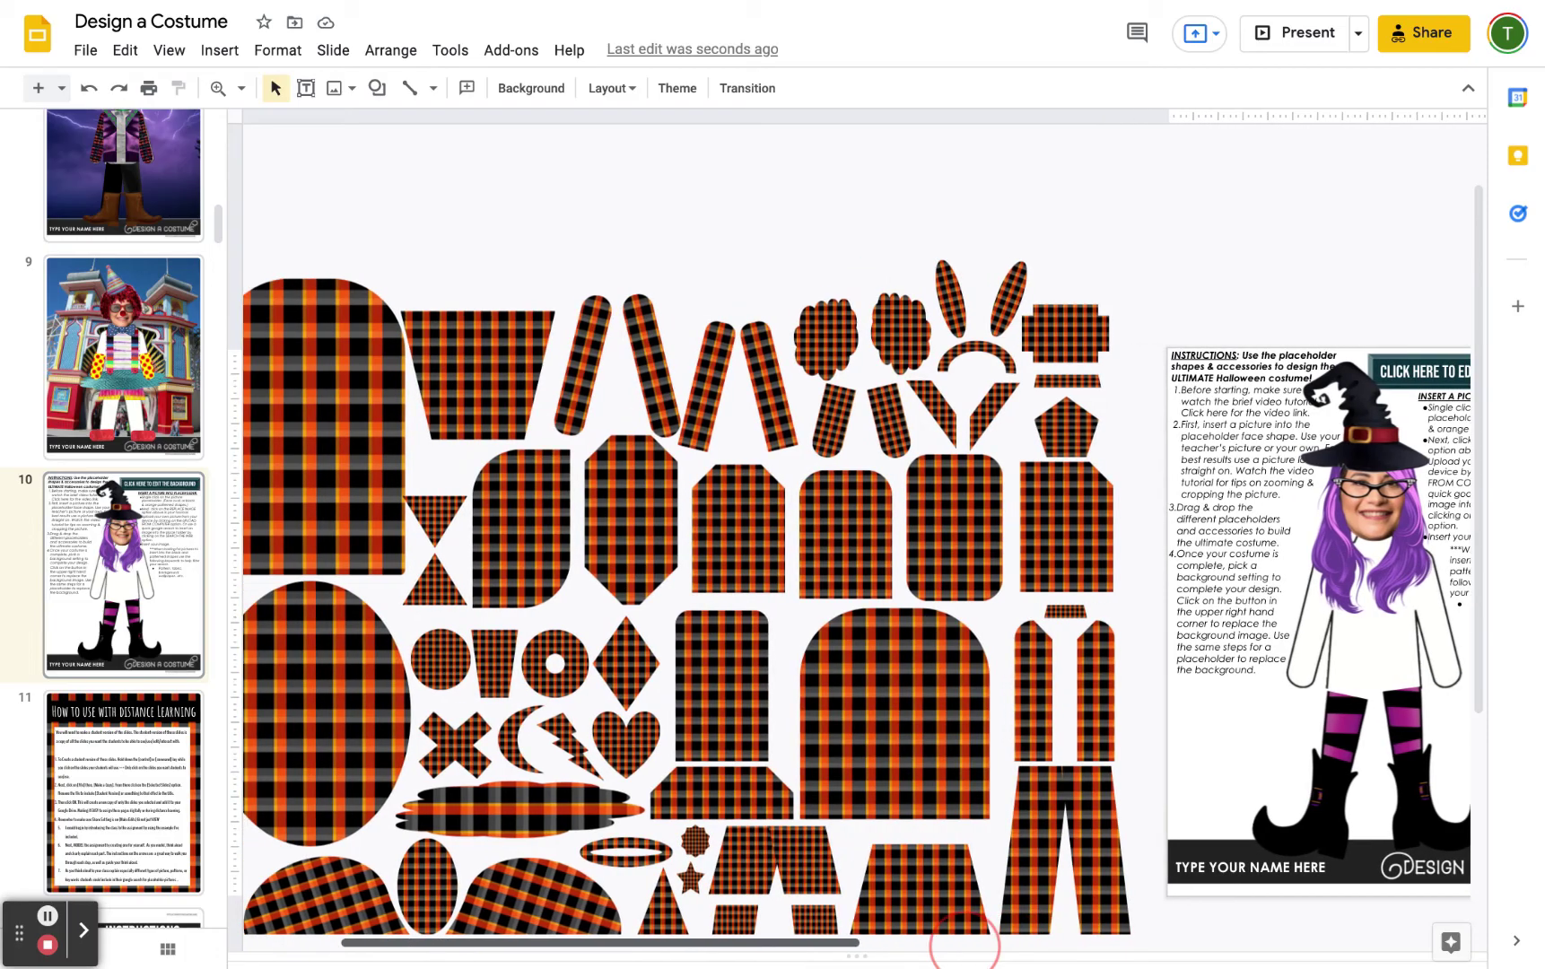
scroll(993, 786, "down", 3)
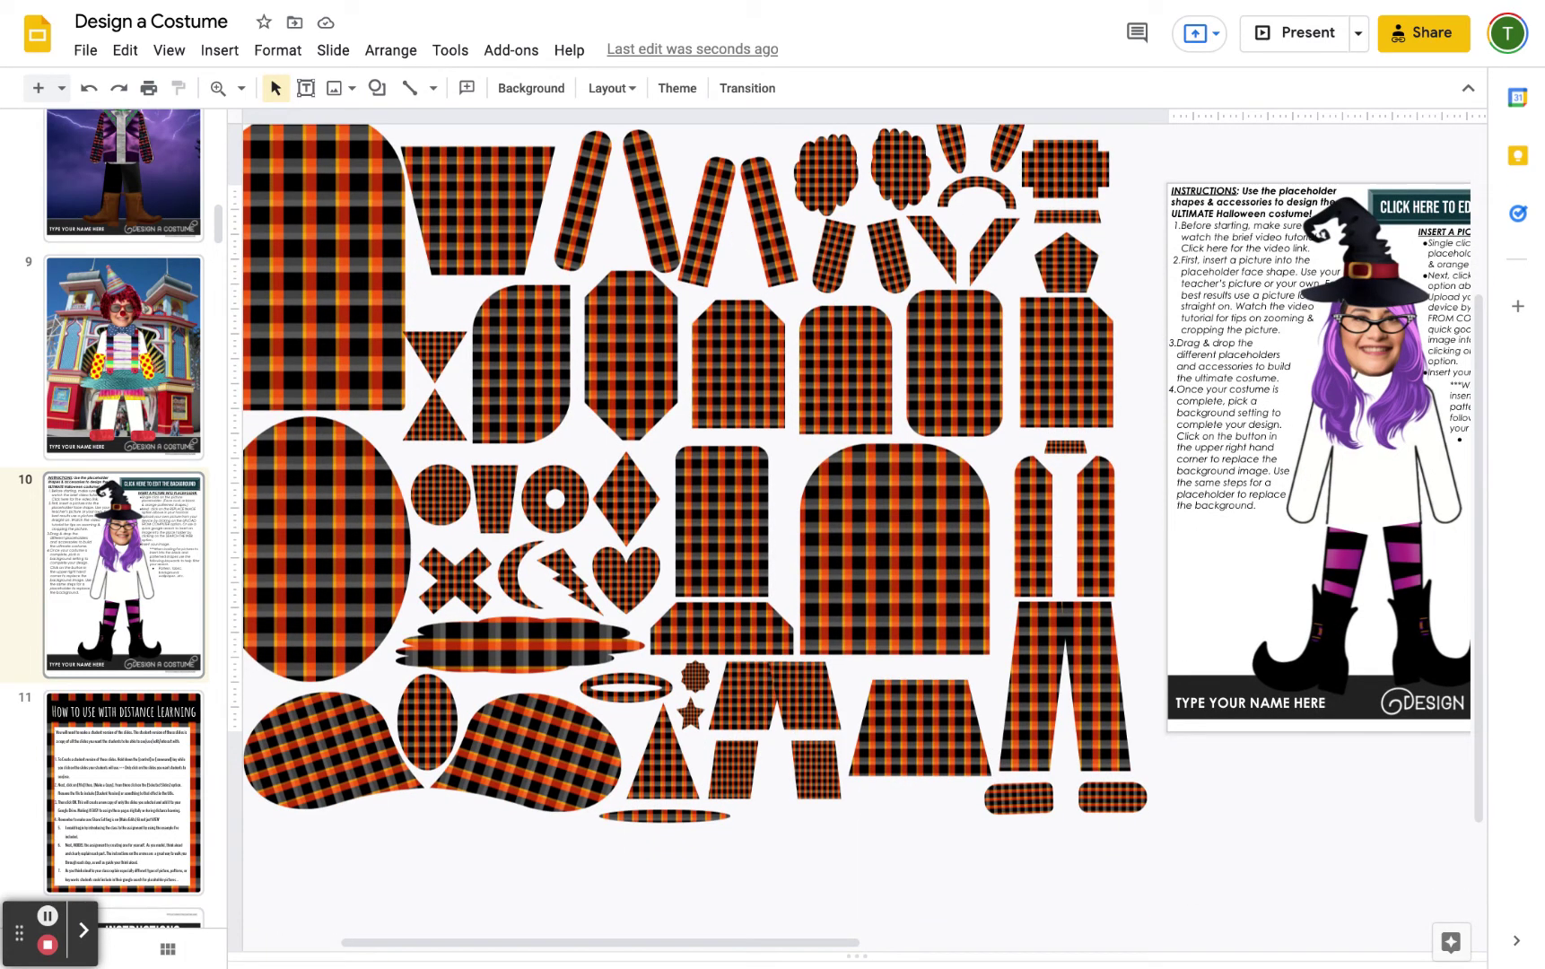
left_click(764, 949)
scroll(764, 949, "left", 5)
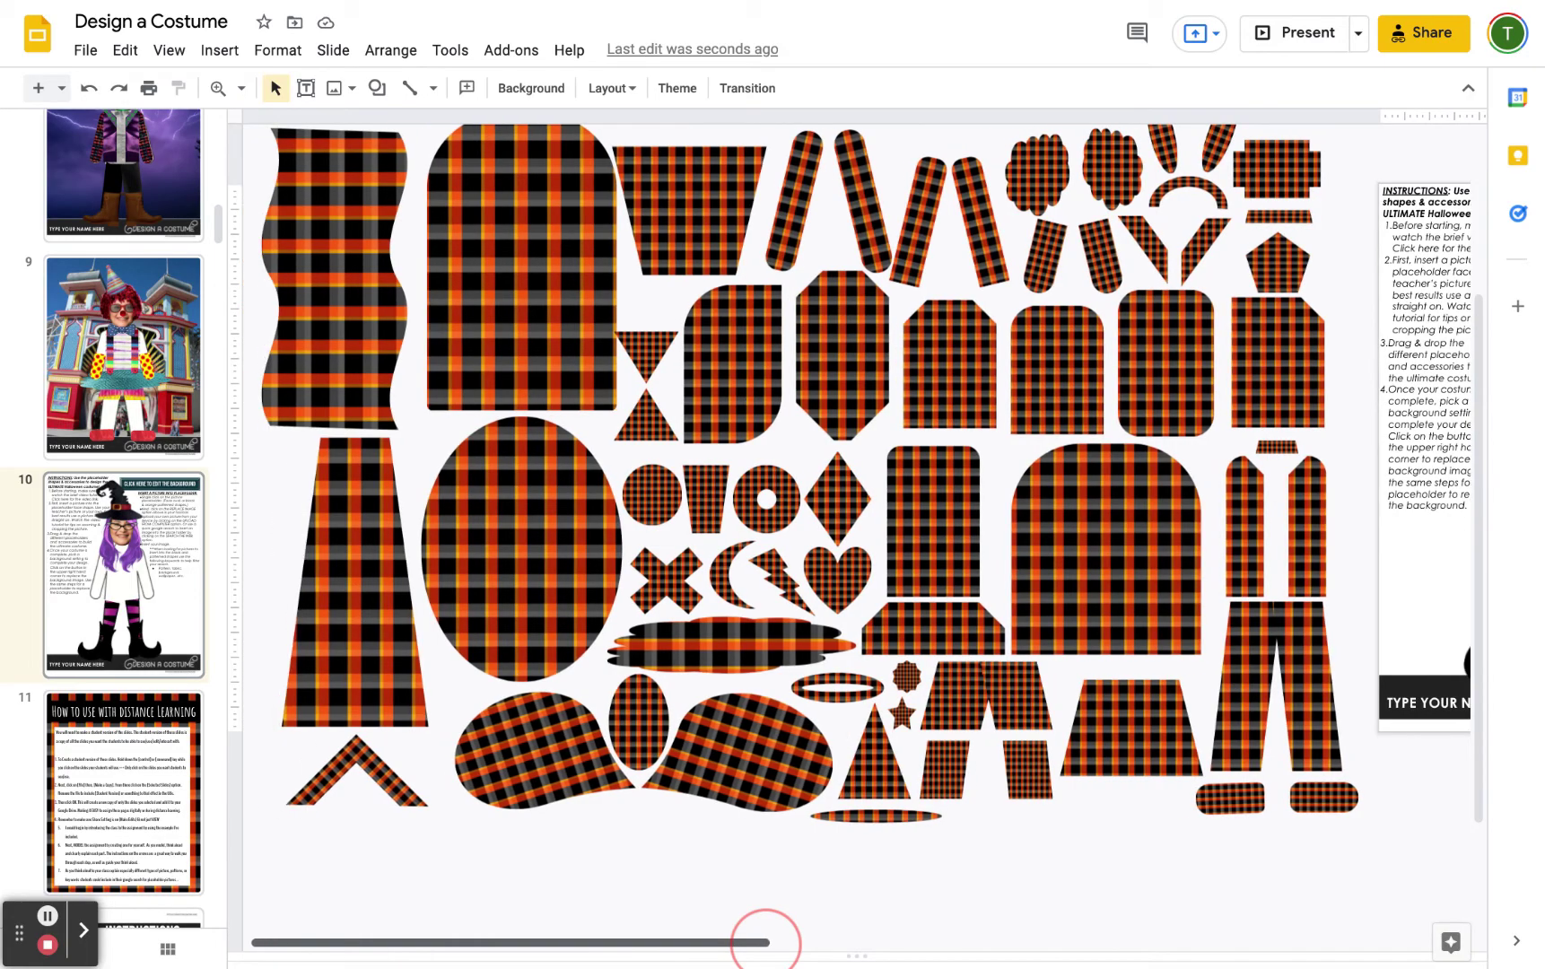
scroll(766, 942, "right", 9)
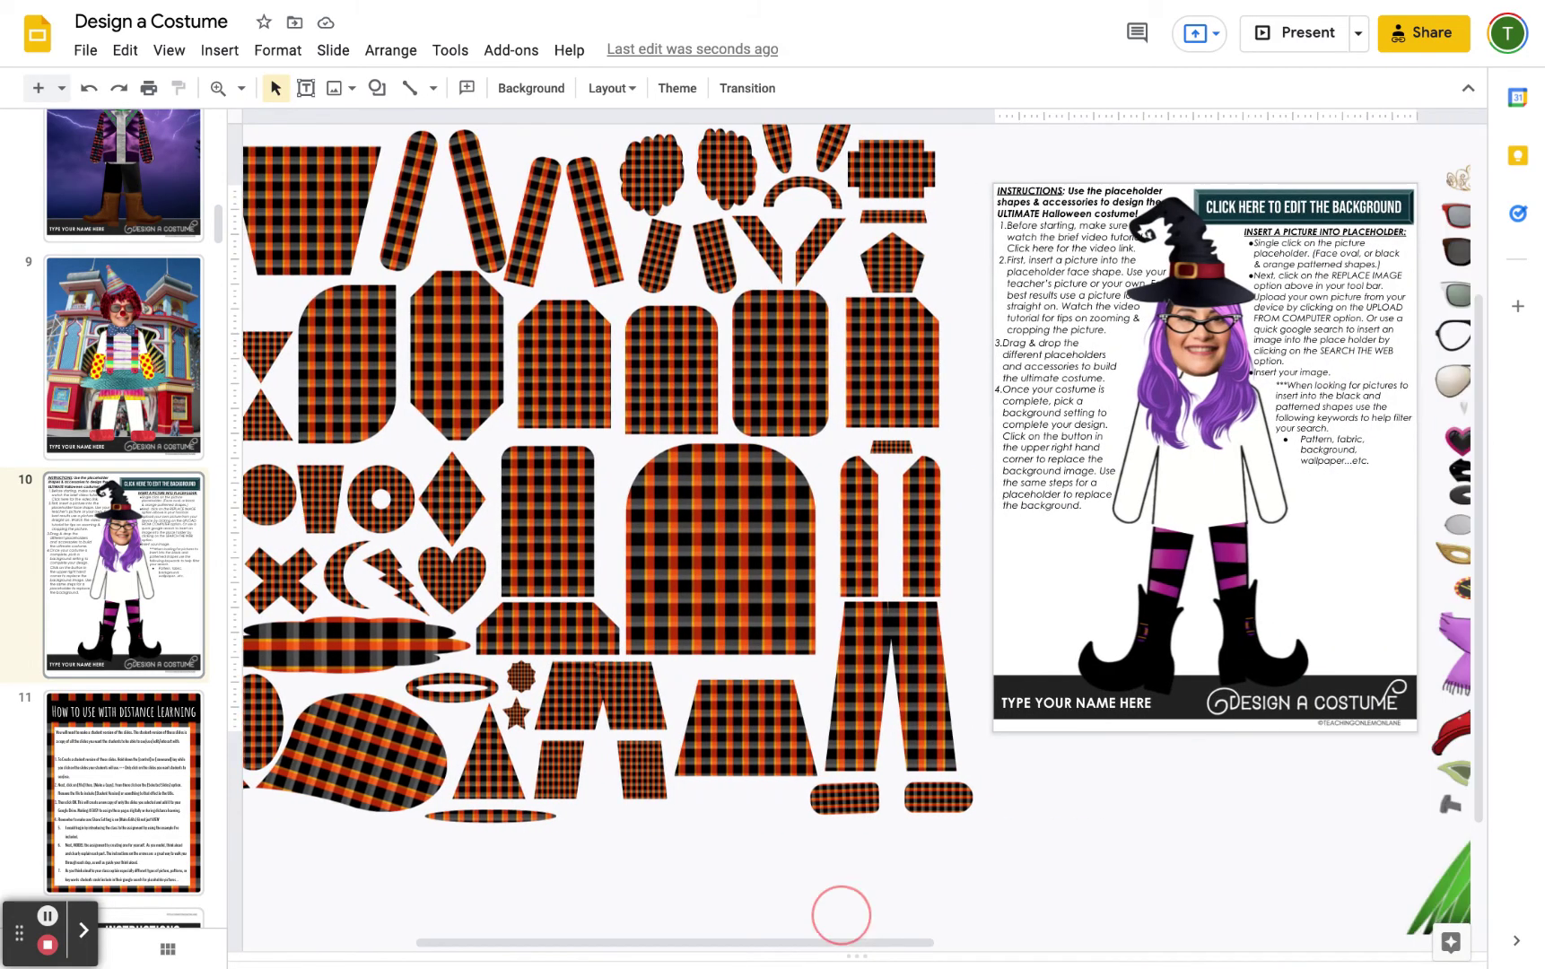
left_click(745, 717)
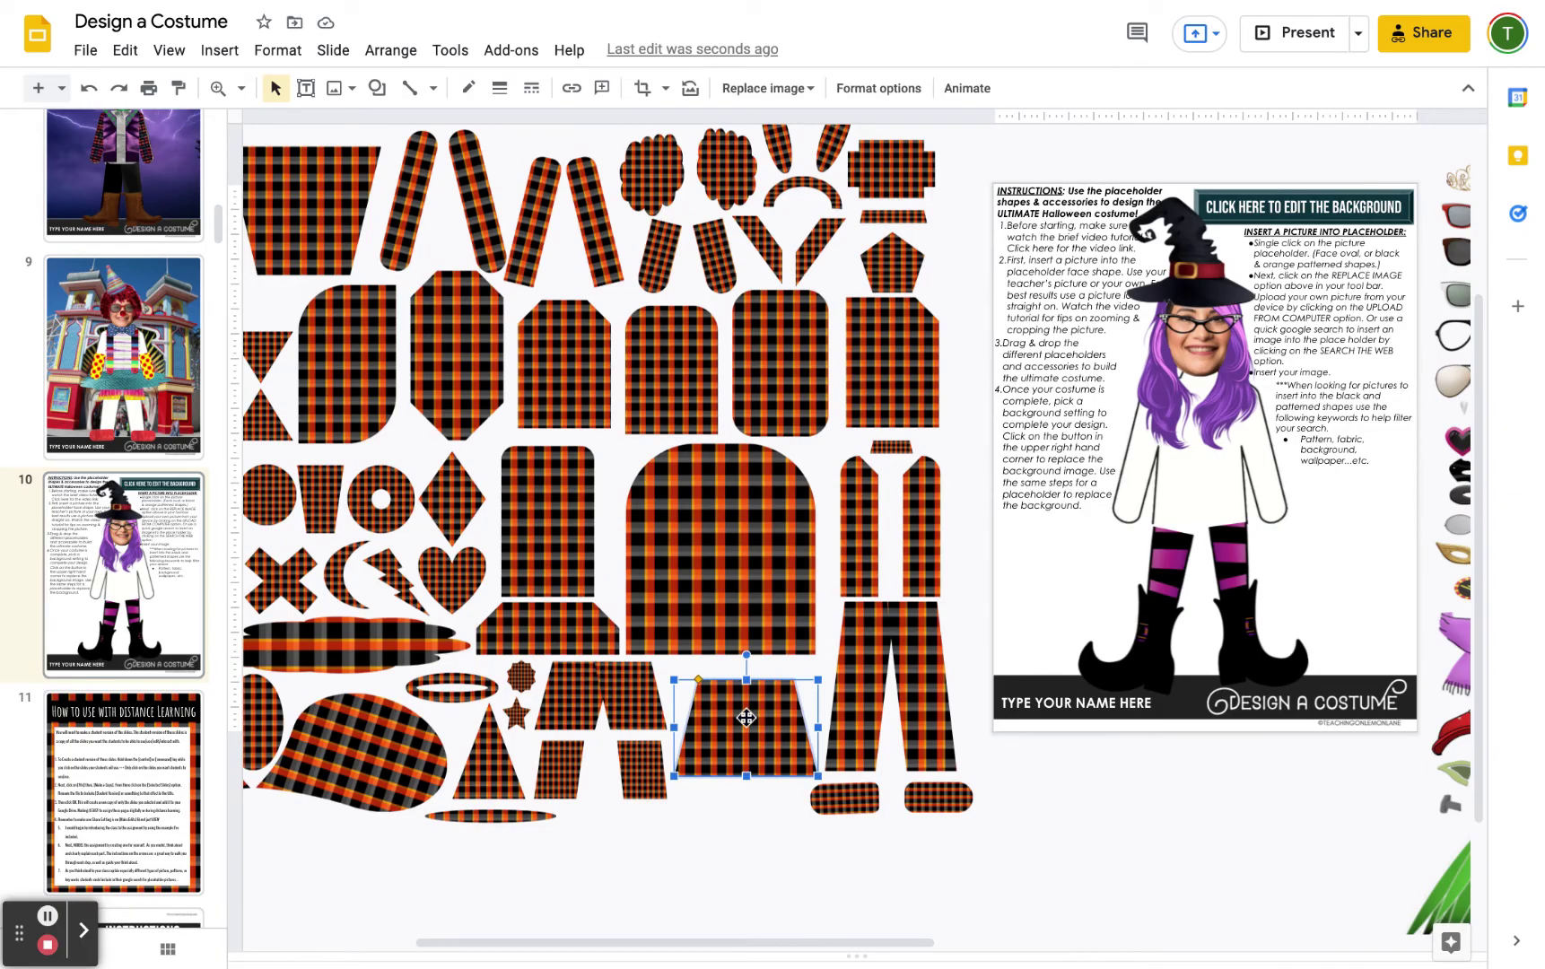
- Drag the plaid trapezoid onto the witch's waist above the striped legs and reselect it
left_click_drag(752, 725, 1207, 499)
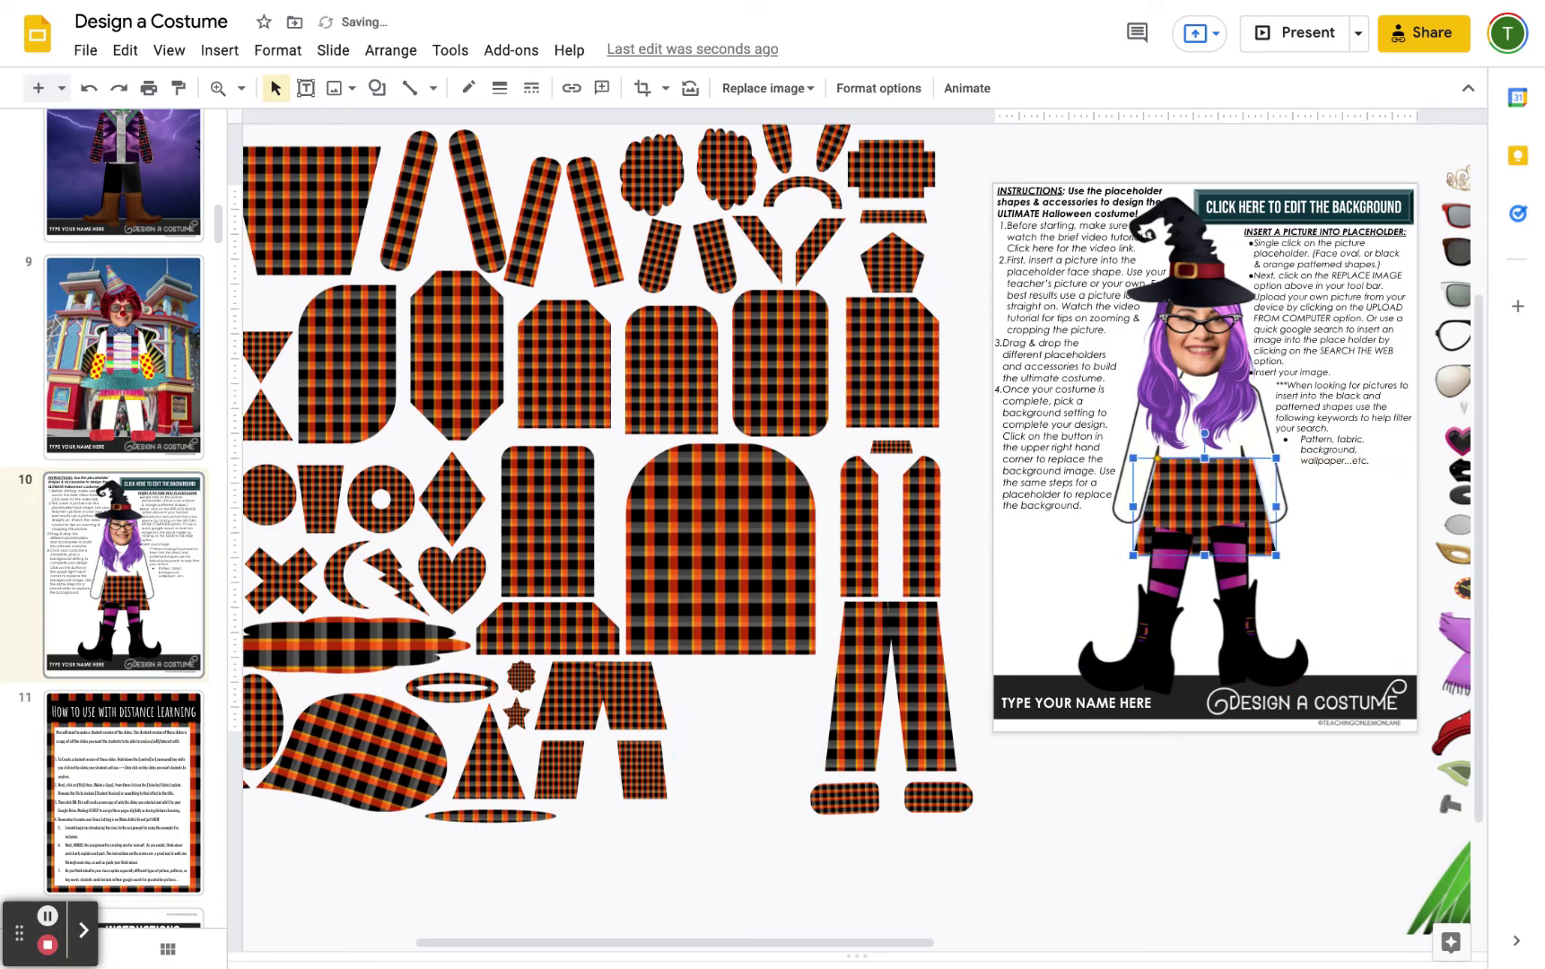
left_click(1346, 583)
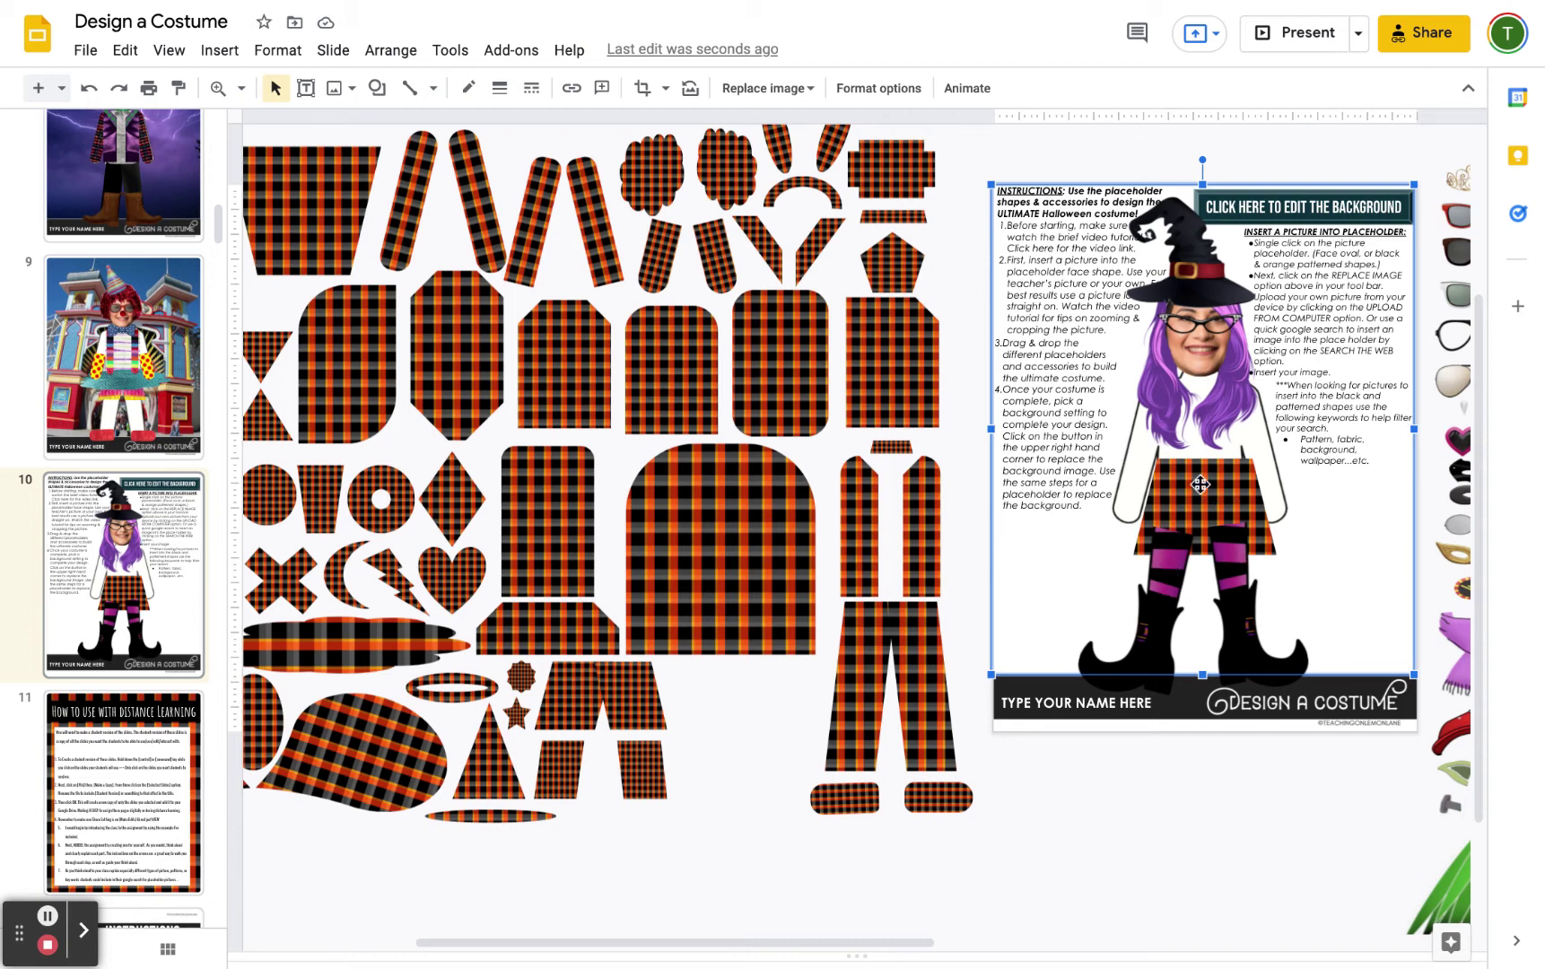
left_click(1199, 485)
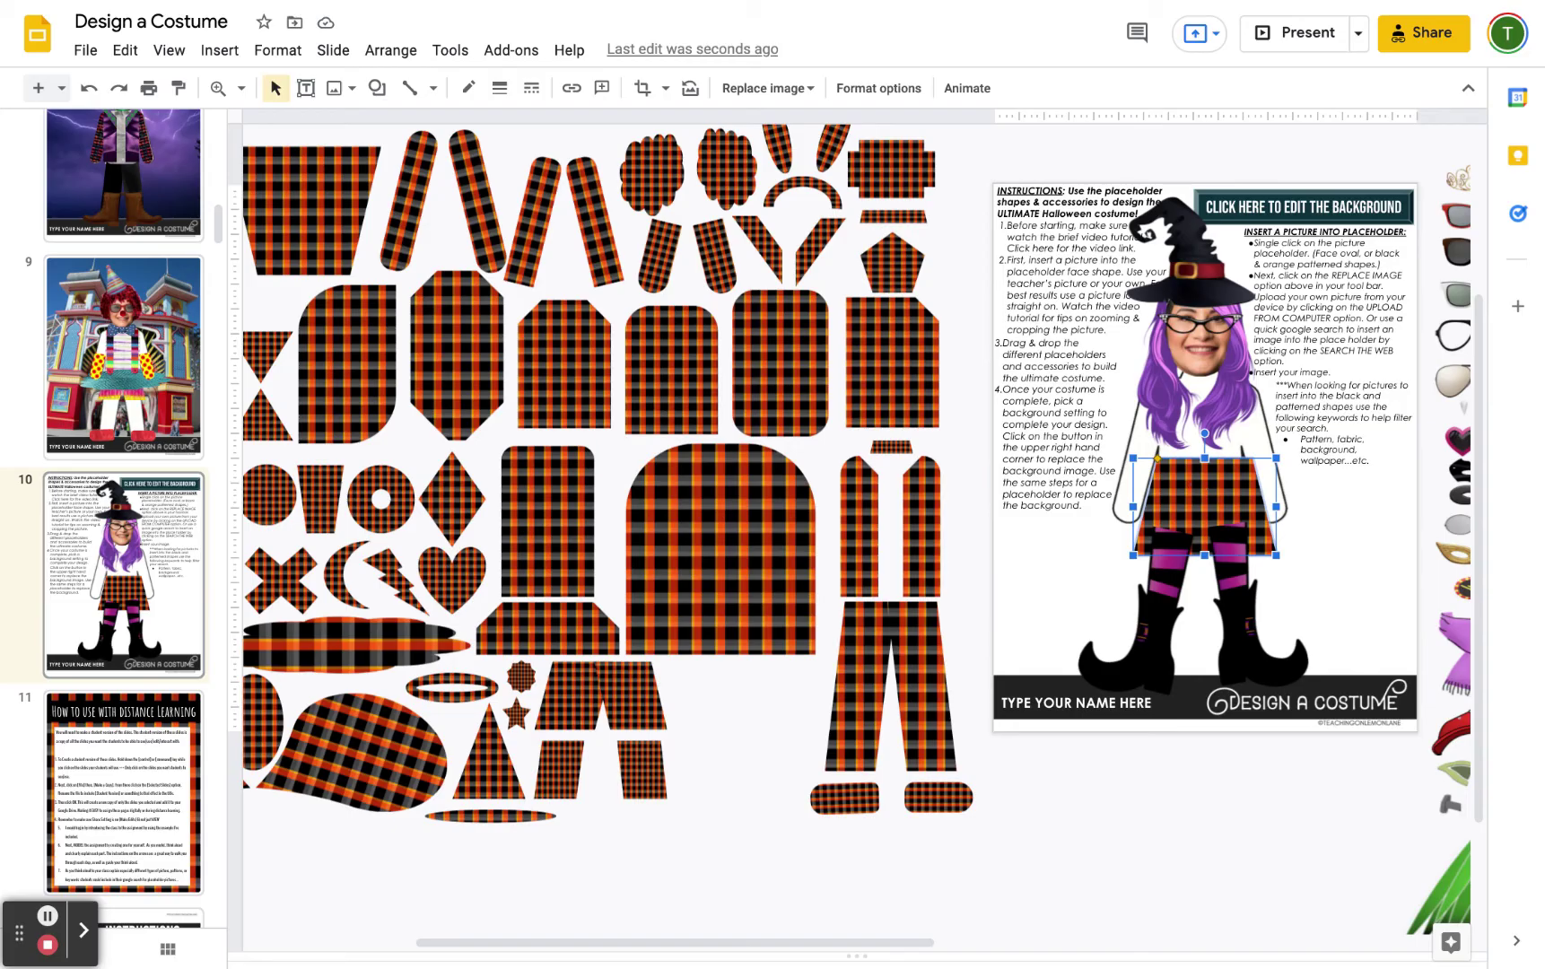
- Bring the plaid skirt to the front so it overlaps the stocking tops
left_click(406, 56)
mouse_move(414, 93)
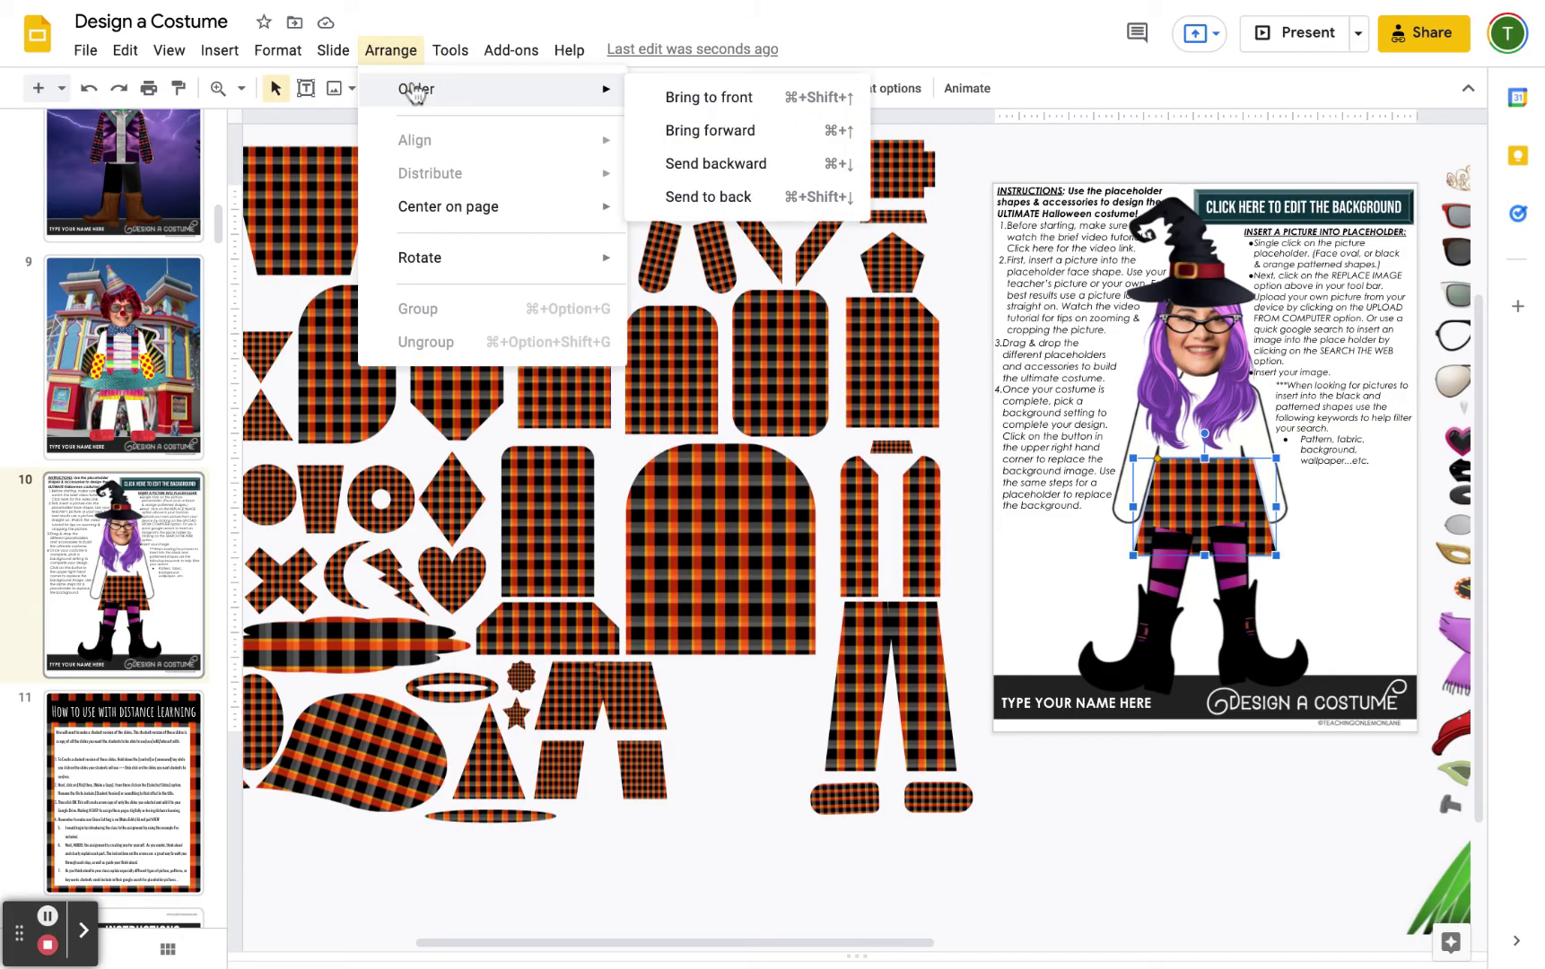
left_click(722, 104)
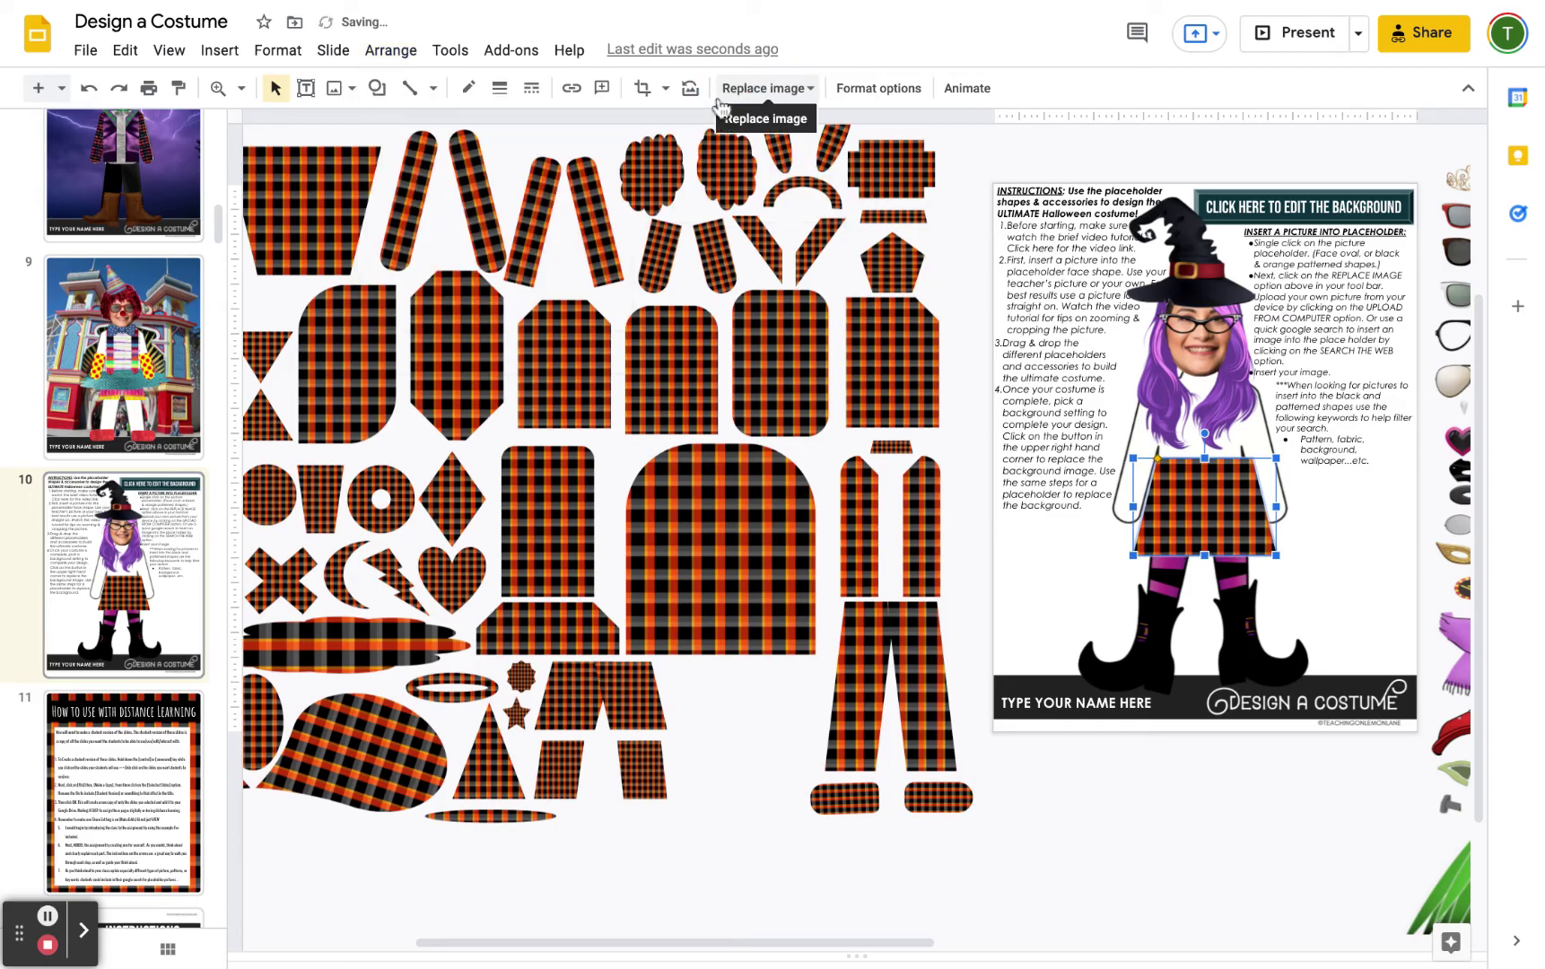
left_click(1131, 873)
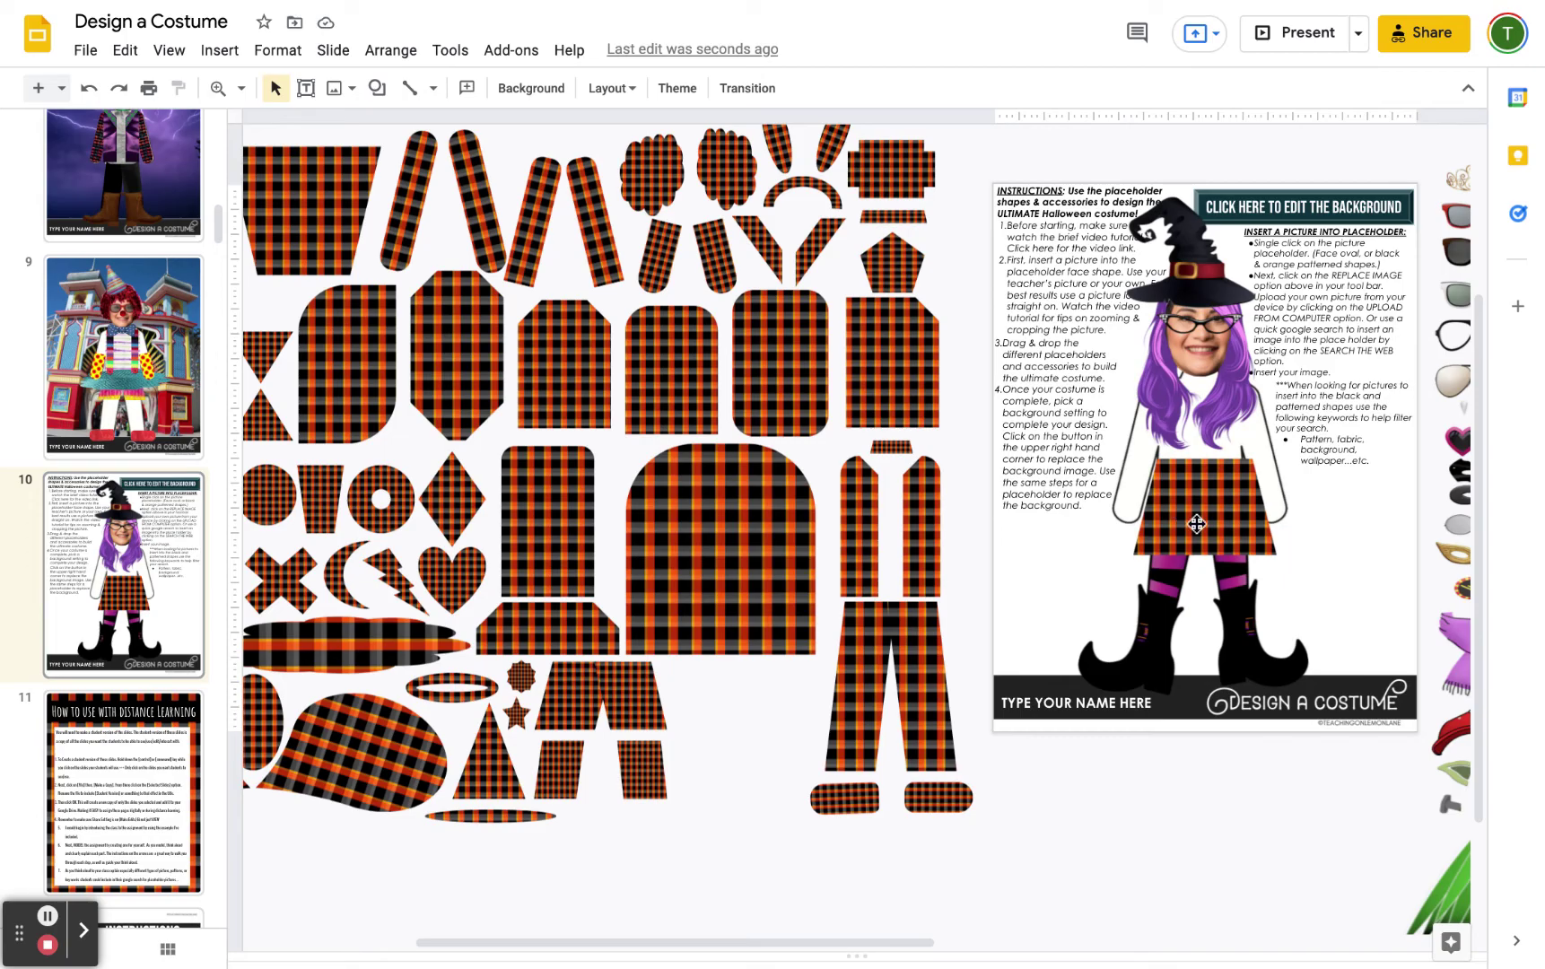
- Scroll the filmstrip and open slide 15, the Google Search Word Bank
scroll(130, 414, "up", 3)
scroll(130, 415, "up", 5)
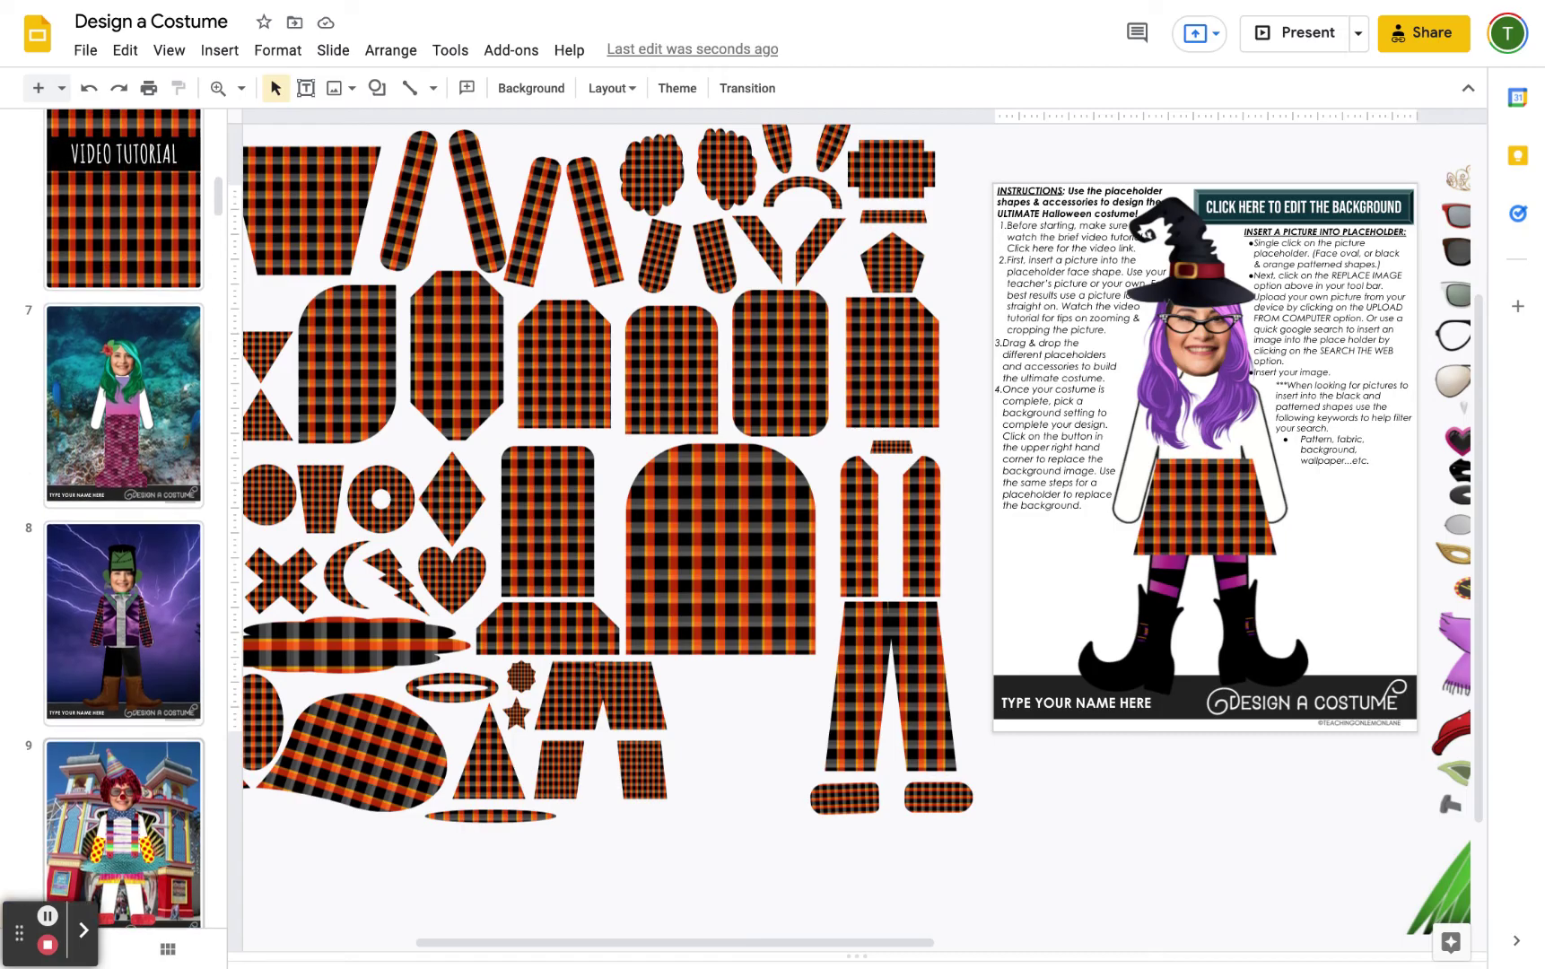
scroll(124, 518, "up", 2)
scroll(124, 518, "down", 8)
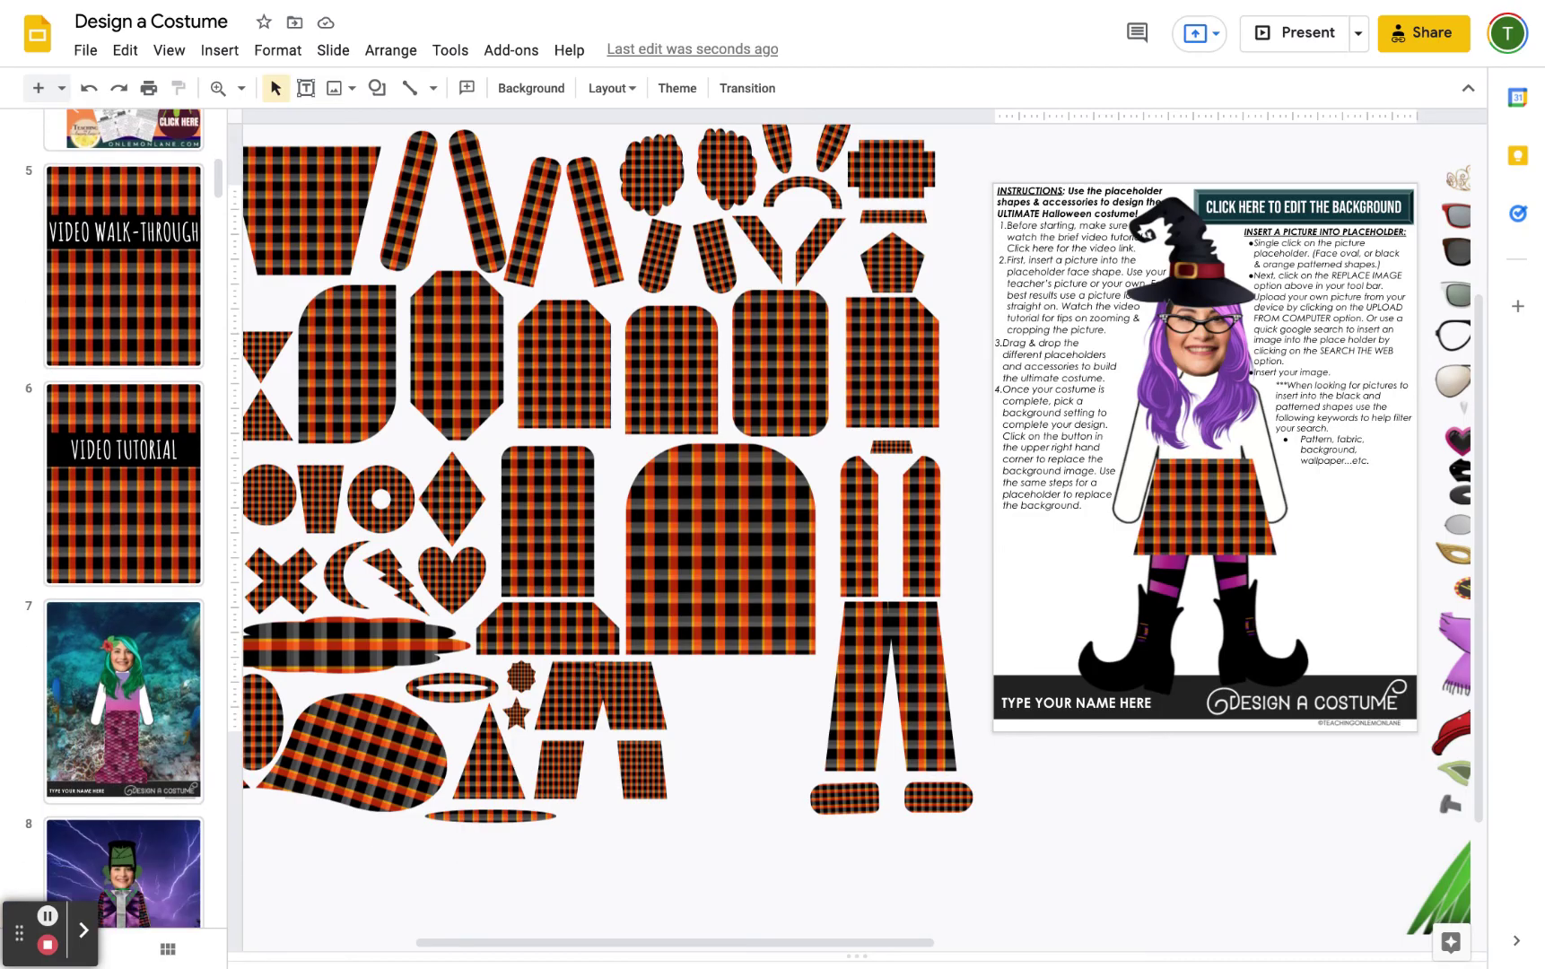
scroll(124, 518, "down", 12)
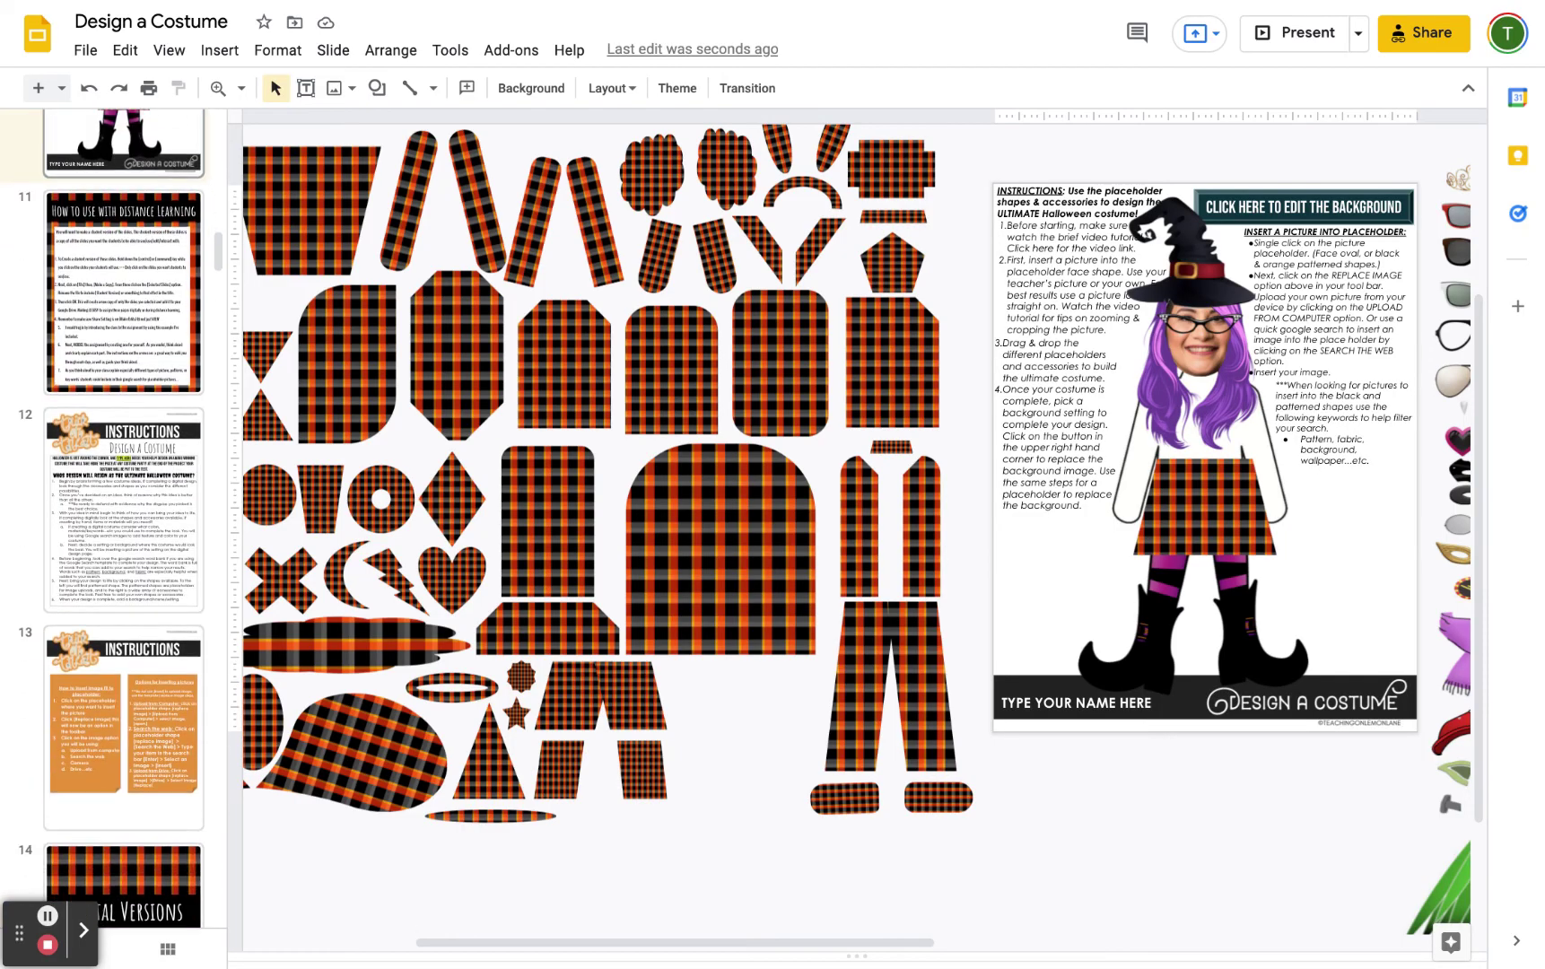
scroll(124, 518, "down", 2)
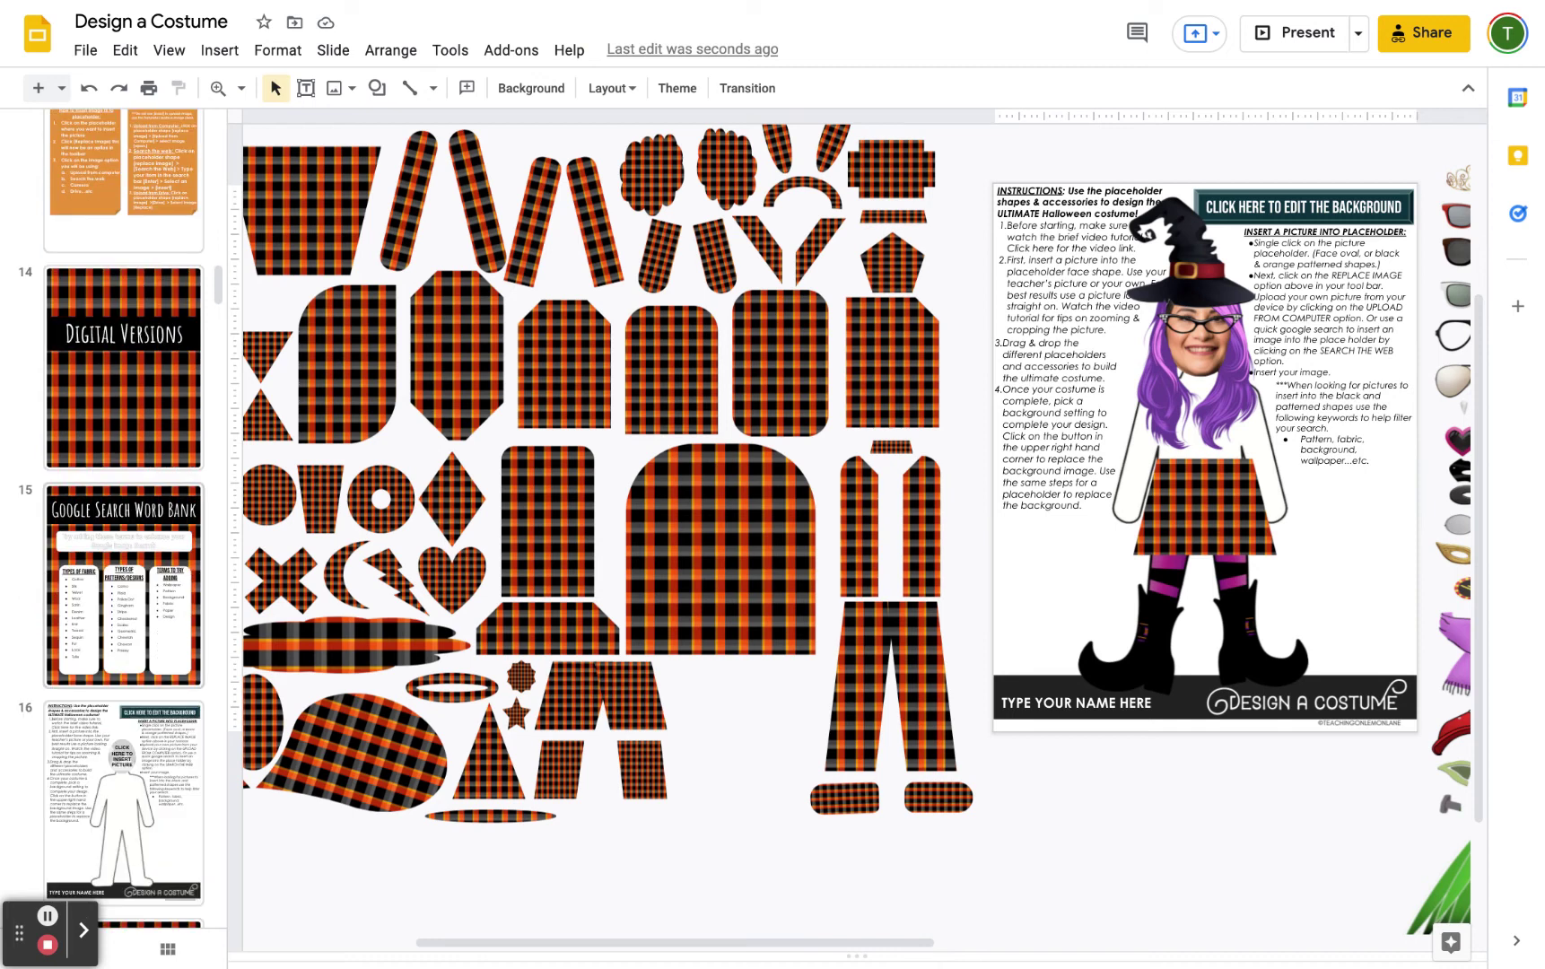
left_click(115, 605)
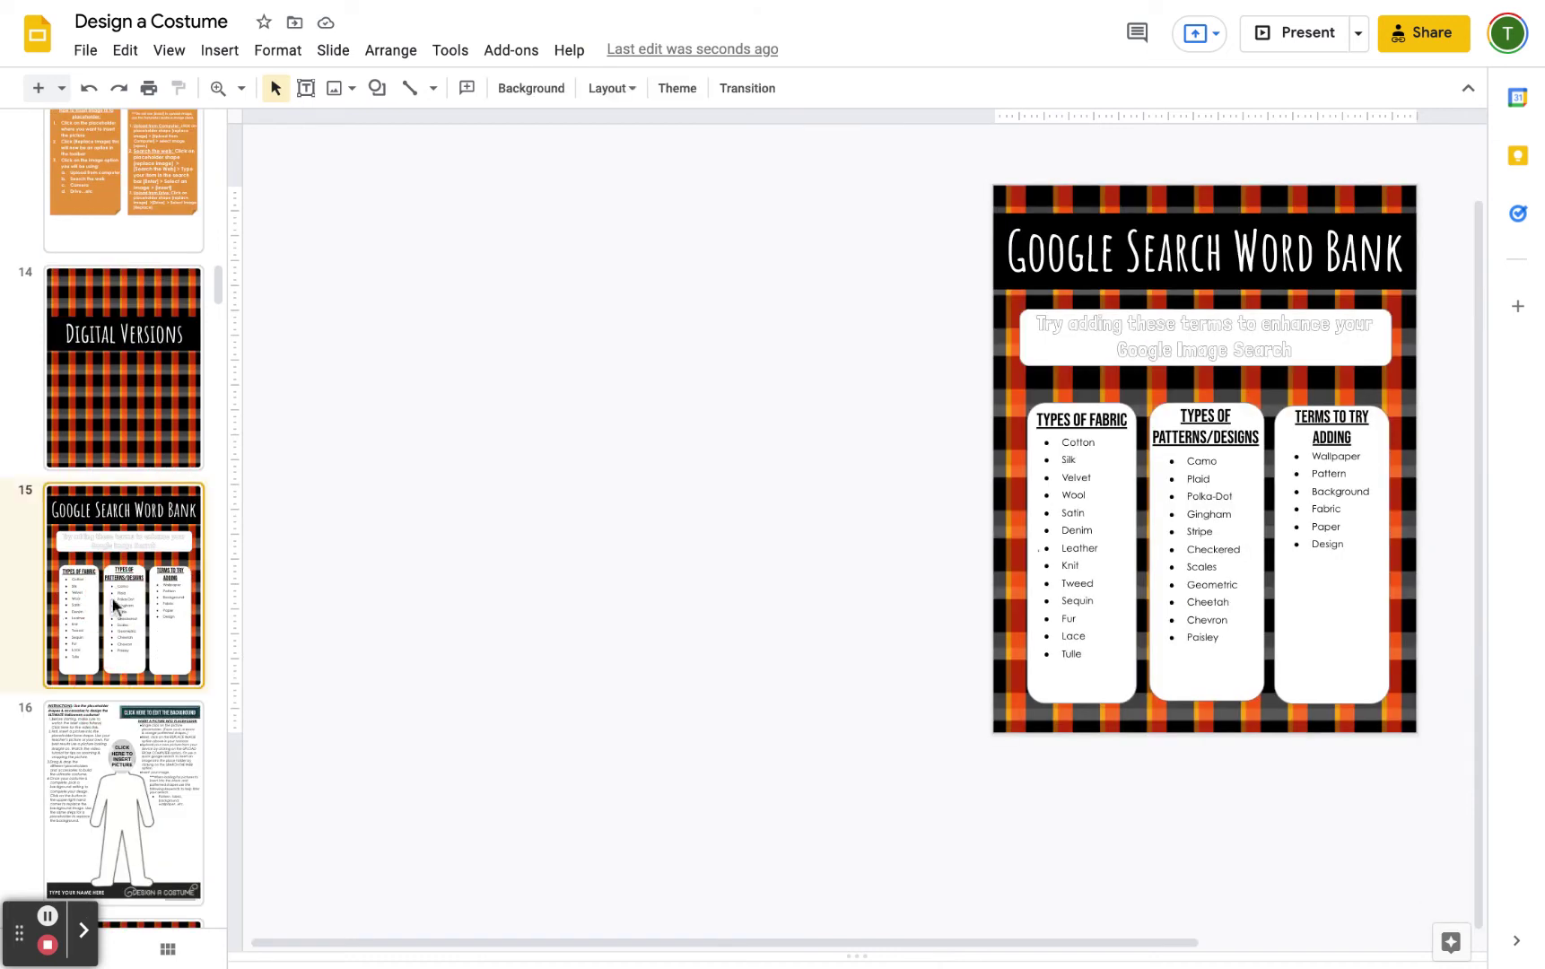
- Set the zoom to Fit and open slide 10, the witch costume design
left_click(241, 88)
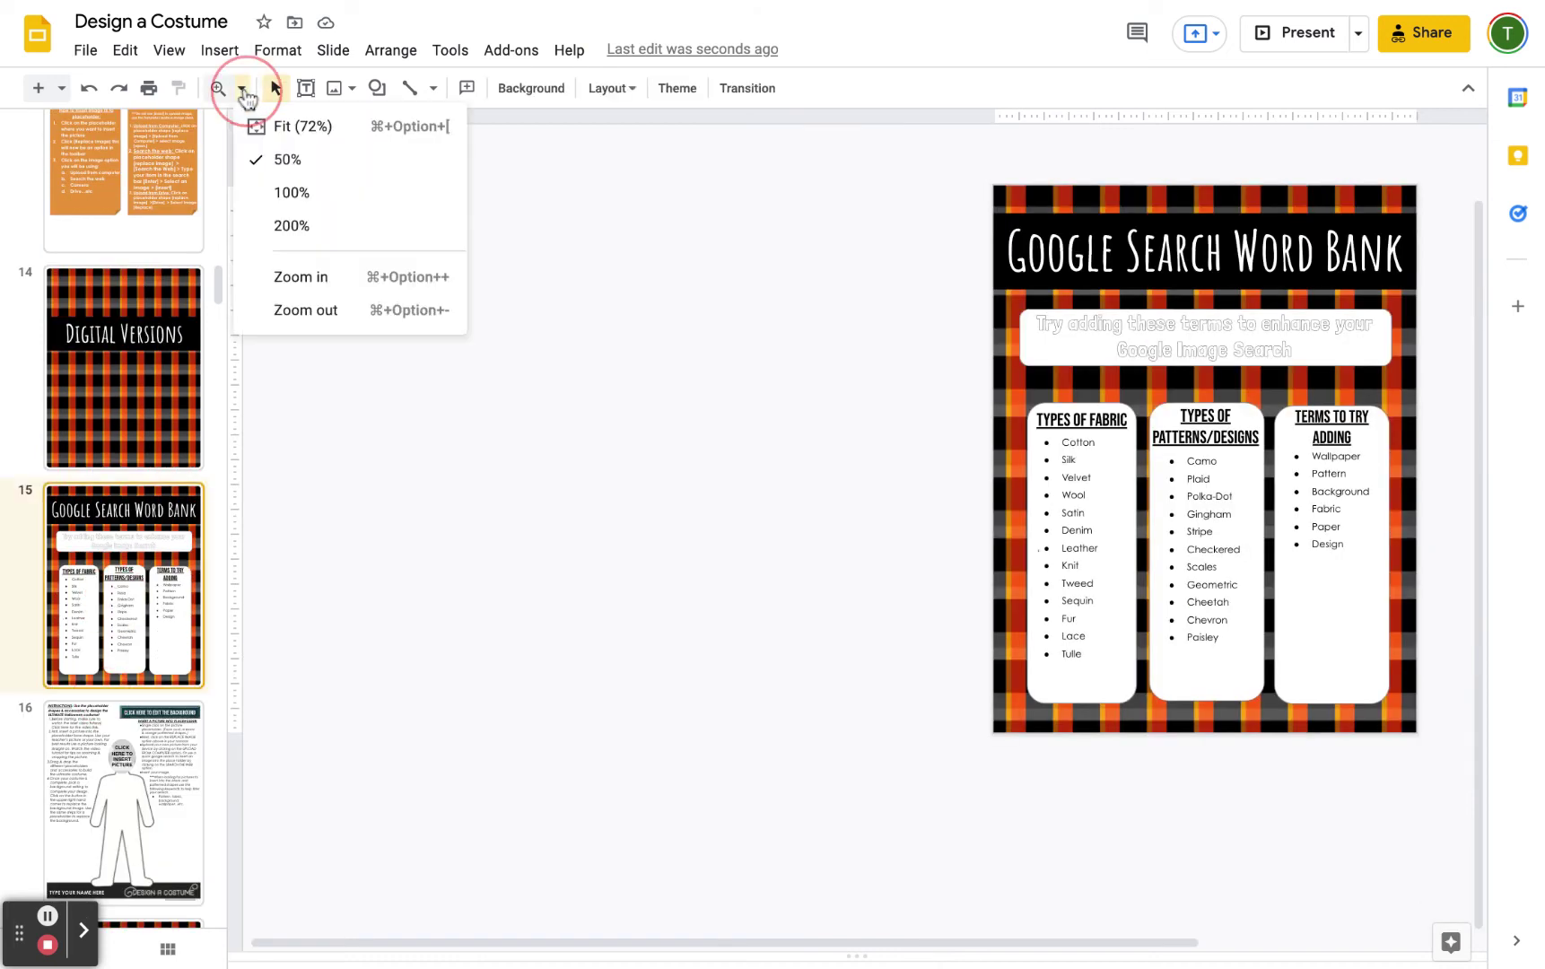
left_click(281, 130)
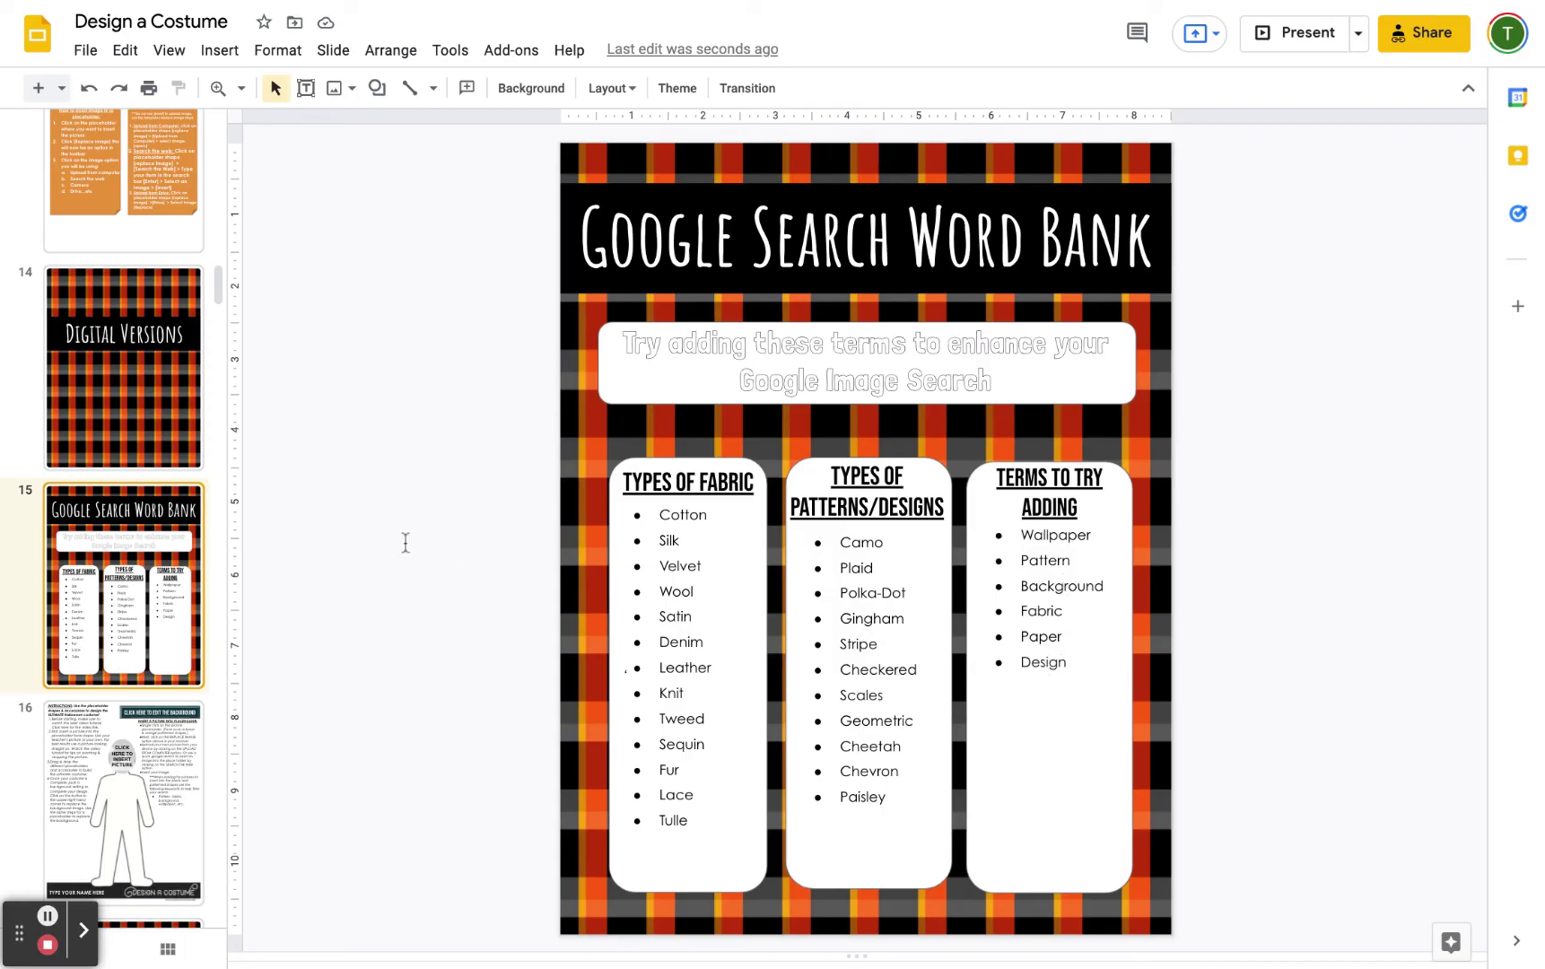
scroll(148, 340, "up", 12)
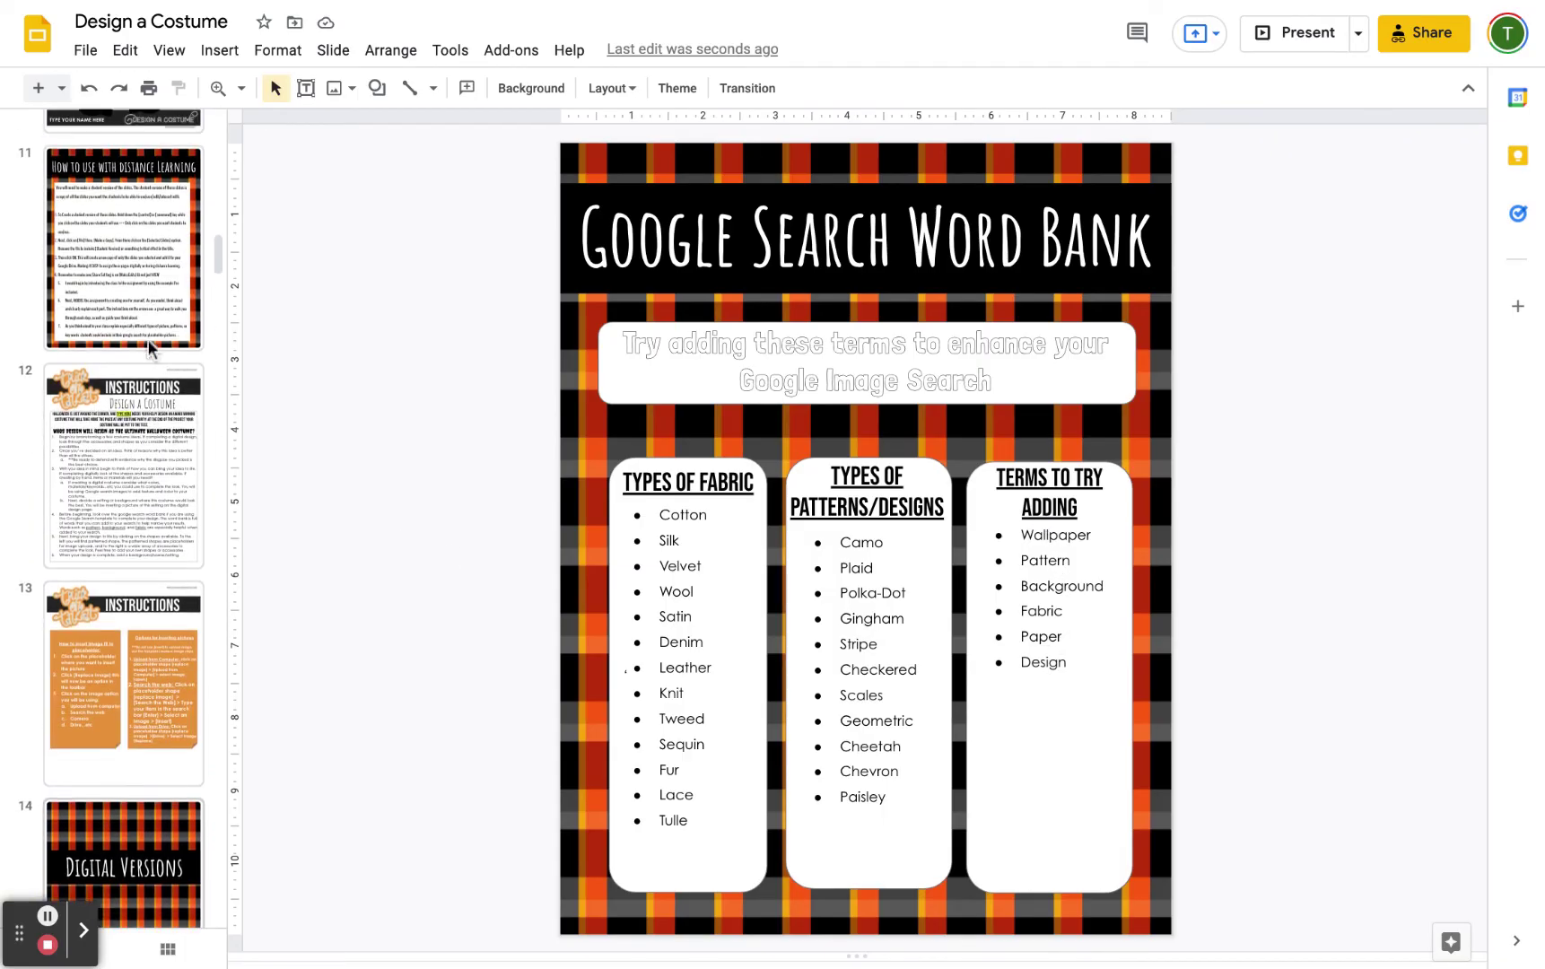
scroll(148, 339, "up", 2)
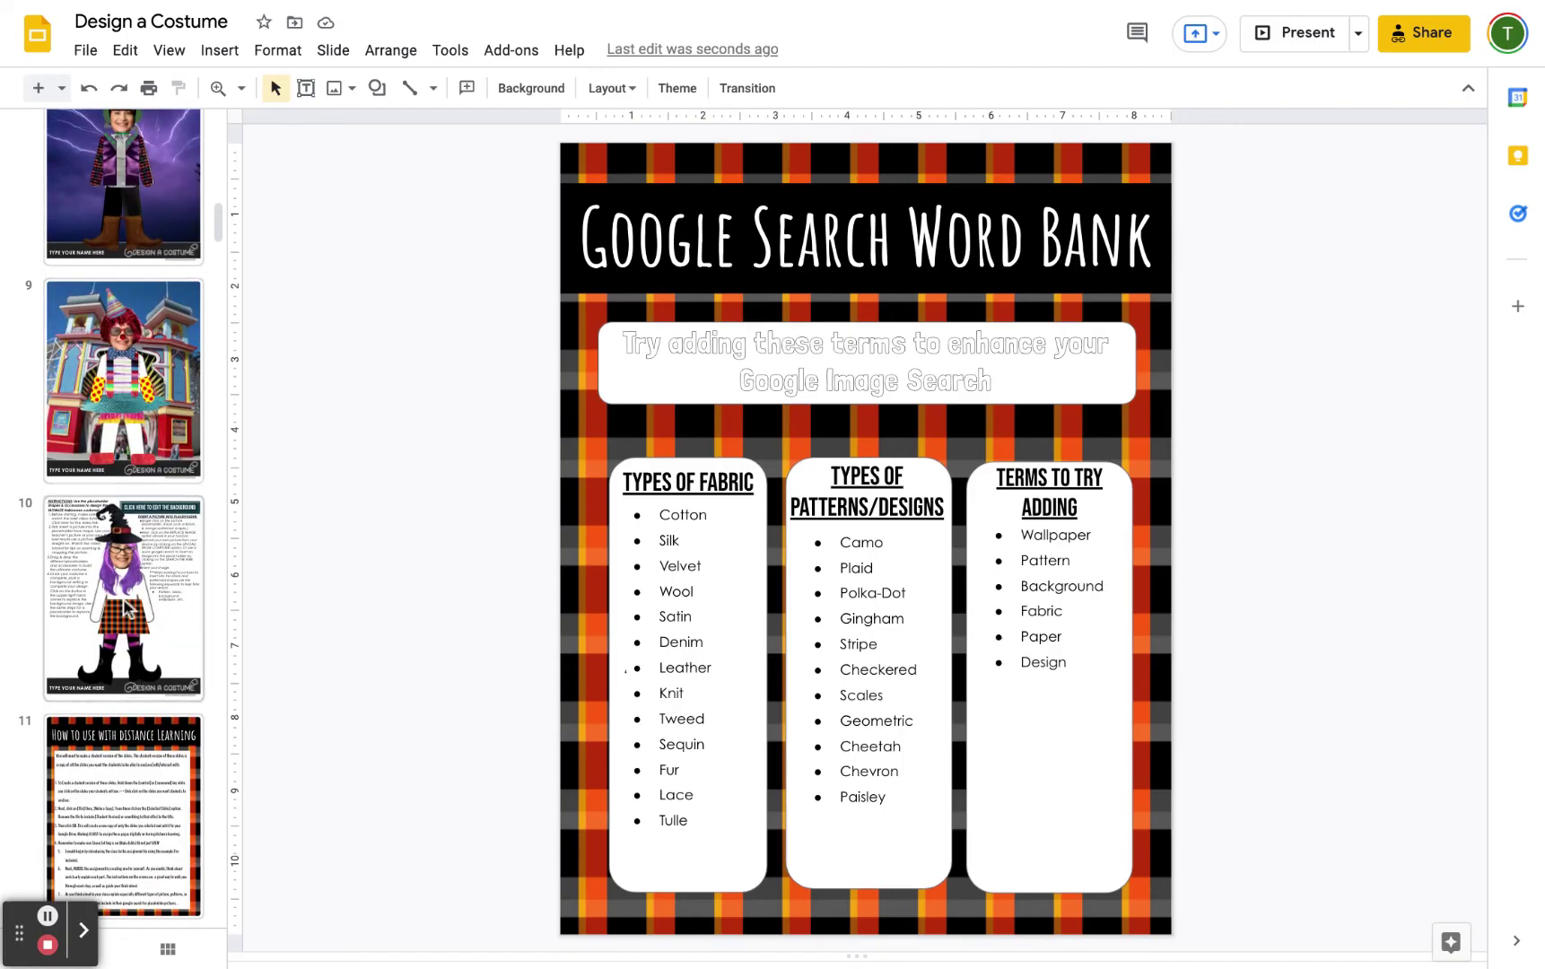
left_click(128, 609)
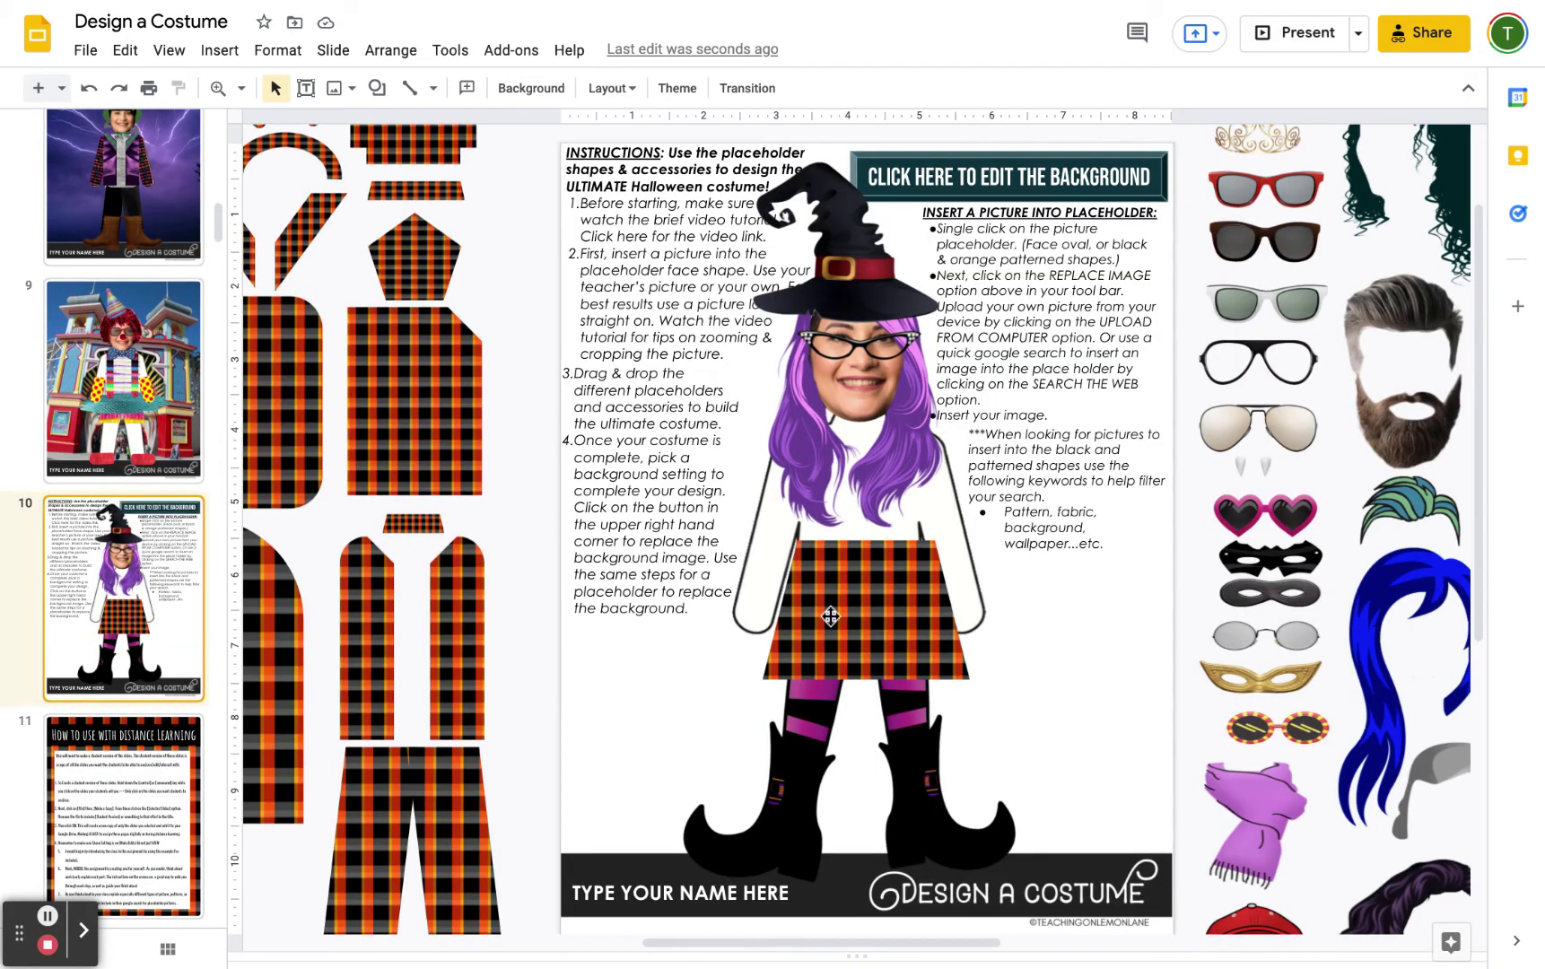
- Select the witch's plaid skirt picture and choose to replace it with a web image
left_click(875, 619)
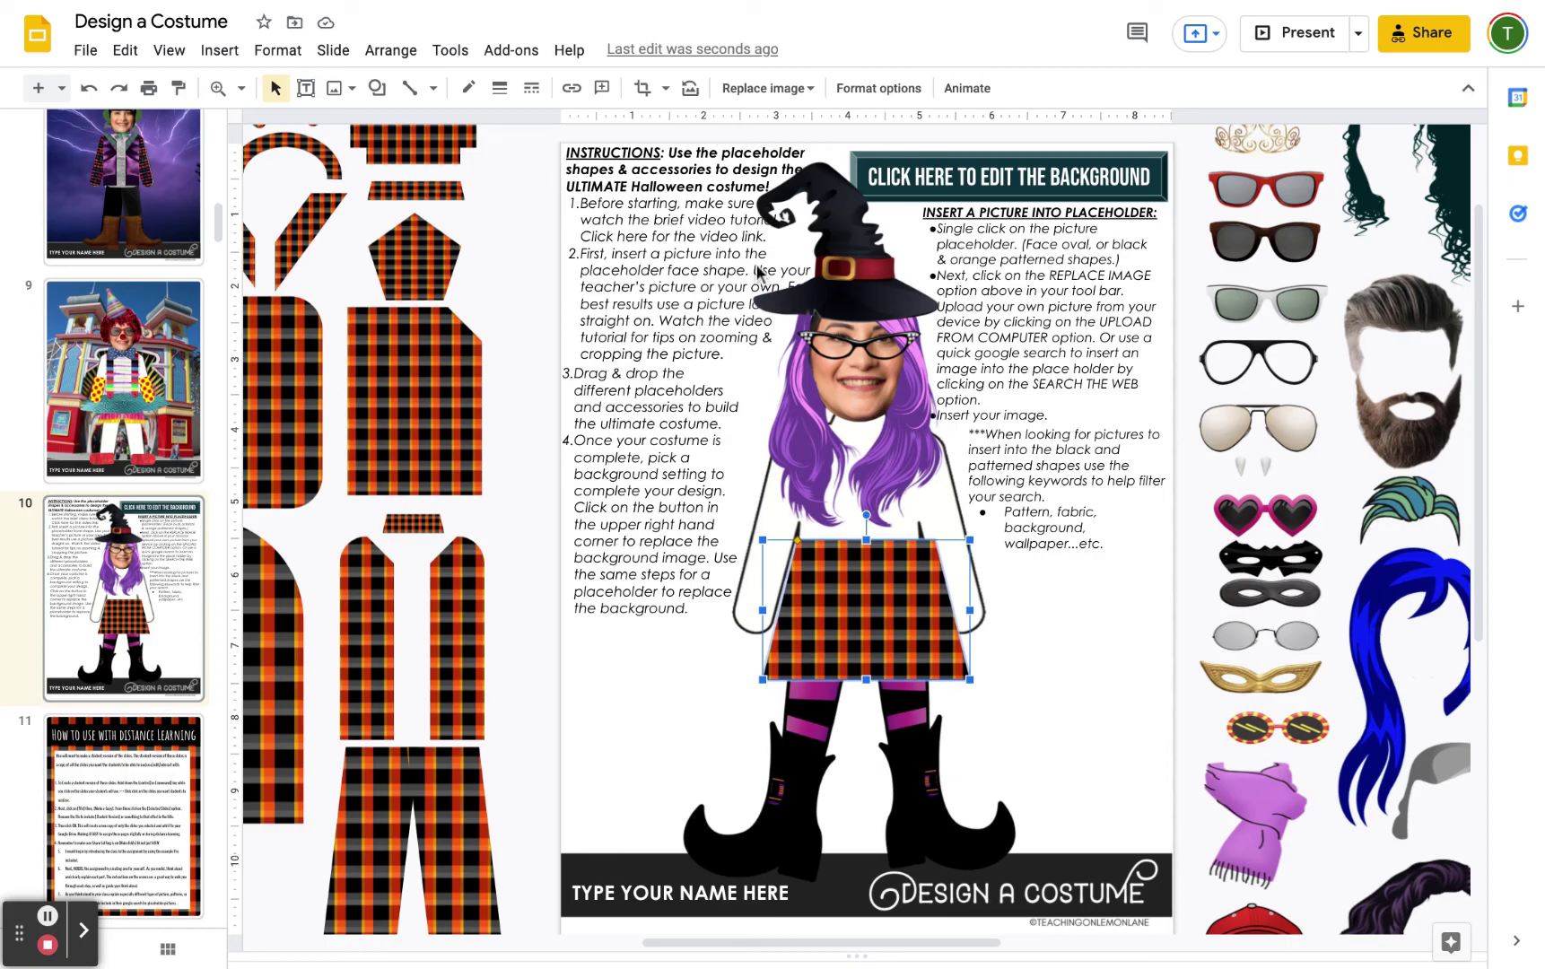
left_click(778, 90)
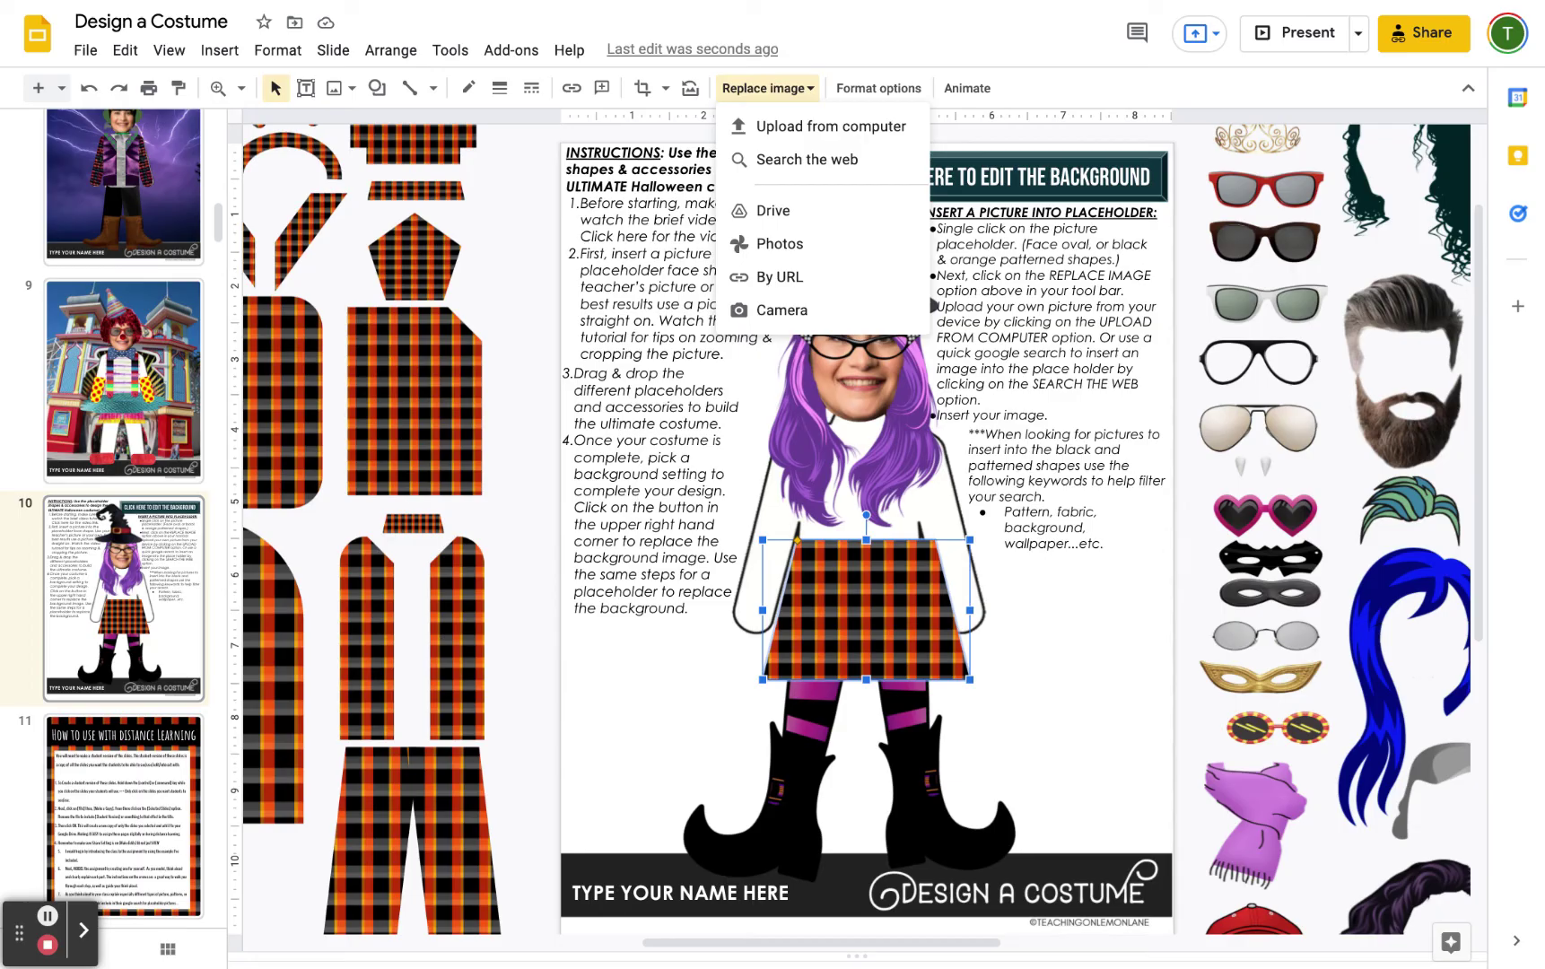
left_click(773, 159)
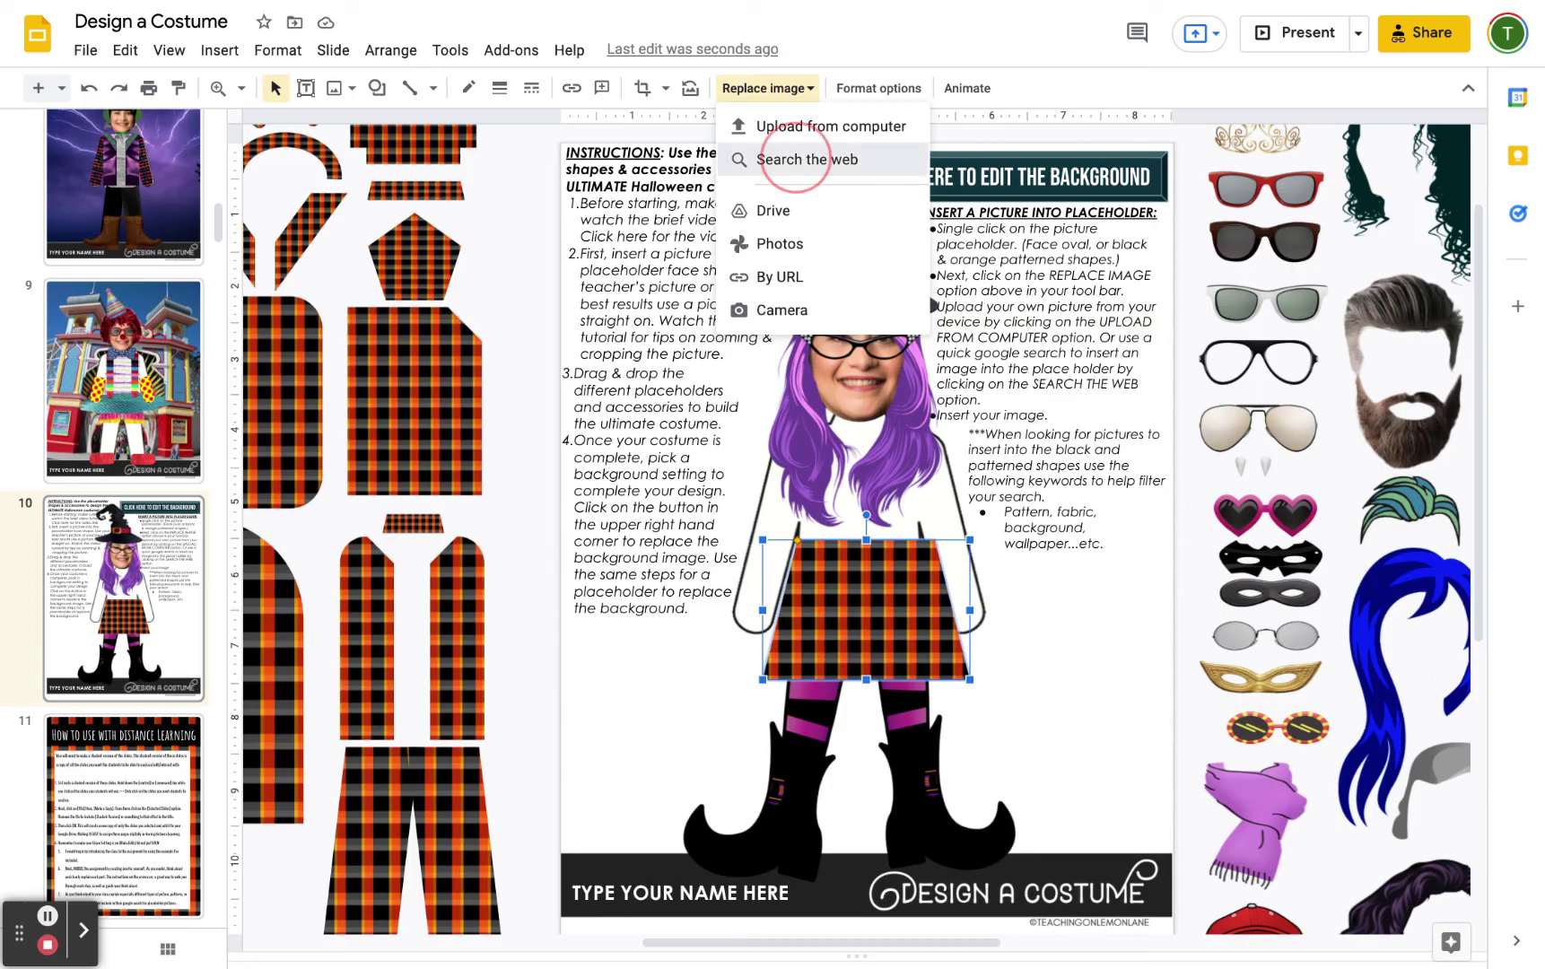
- Replace the 'head shot' query with 'green blackstriped background' and browse the image results
type("head shot")
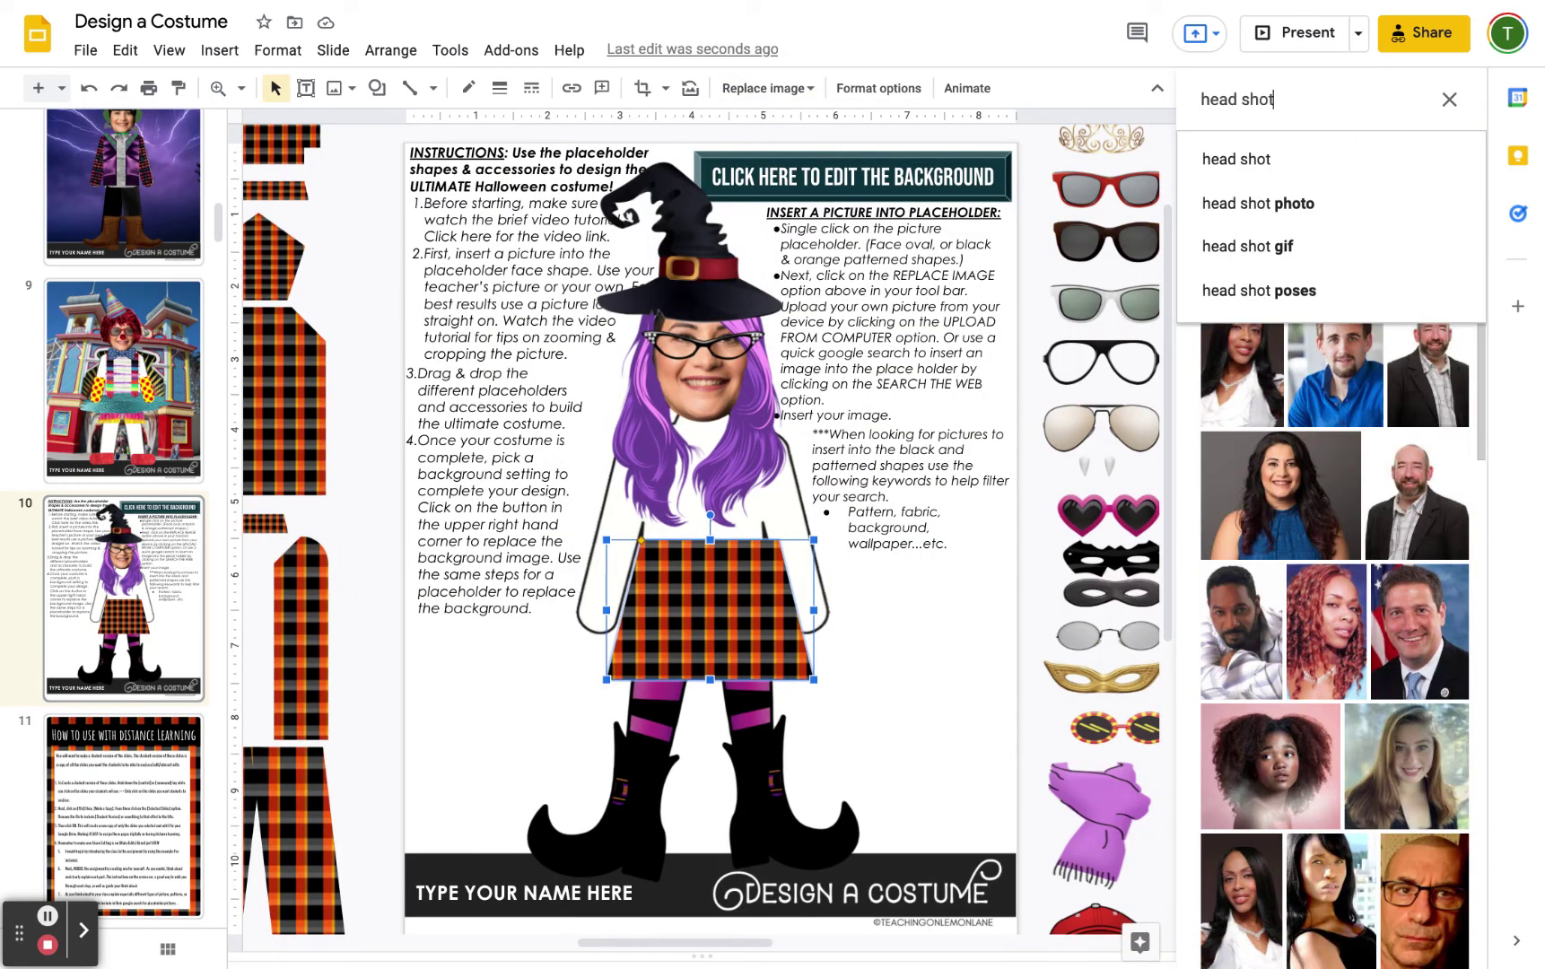
triple_click(1279, 99)
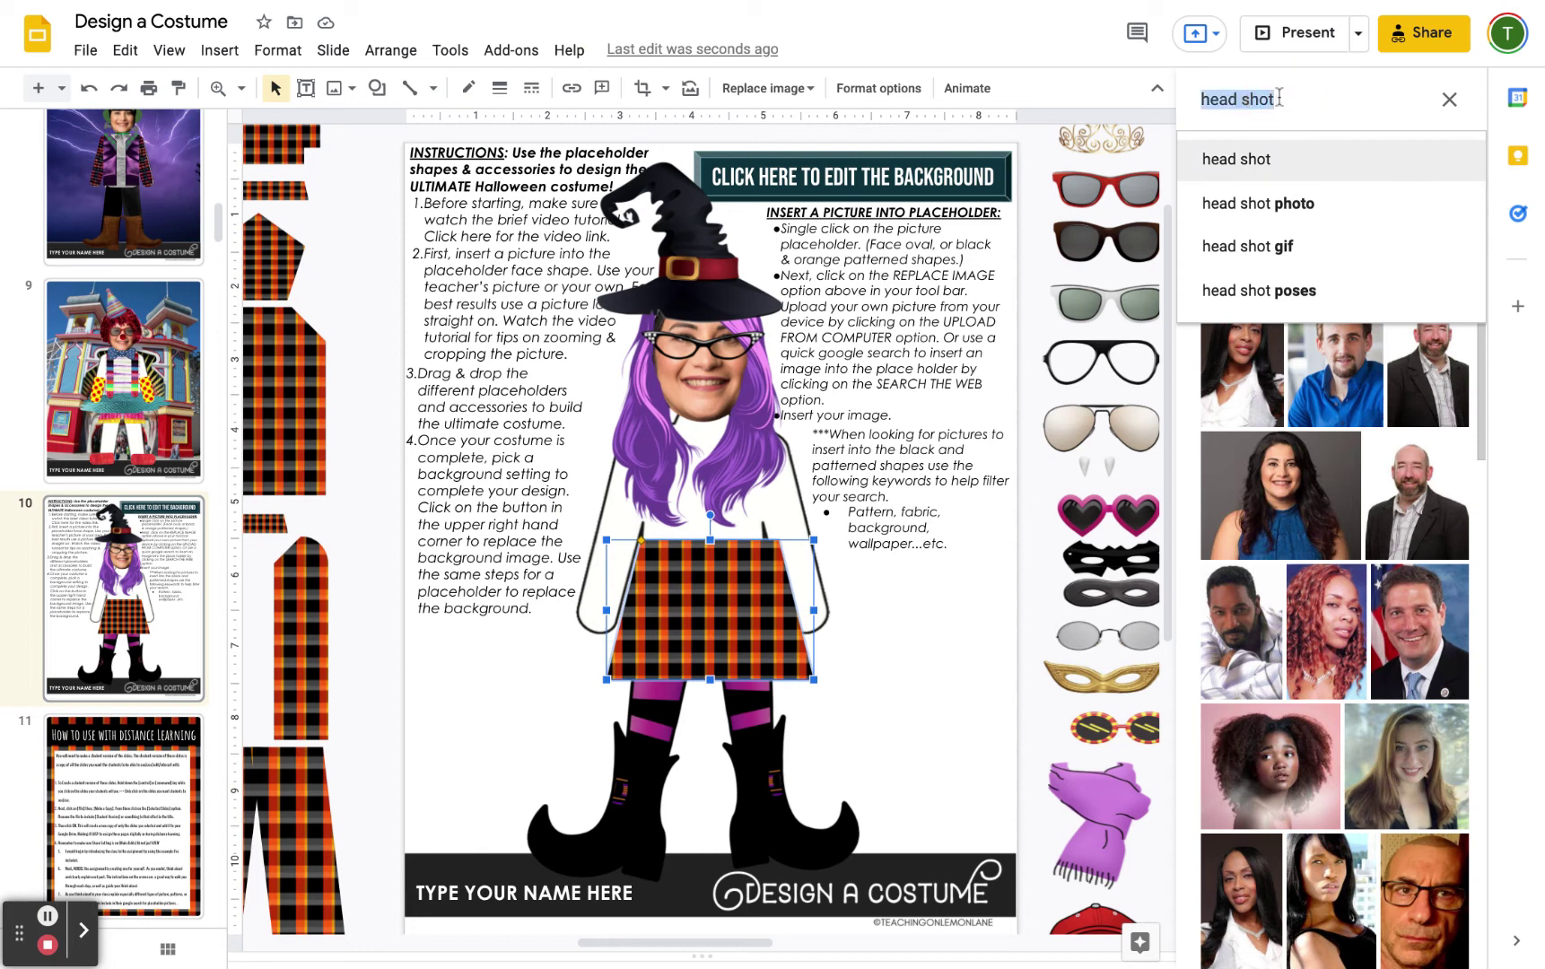
key("BackSpace")
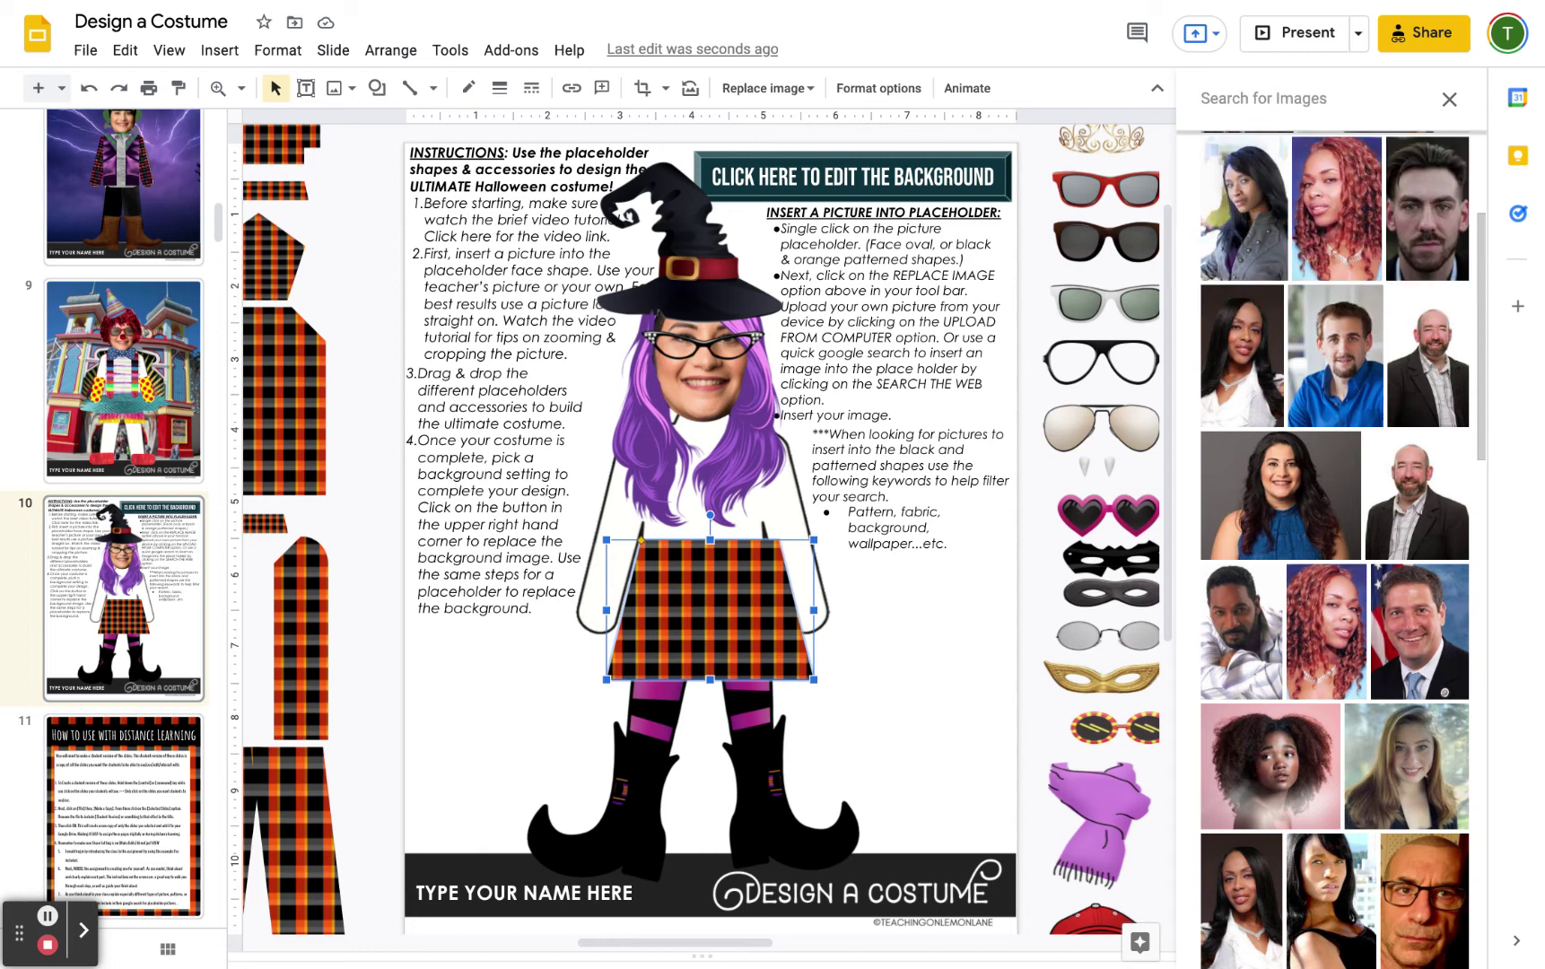
type("green")
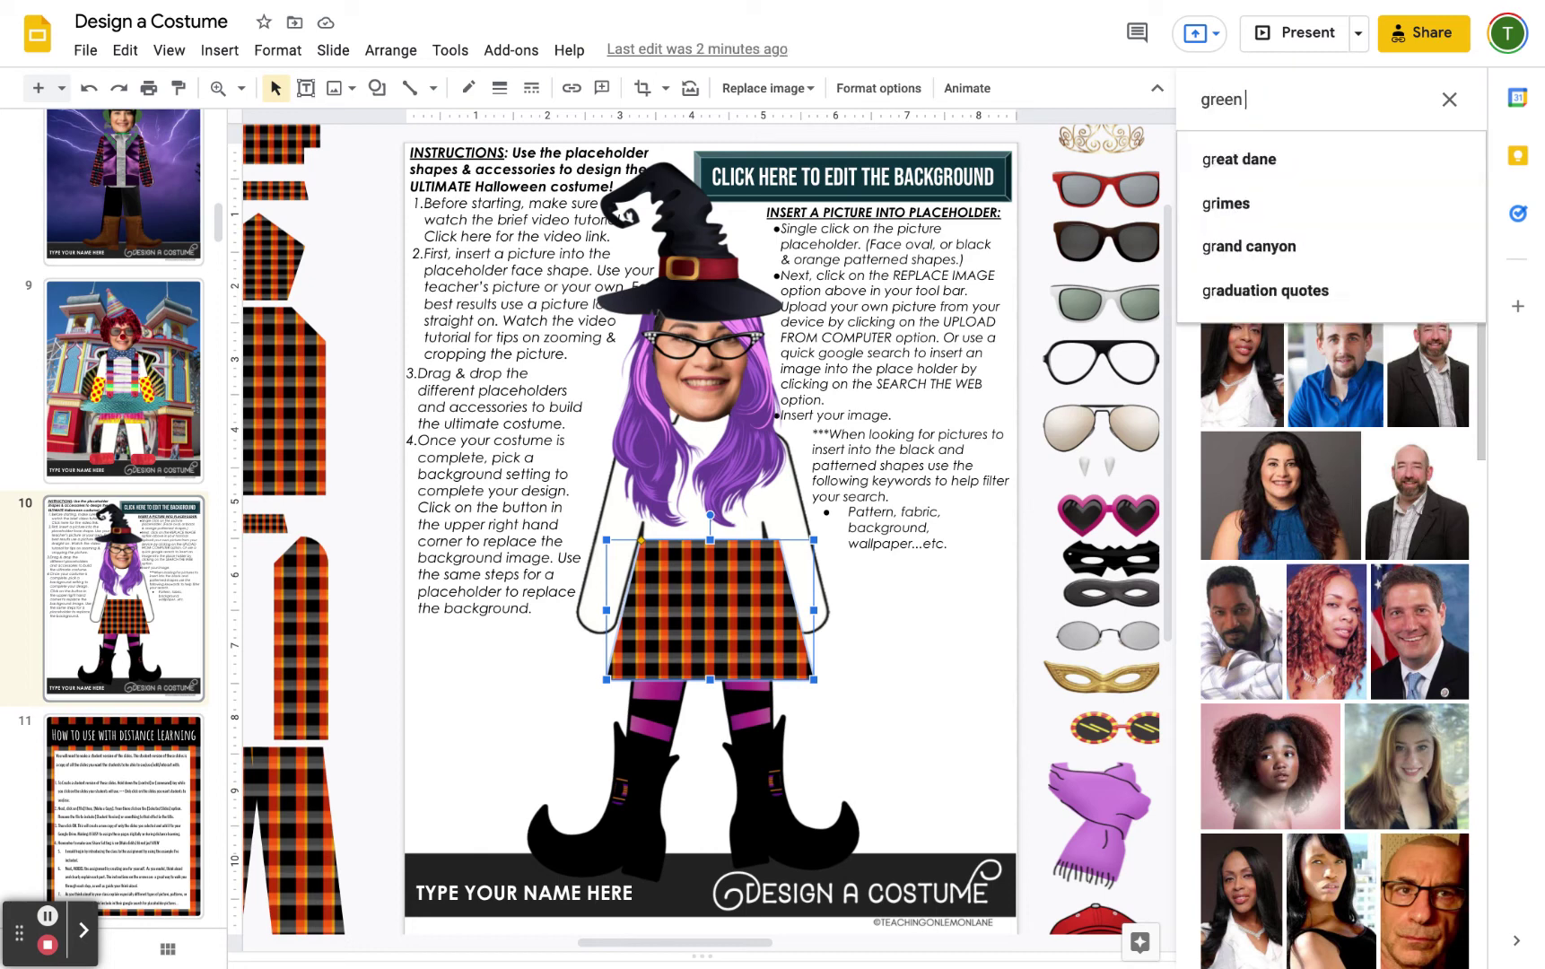
type(" blackstriped ")
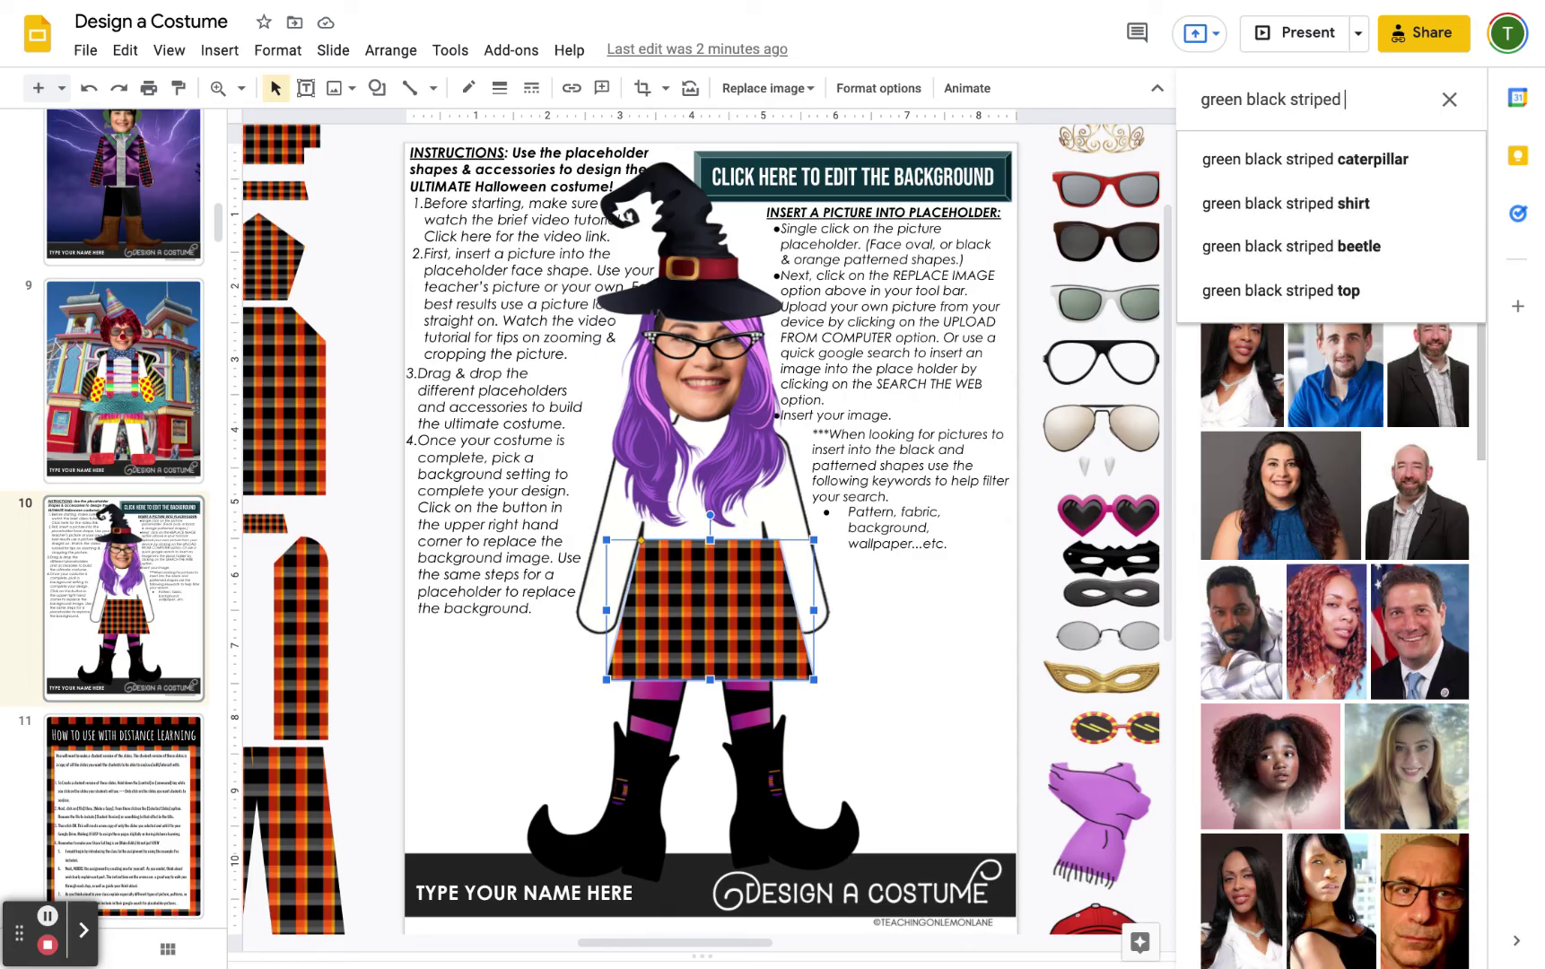
type("background")
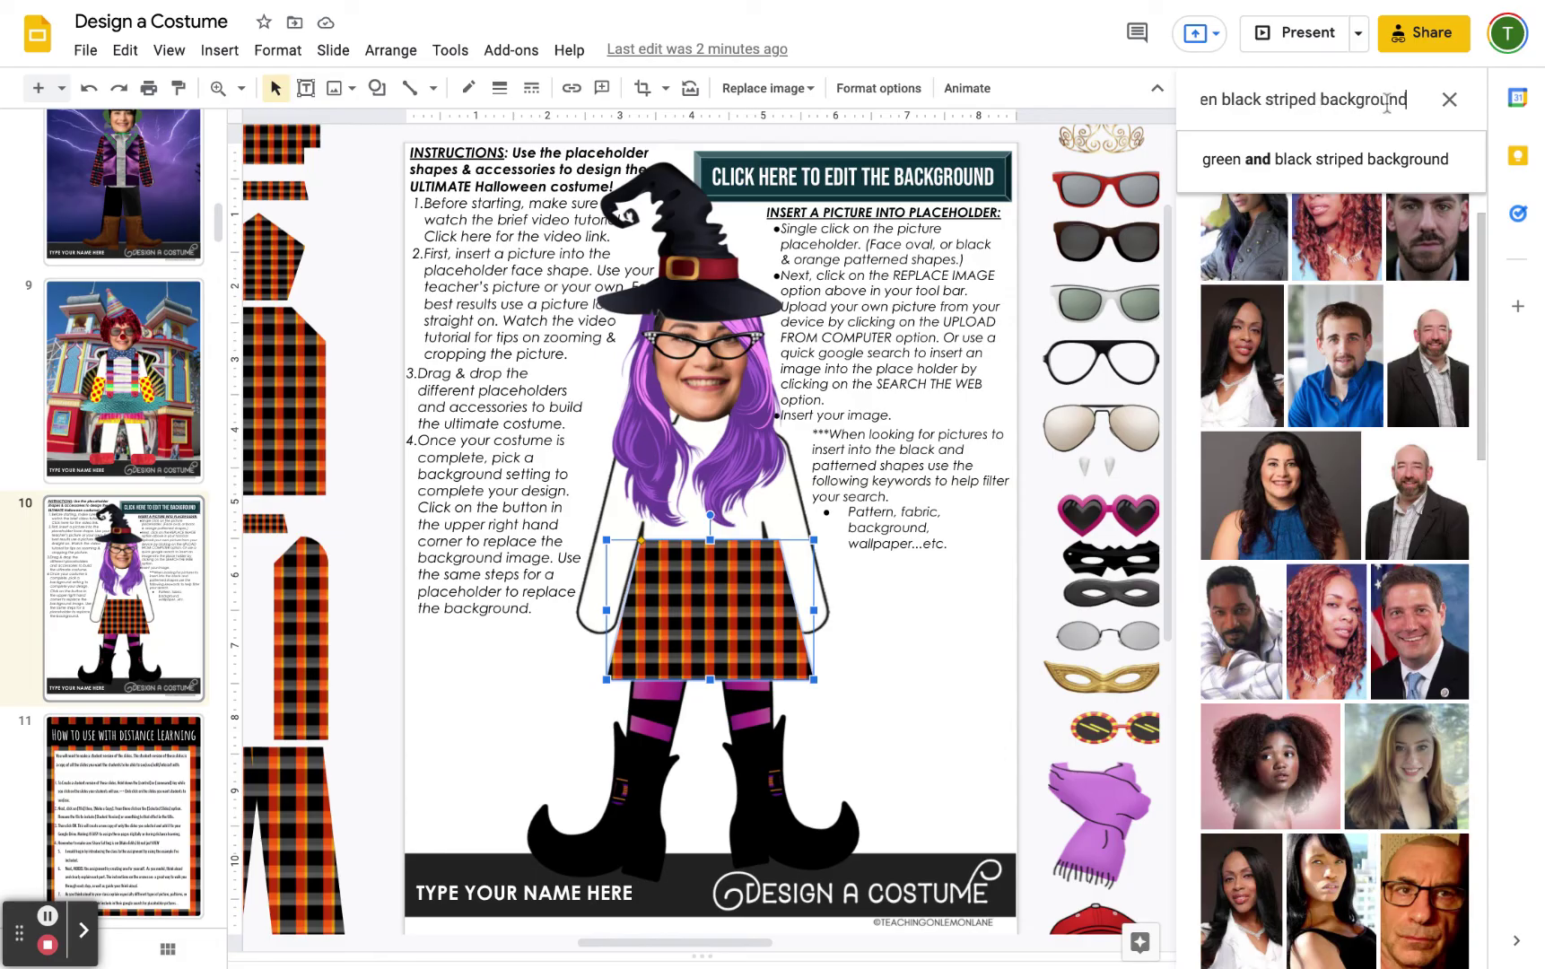
key("Return")
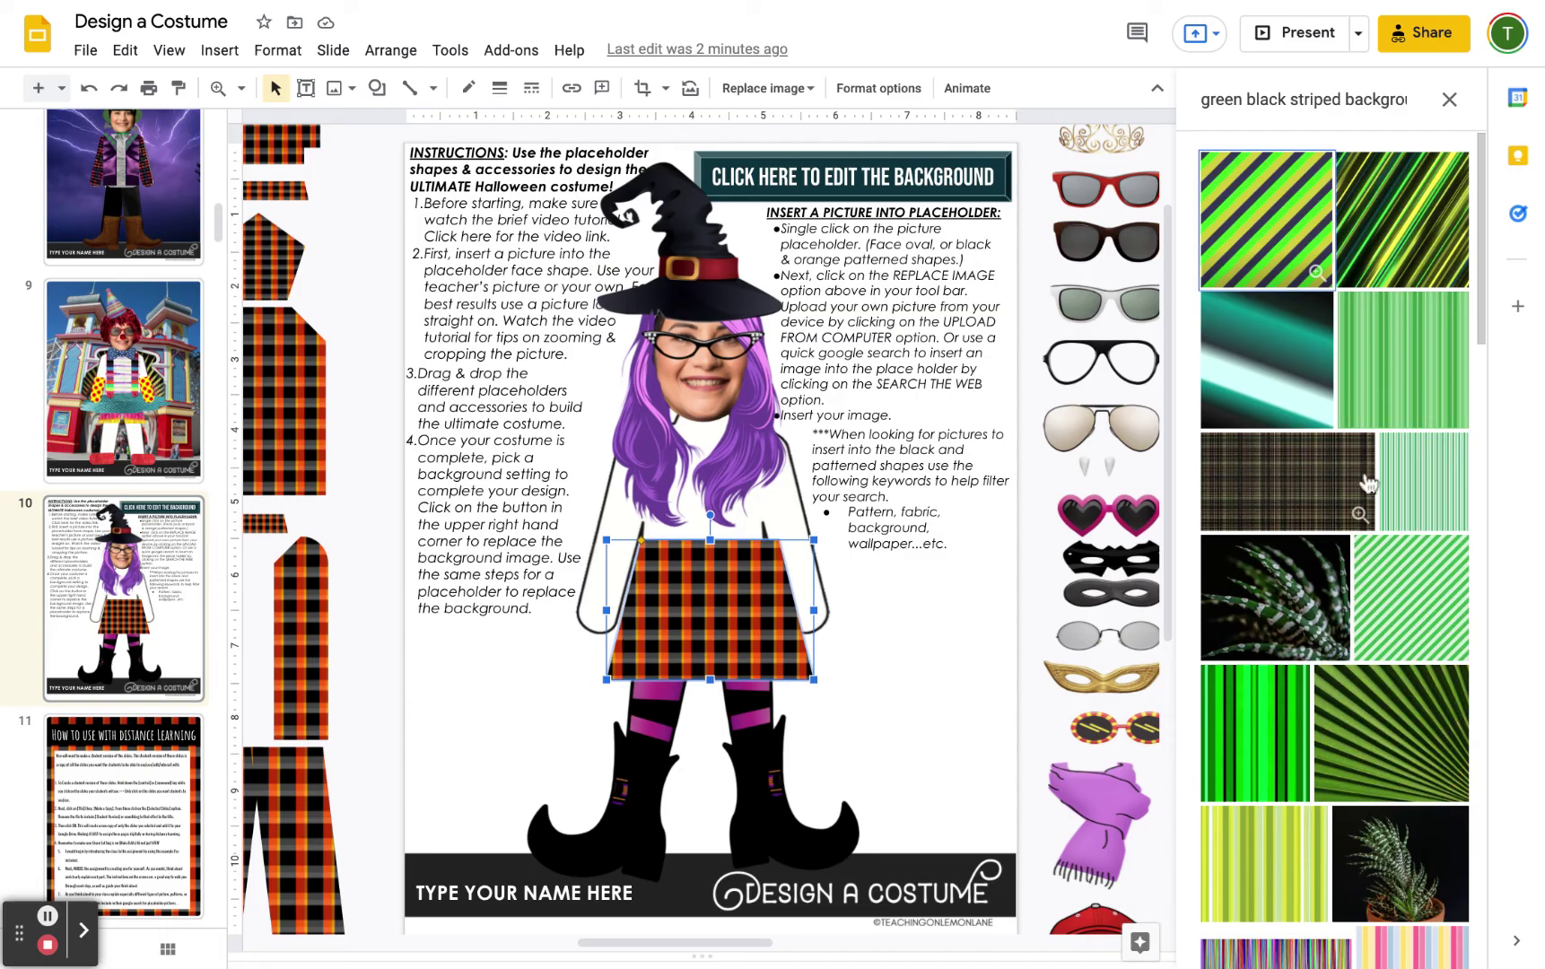
scroll(1368, 485, "down", 3)
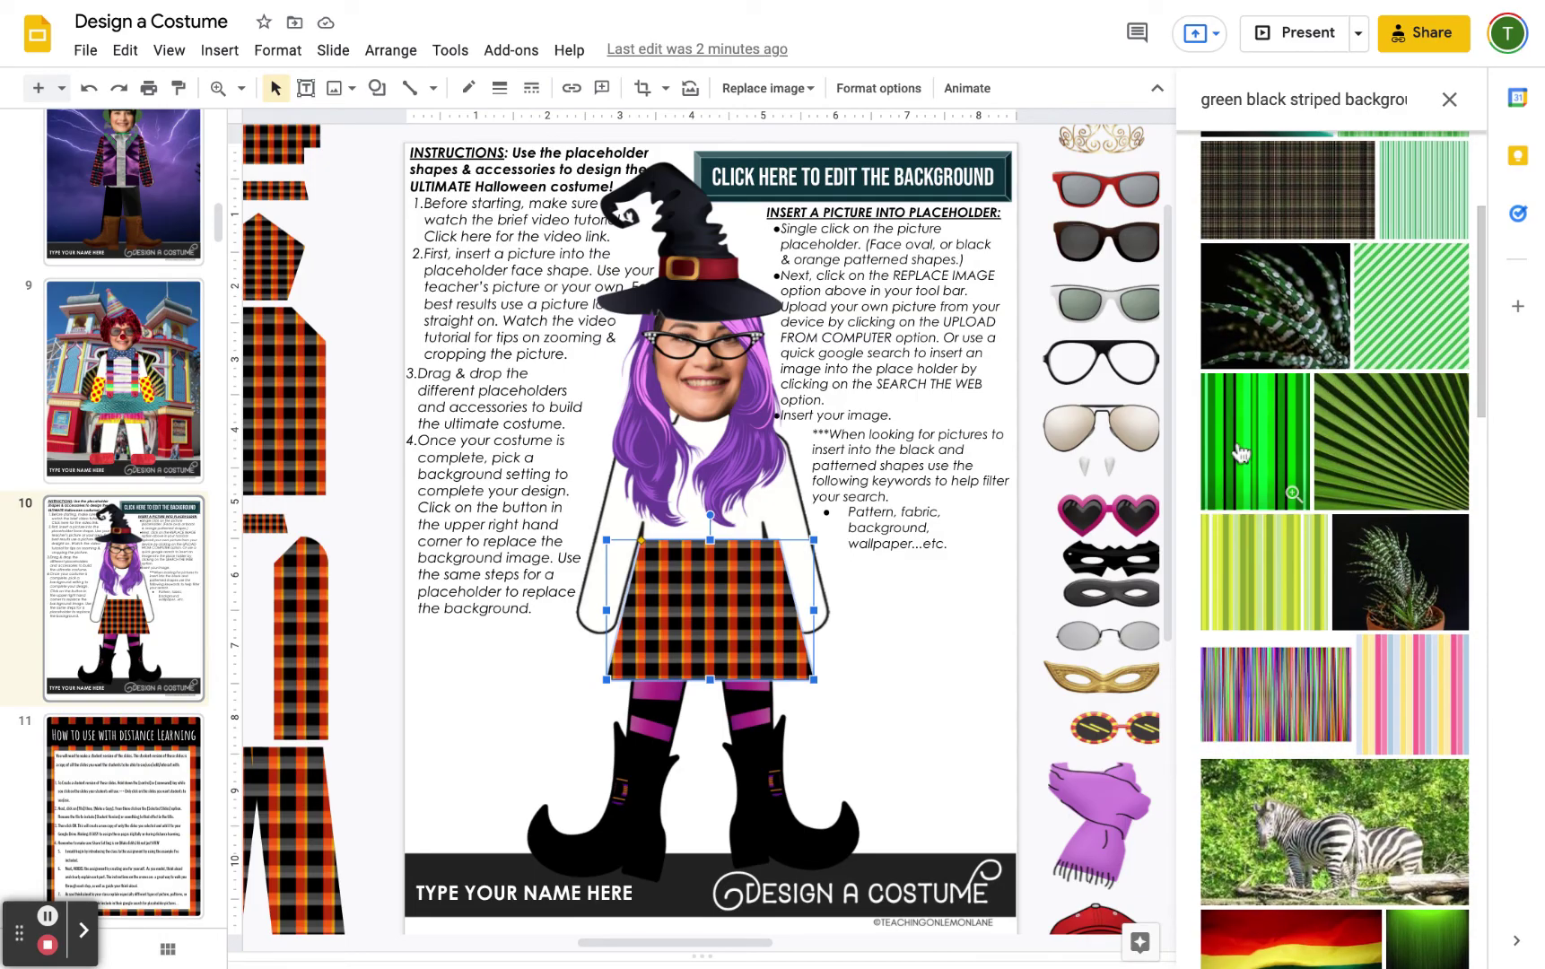
scroll(1346, 449, "up", 2)
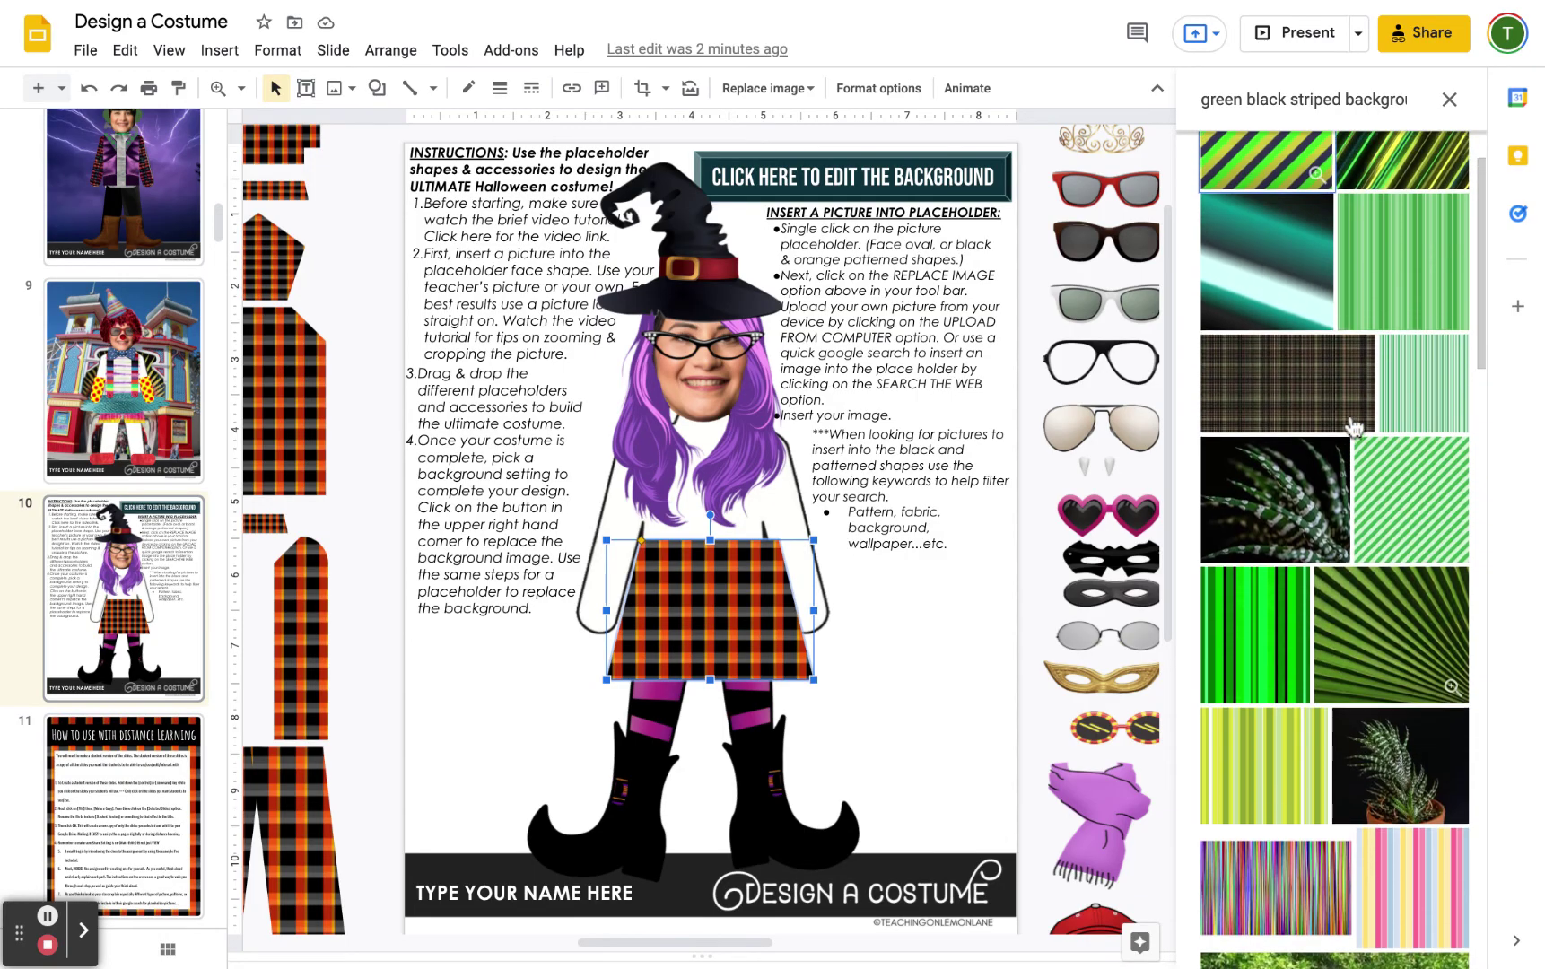
scroll(1353, 427, "up", 1)
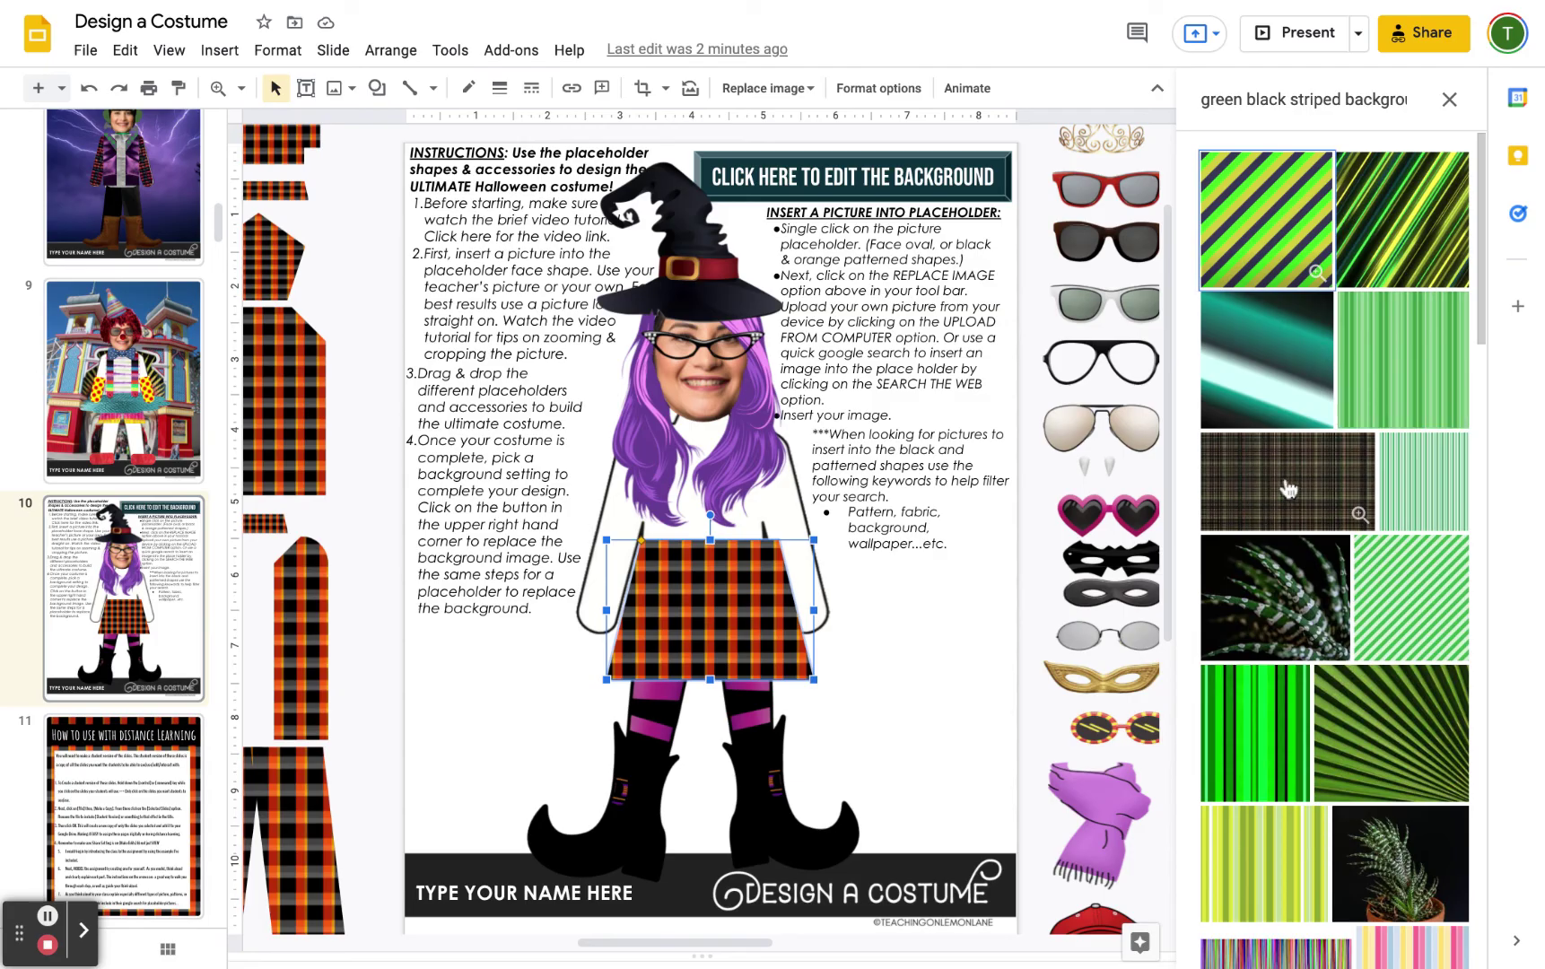
- Fill the skirt with the green diagonal stripe image and redo the plaid torso piece
left_click(1386, 232)
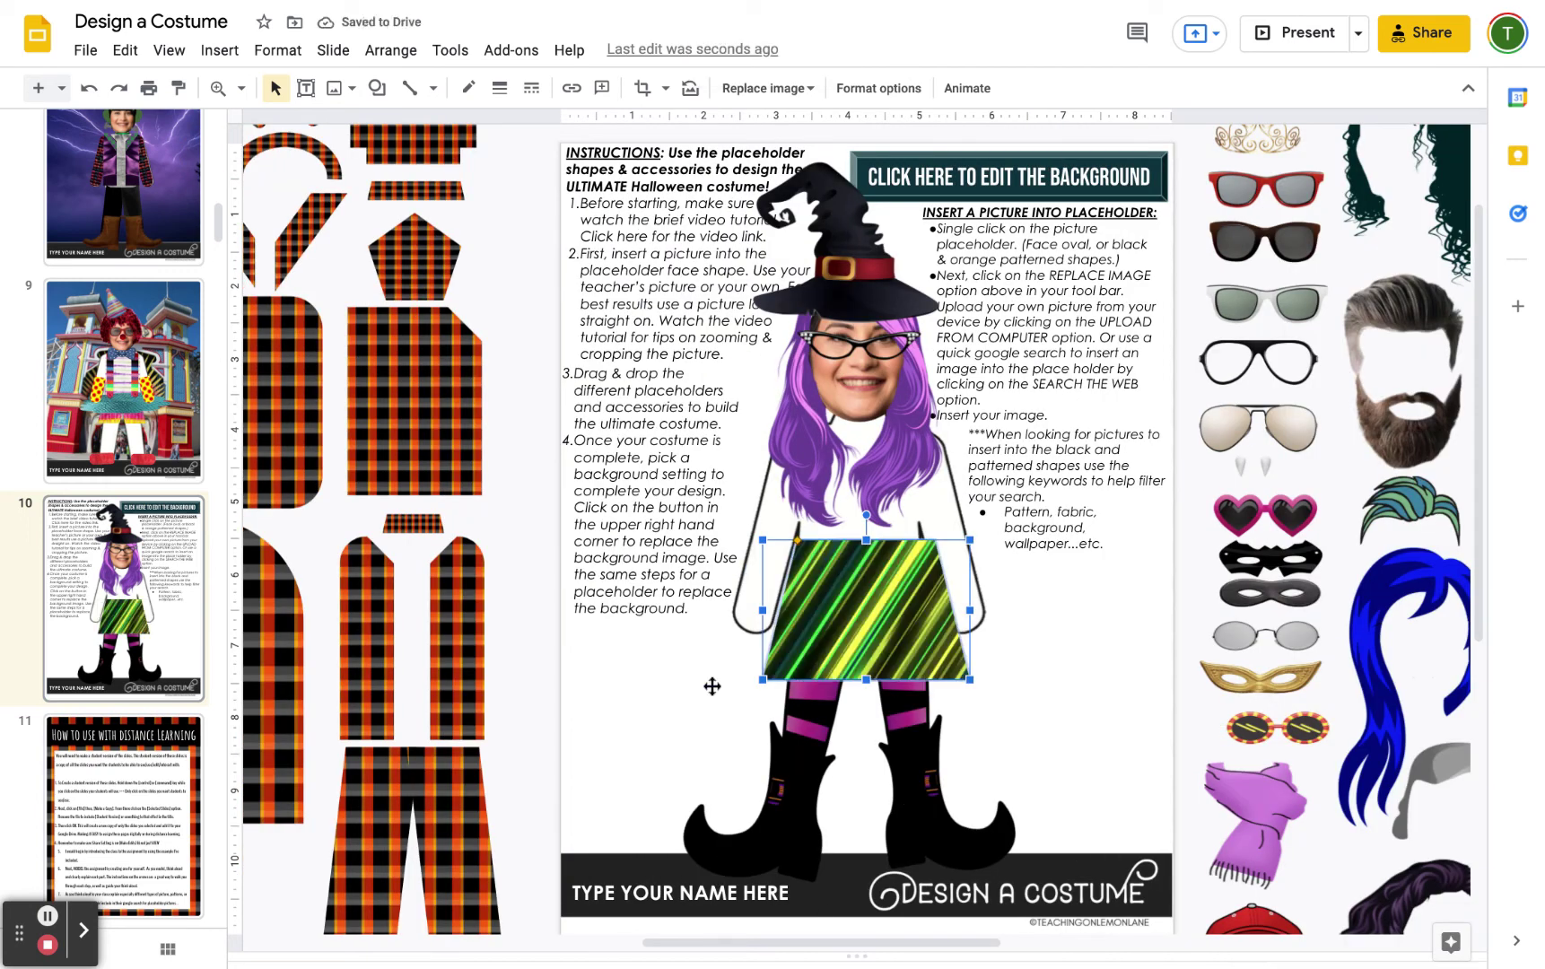
left_click(646, 728)
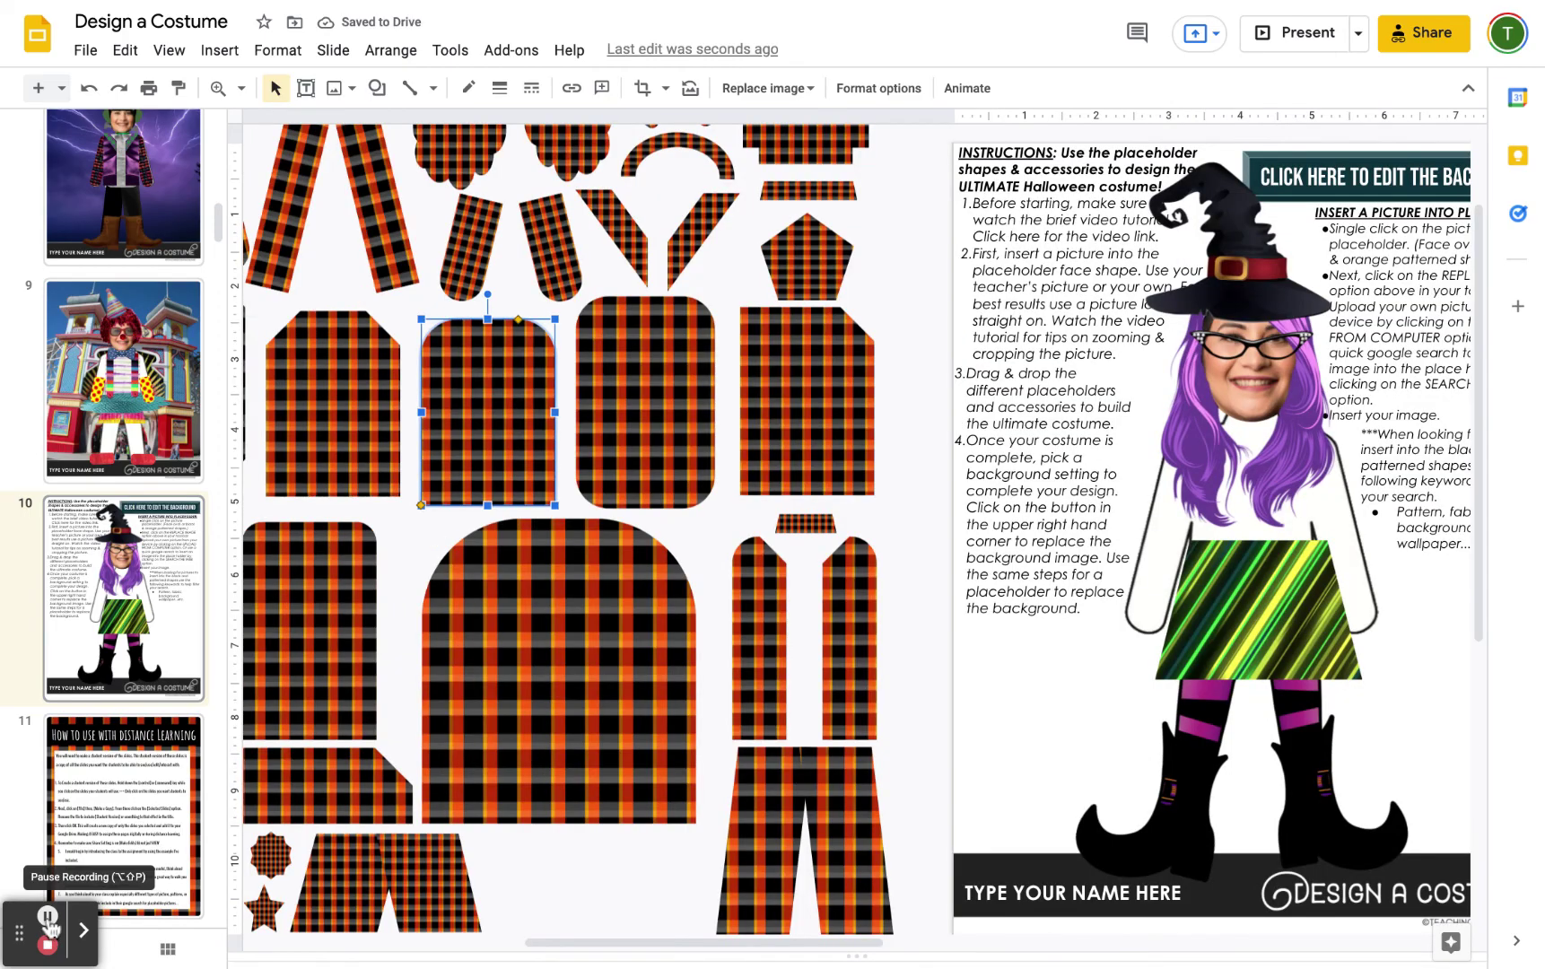
left_click(121, 93)
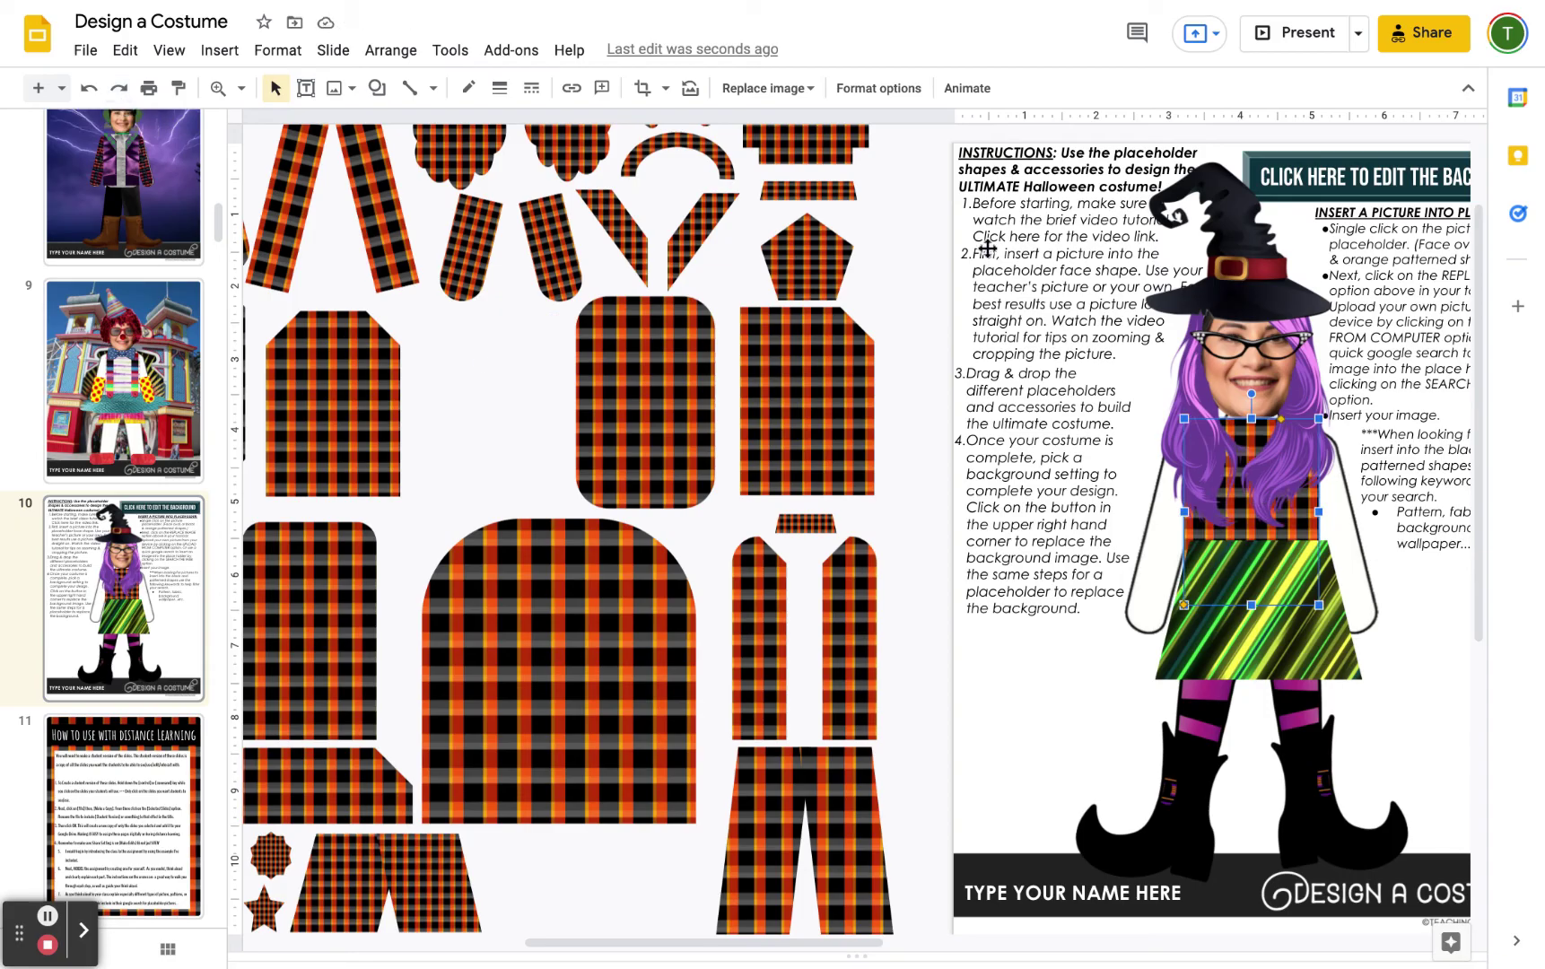
- Replace the plaid top with a 'black glitter' web image with gold sparkles
left_click(768, 88)
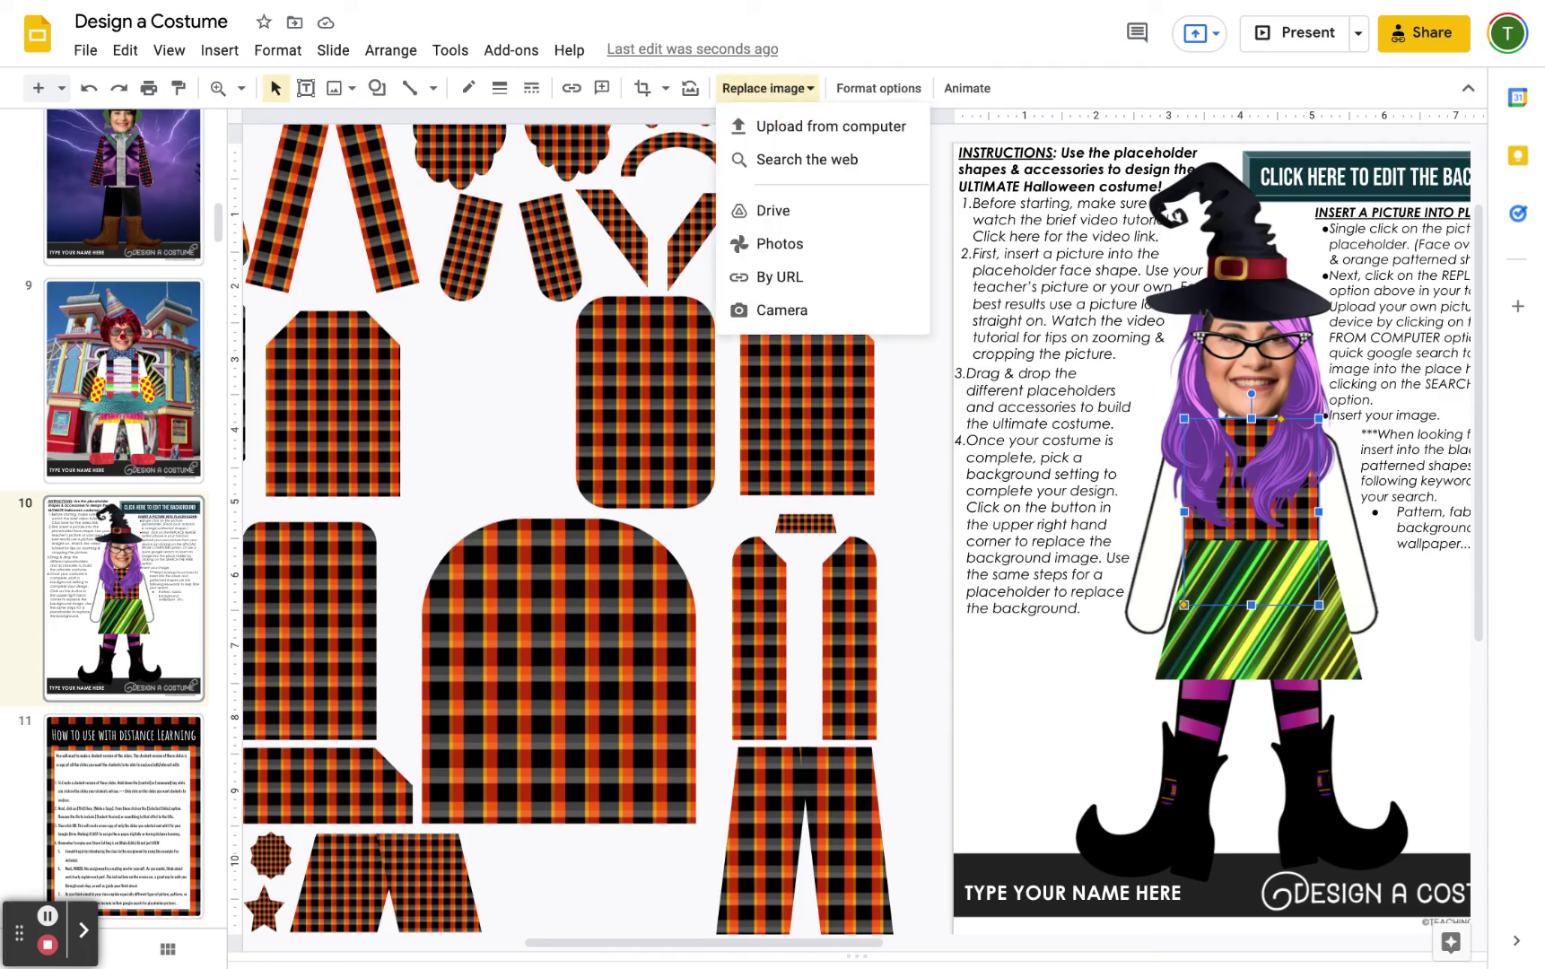
left_click(789, 162)
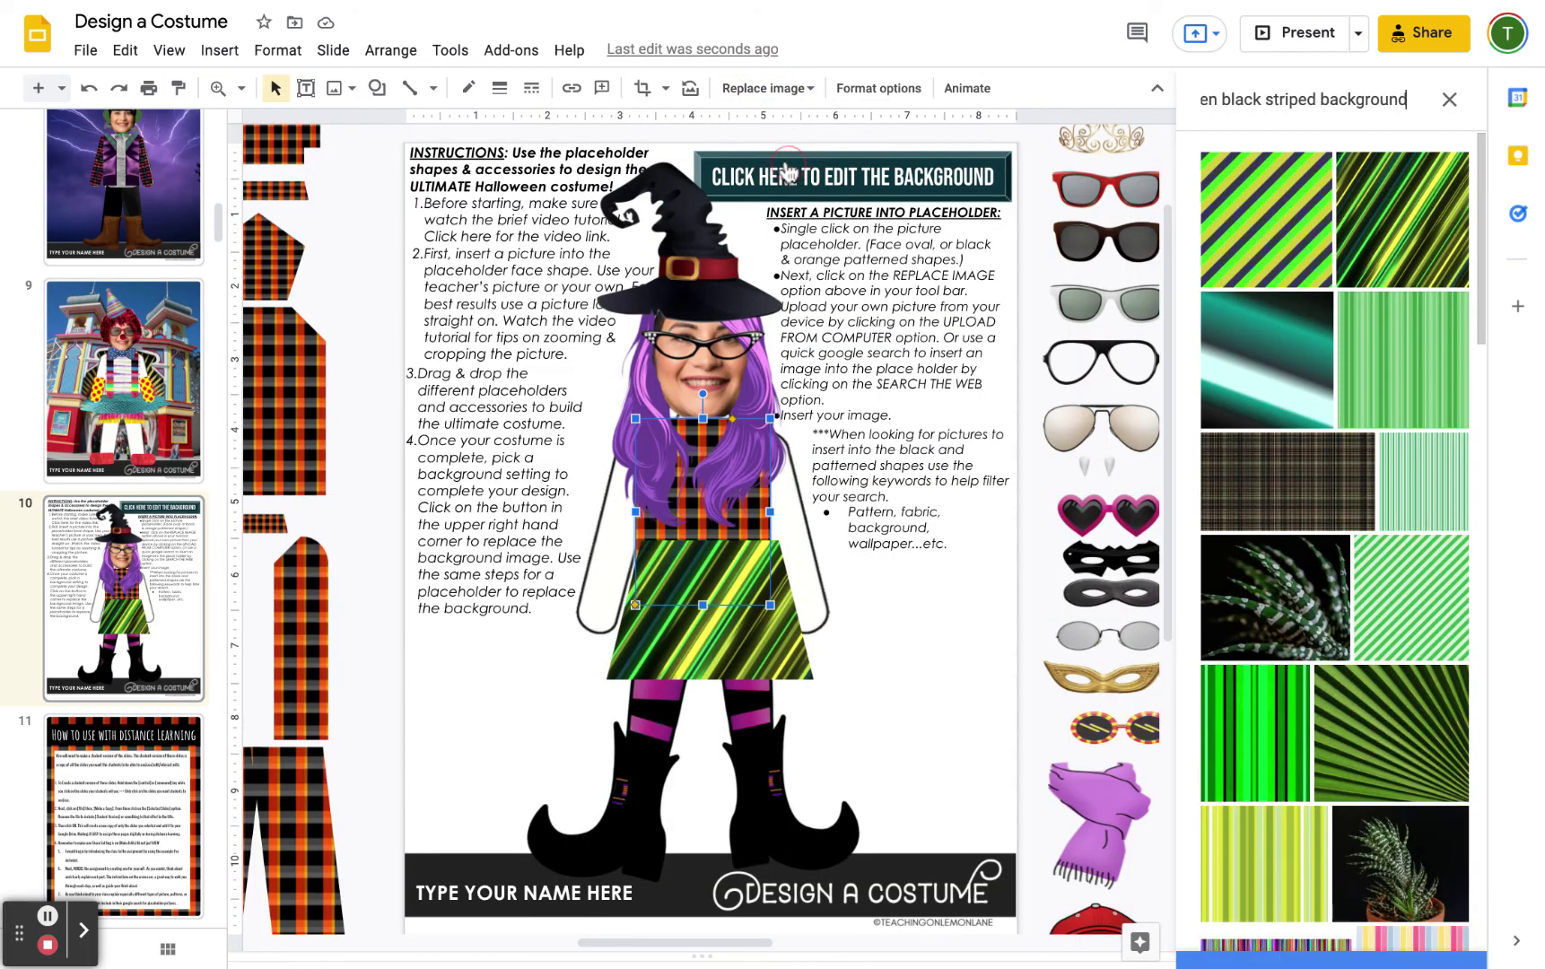
left_click(1310, 106)
key("ctrl+a")
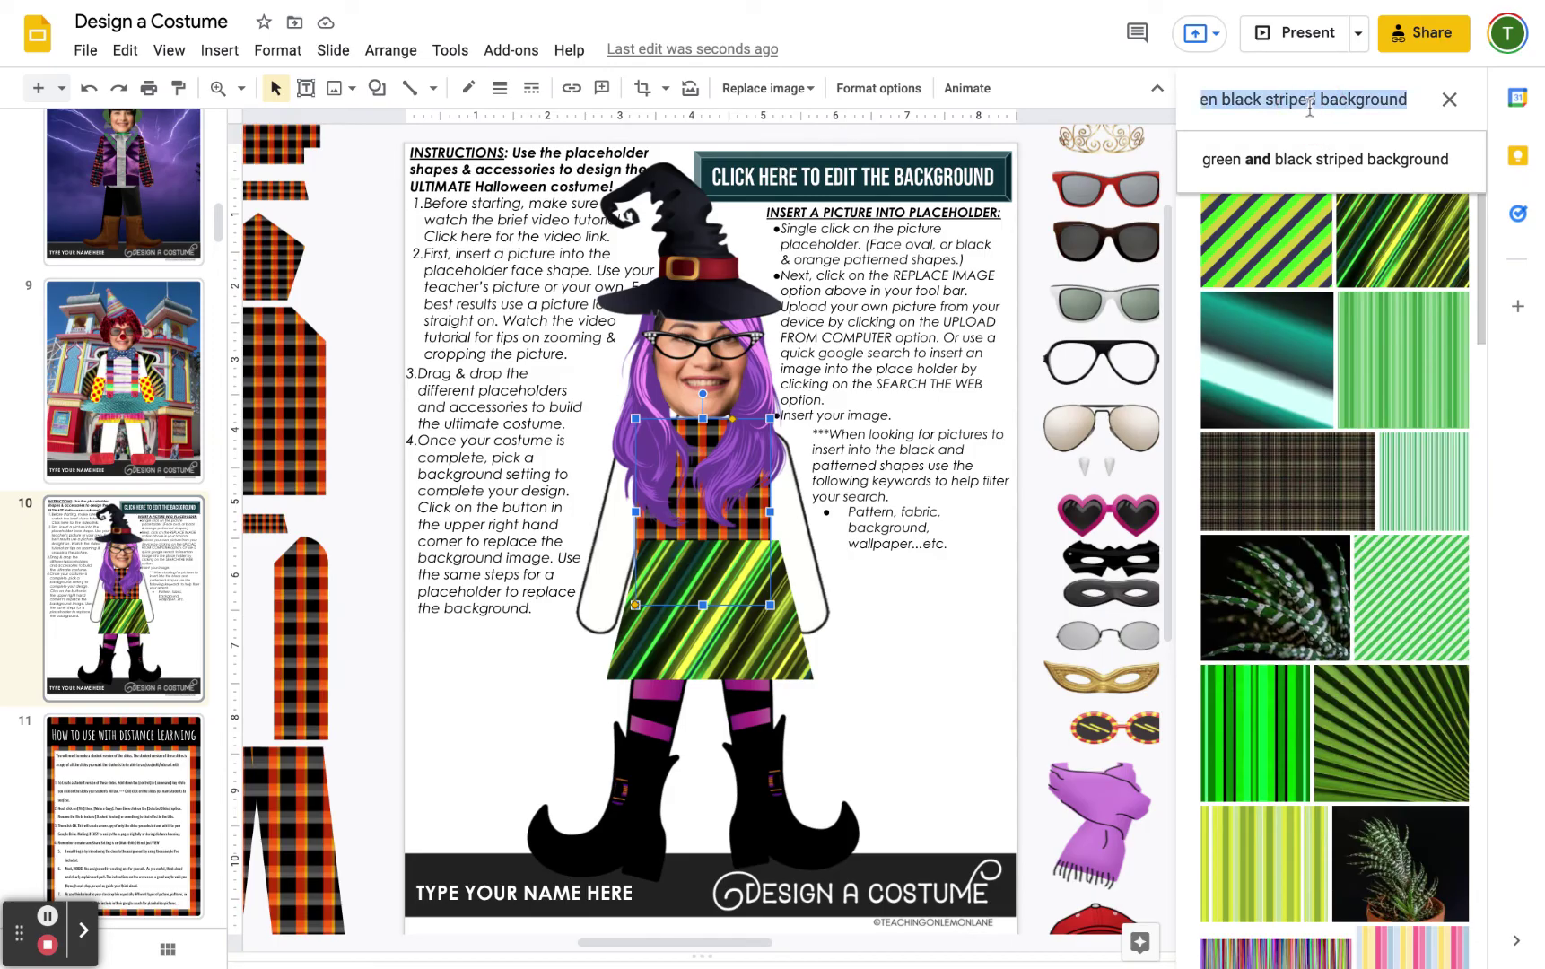
type("blac")
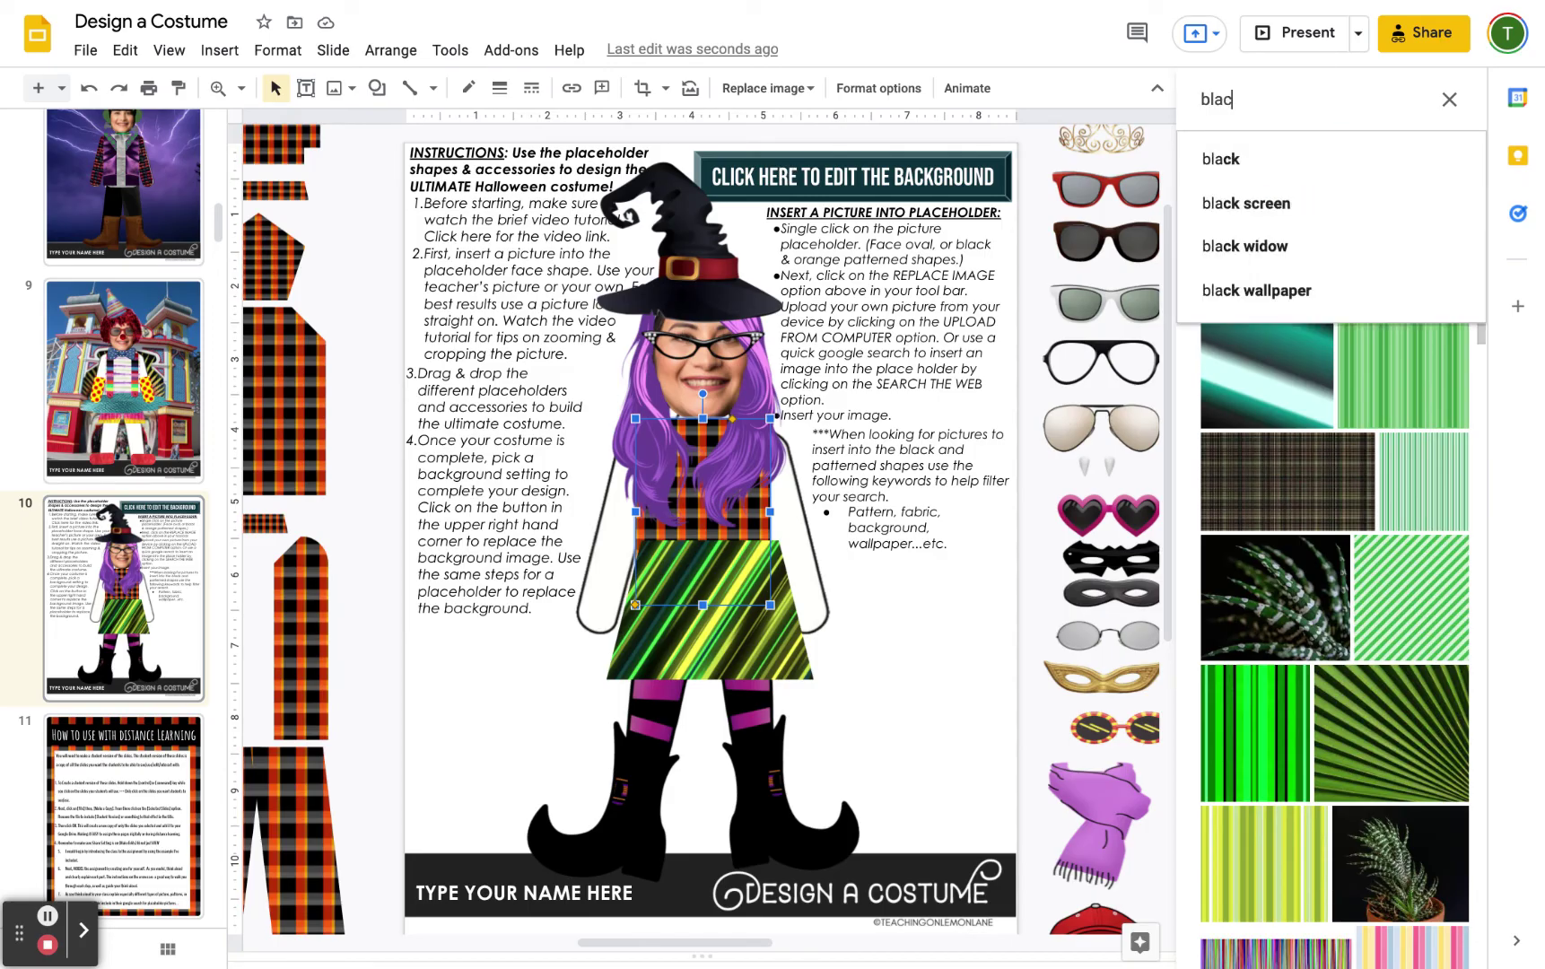
type("k glitter")
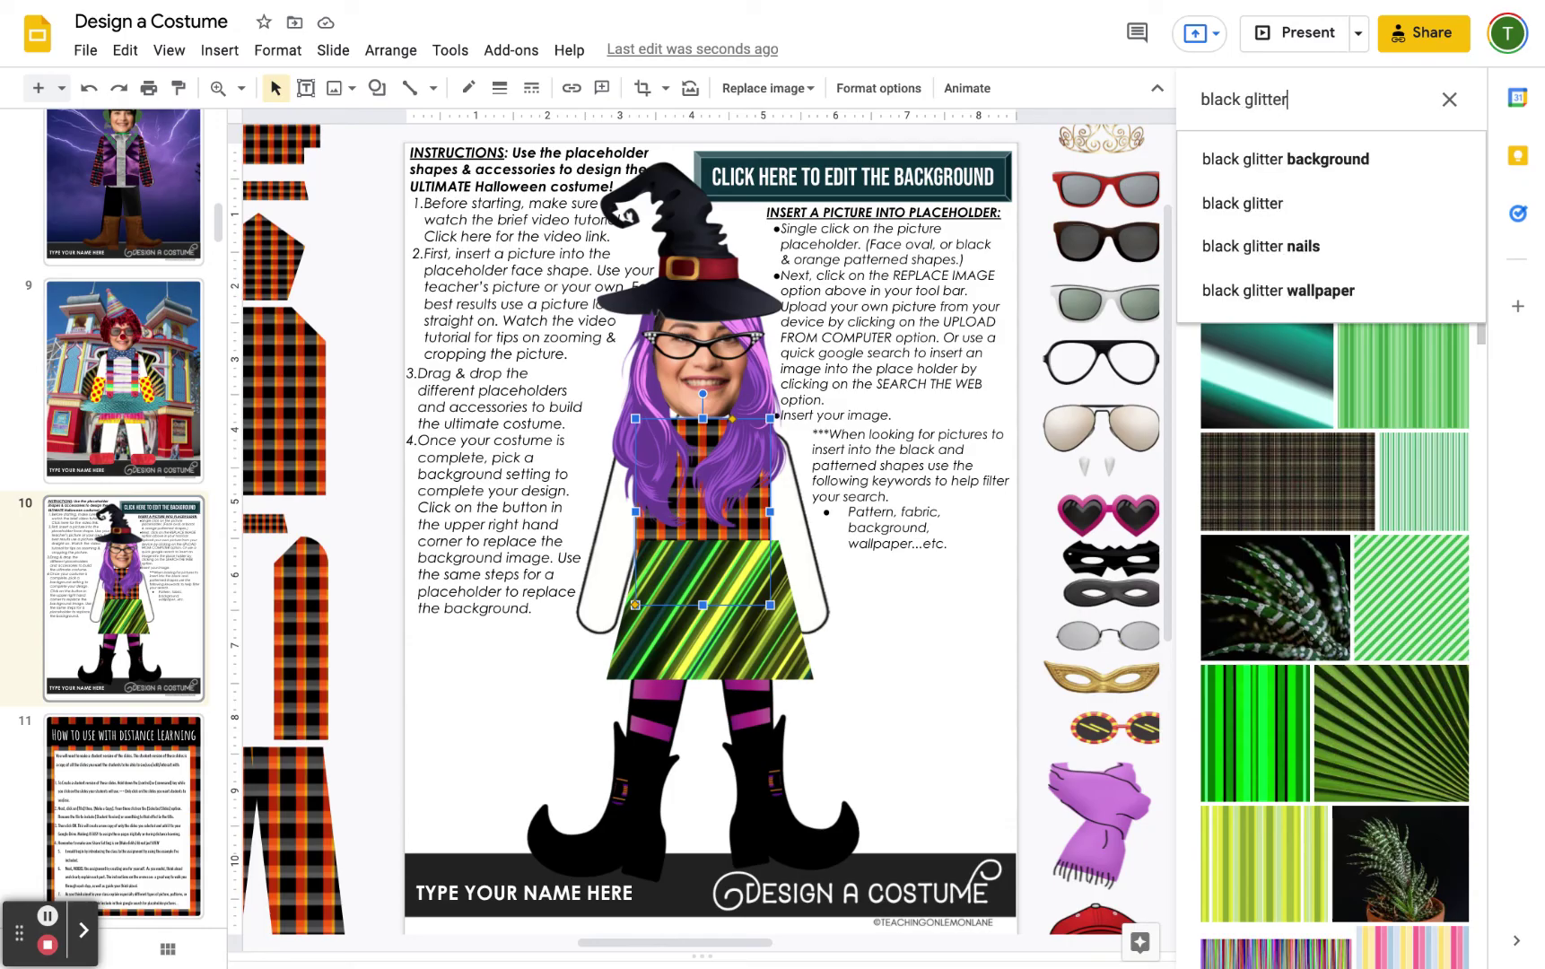
left_click(1341, 170)
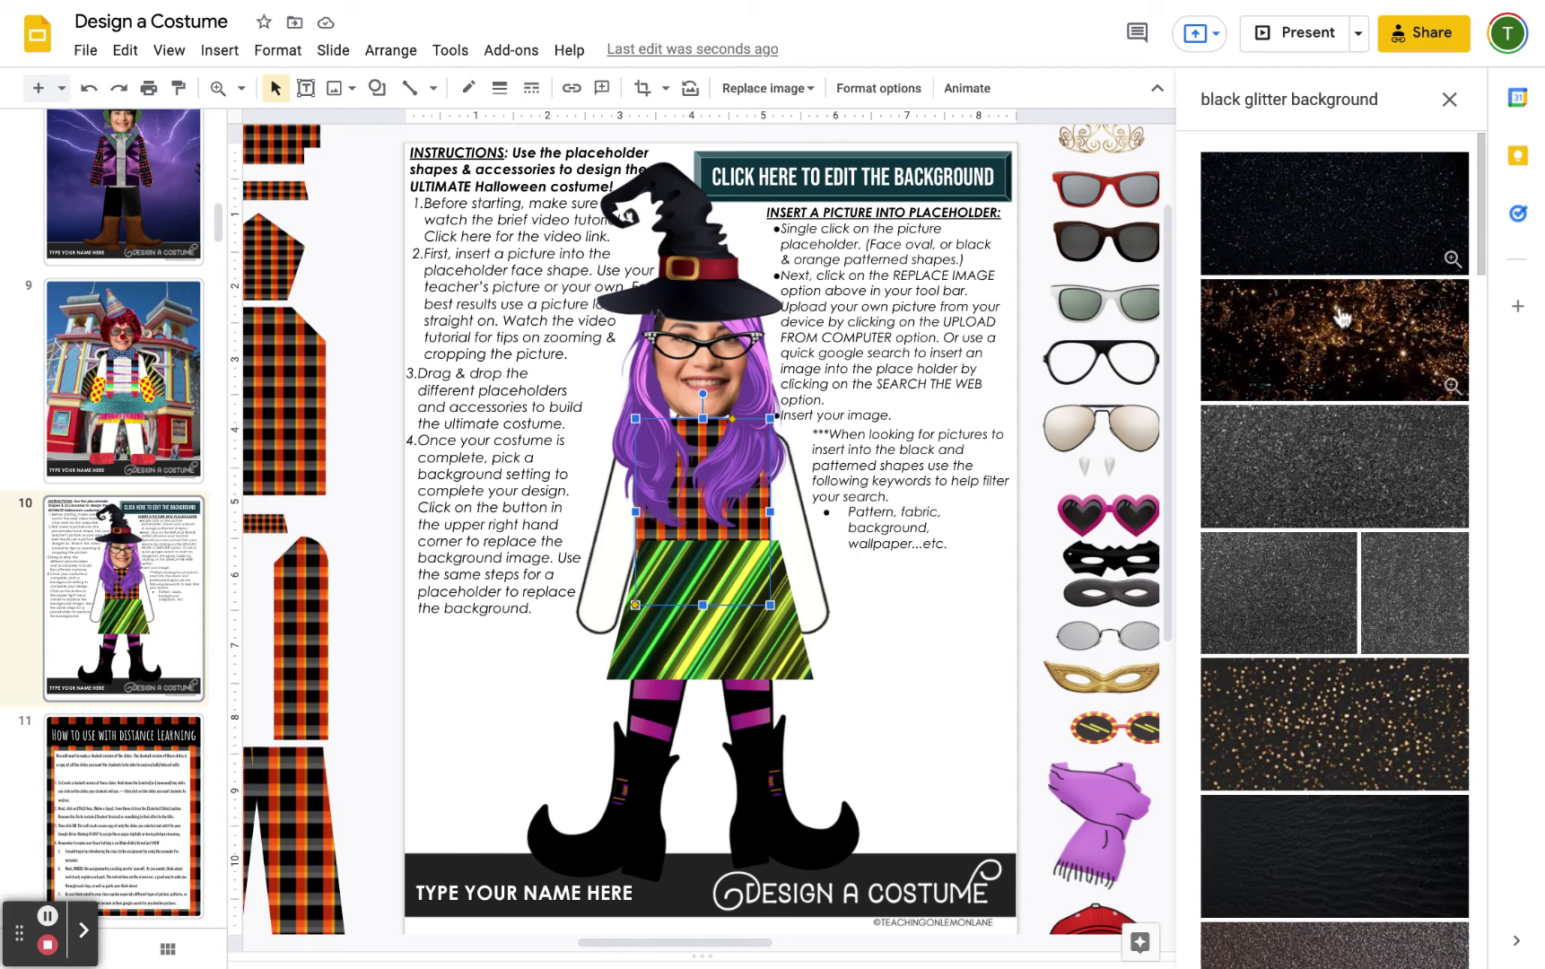
left_click(1343, 323)
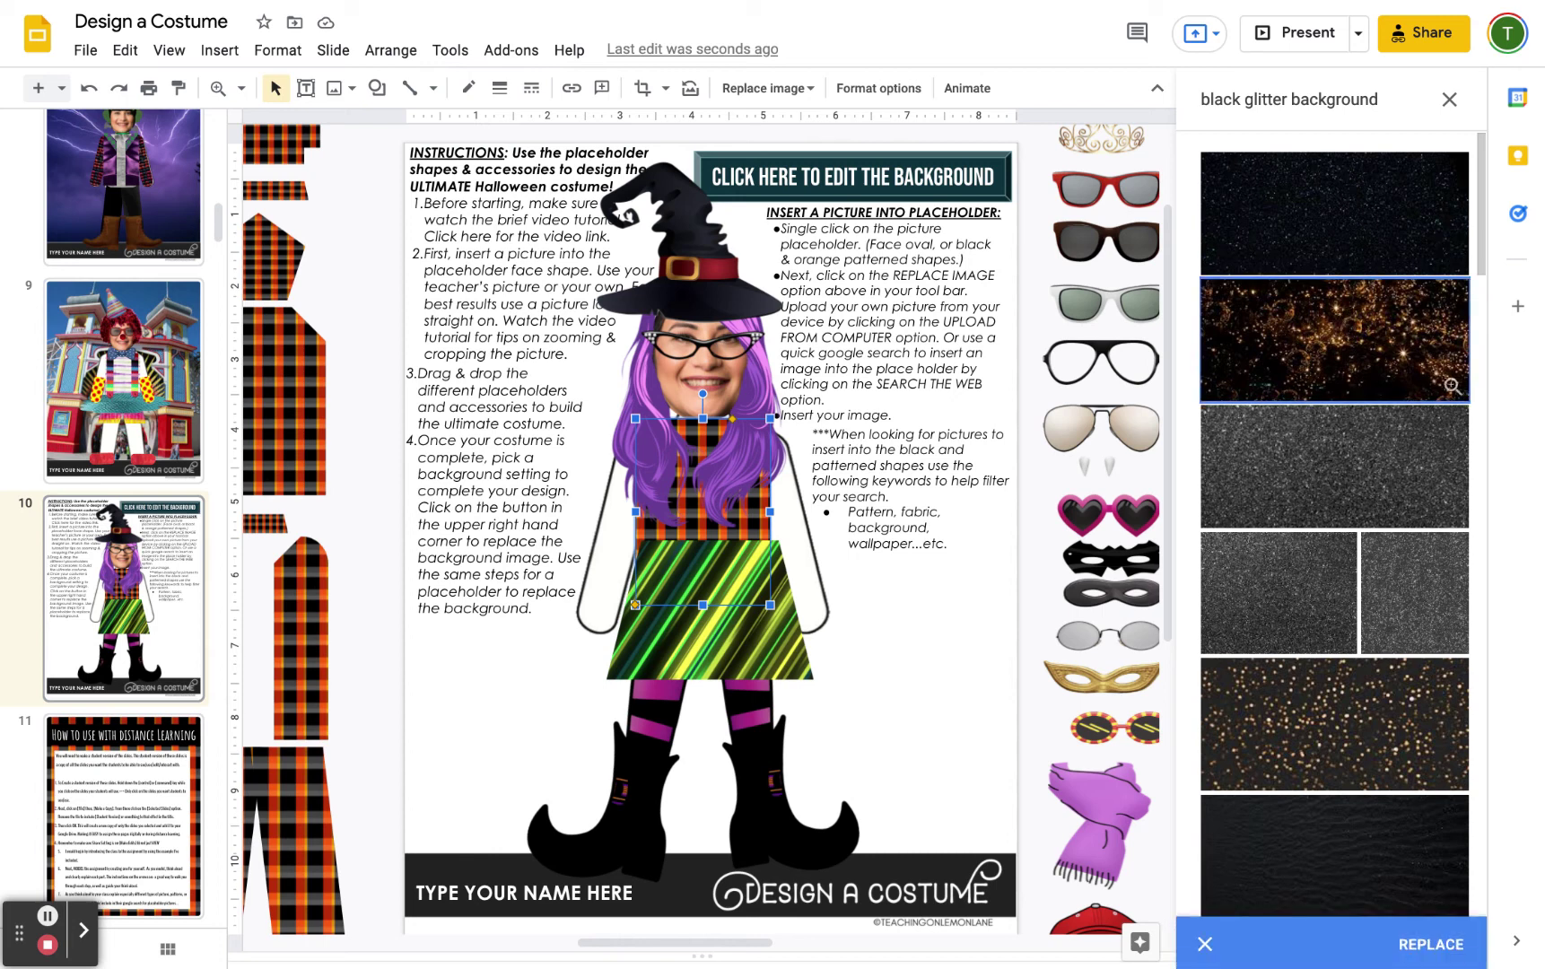
double_click(1355, 336)
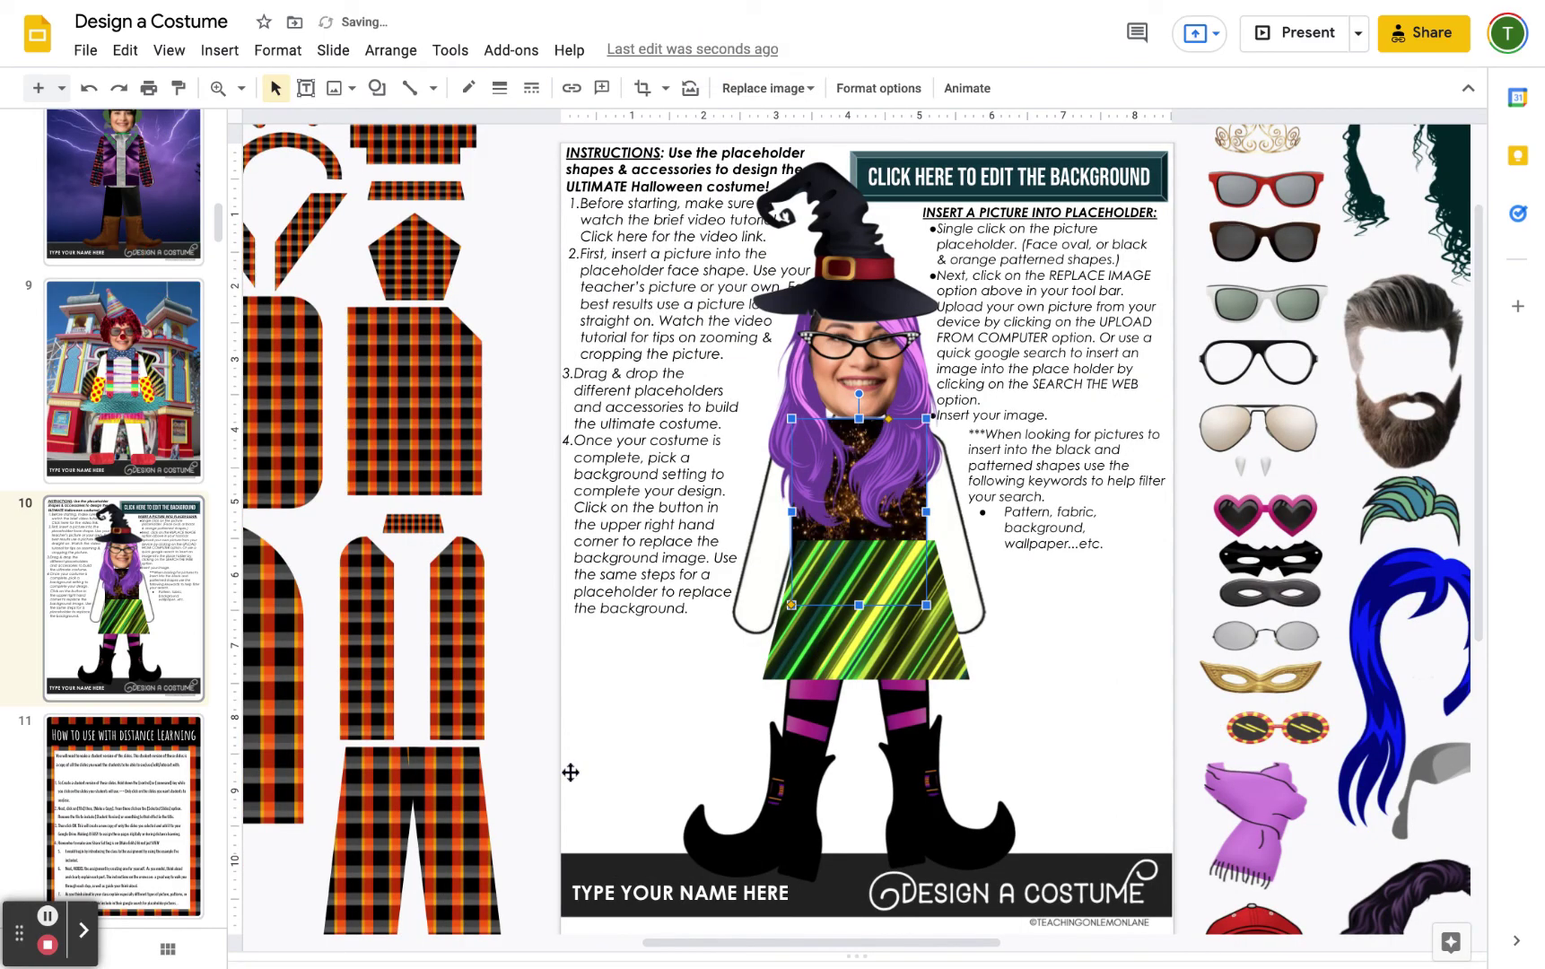
left_click(47, 915)
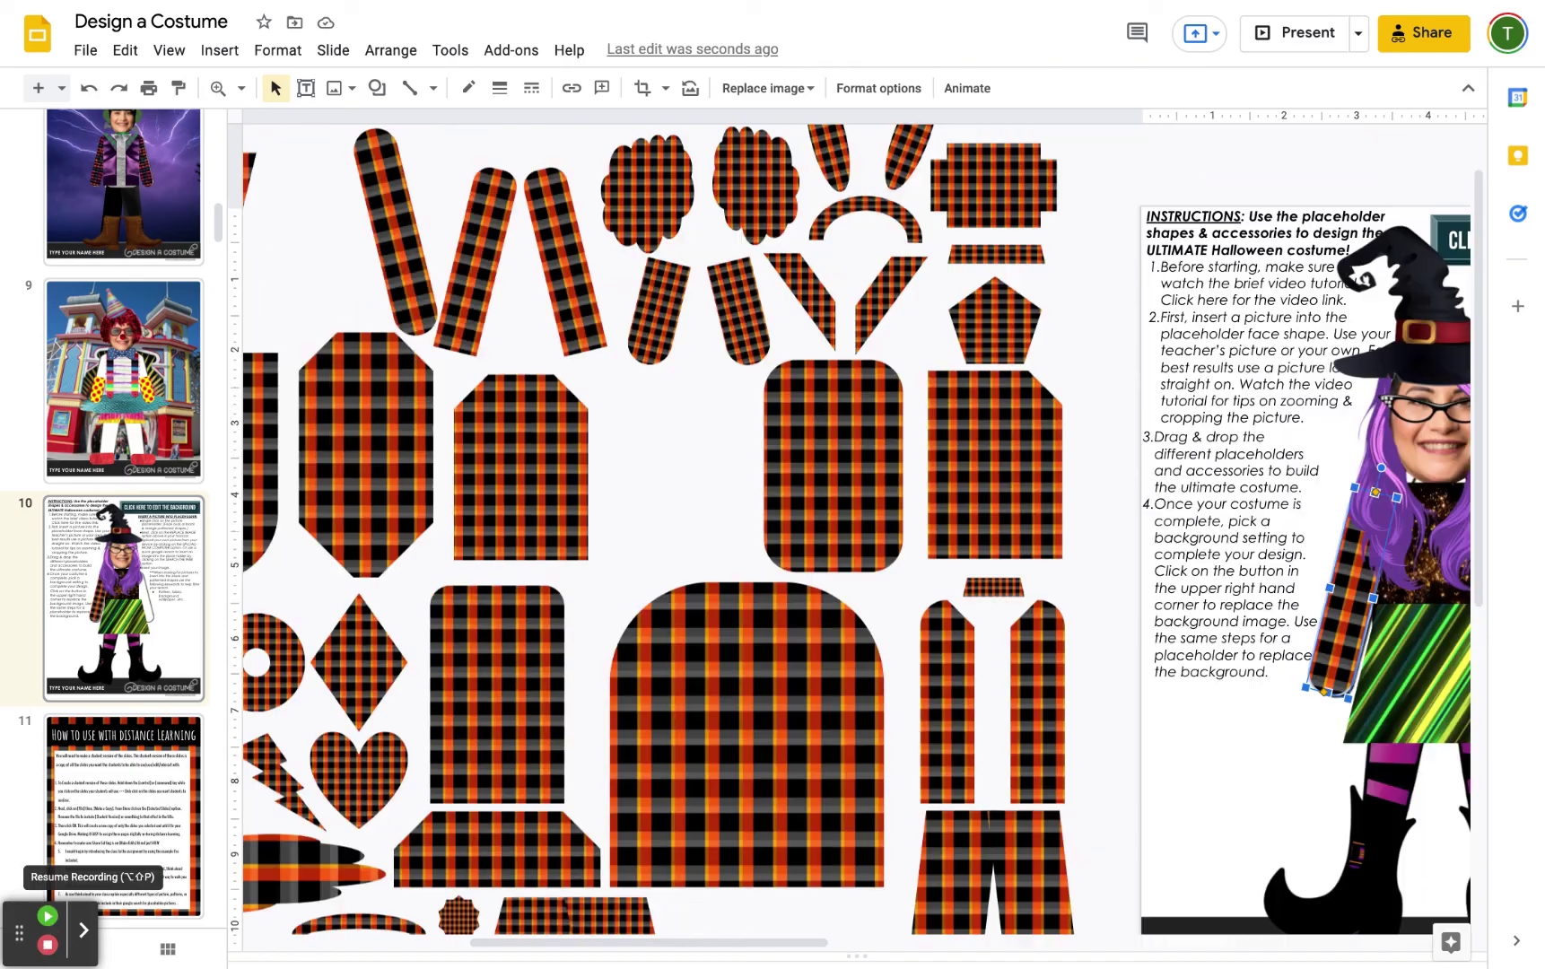
- Drag two plaid strips onto the costume, one over each white arm
left_click(47, 915)
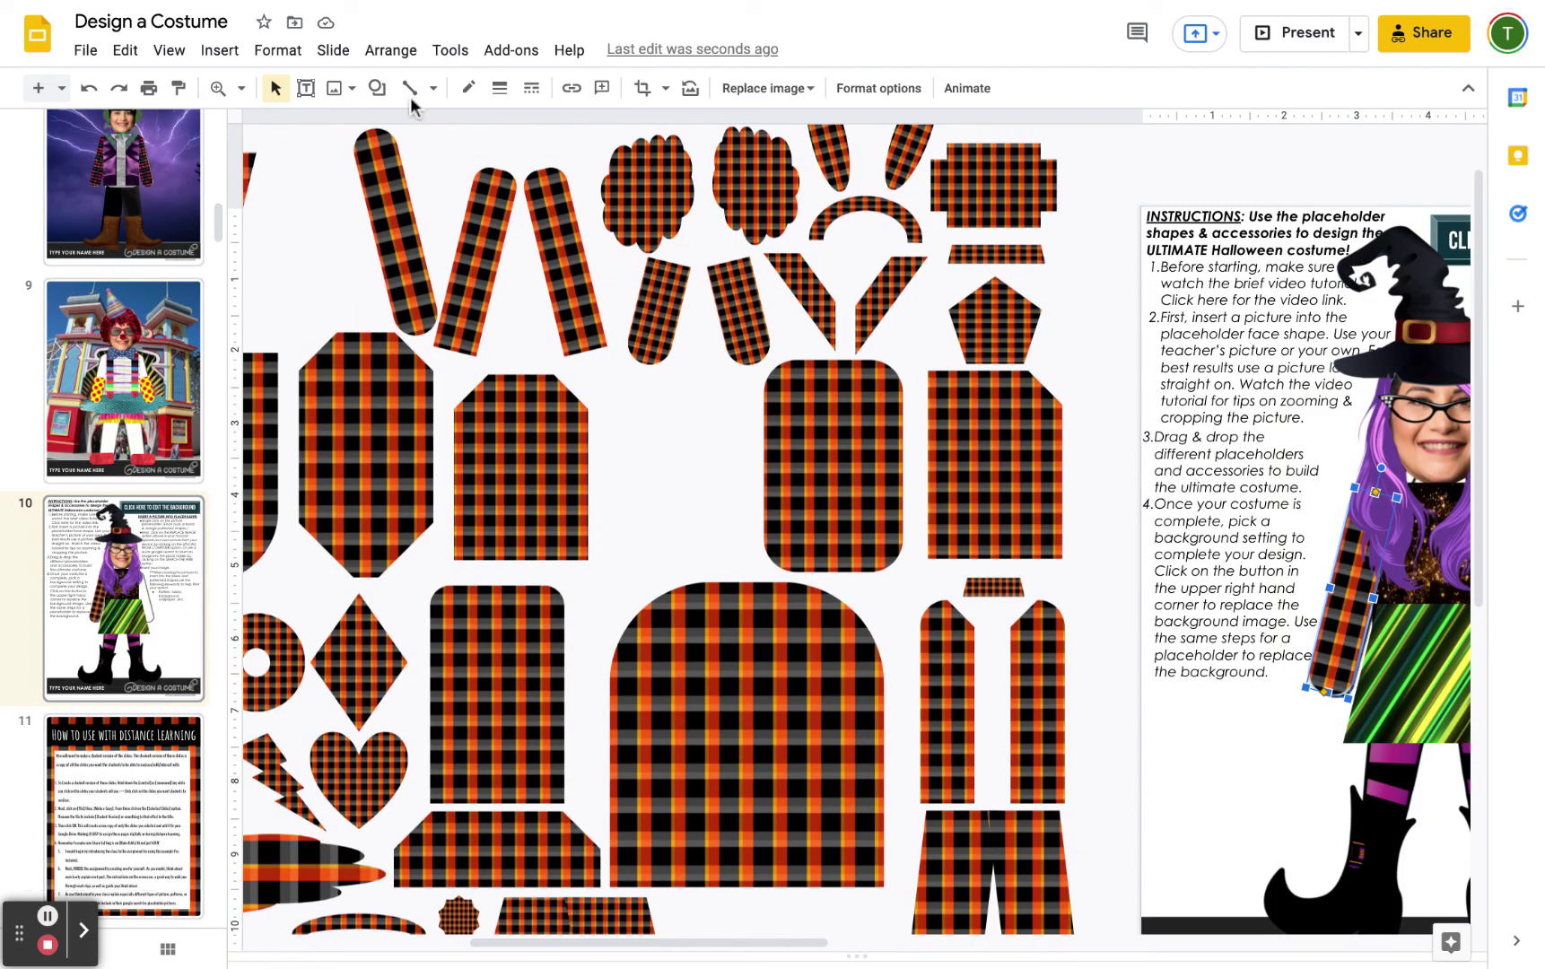
left_click_drag(381, 193, 1294, 567)
left_click(466, 260)
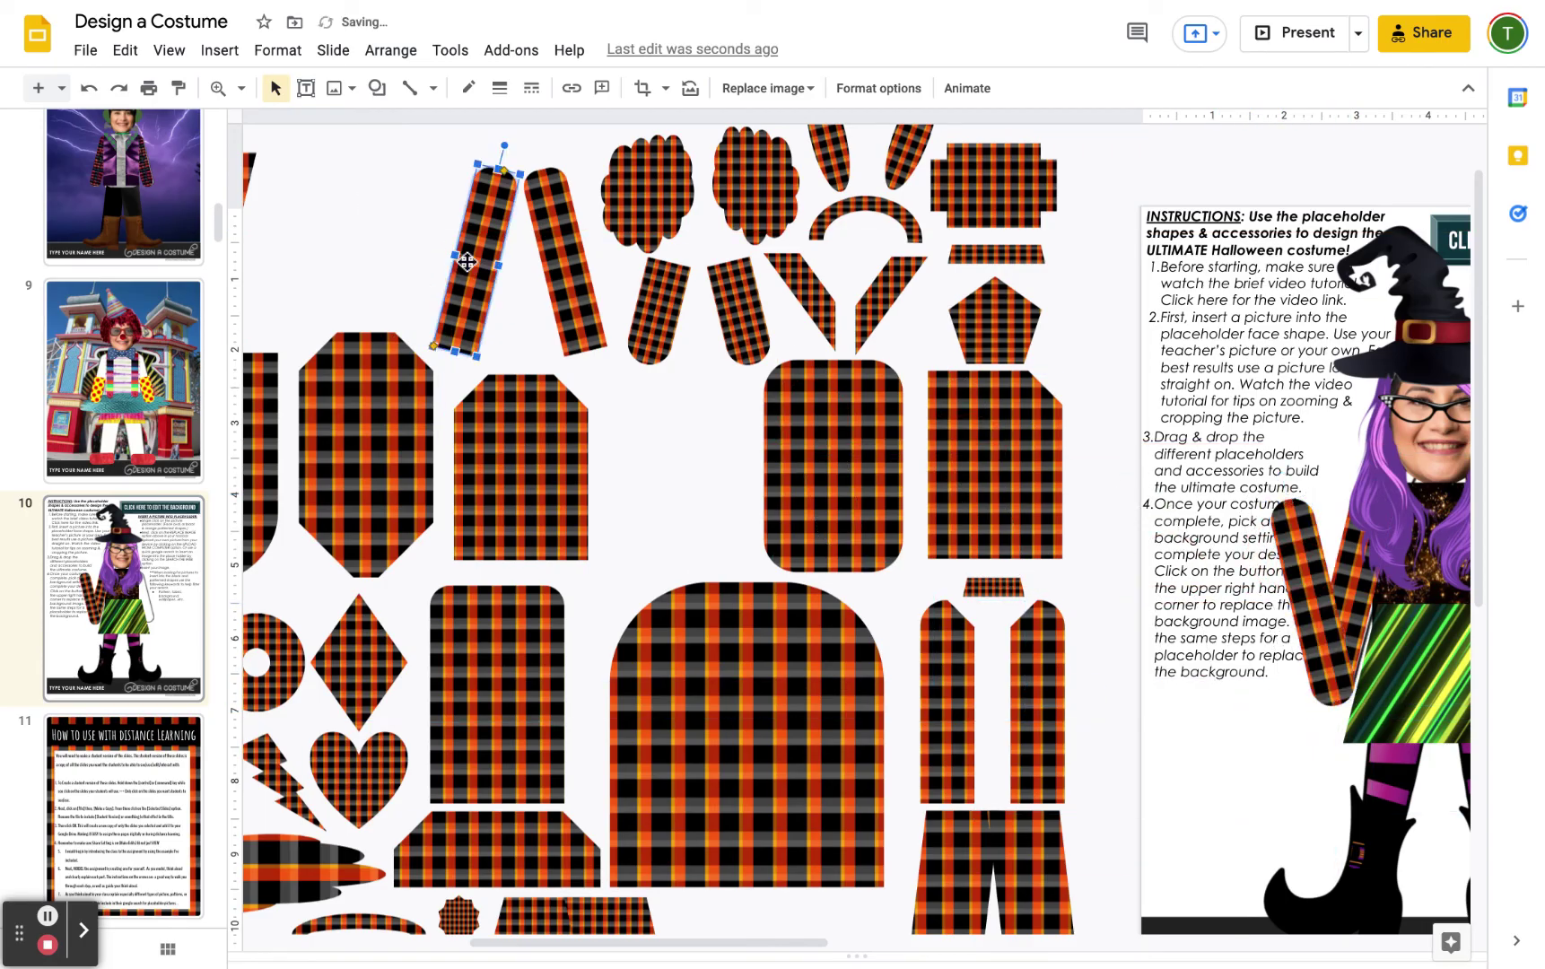
left_click_drag(479, 259, 644, 305)
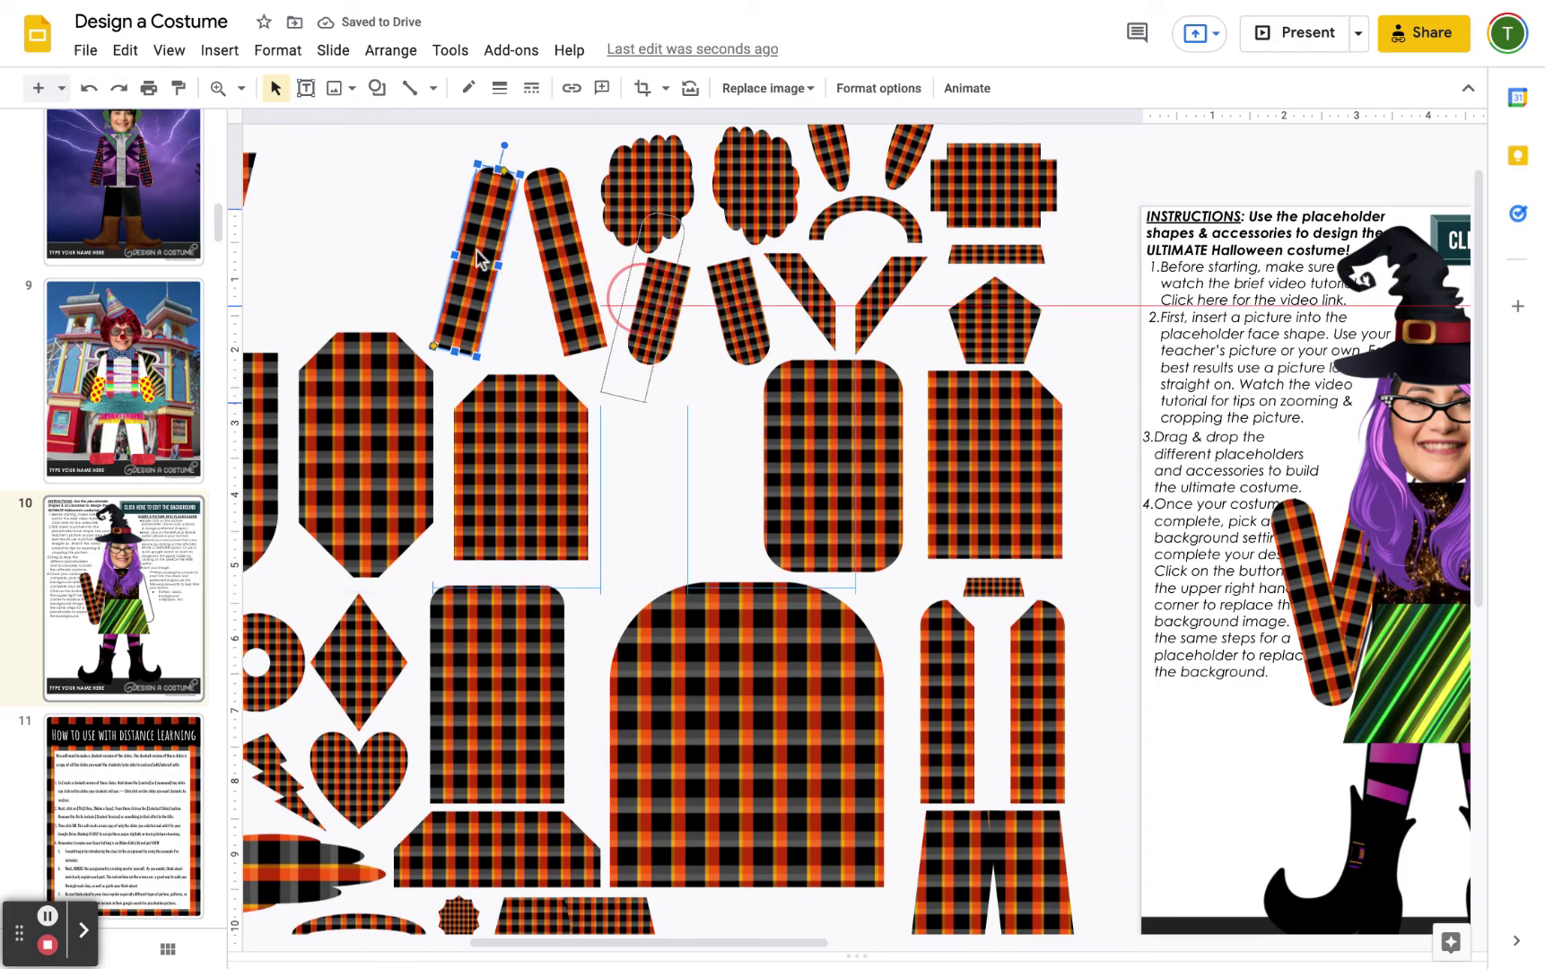
left_click_drag(478, 258, 483, 244)
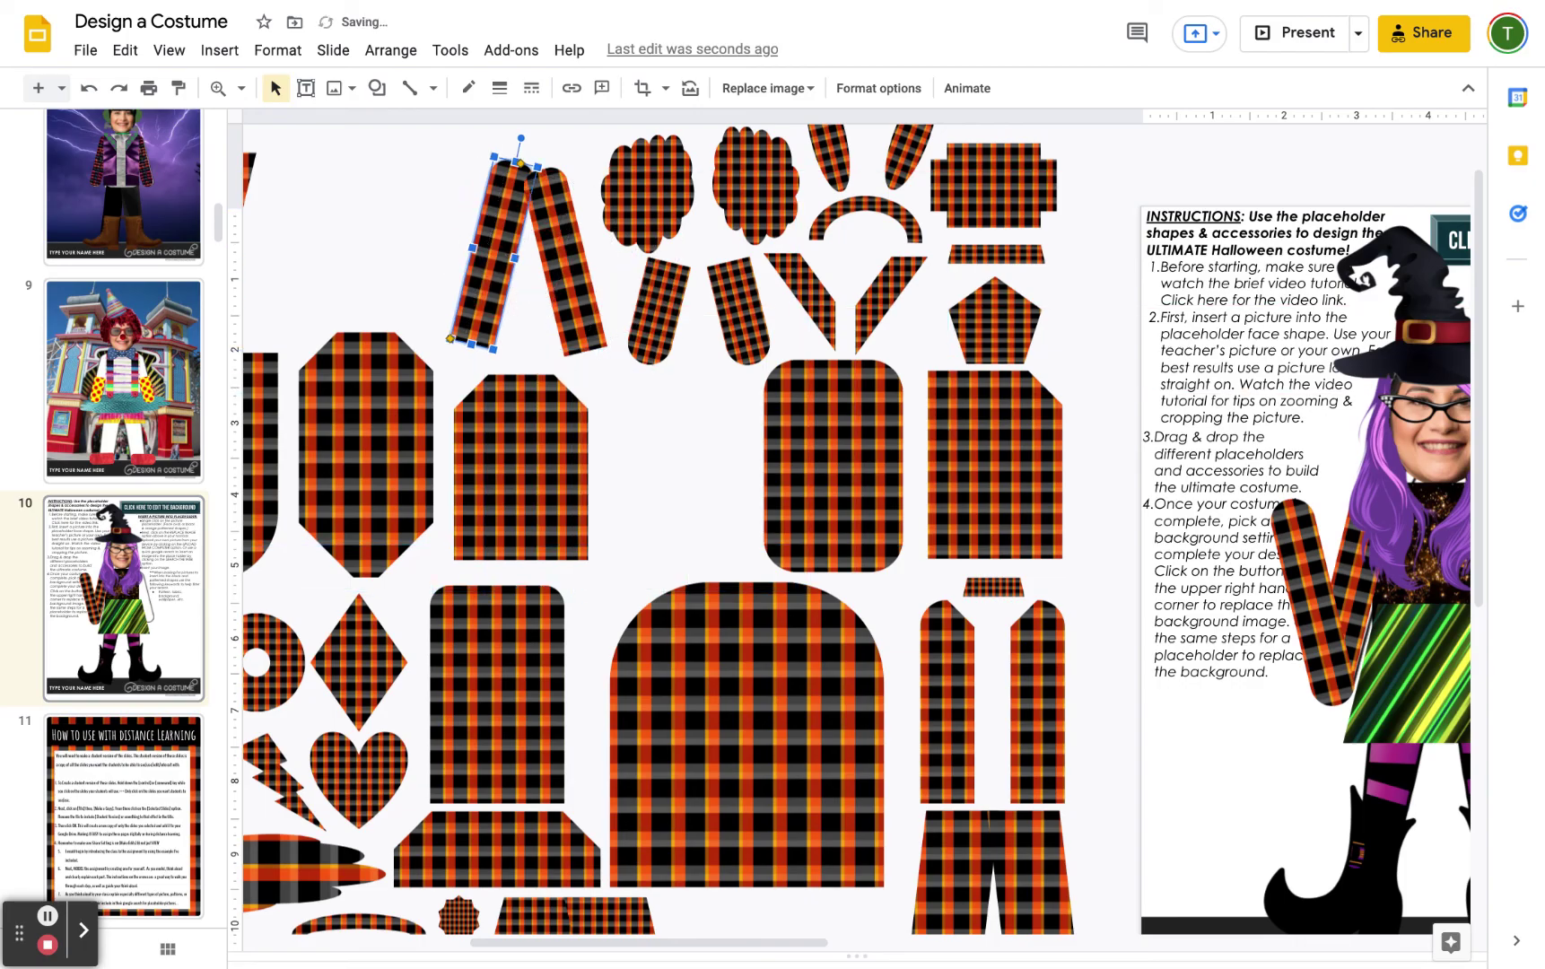
scroll(933, 388, "right", 2)
scroll(933, 388, "right", 8)
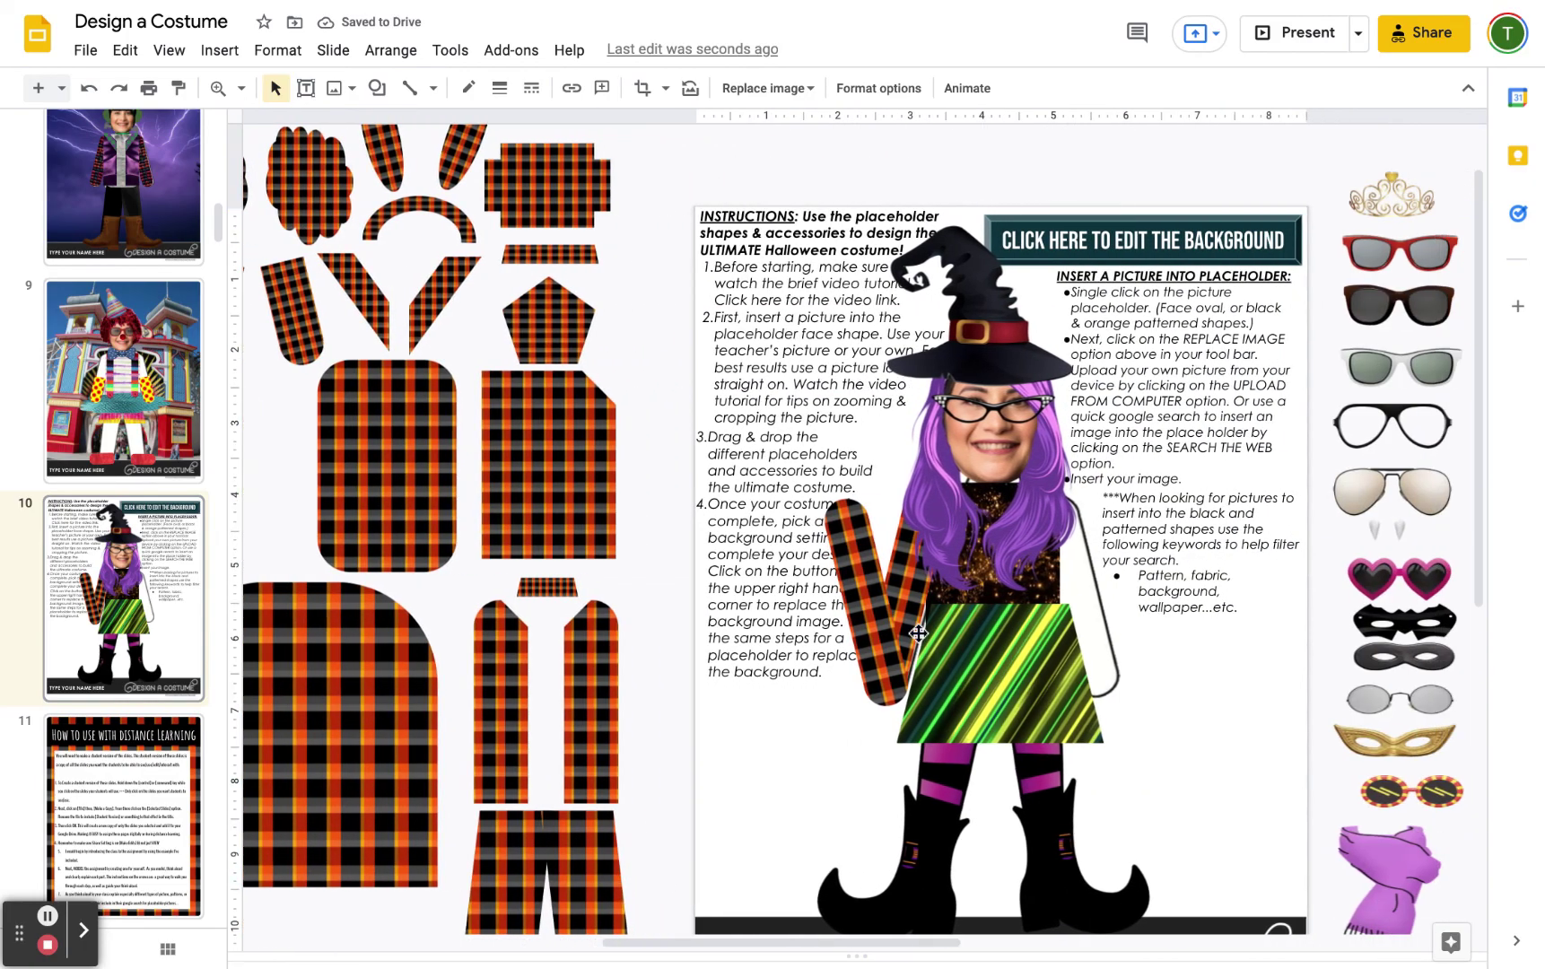
left_click_drag(901, 634, 1106, 623)
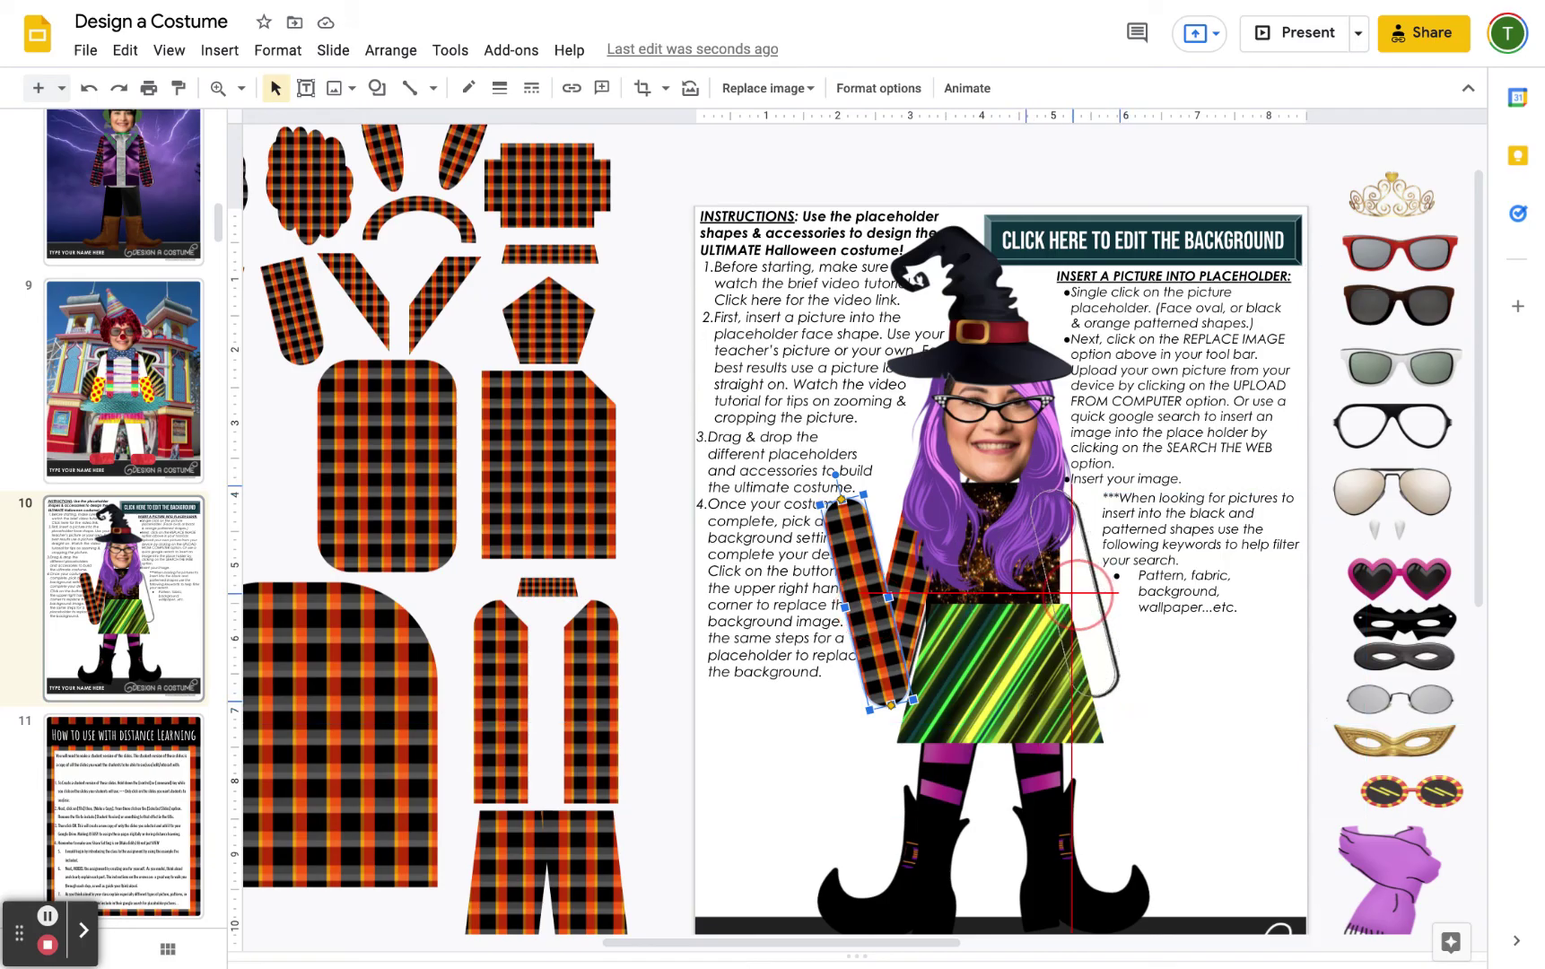
- Replace the right sleeve's plaid with the first black glitter web image
left_click(785, 90)
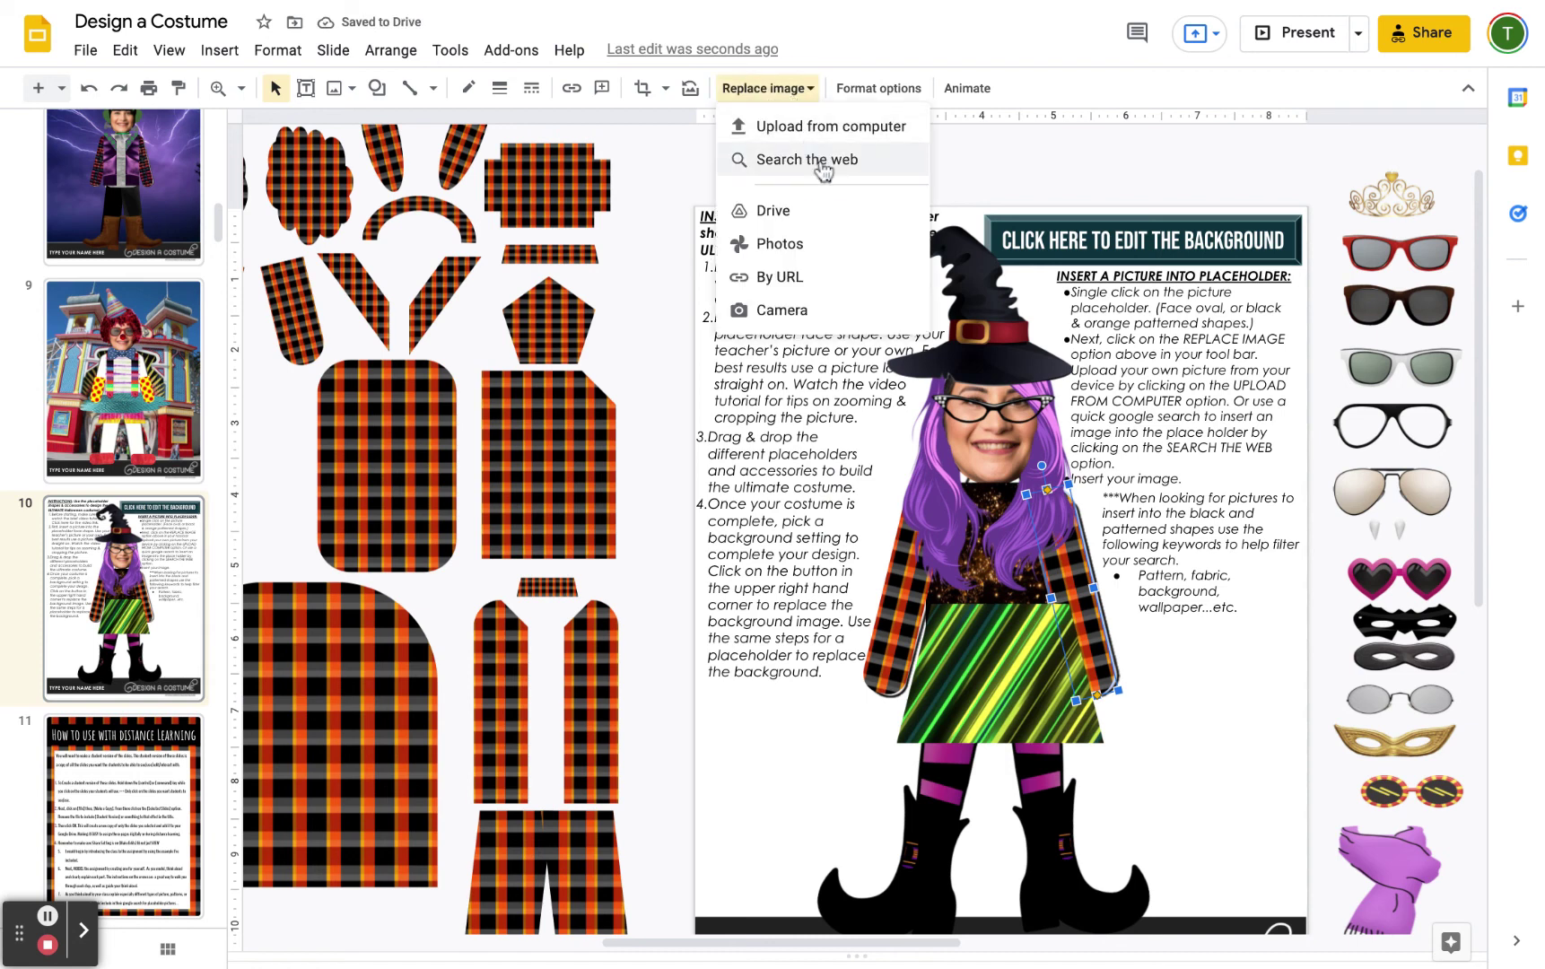
left_click(820, 155)
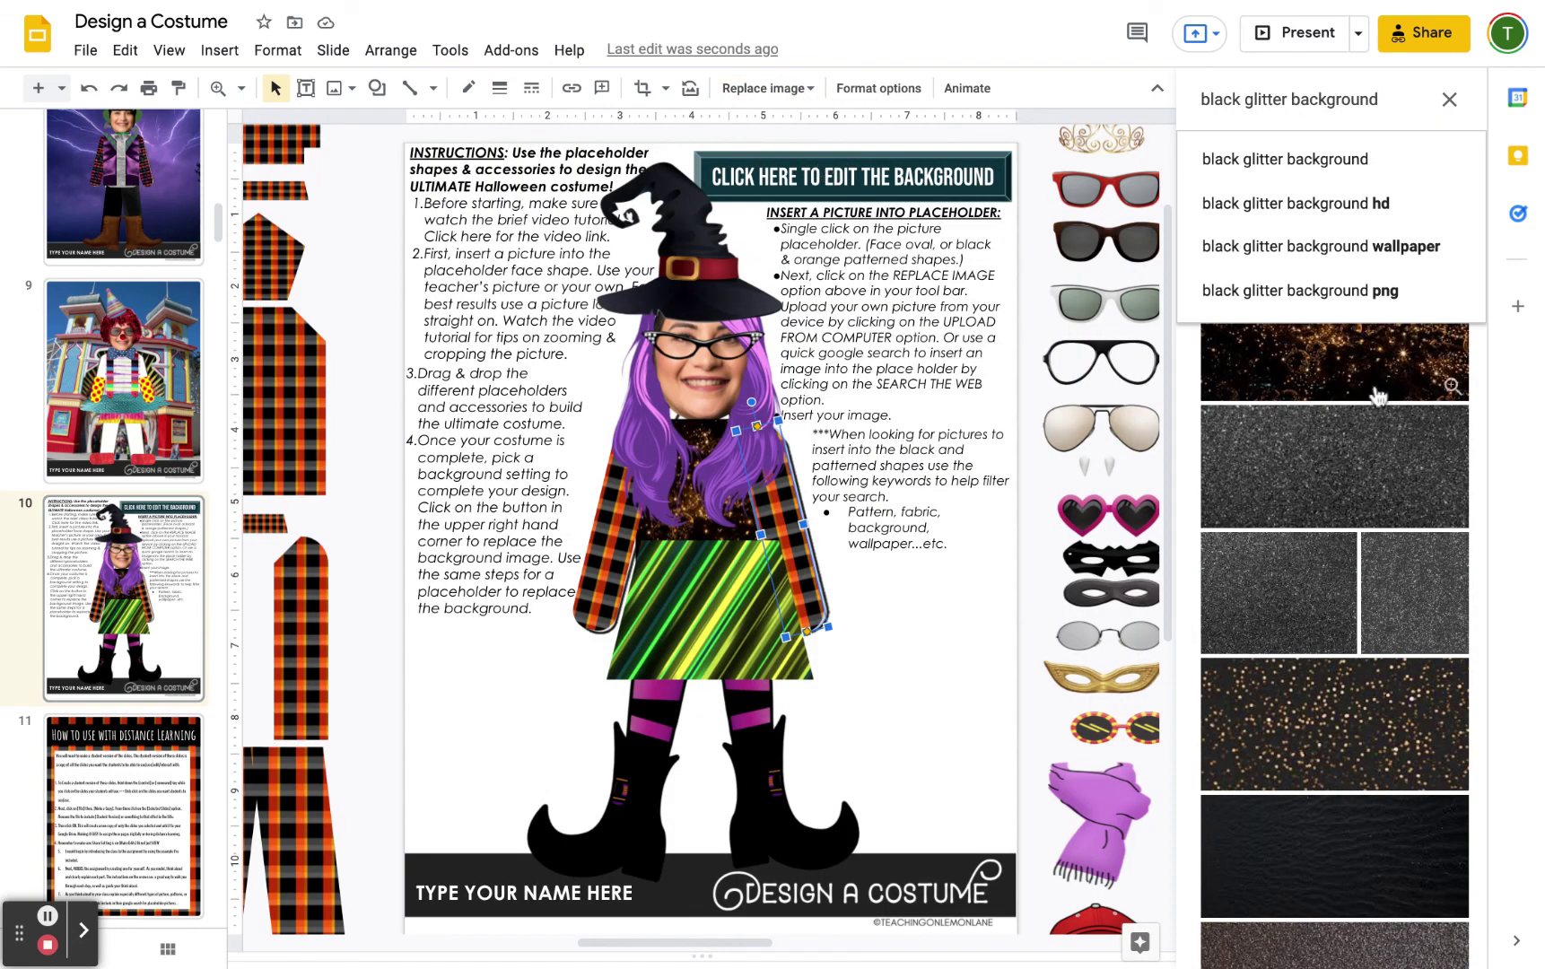
left_click(1360, 365)
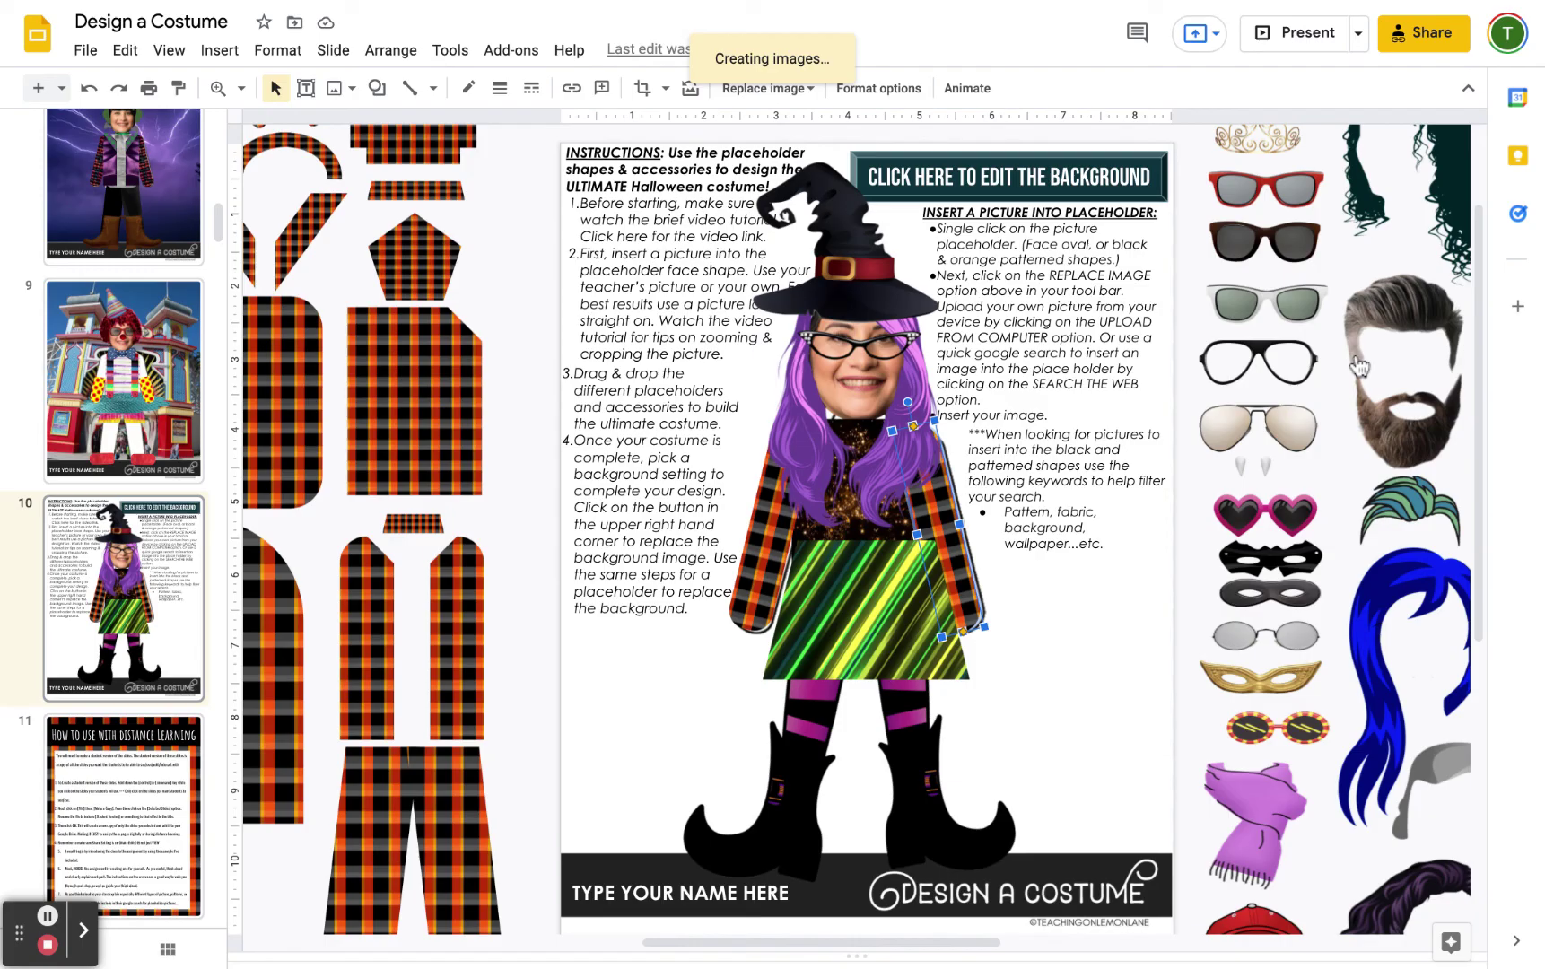
left_click(771, 527)
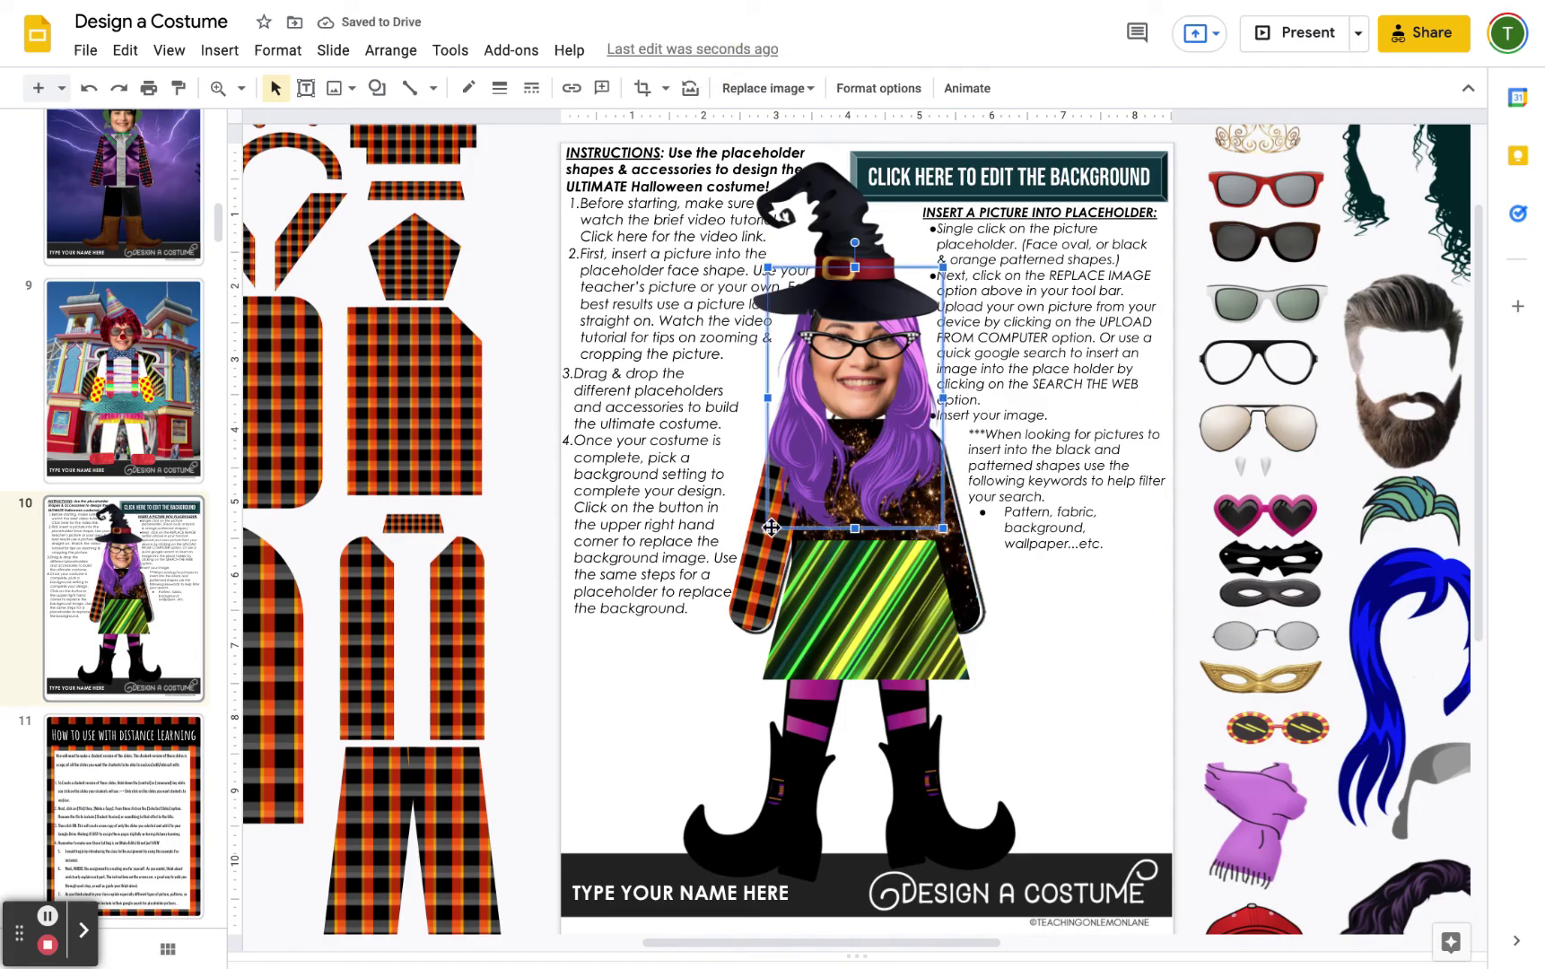
- Swap the left plaid sleeve for the black glitter image from a web search
left_click(767, 574)
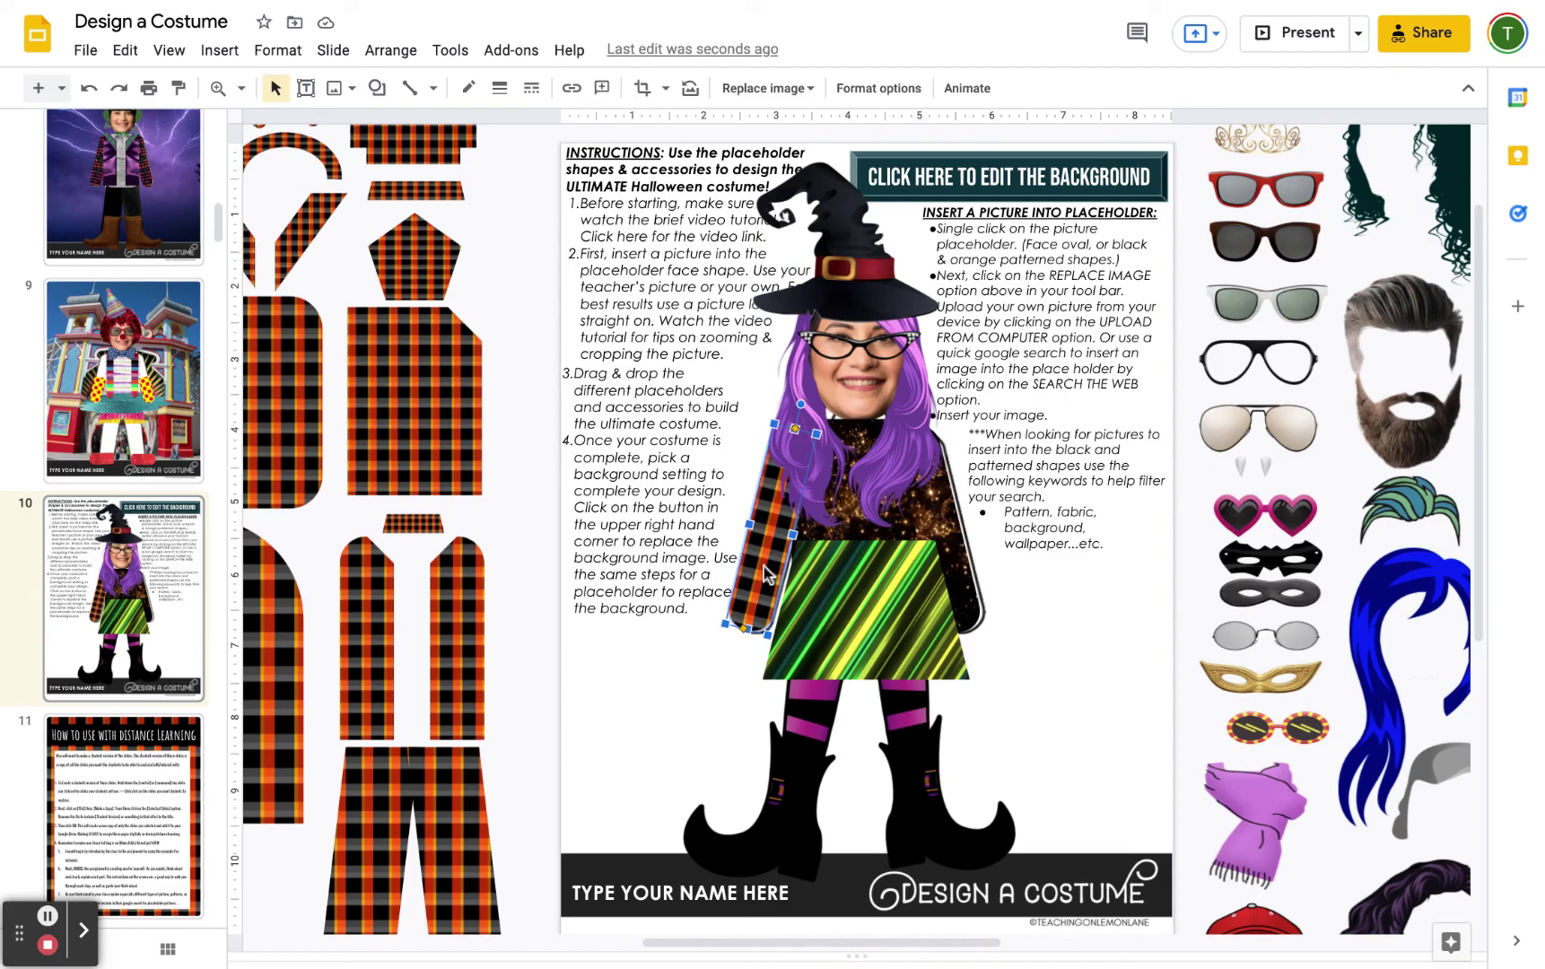
left_click(761, 88)
left_click(782, 160)
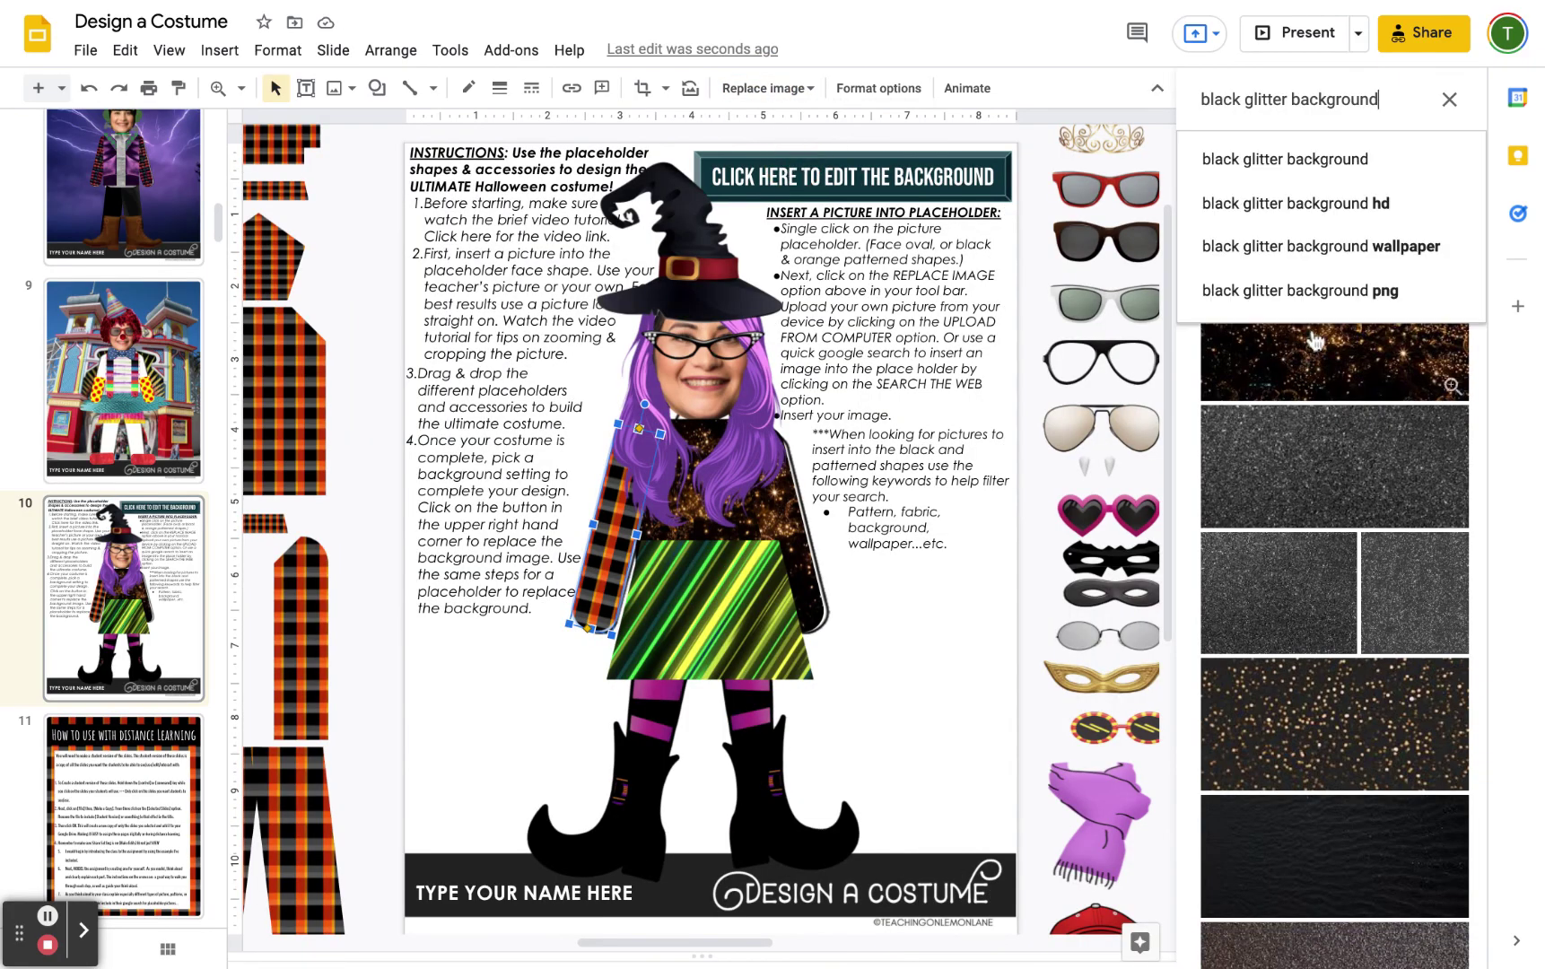
double_click(1319, 359)
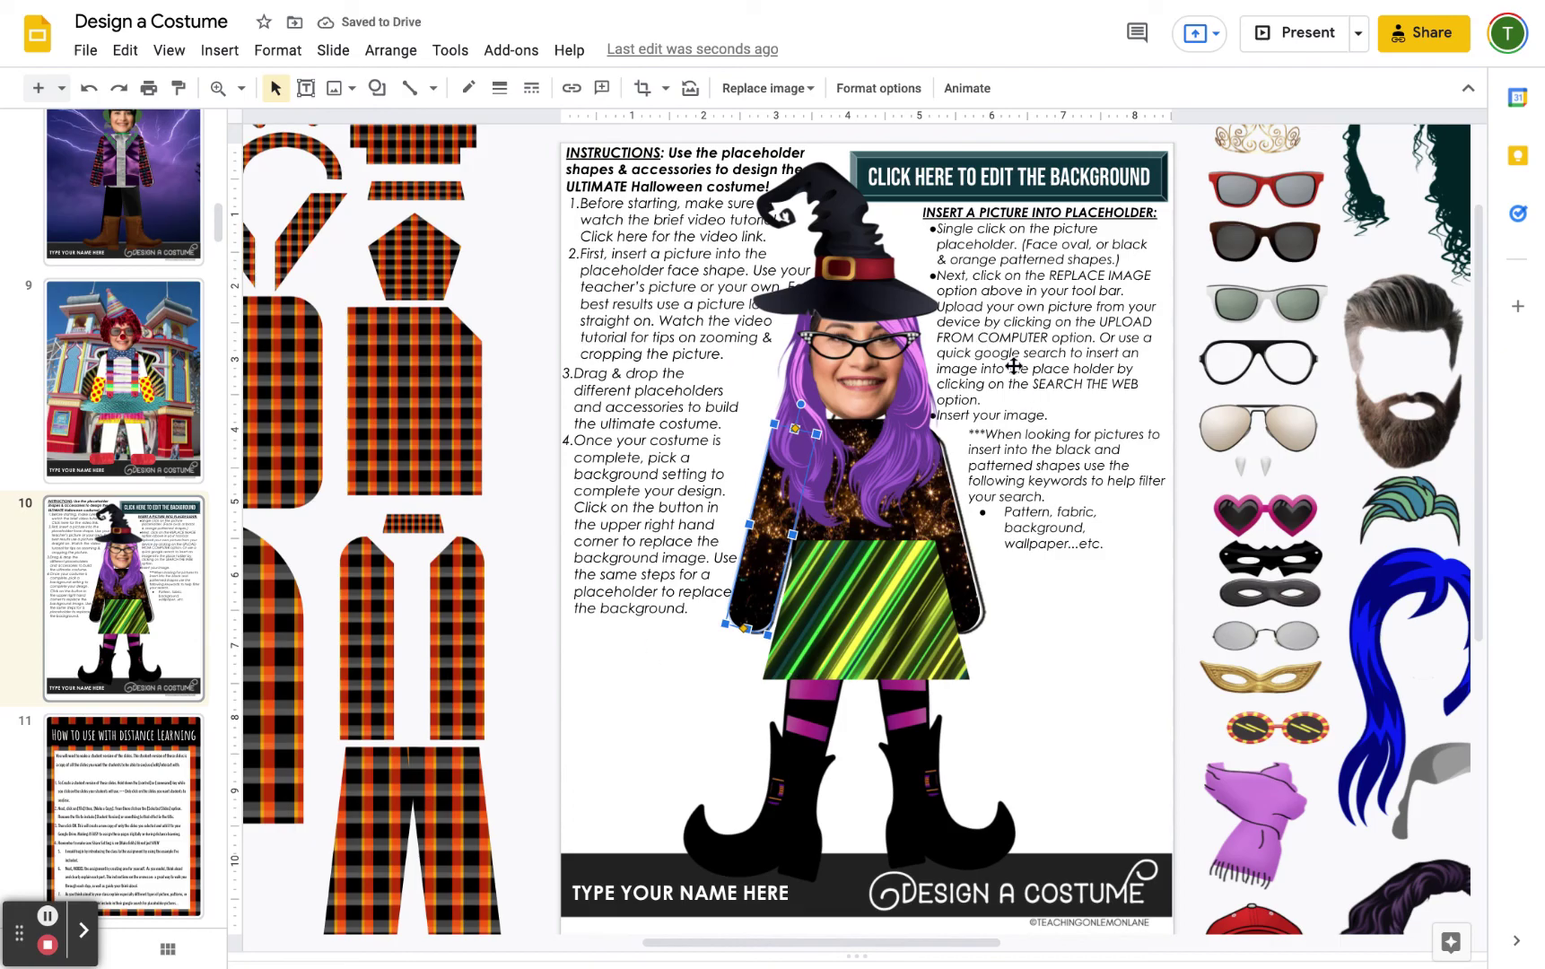
left_click(1012, 179)
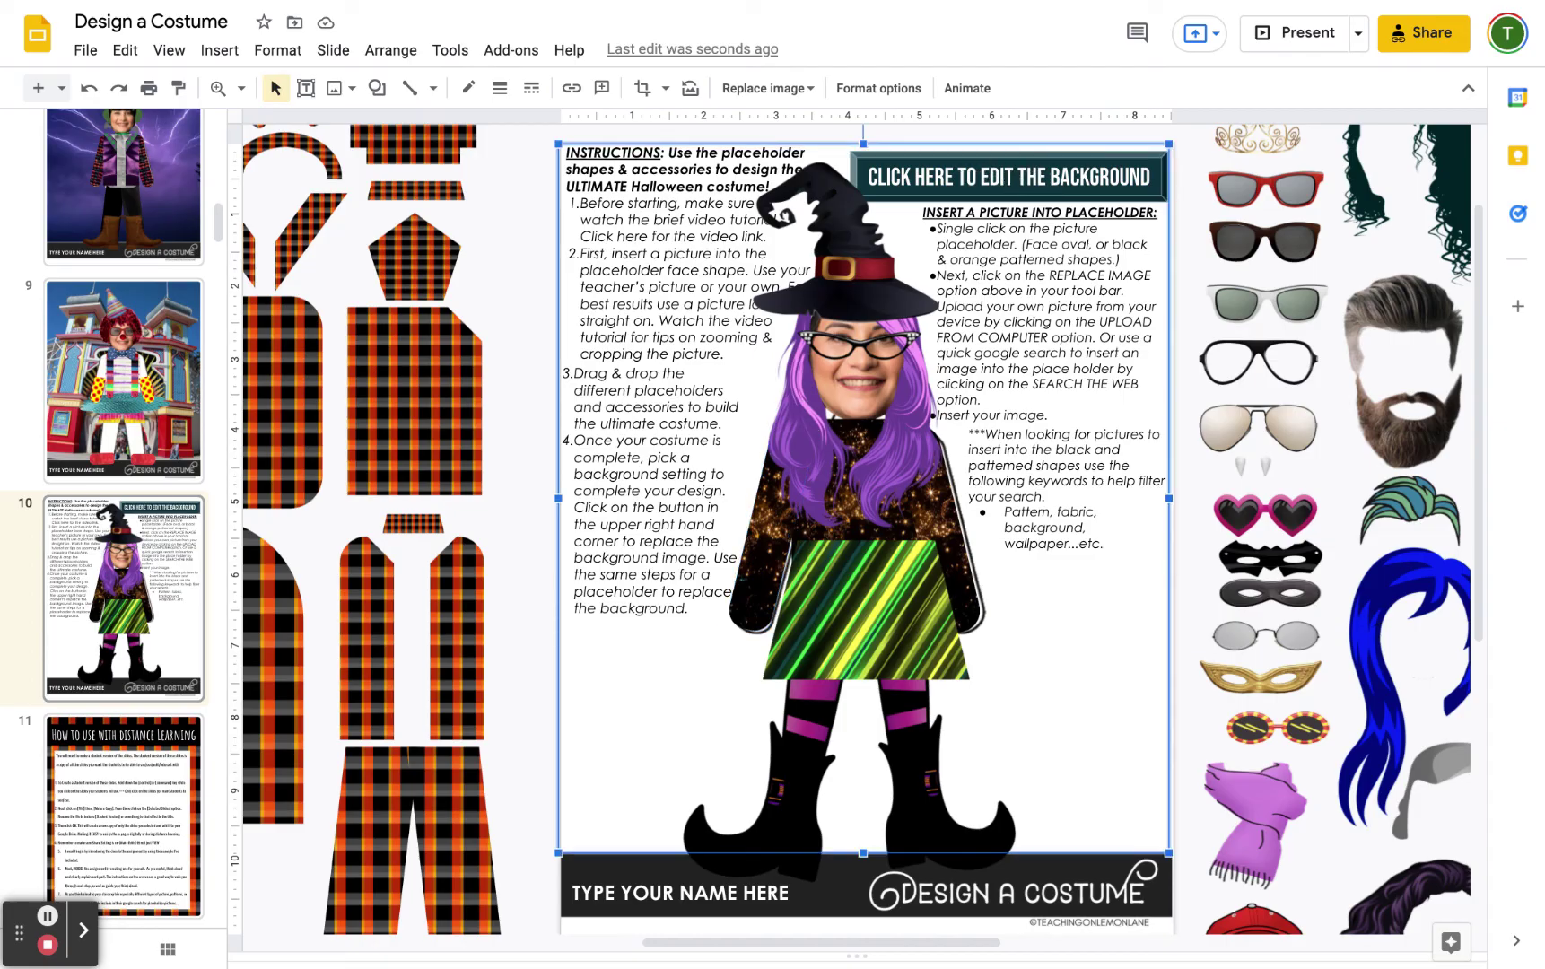
- Search the web for haunted house images and use the first photo as background
left_click(777, 90)
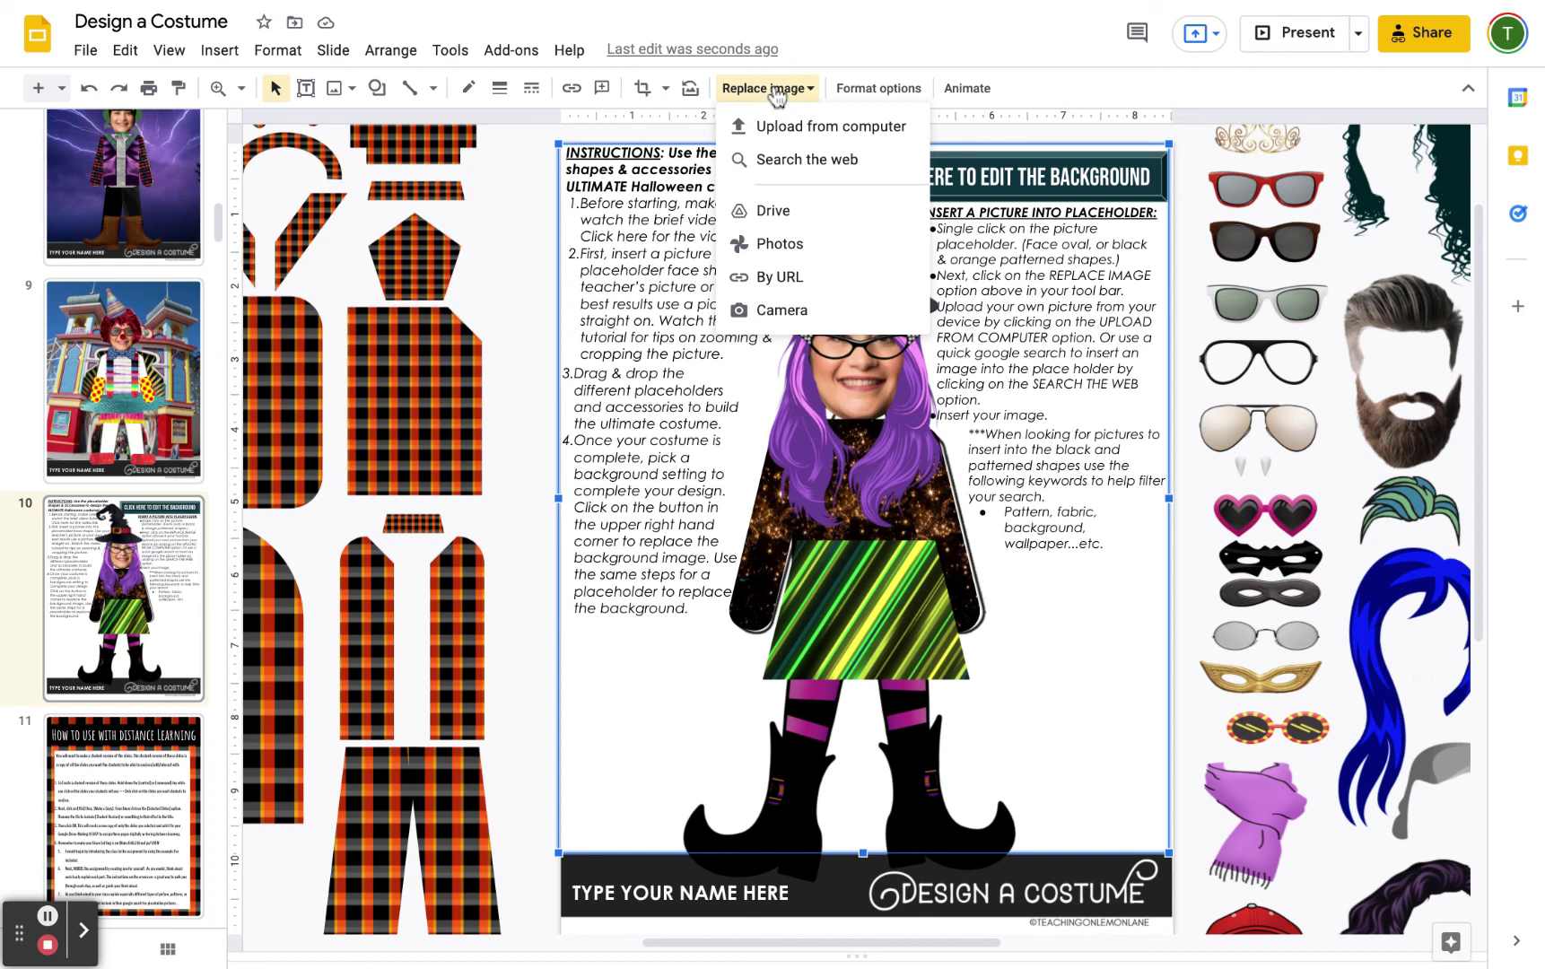
left_click(791, 160)
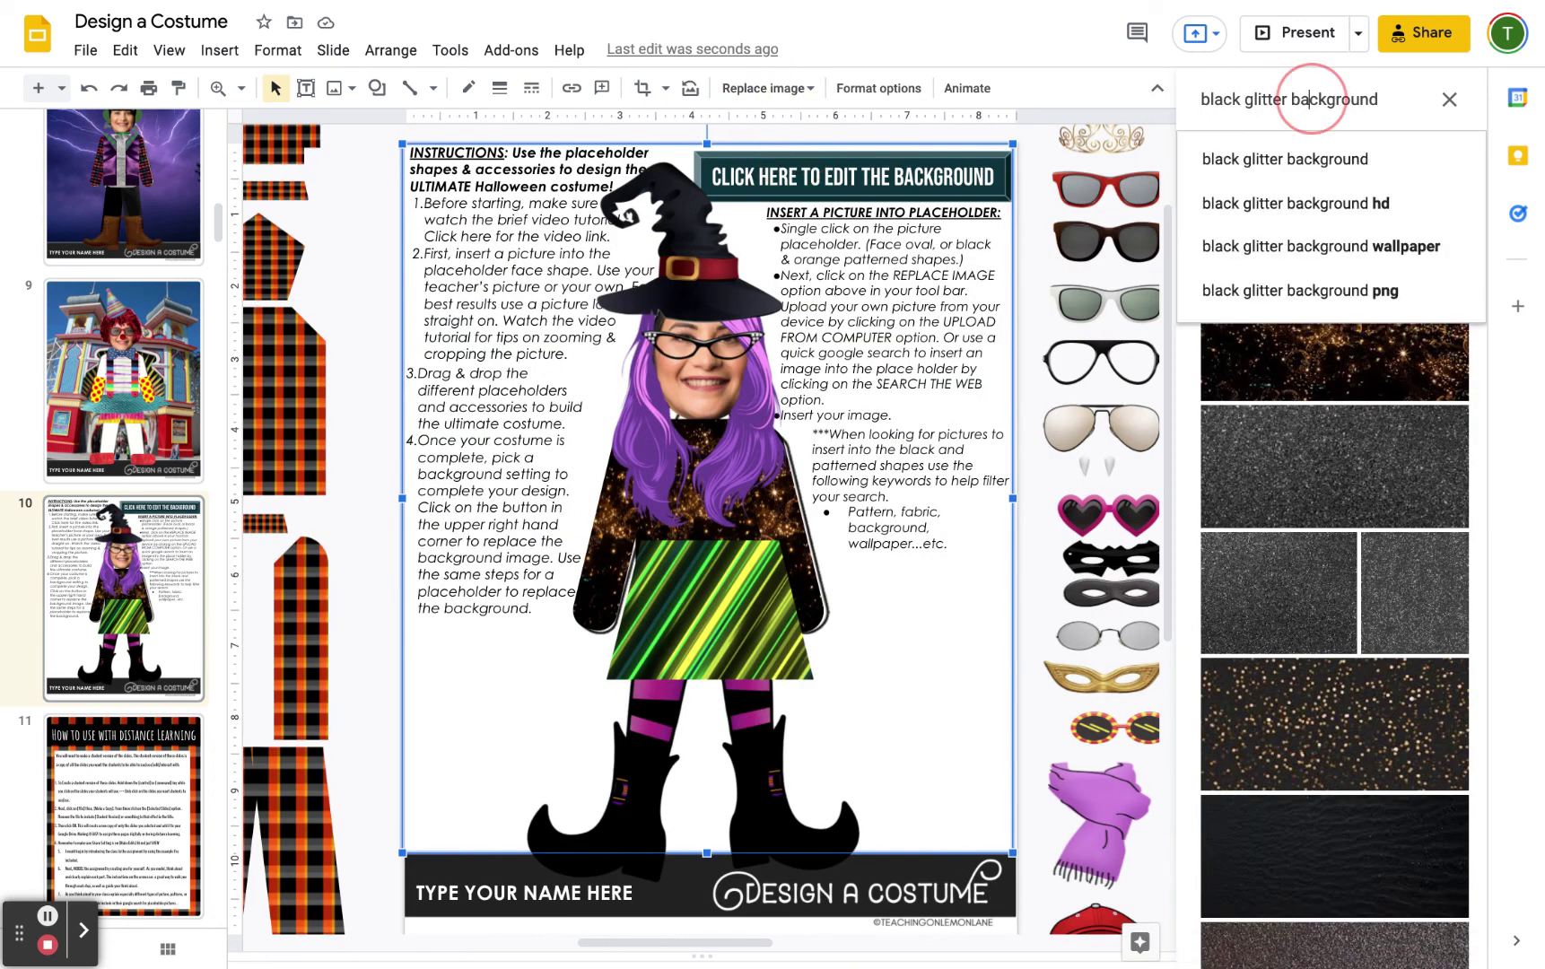
triple_click(1304, 97)
type("haunted")
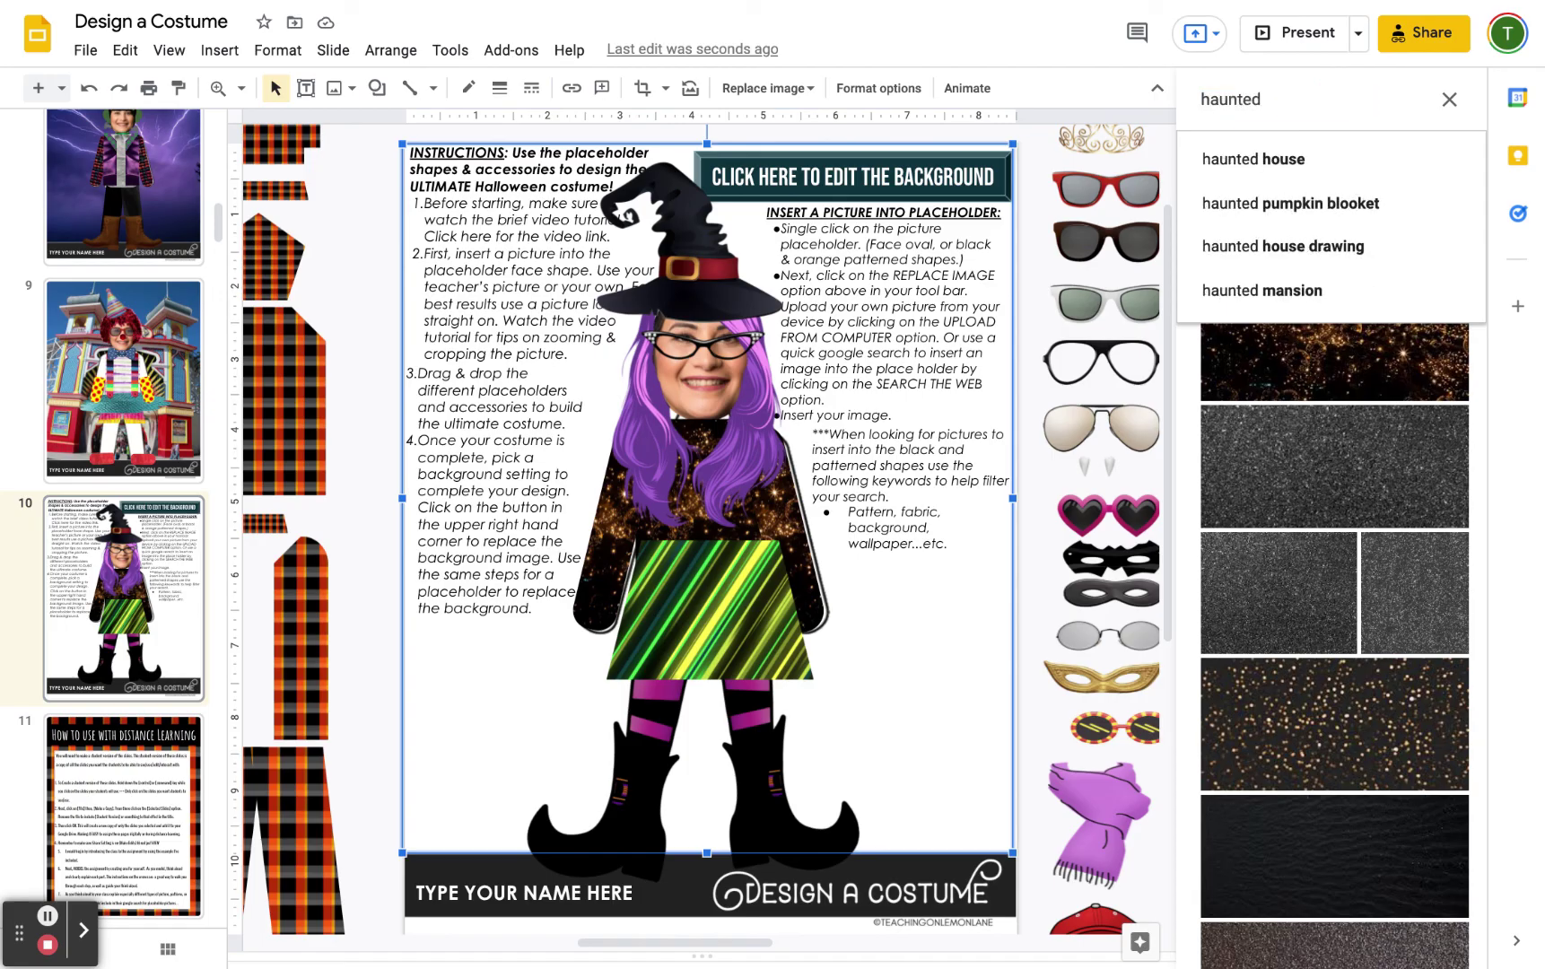
key("Down")
left_click(1302, 158)
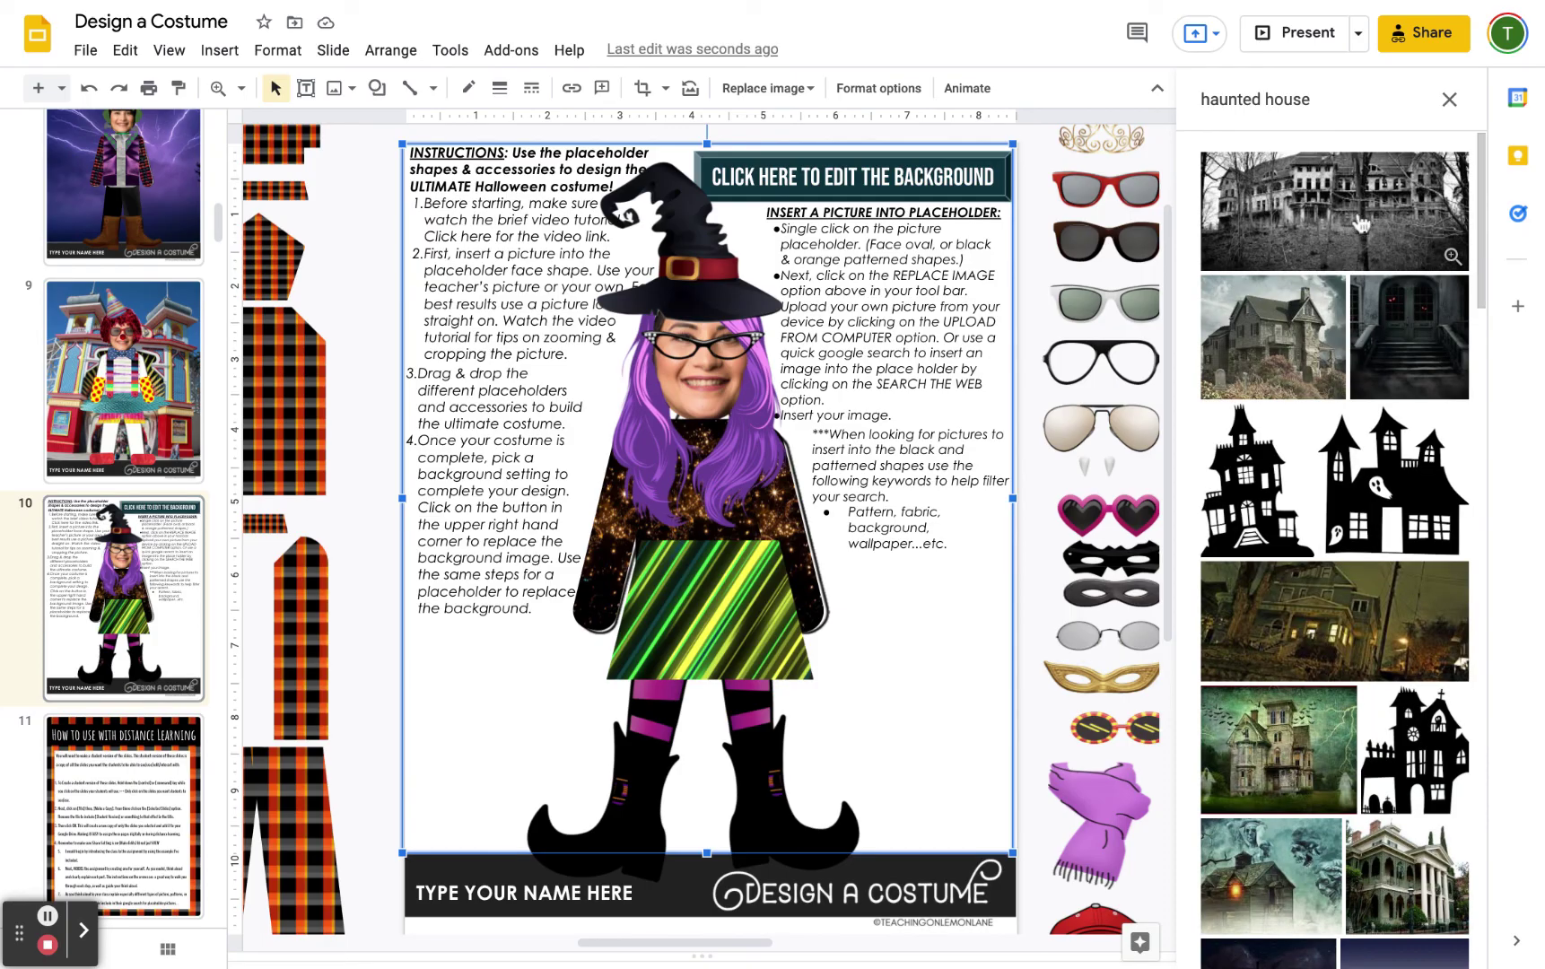
mouse_move(1255, 336)
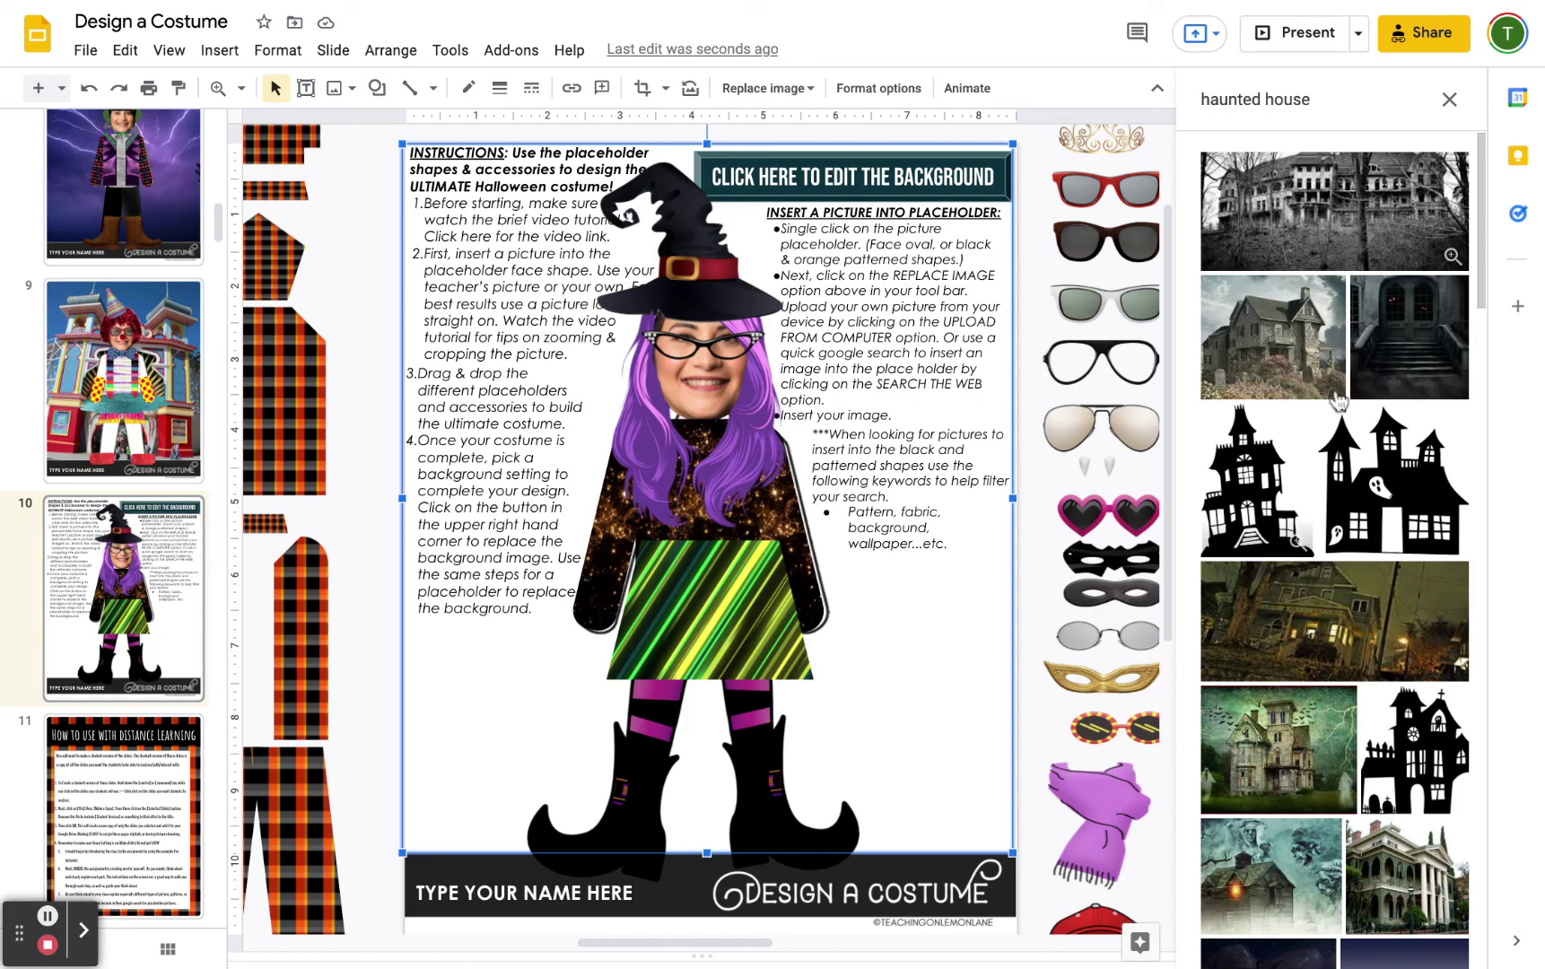
left_click(1349, 216)
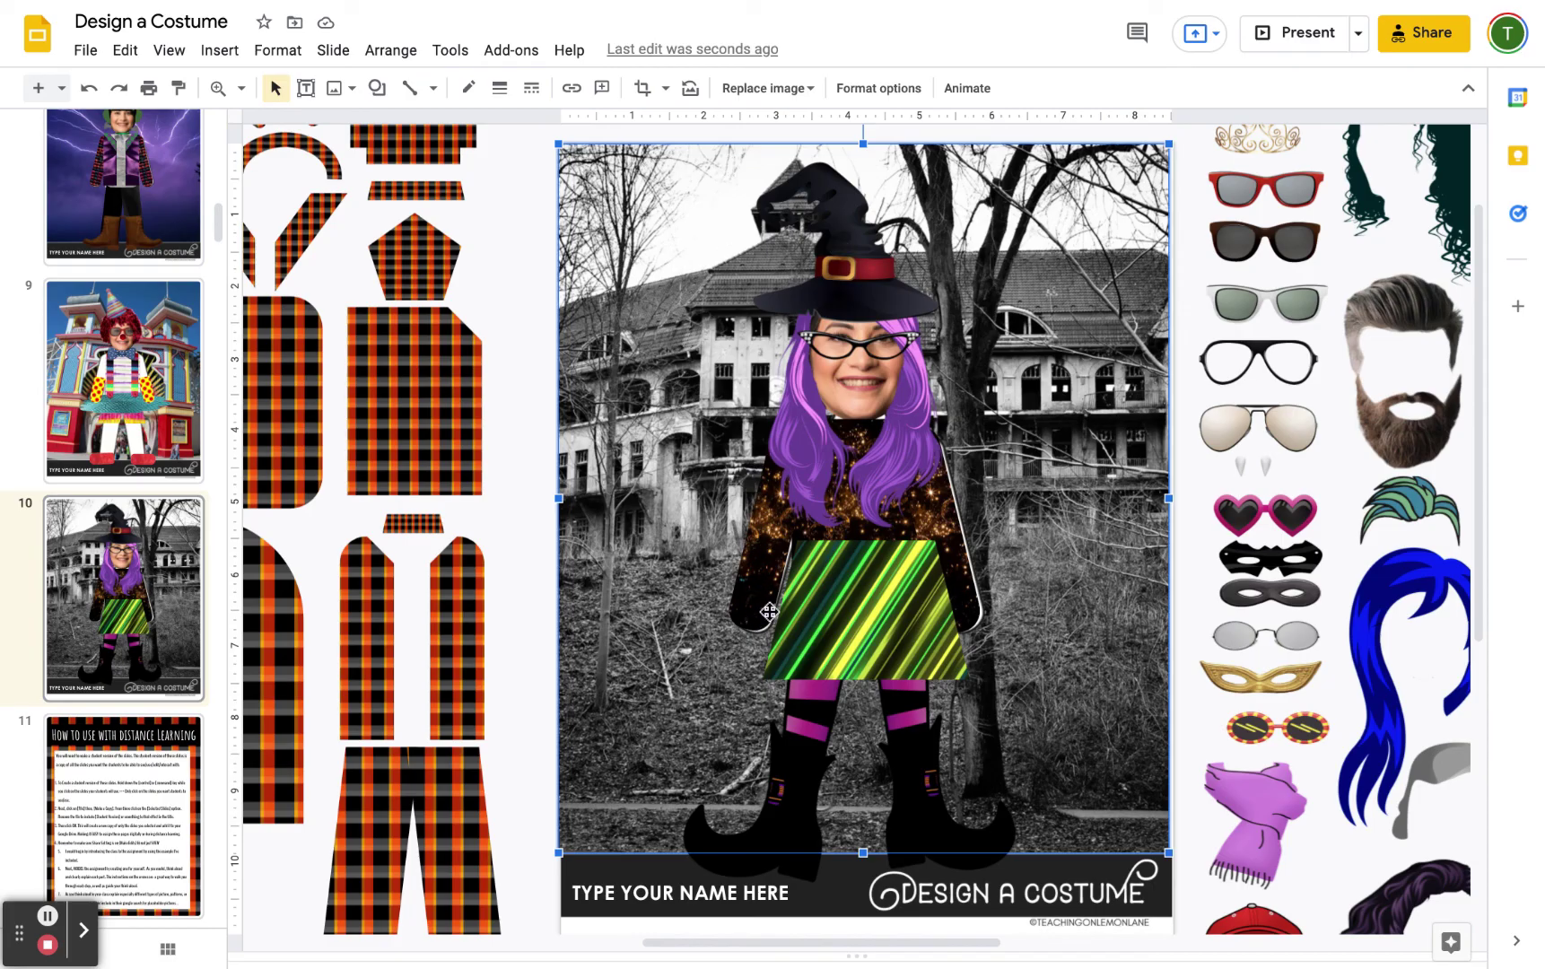
left_click(764, 90)
- Replace the background with the first 'white background' web image result
left_click(785, 159)
left_click(1312, 102)
double_click(1280, 100)
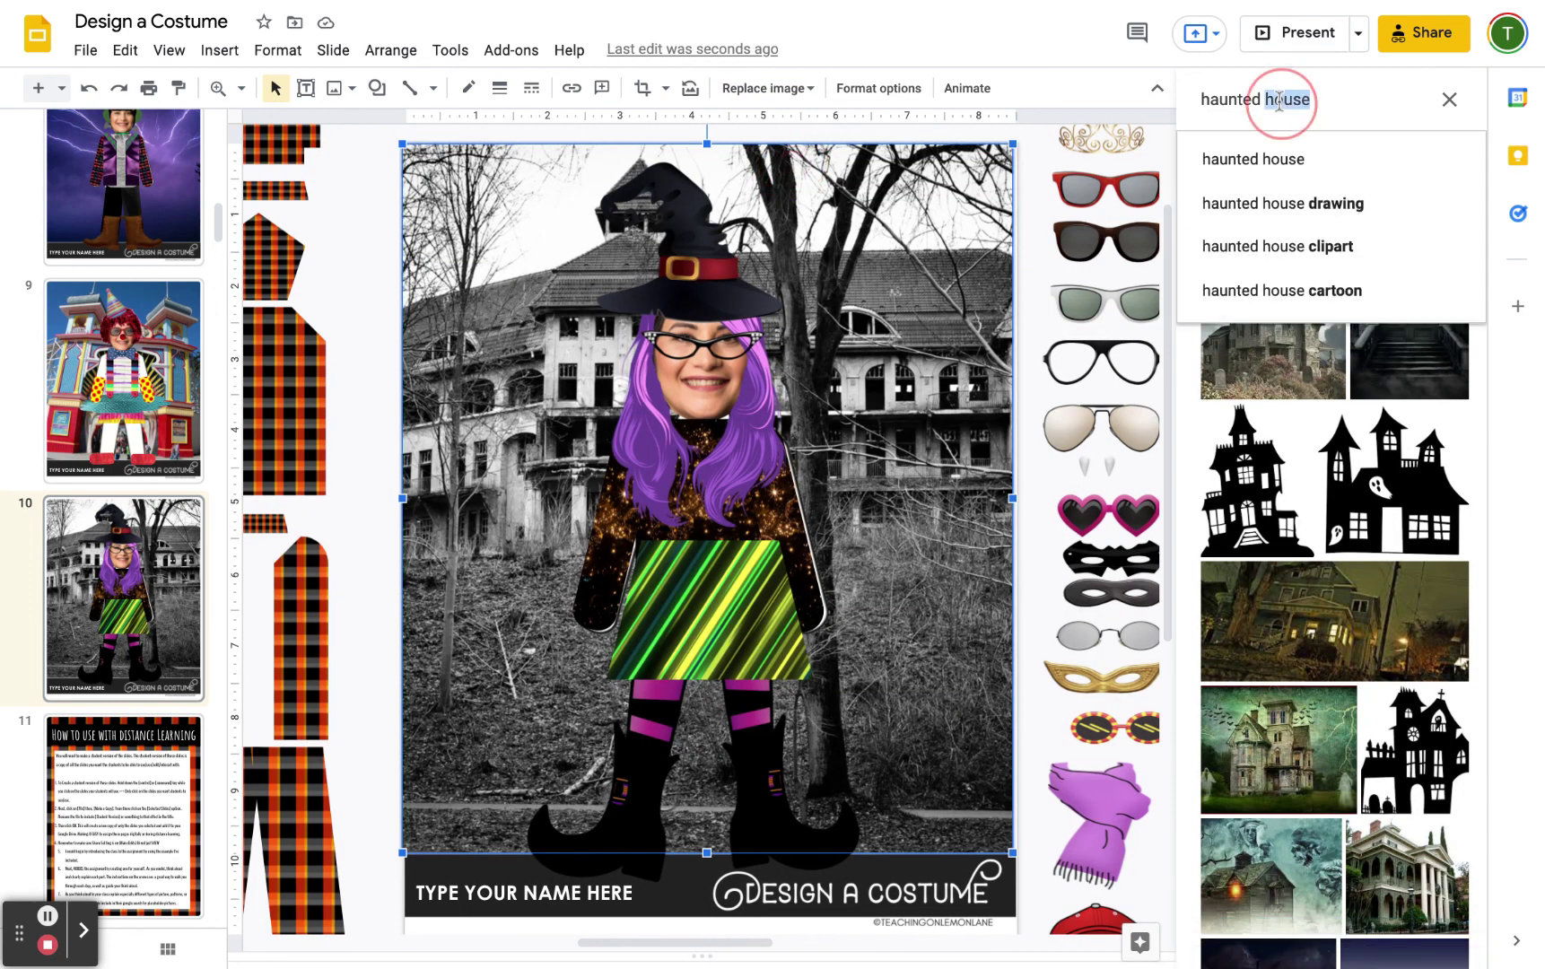
left_click(1279, 101)
type("white ")
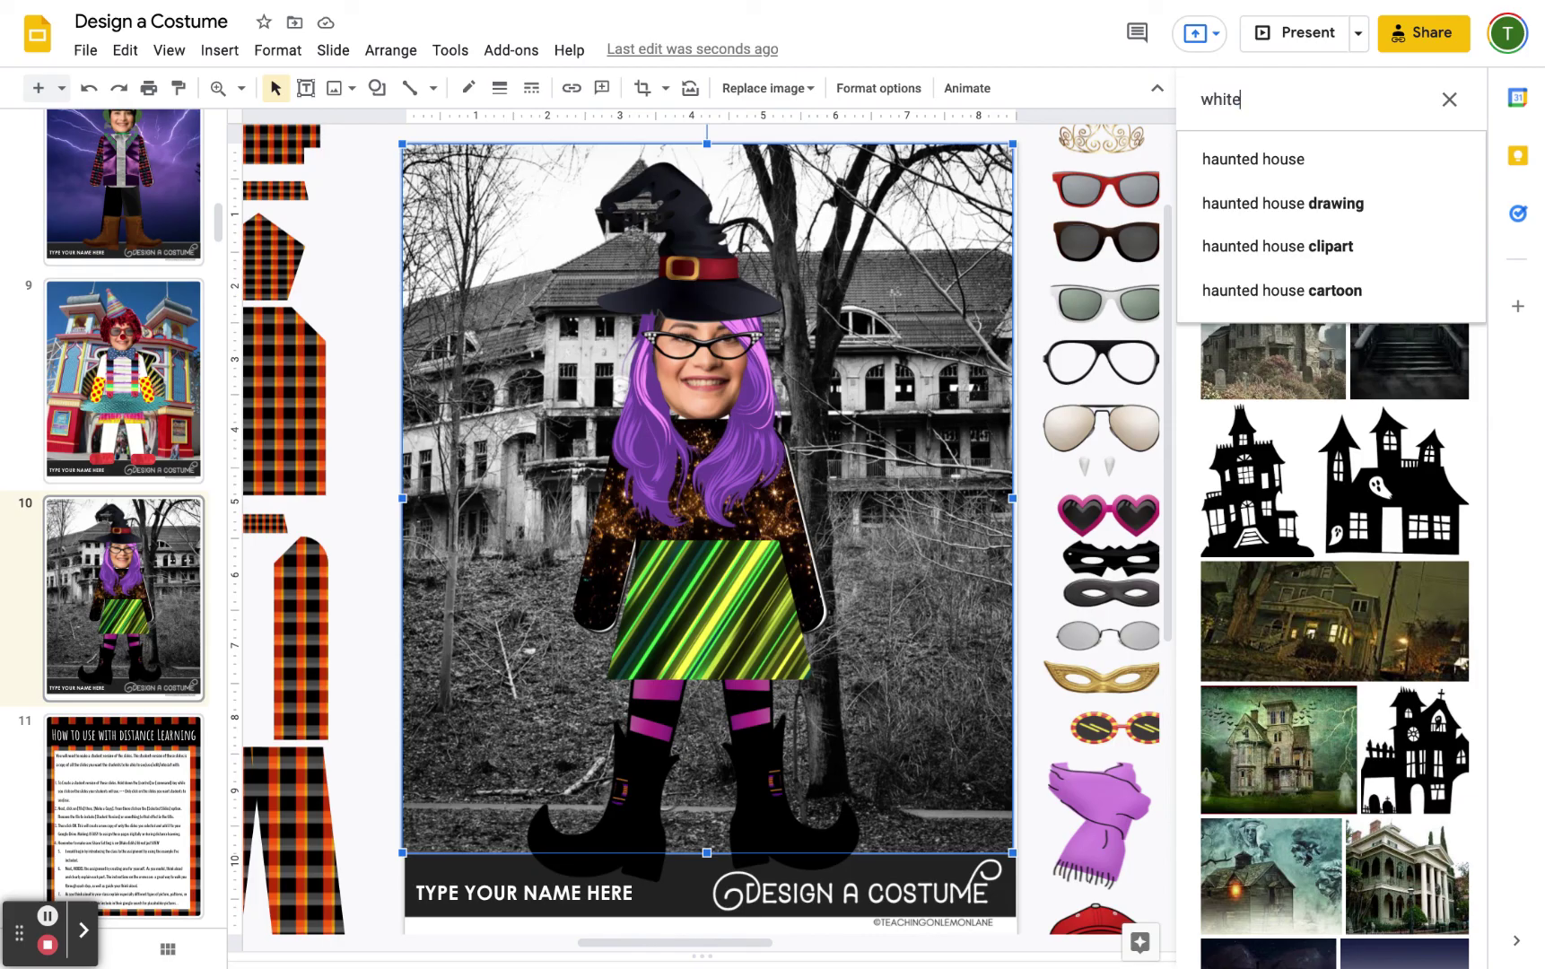
type("background")
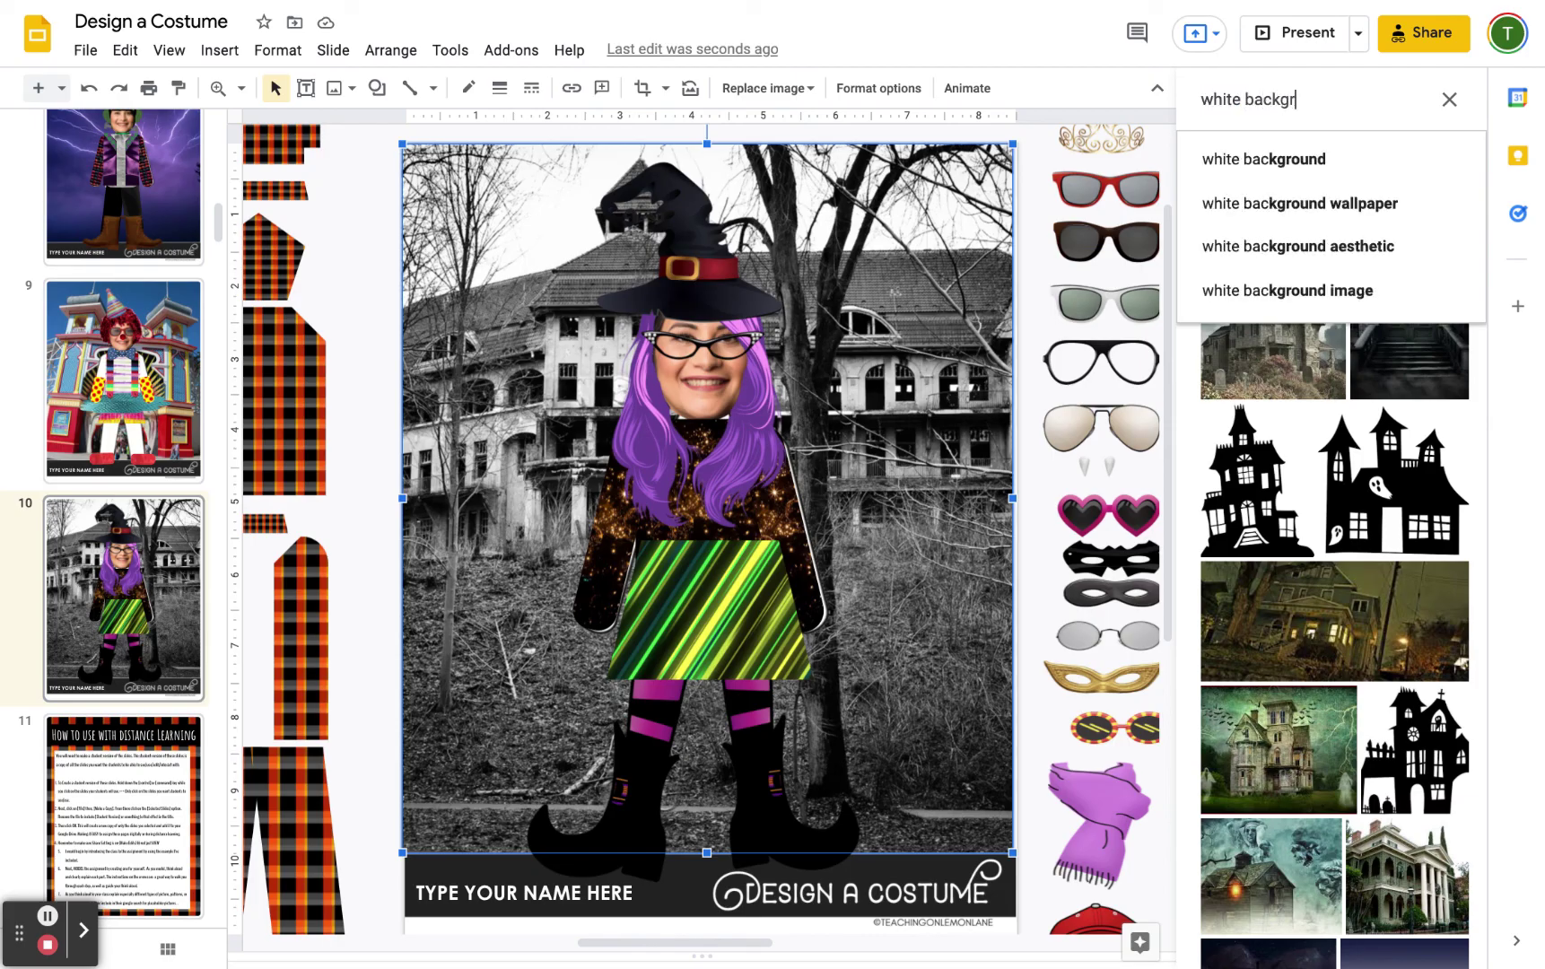
key("Return")
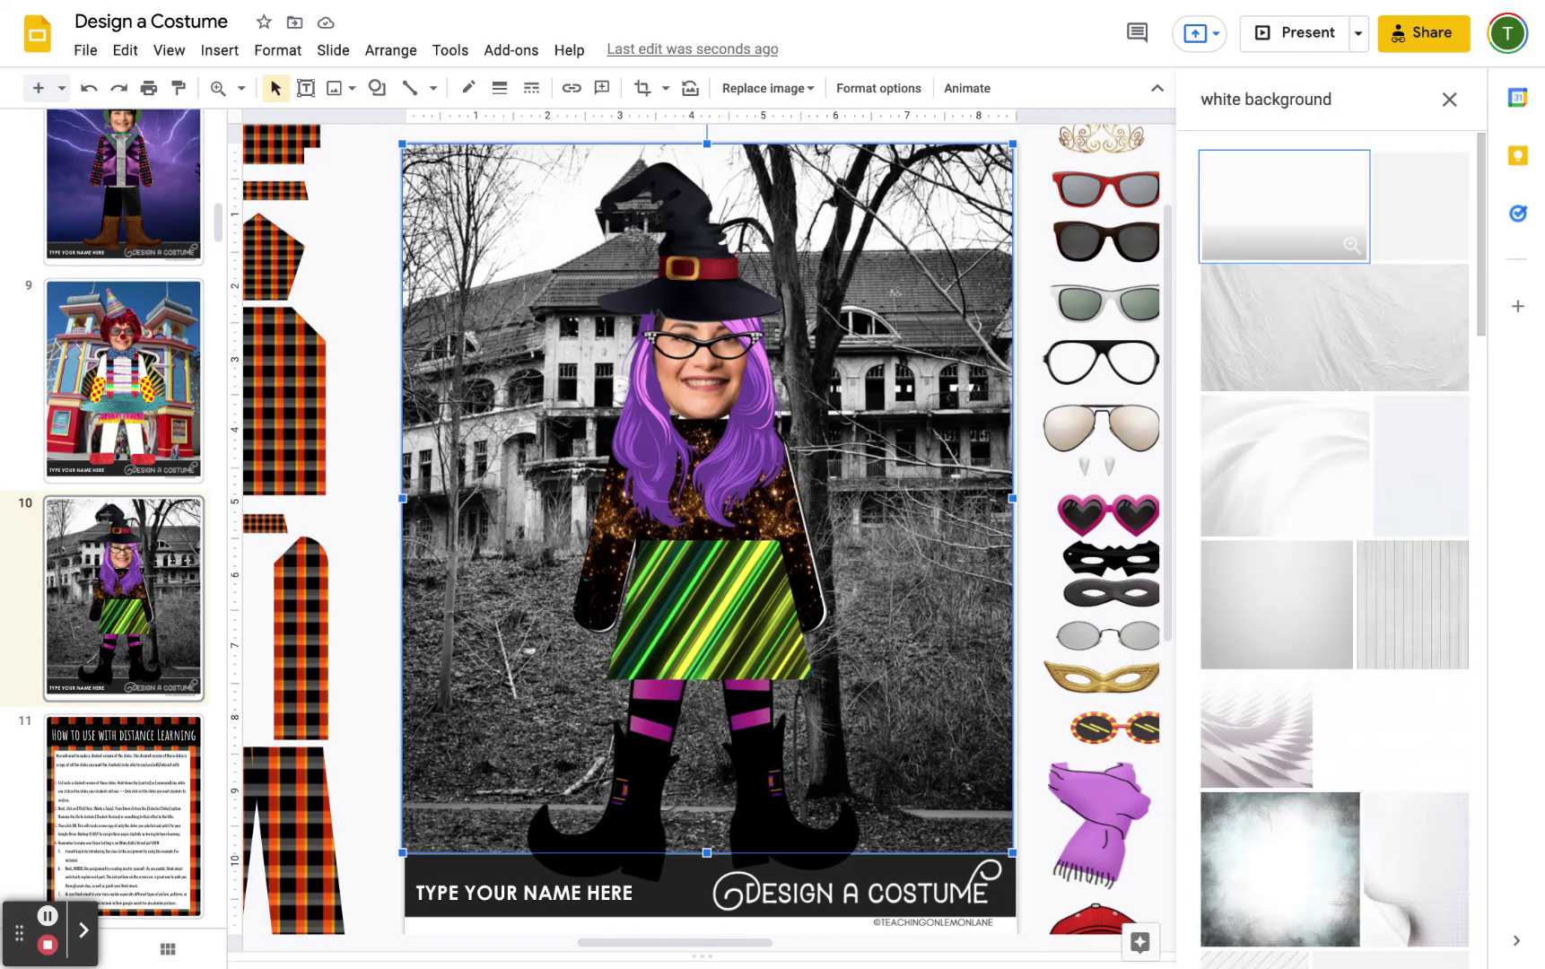
left_click(1266, 170)
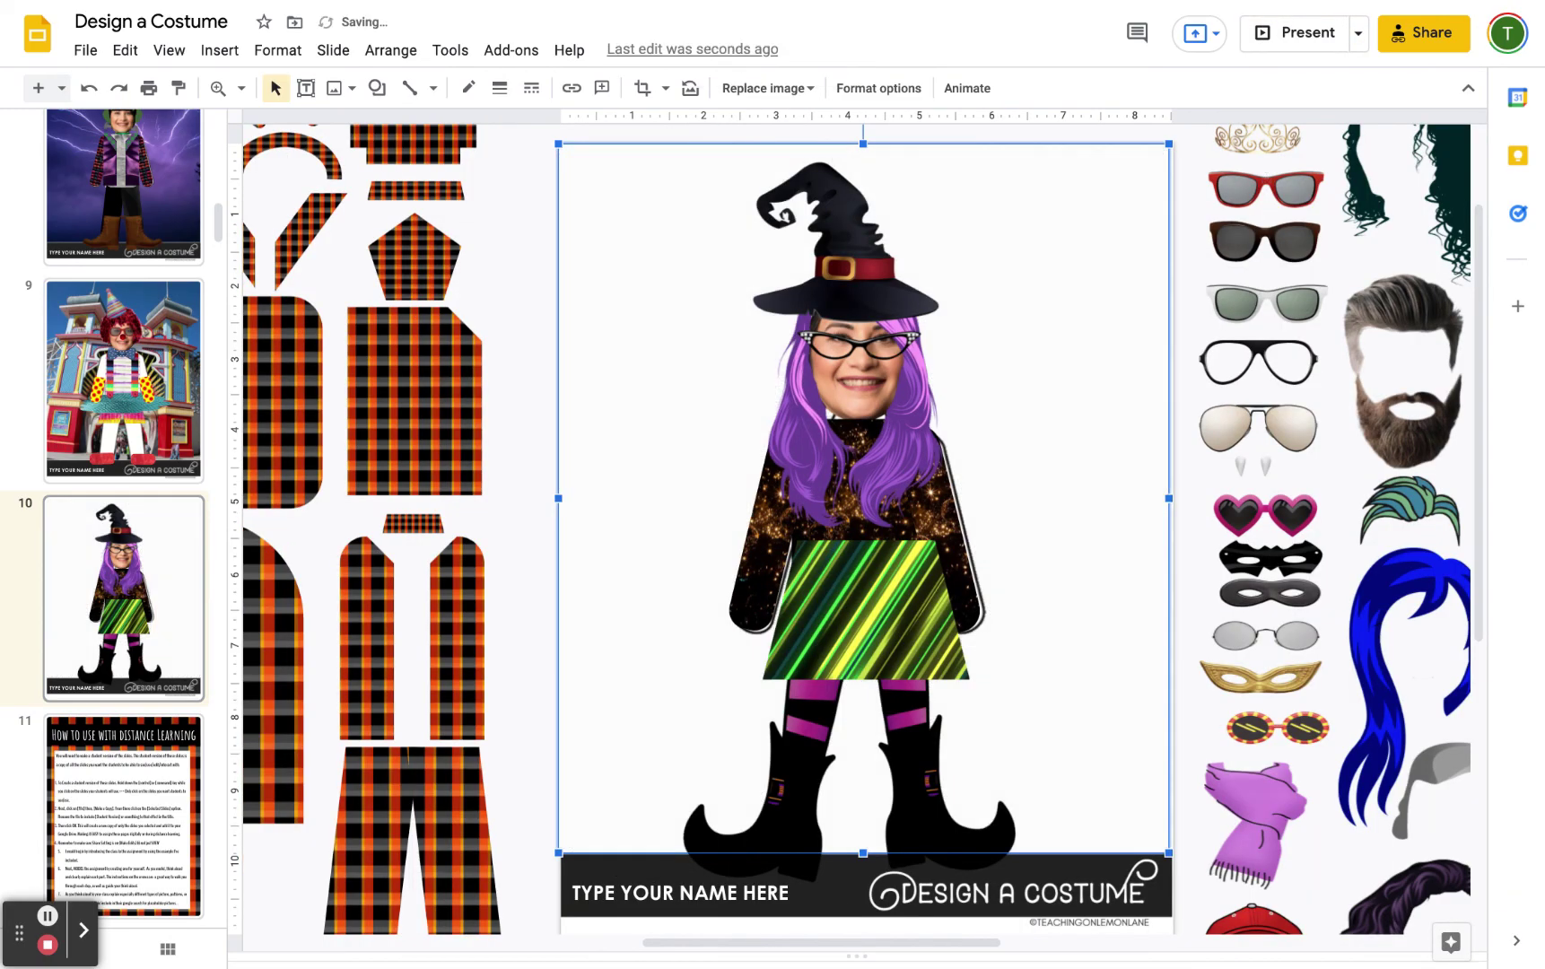
left_click(518, 221)
- Select all the 'TYPE YOUR NAME HERE' text in the caption box below the costume
scroll(862, 368, "down", 2)
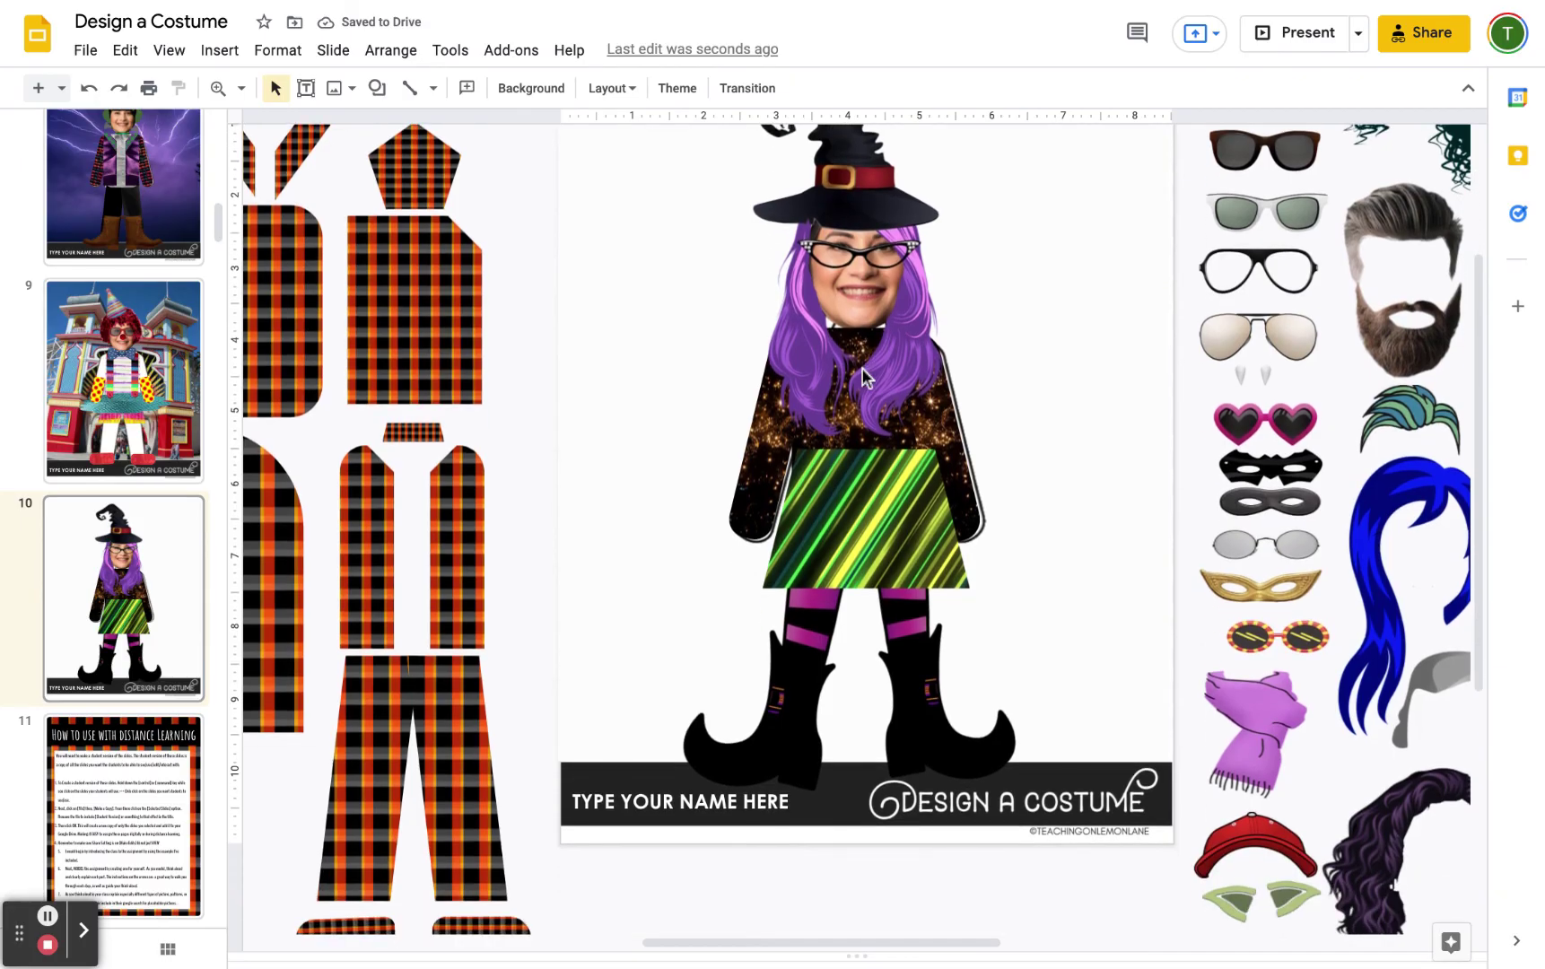
scroll(862, 368, "up", 3)
scroll(863, 368, "down", 1)
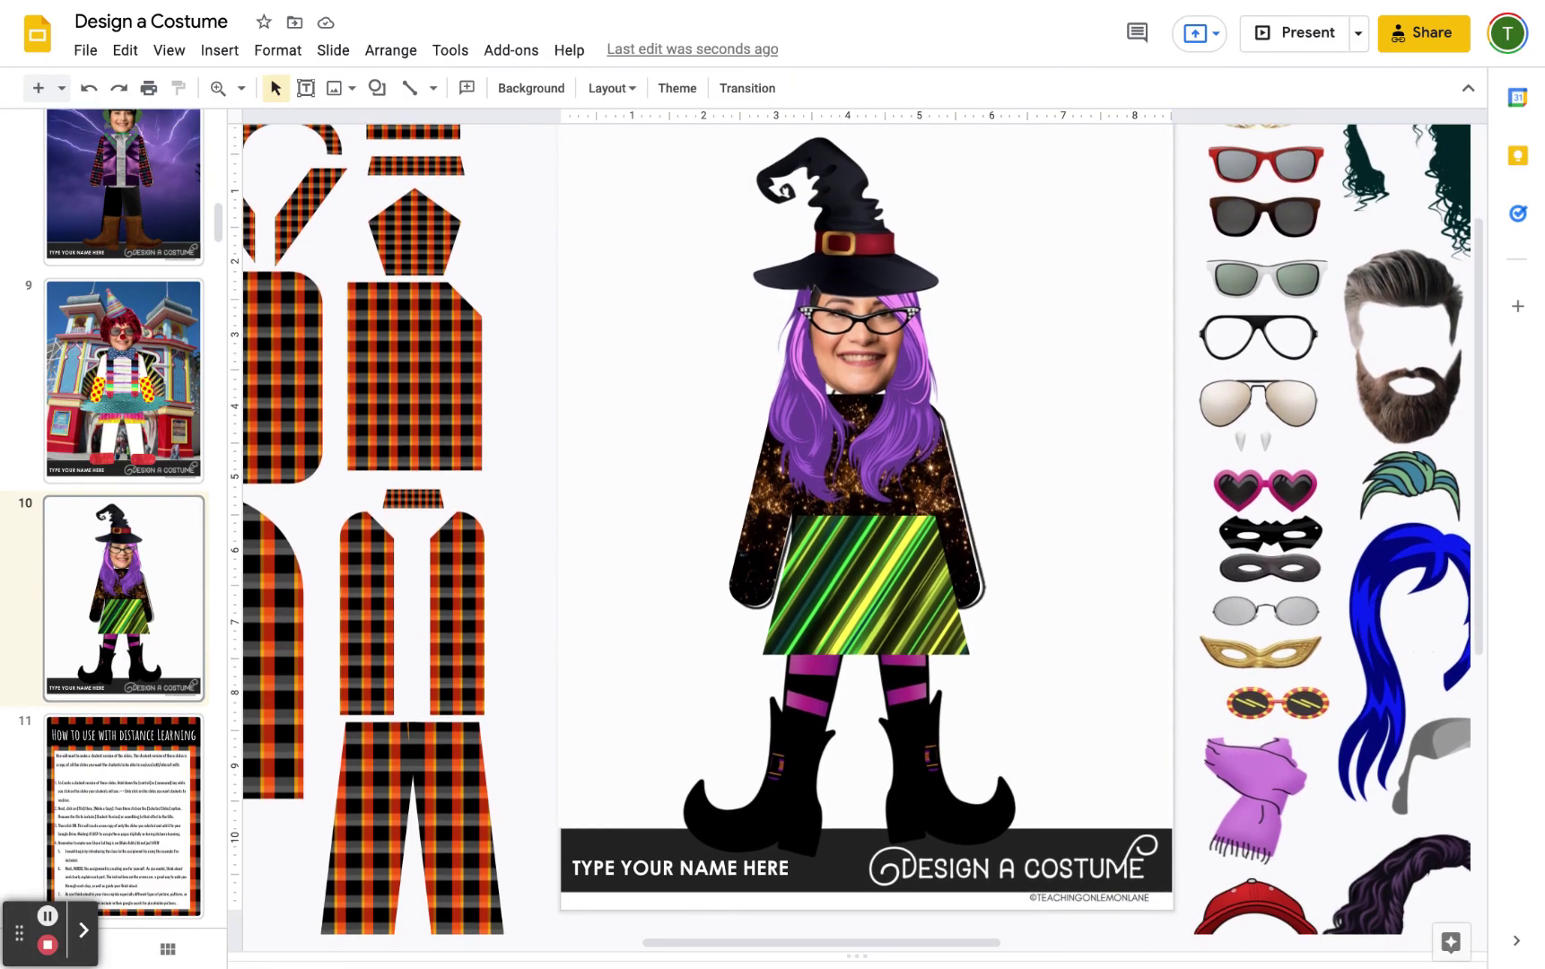
triple_click(639, 859)
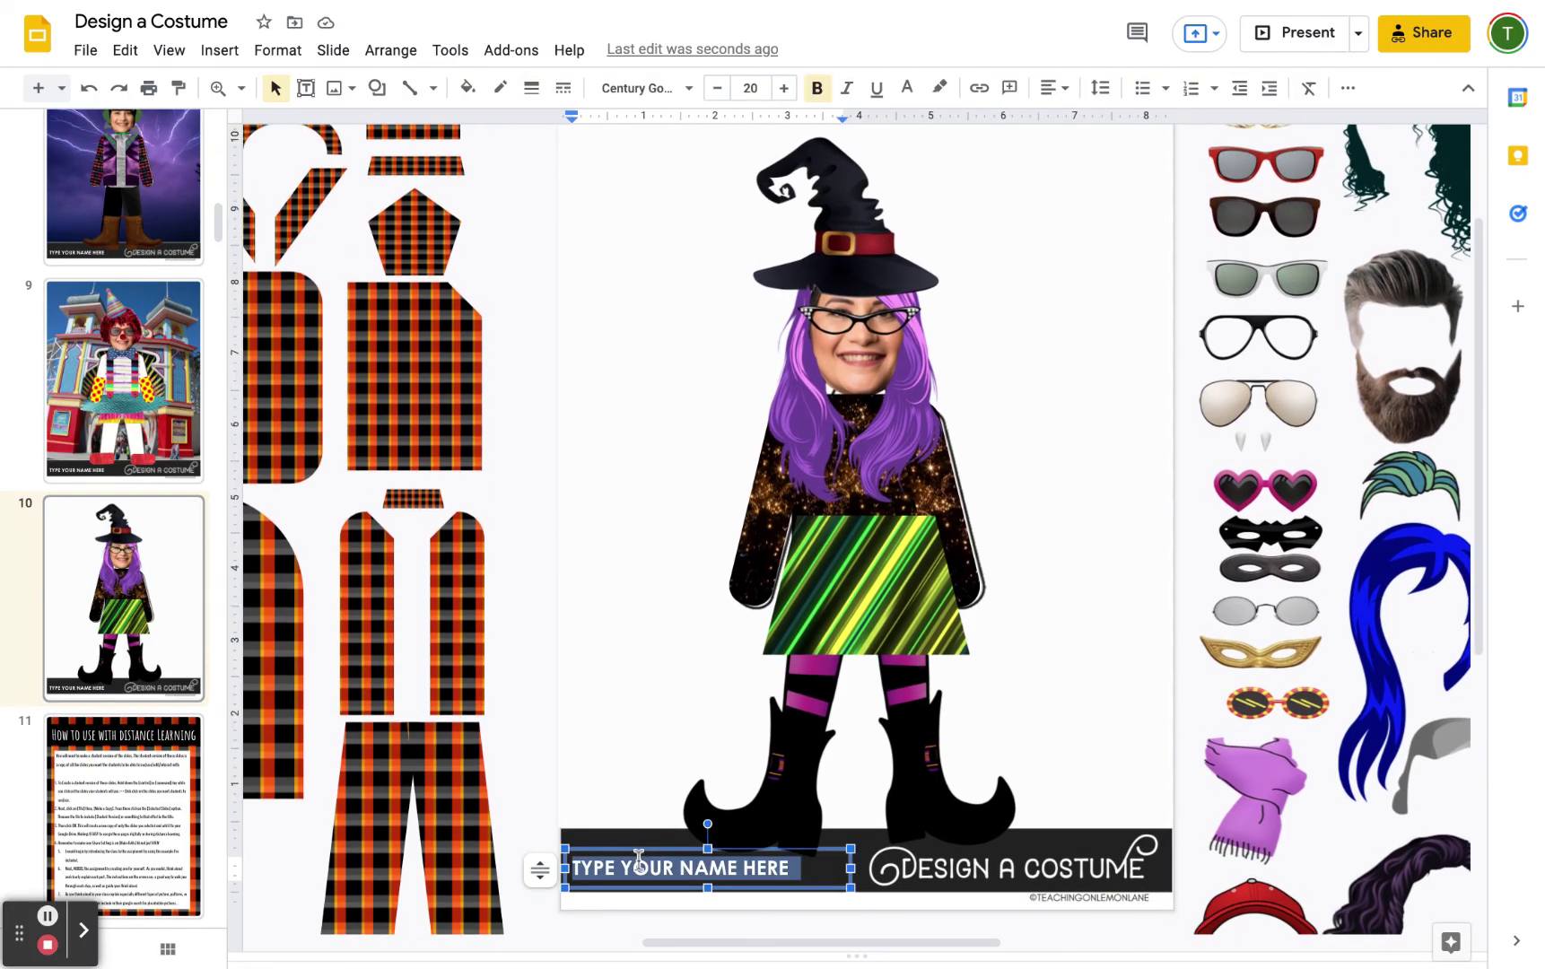